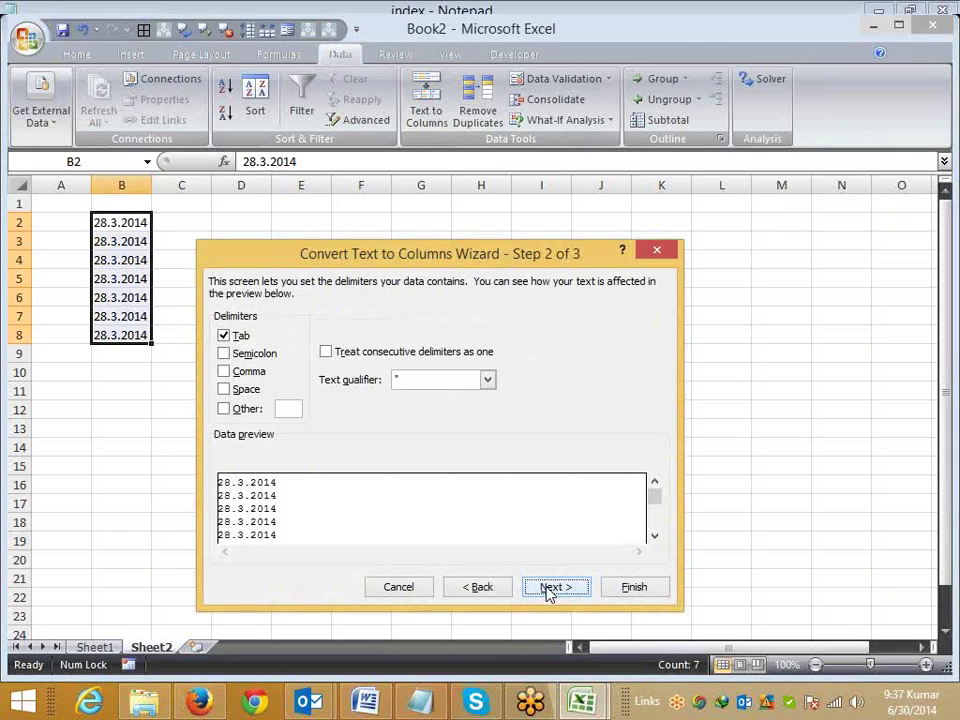
Step: Convert B2:B8's 28.3.2014 text to DMY dates and auto-fit column B to show 3/28/2014
click(548, 590)
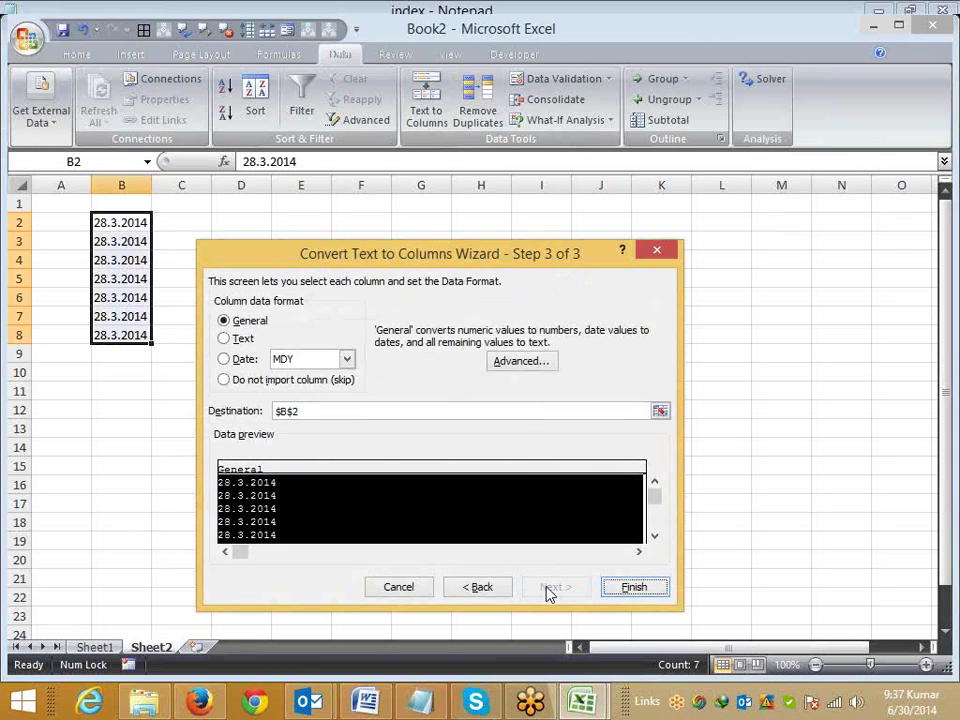
click(283, 362)
click(287, 389)
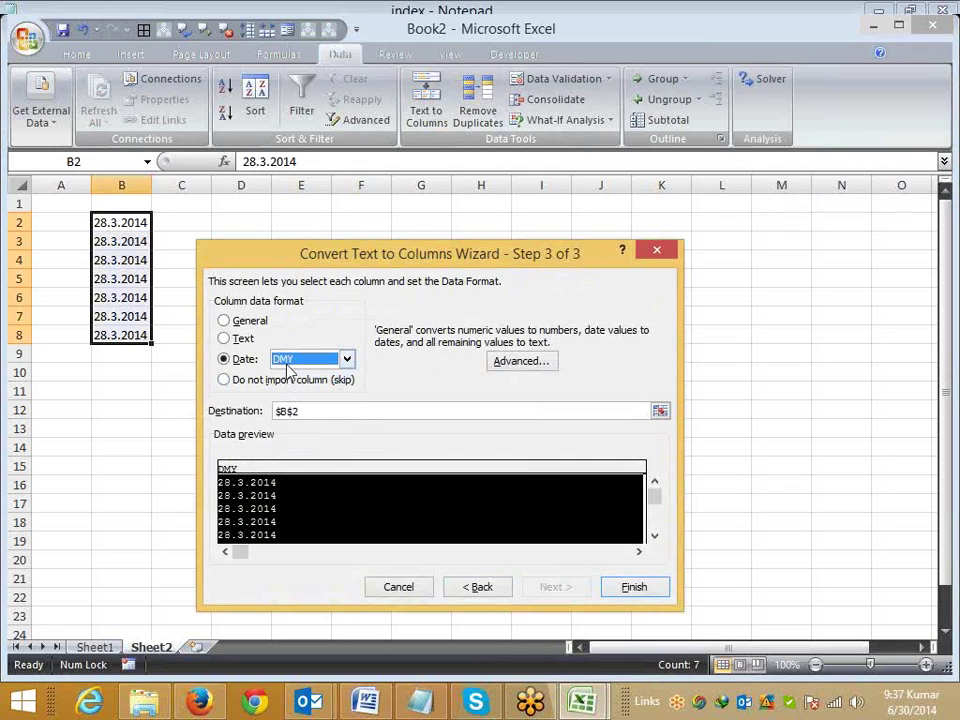
click(287, 362)
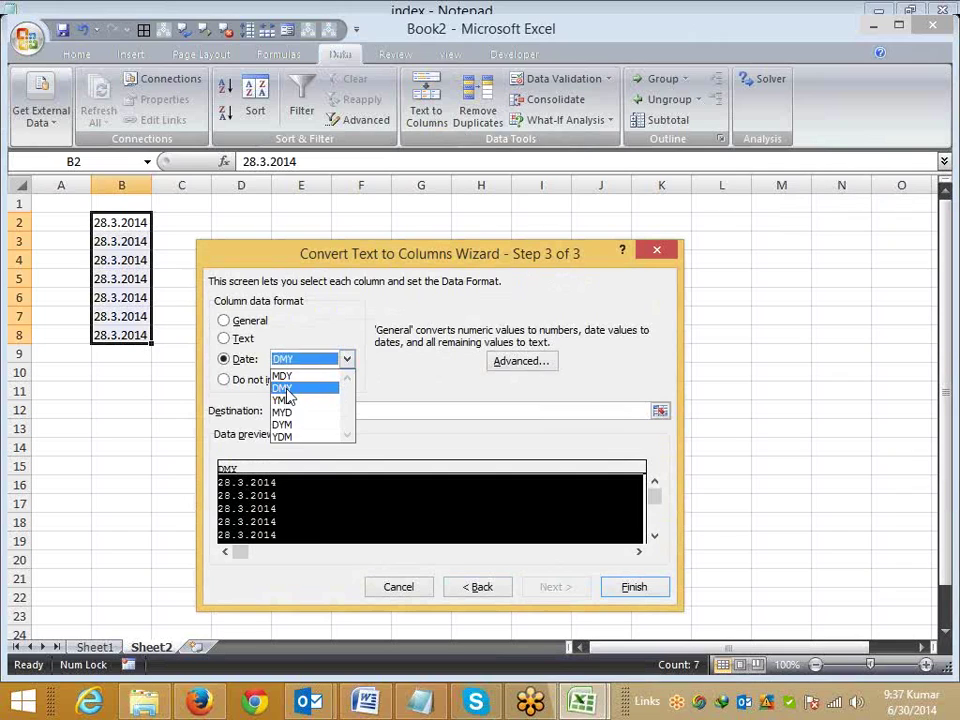
click(286, 390)
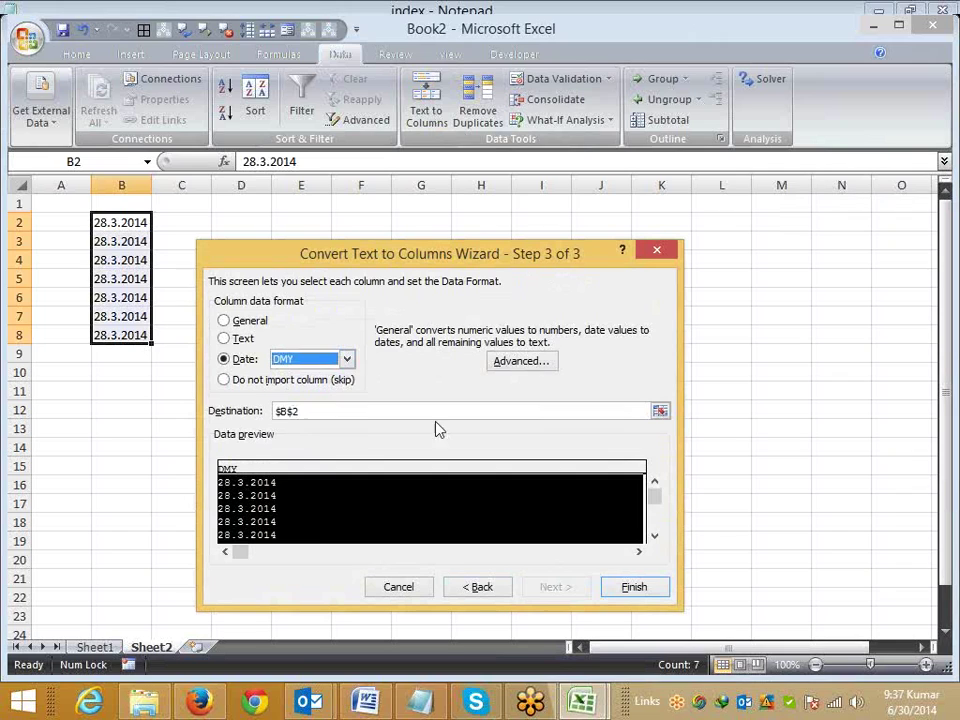
click(648, 590)
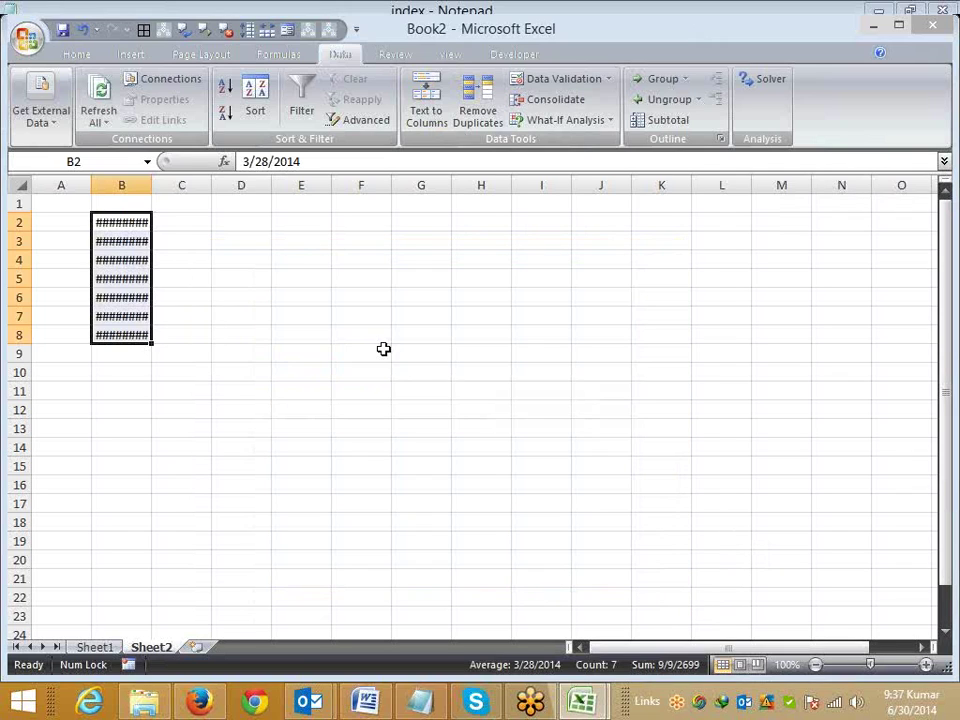
double_click(155, 187)
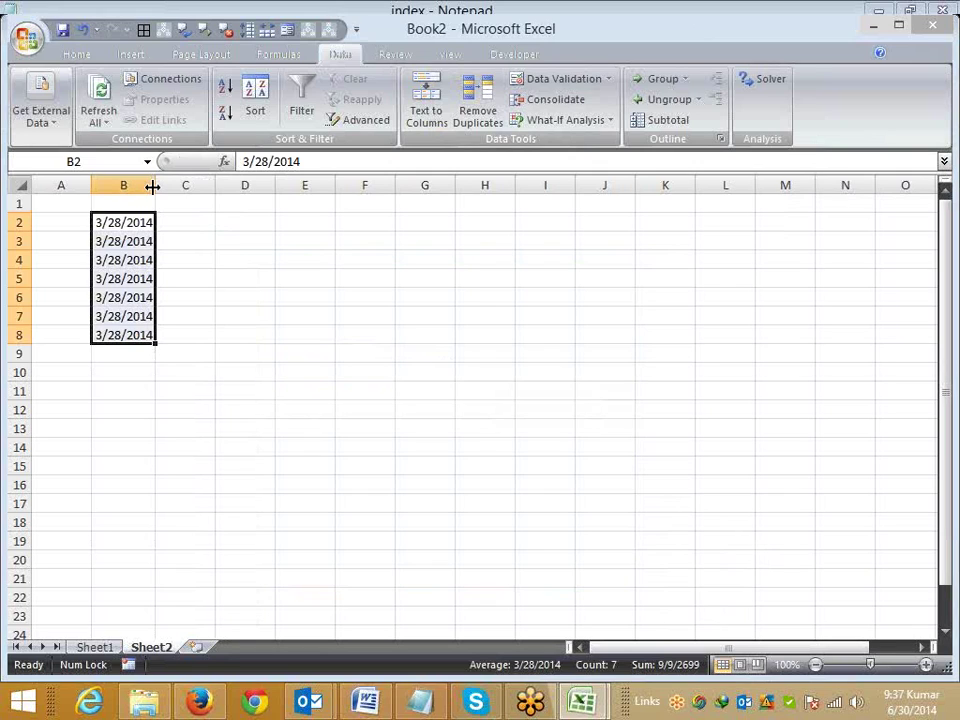
Step: Undo the column auto-fit and the date conversion, returning B2:B8 to 28.3.2014 text
key(ctrl+z)
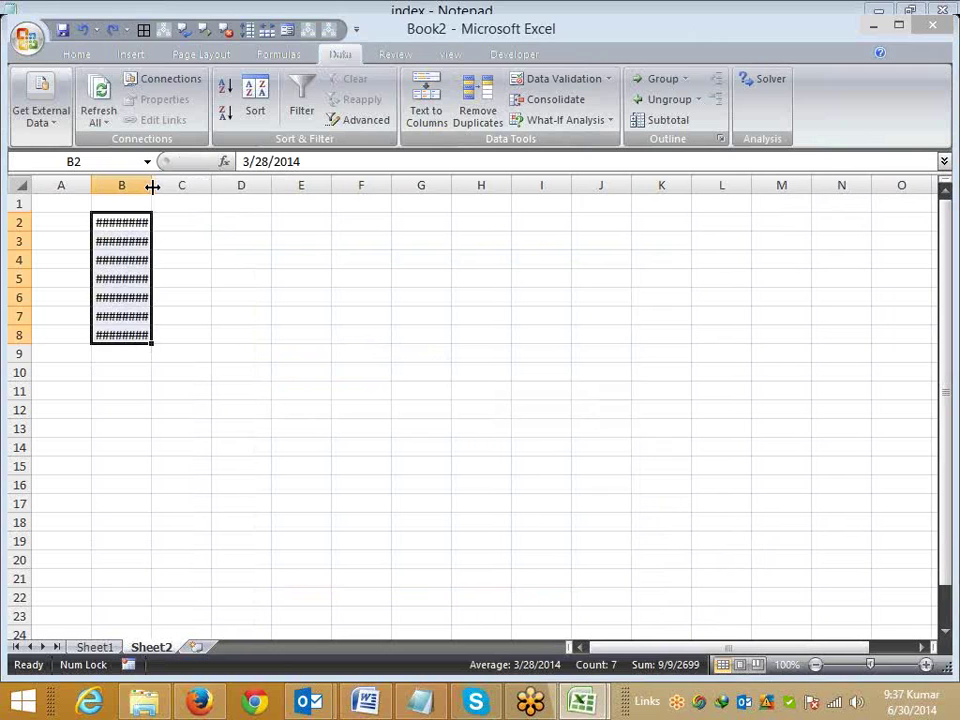
key(ctrl+z)
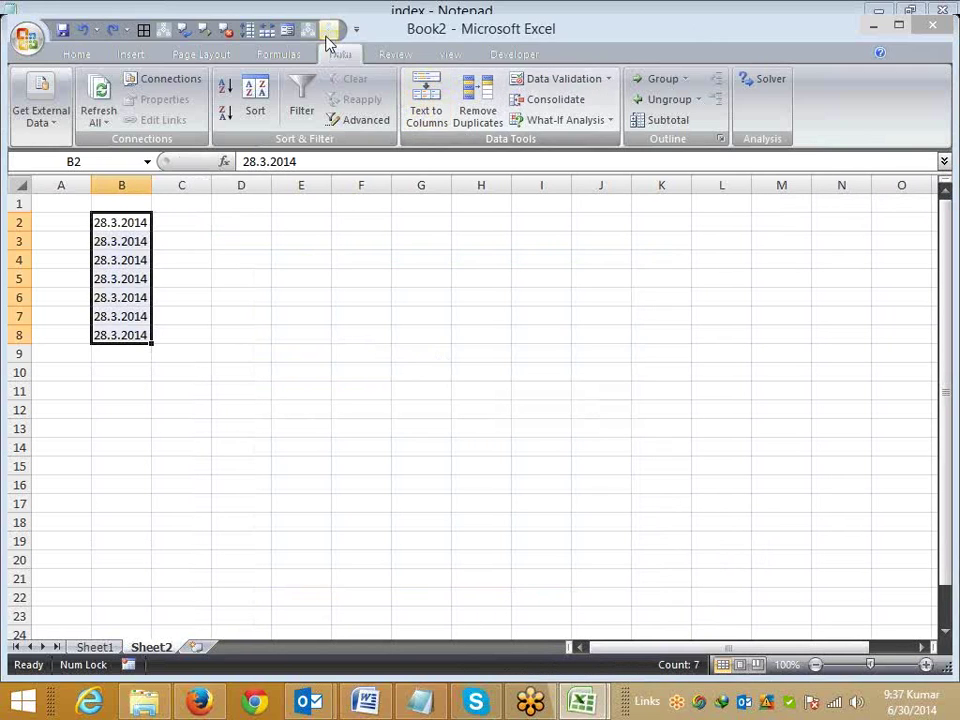
Step: Rerun Text to Columns on column B as Date DMY, then auto-fit it to show 3/28/2014
click(440, 115)
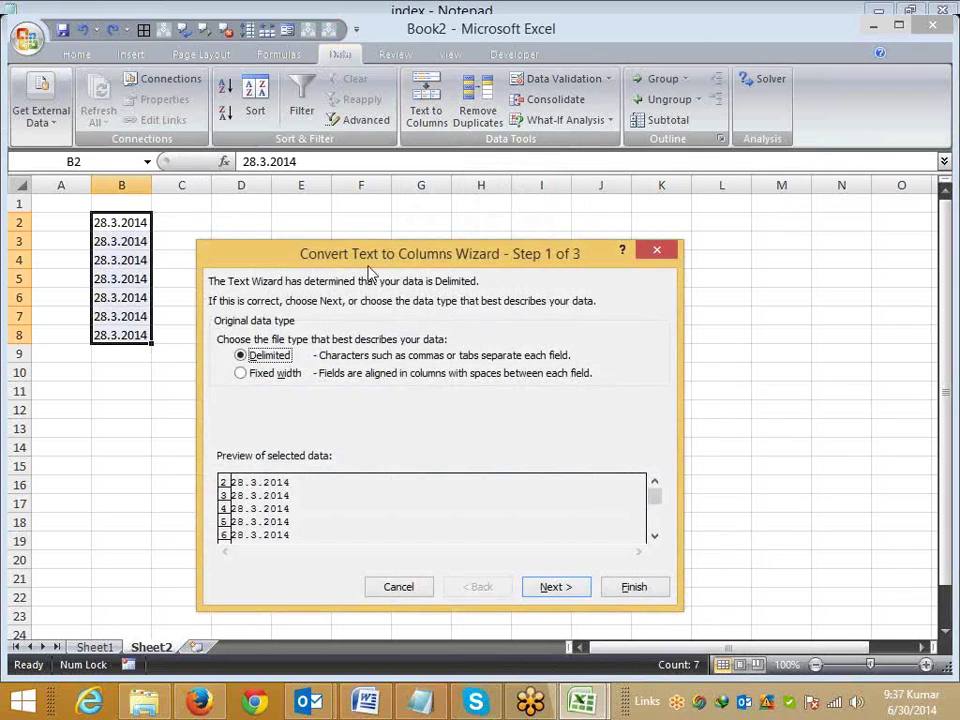
click(572, 593)
click(573, 592)
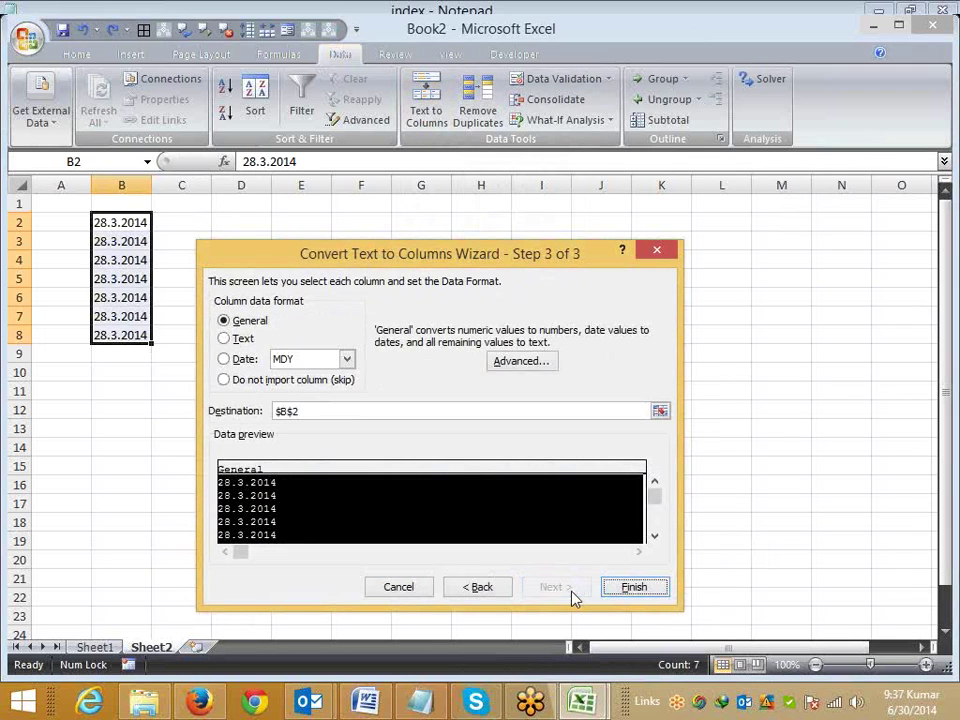
click(310, 361)
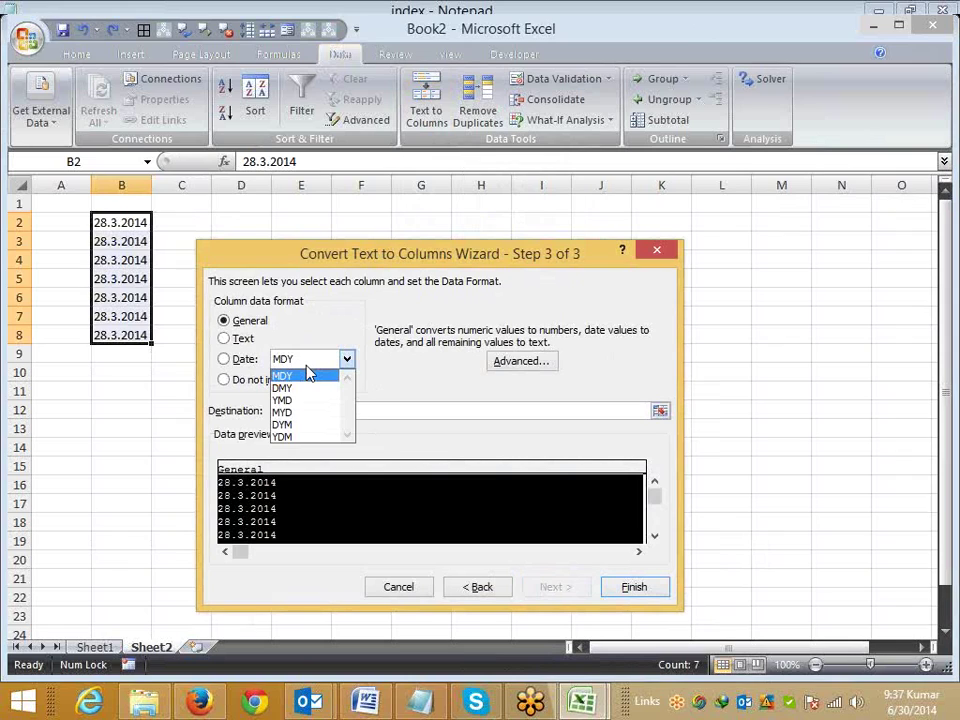
click(308, 388)
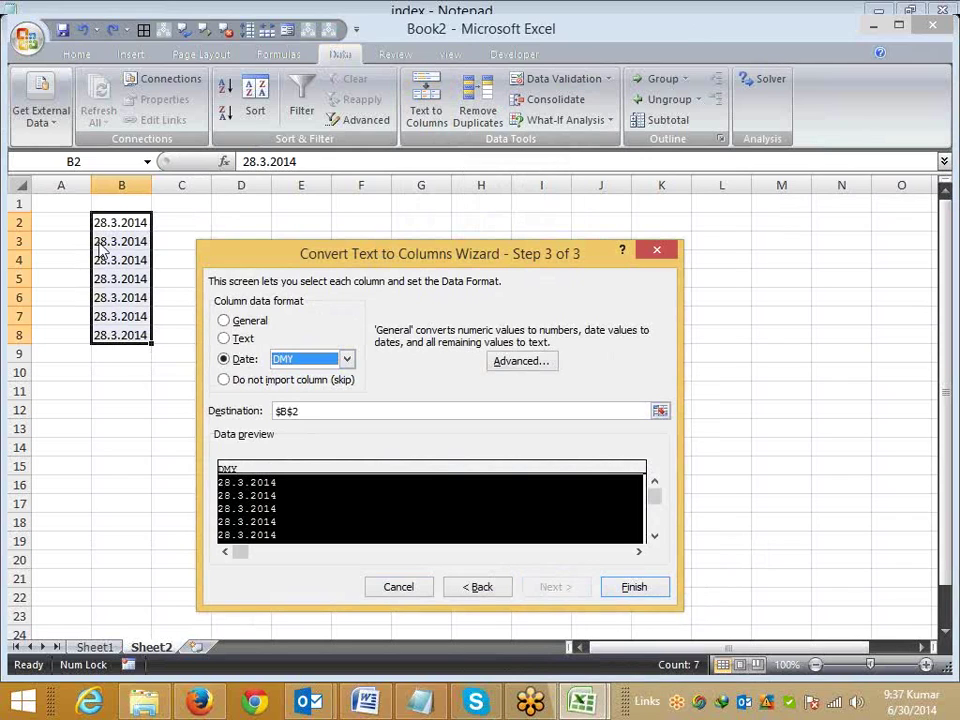
click(634, 587)
drag(148, 185, 148, 185)
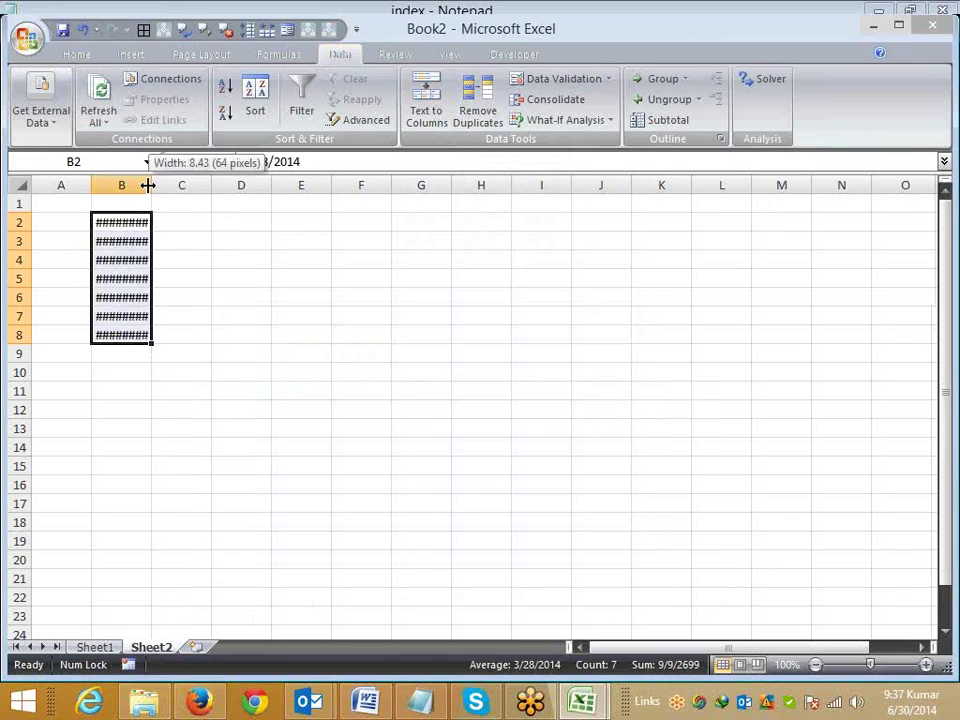
double_click(148, 185)
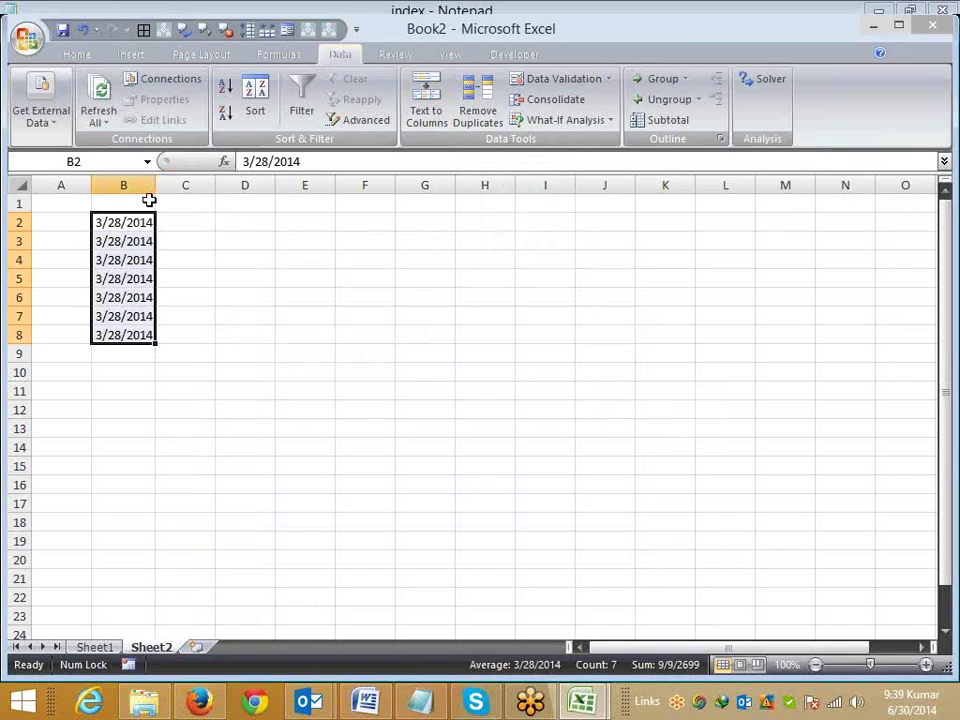
Step: Delete the dates in B2:B8 and look at Conditional Formatting options without applying any
key(Delete)
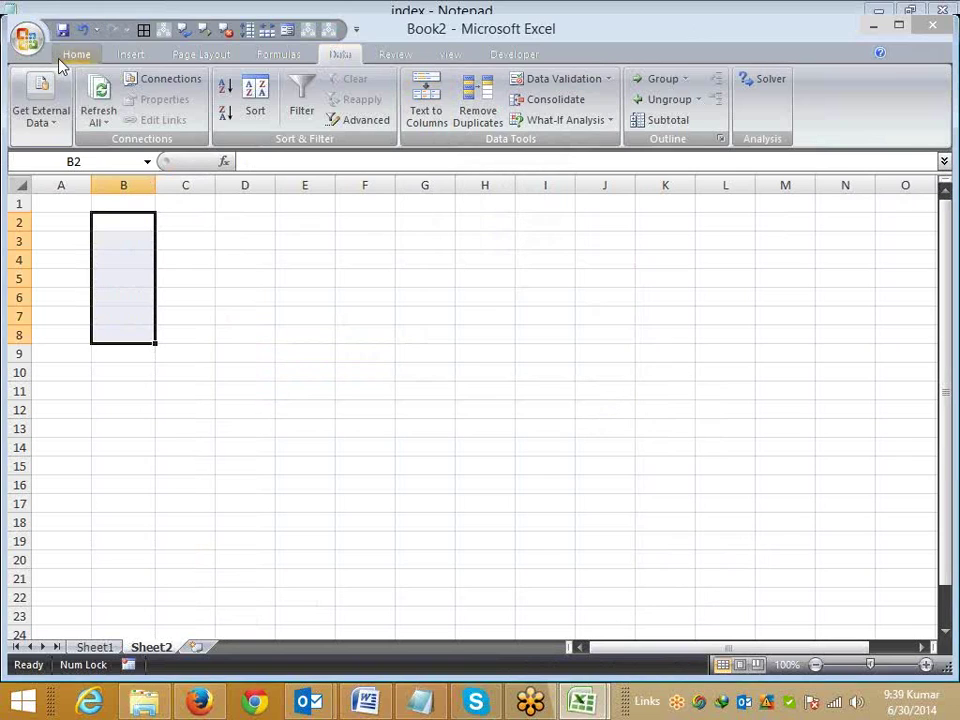
click(76, 54)
click(580, 122)
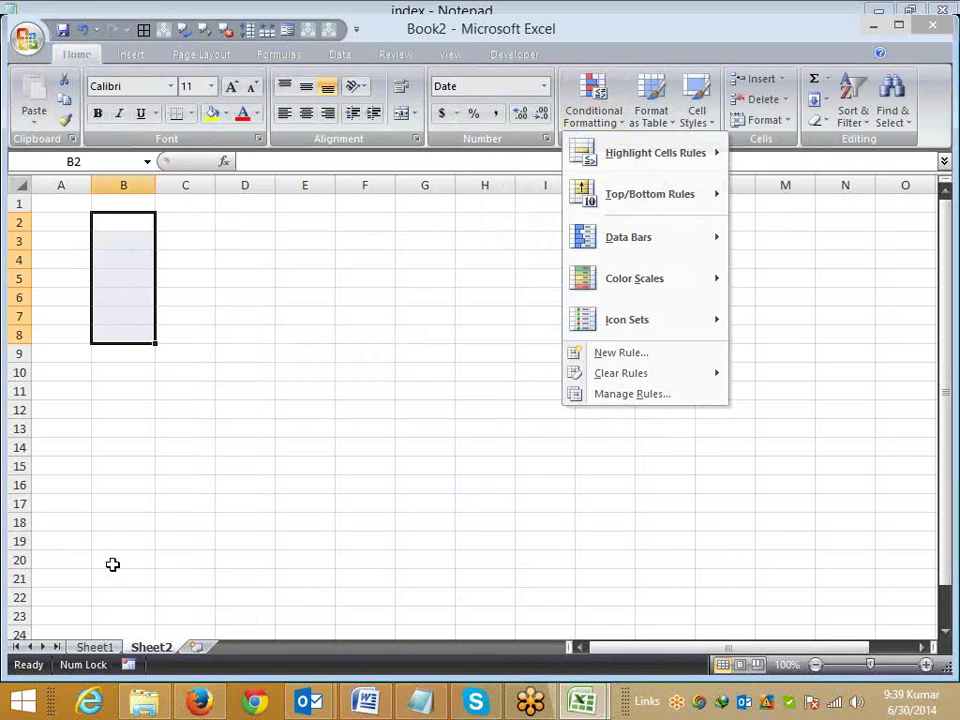
click(150, 646)
Step: Dismiss the Sheet2 tab menu unused, then switch via the Start screen to the RData workbook
right_click(170, 647)
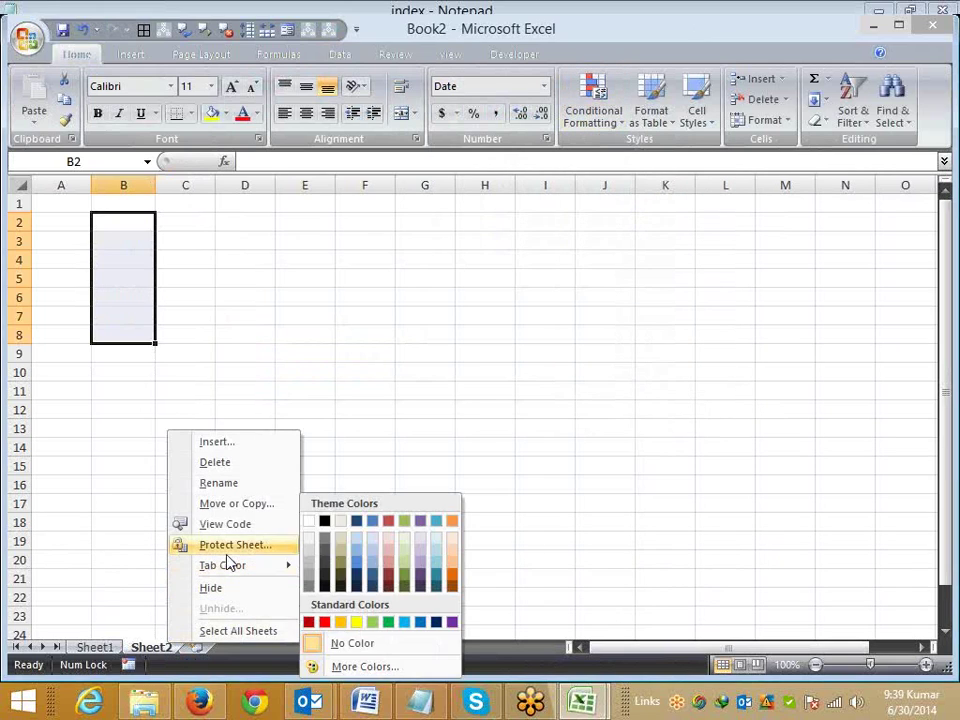
click(204, 319)
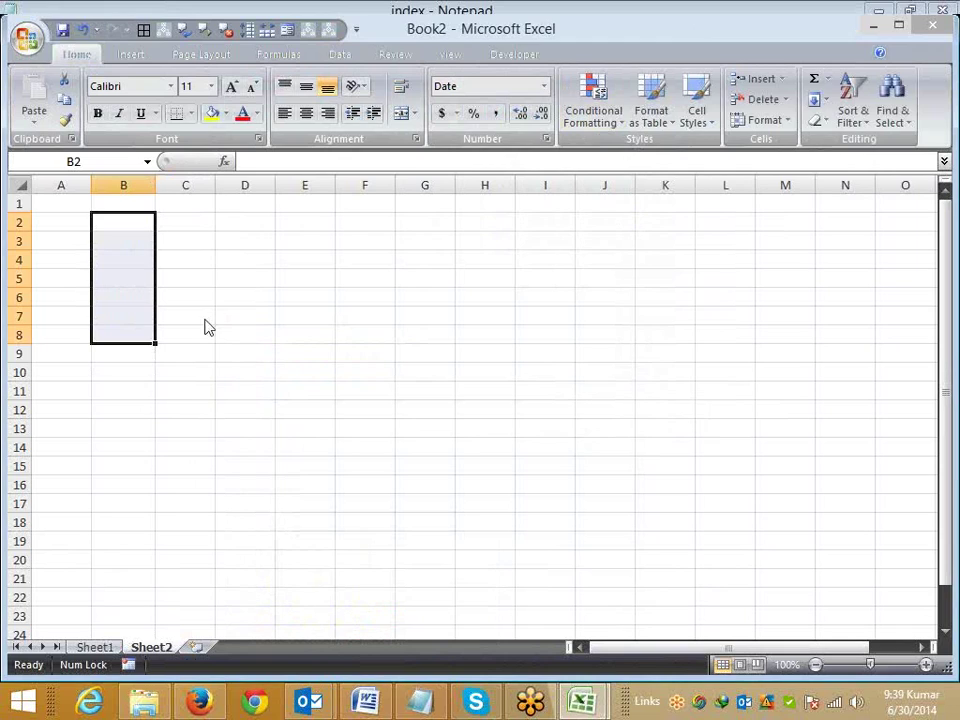
key(super)
click(204, 562)
click(947, 50)
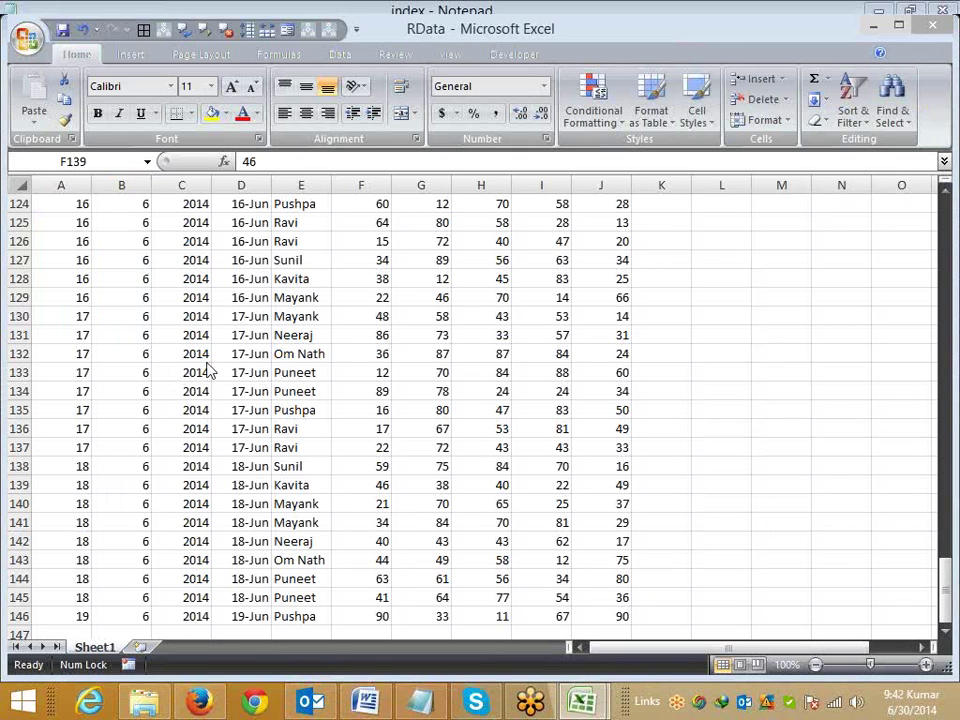
Step: Scroll up to F21, type a test entry 'a' and cancel it, leaving F21 at 10
click(207, 328)
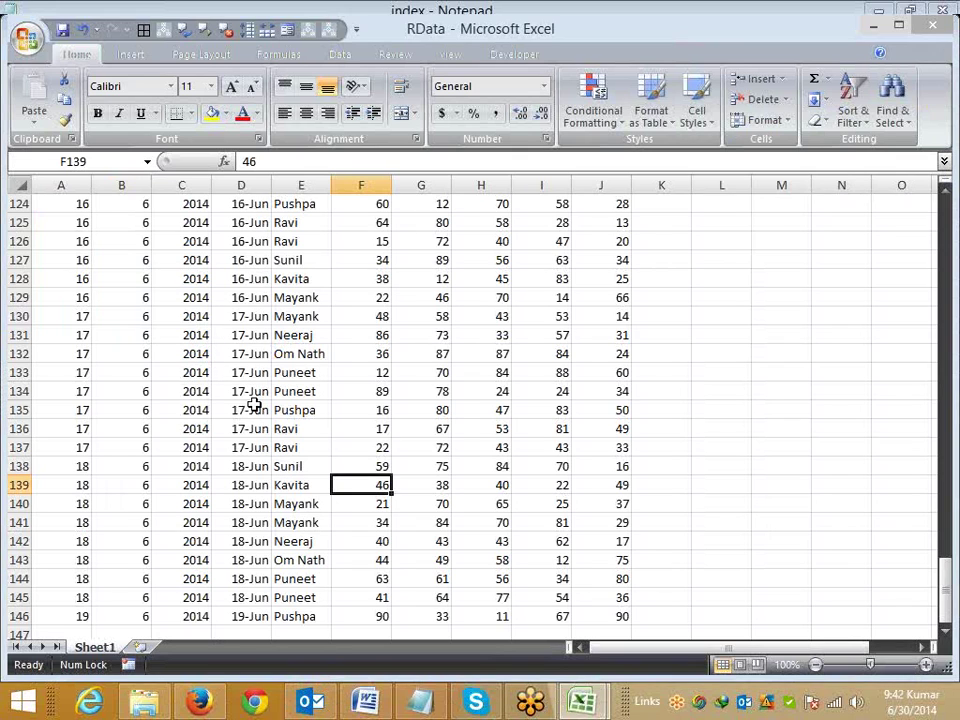
scroll(382, 482, down, 2)
scroll(382, 483, up, 2)
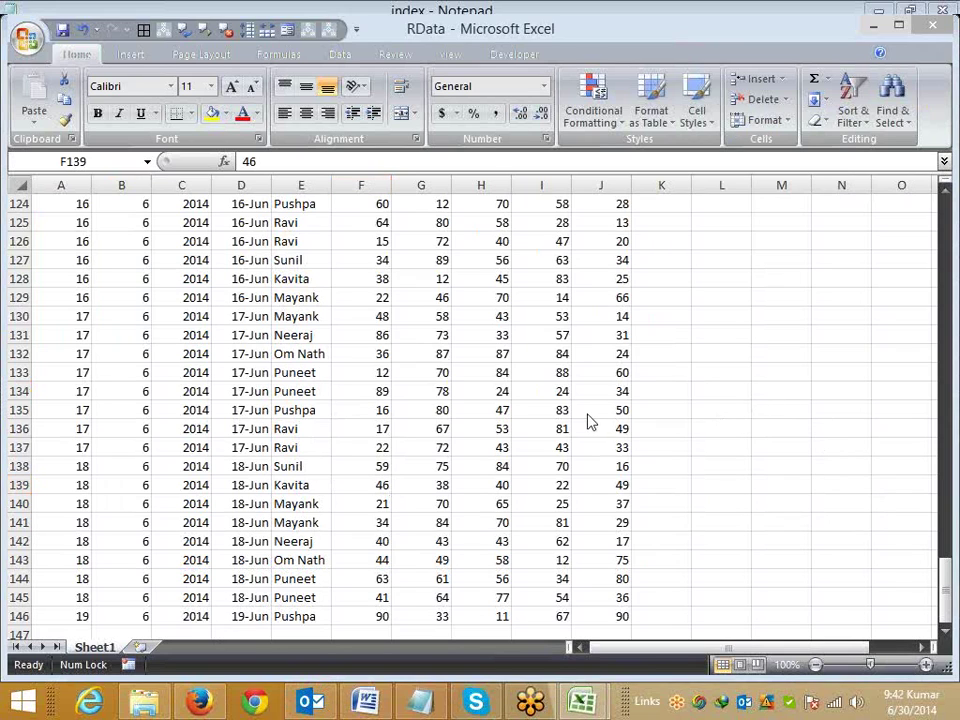
click(338, 394)
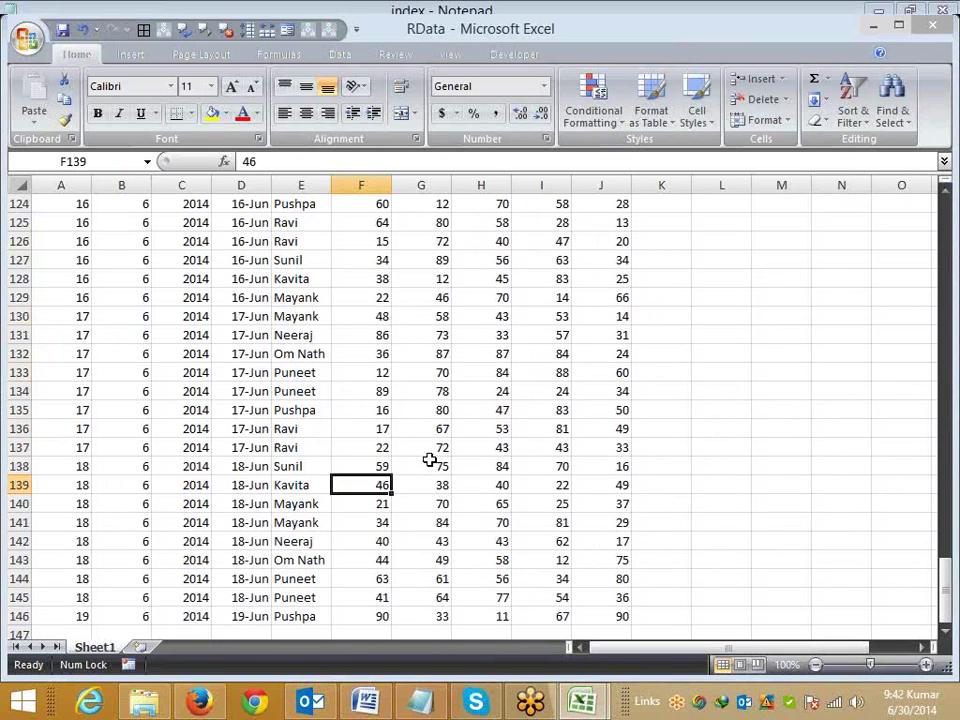
scroll(429, 459, down, 2)
scroll(429, 459, up, 17)
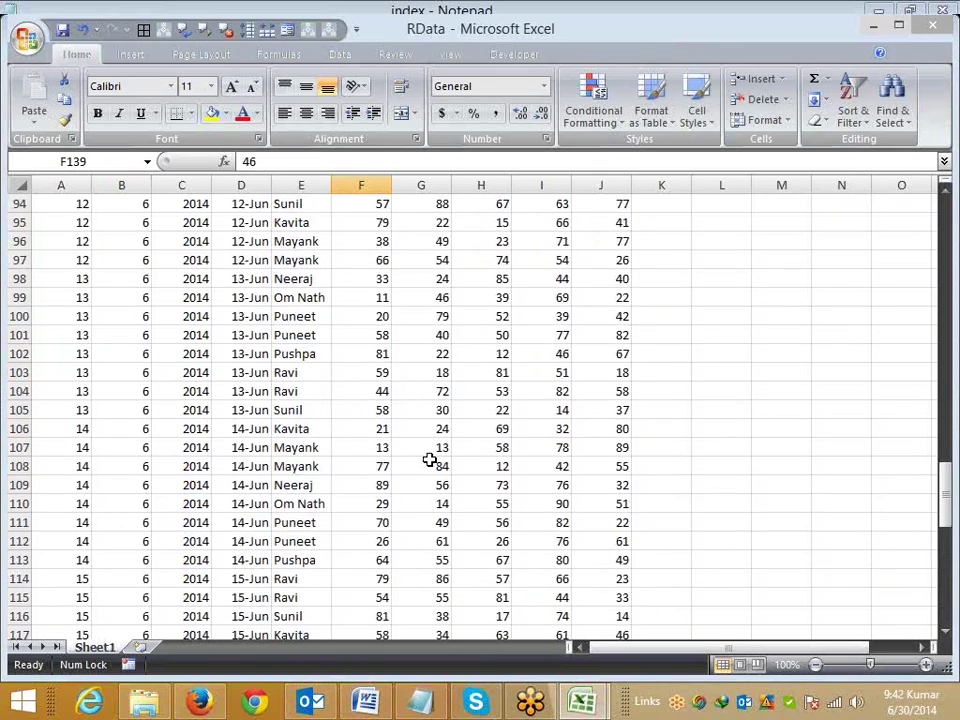
scroll(429, 459, up, 20)
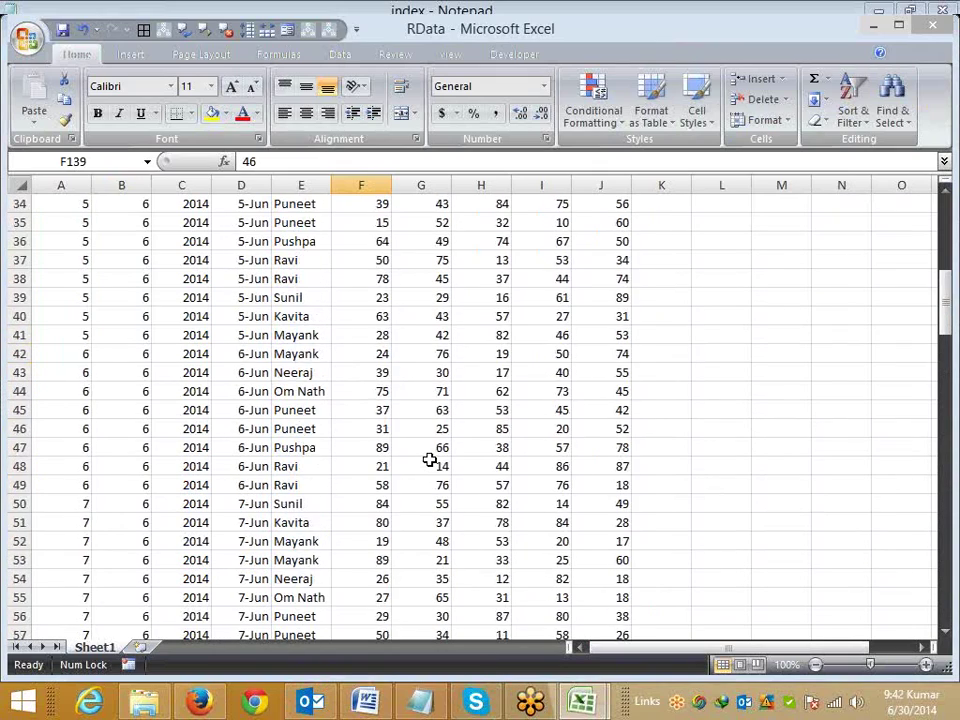
scroll(429, 459, up, 3)
click(360, 420)
text(a)
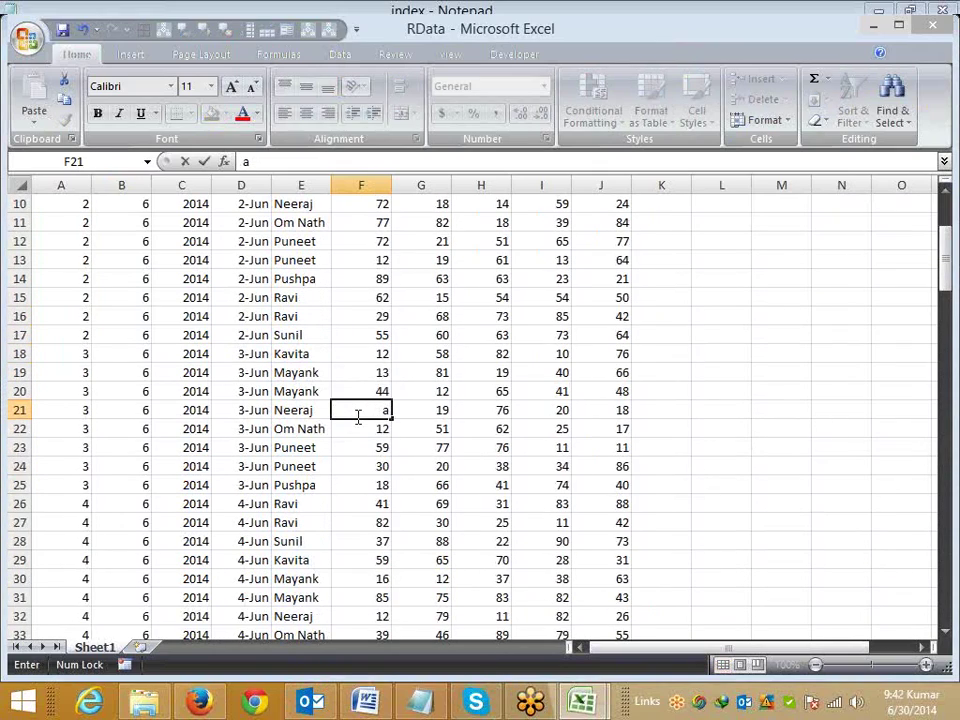
key(Escape)
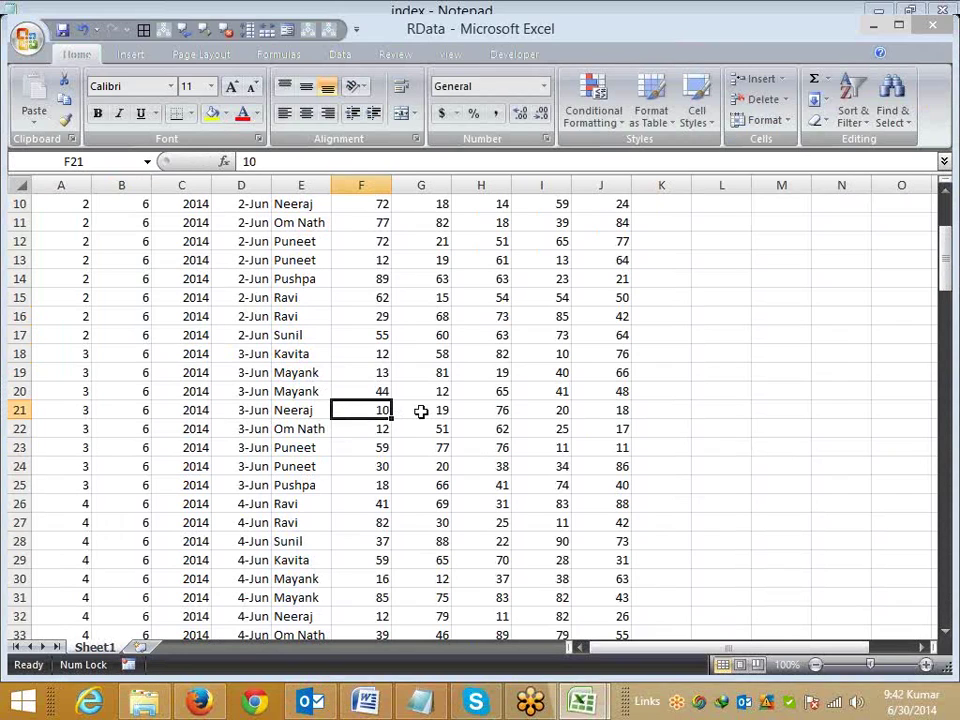
Step: Start protecting Sheet1 with a password and retype it in the confirmation box
right_click(96, 648)
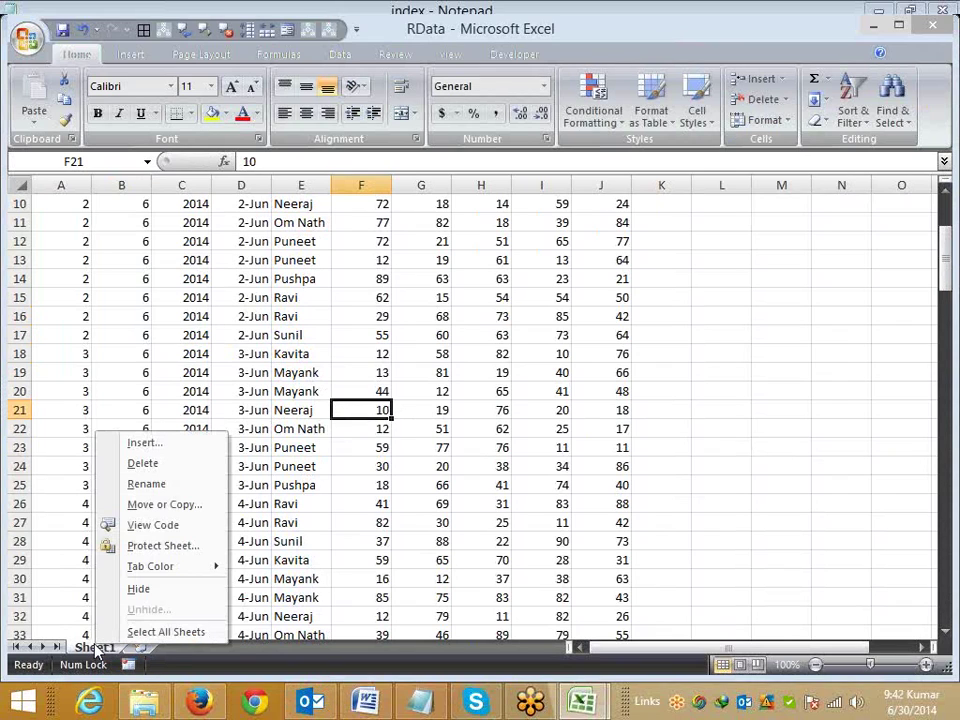
click(150, 545)
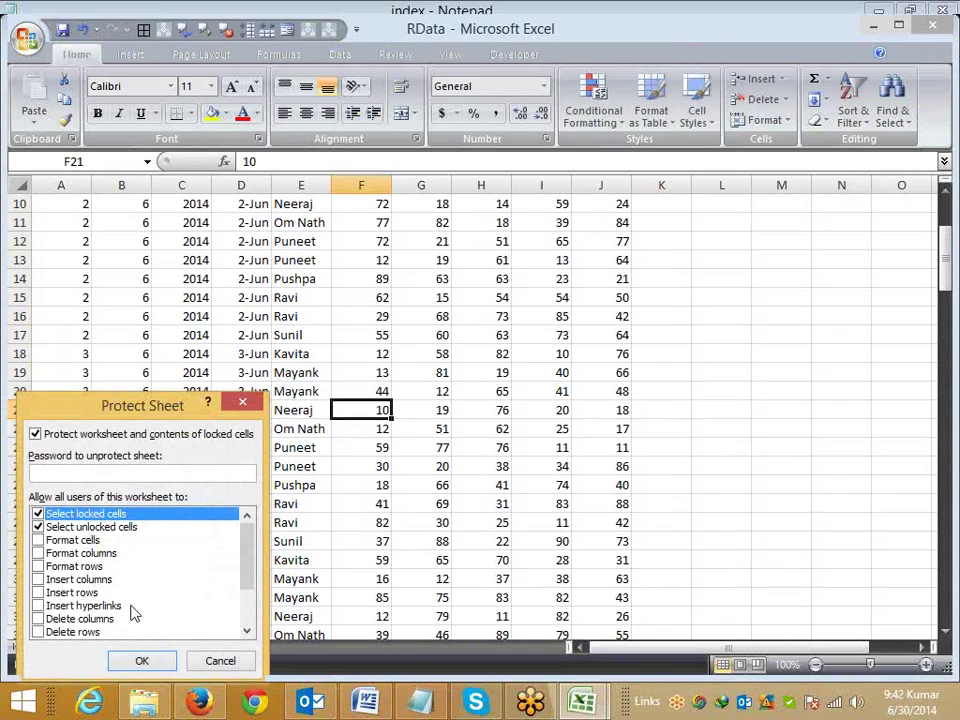
drag(69, 409, 154, 409)
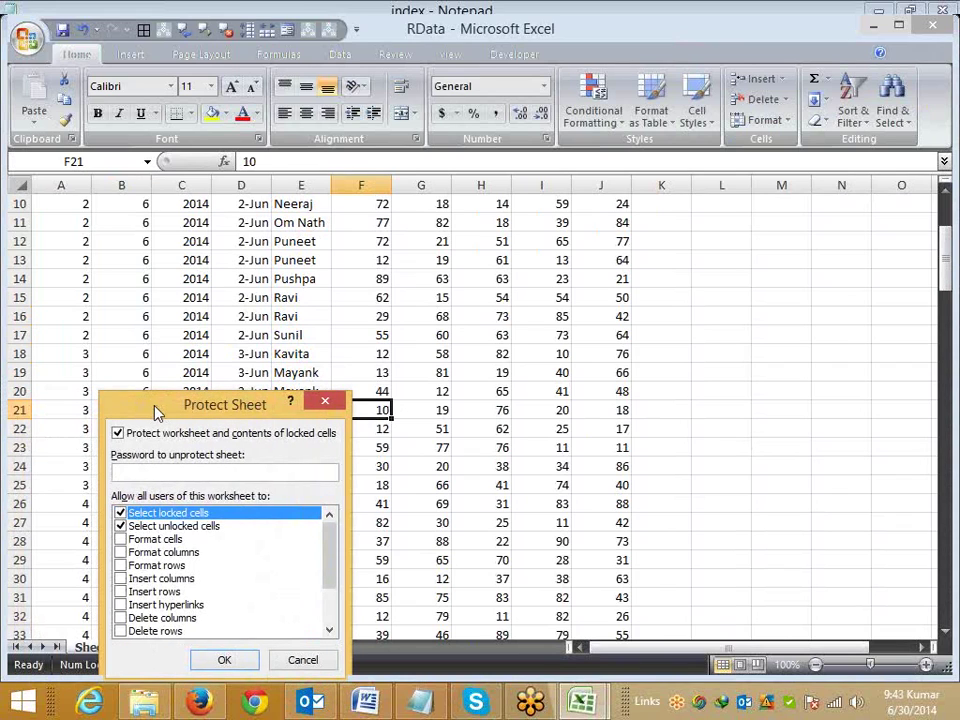
text(123)
click(226, 660)
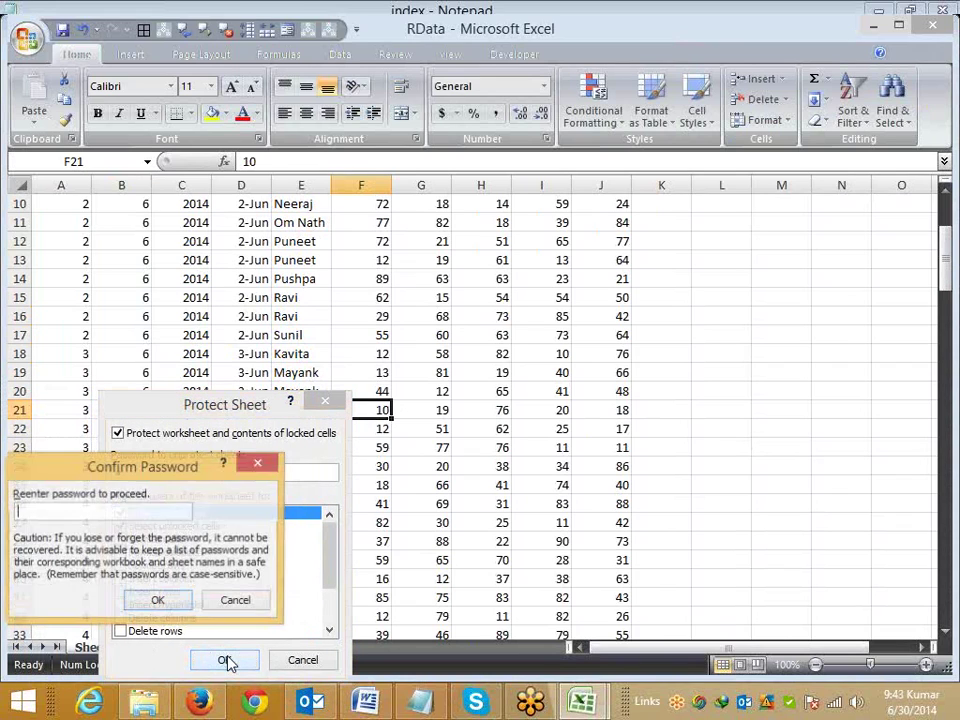
drag(214, 465, 354, 463)
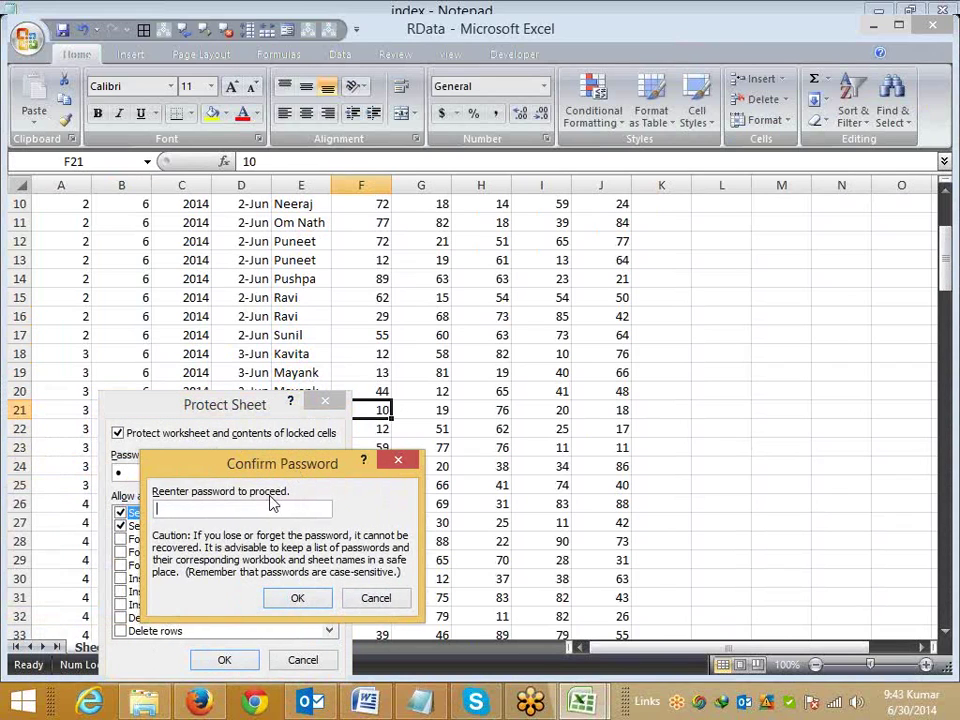
text(1)
Step: Finish protecting Sheet1, then try editing D19, H19 and F19 to confirm they're locked
click(295, 597)
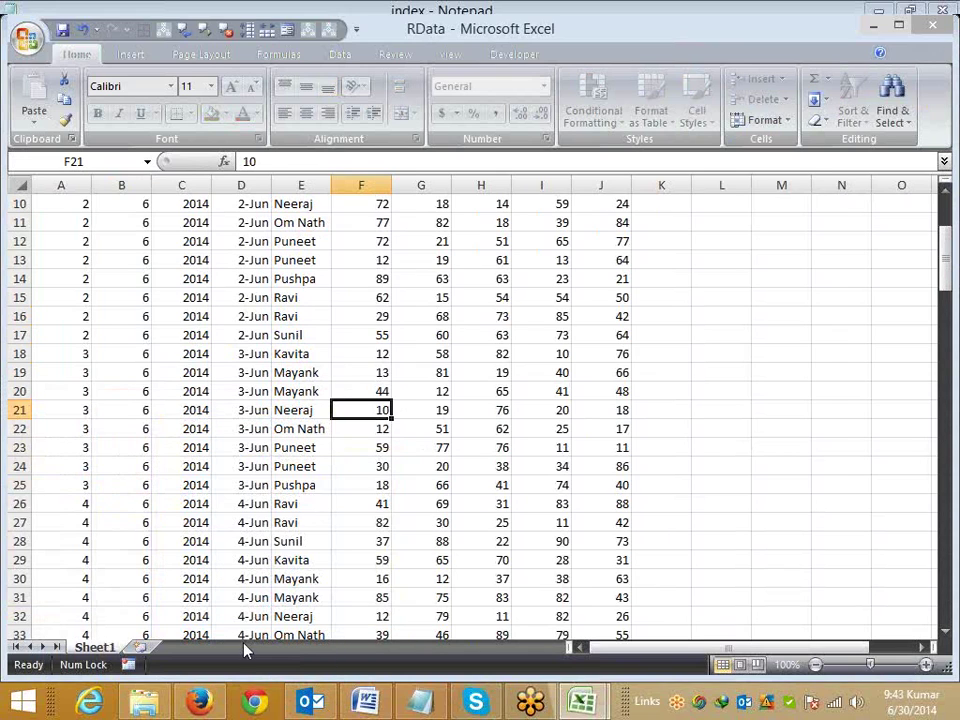
click(230, 368)
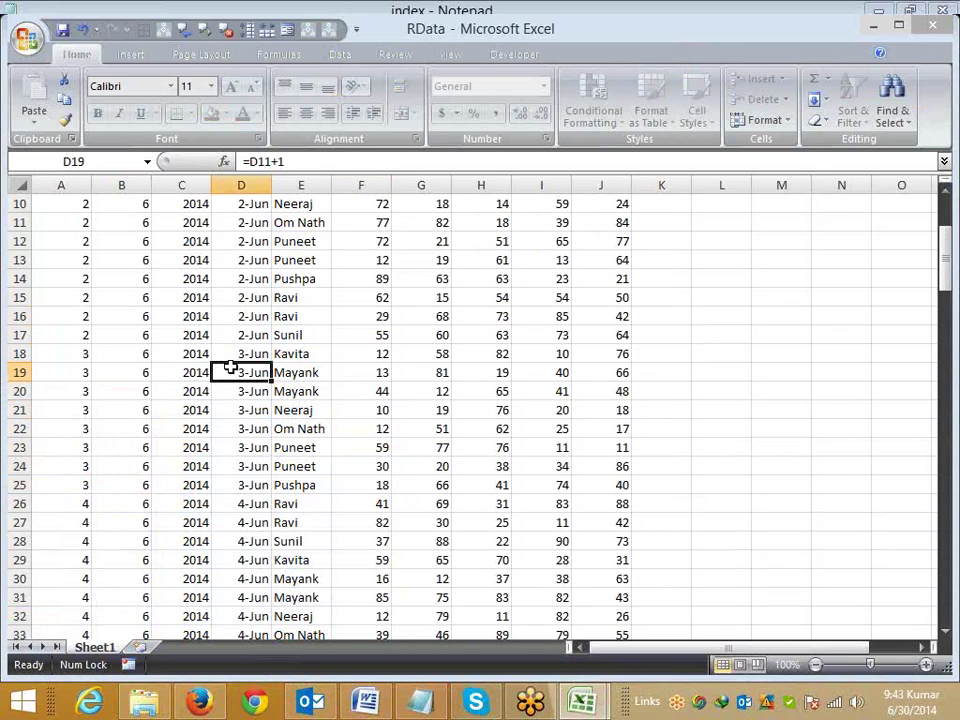
double_click(230, 368)
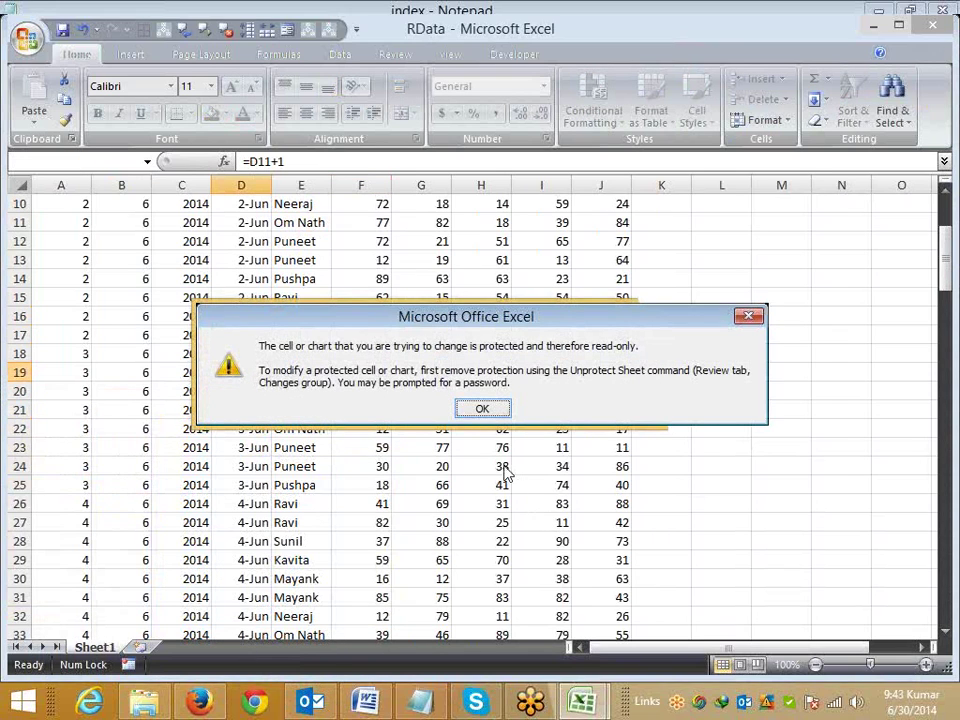
click(482, 408)
click(464, 381)
double_click(465, 383)
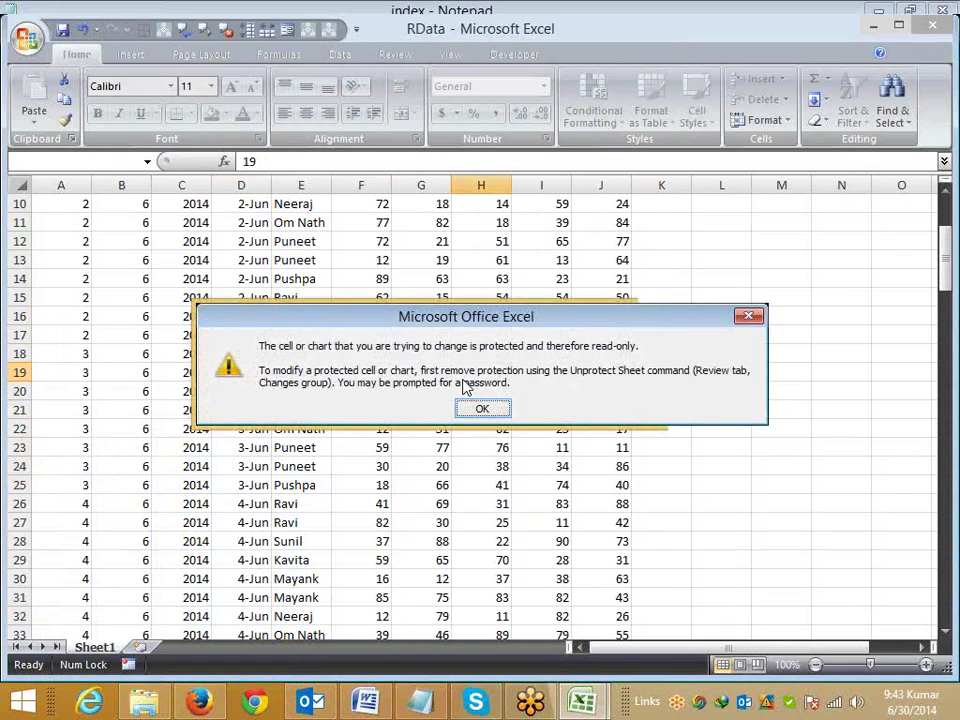
double_click(366, 369)
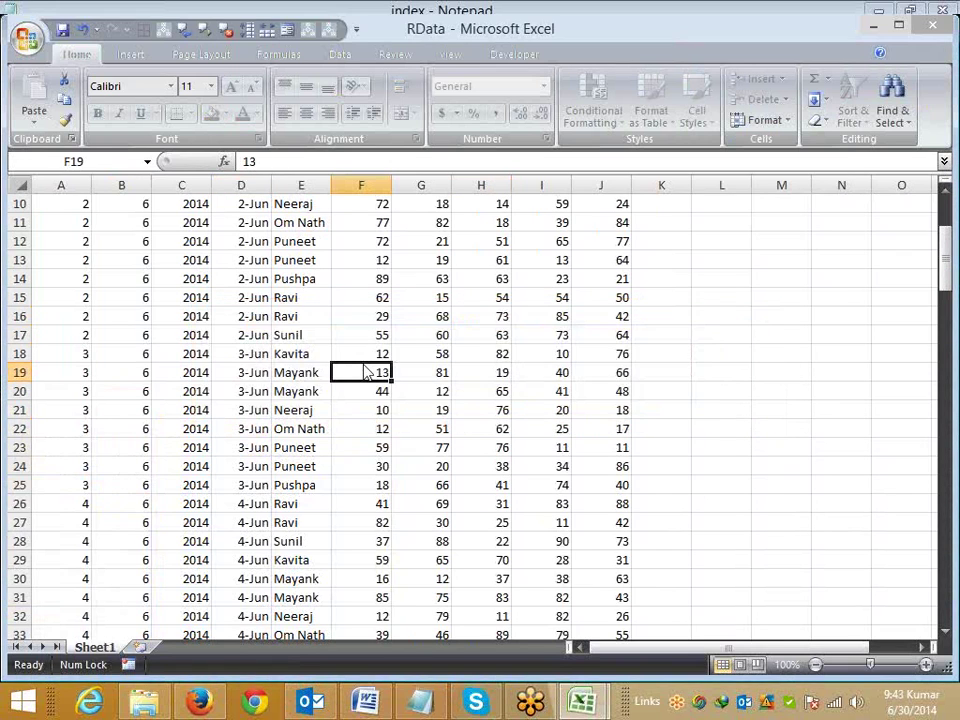
Step: Dismiss the protected-cell warning and unprotect Sheet1 by entering its password
key(Return)
right_click(95, 647)
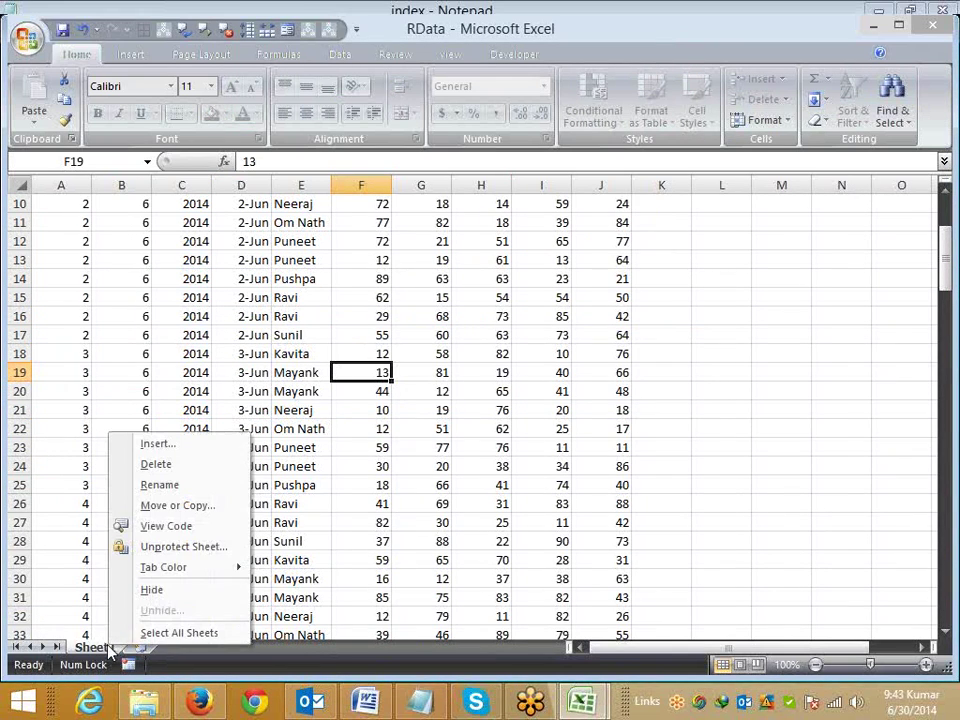
click(155, 548)
text(a)
click(157, 552)
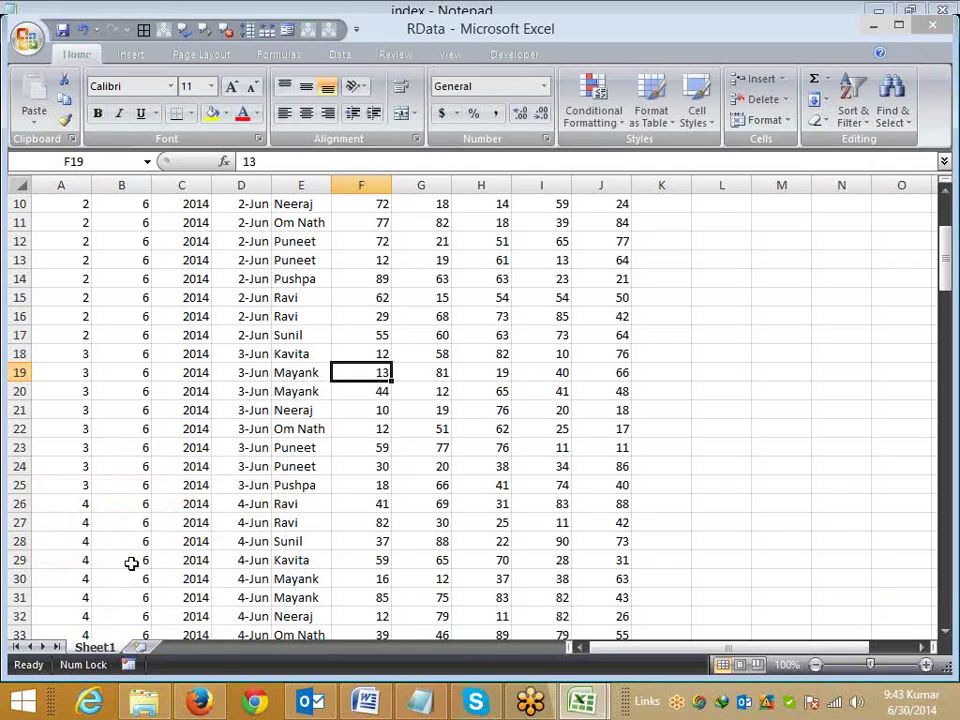
Step: Re-protect Sheet1 via Protect Sheet, entering and confirming the password
right_click(100, 648)
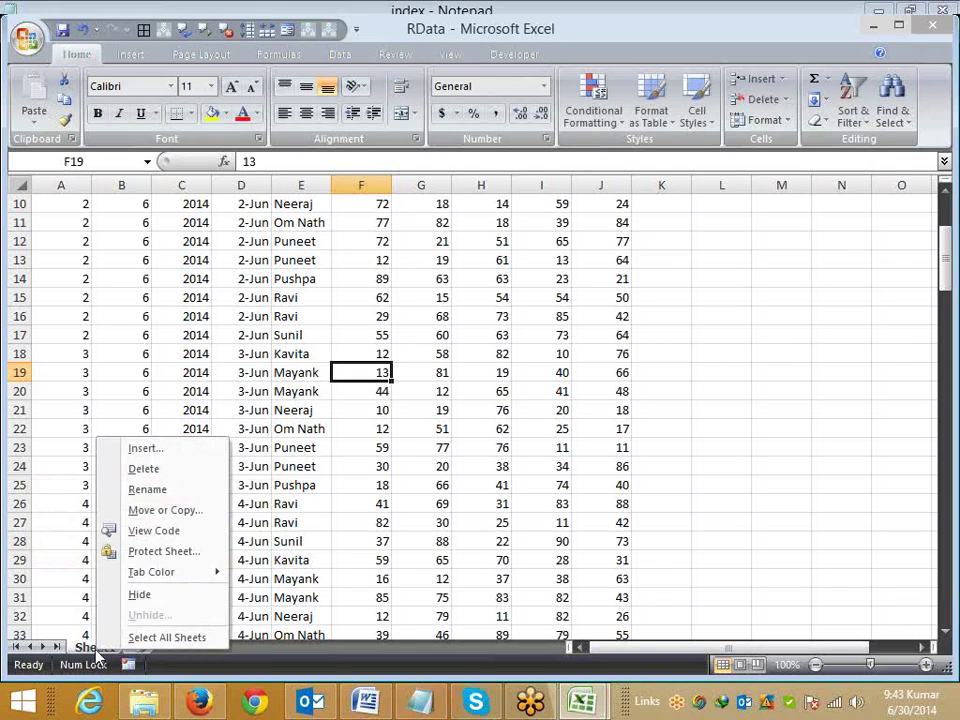
click(150, 553)
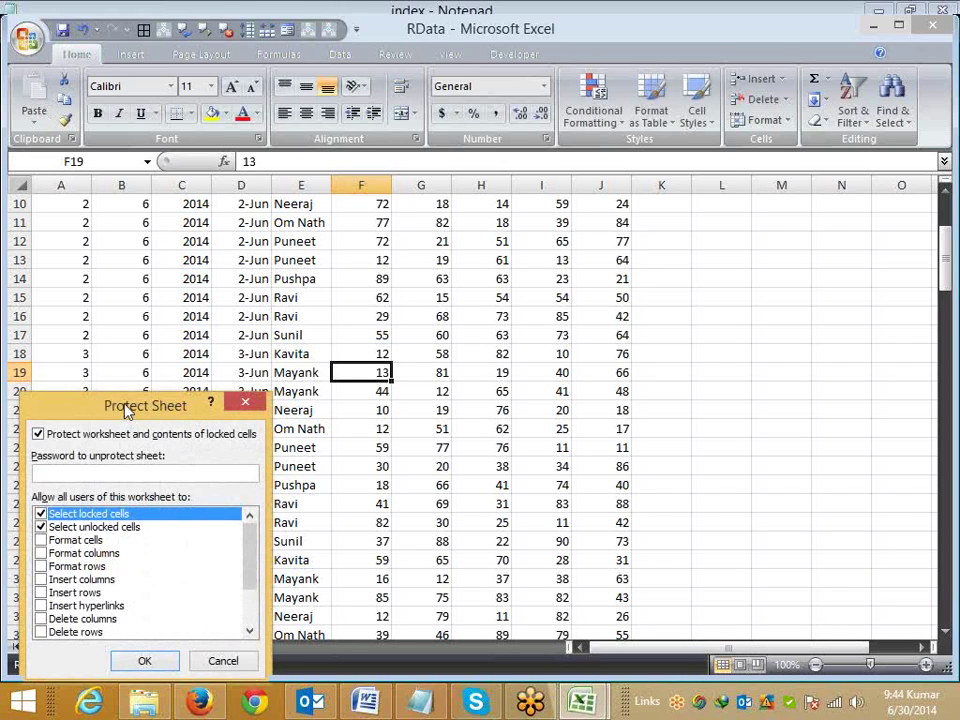
drag(128, 408, 258, 415)
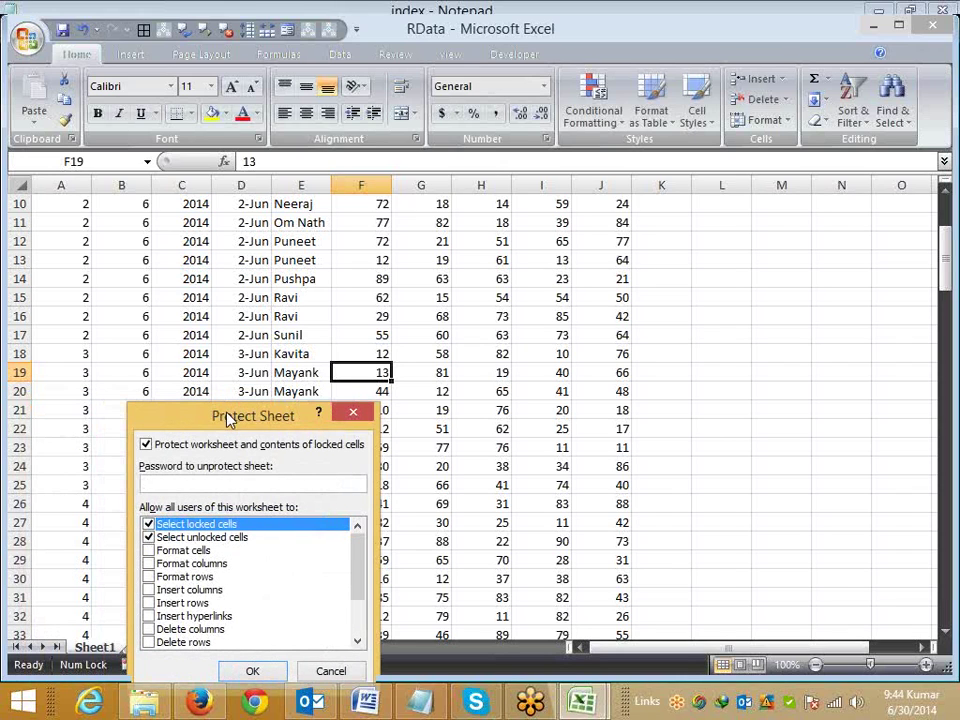
text(1)
click(252, 671)
text(1)
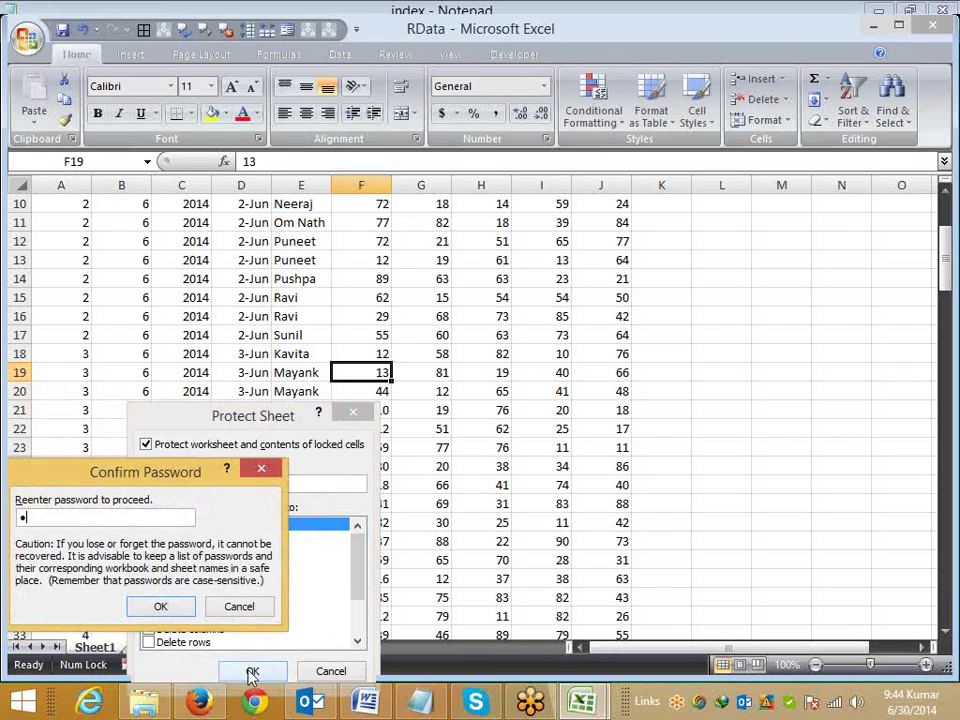
click(168, 607)
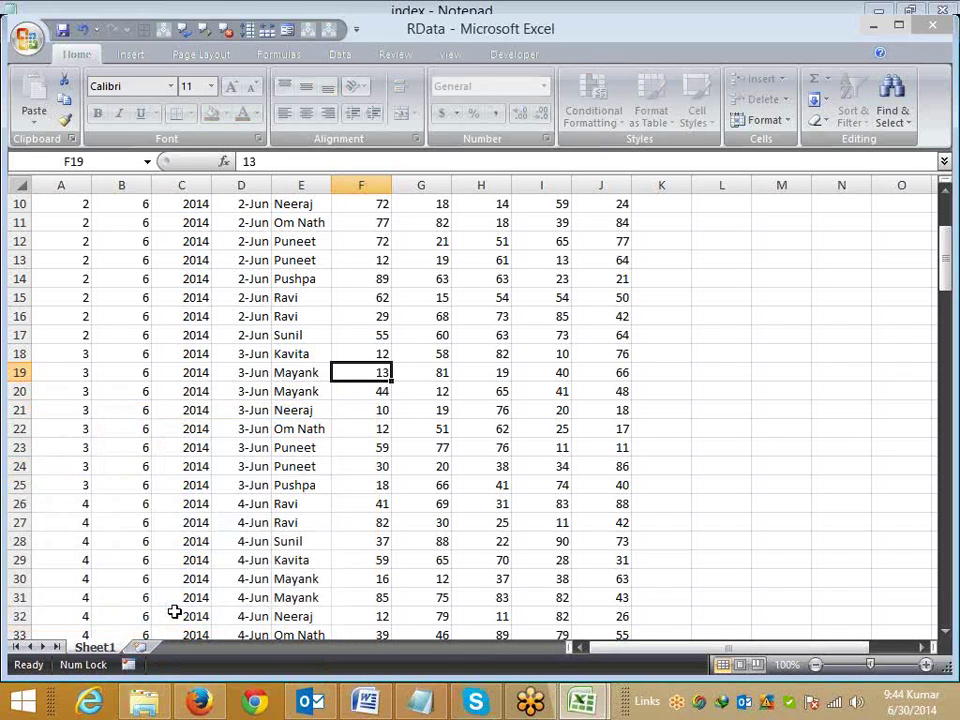
click(243, 353)
click(300, 356)
scroll(280, 462, up, 2)
scroll(280, 462, up, 1)
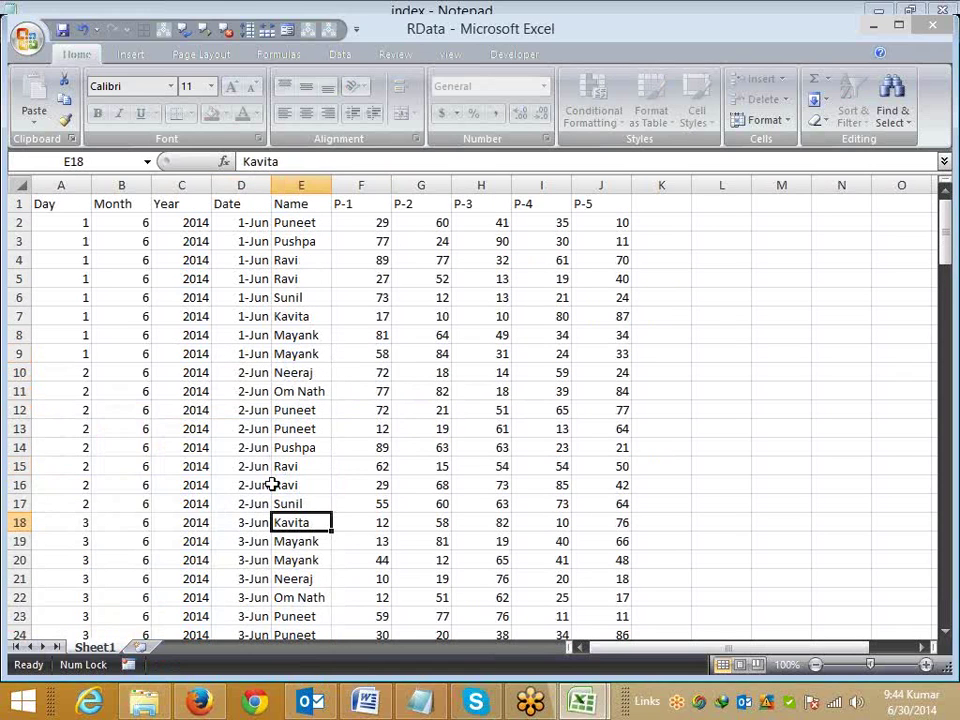
scroll(272, 482, down, 3)
scroll(335, 448, down, 4)
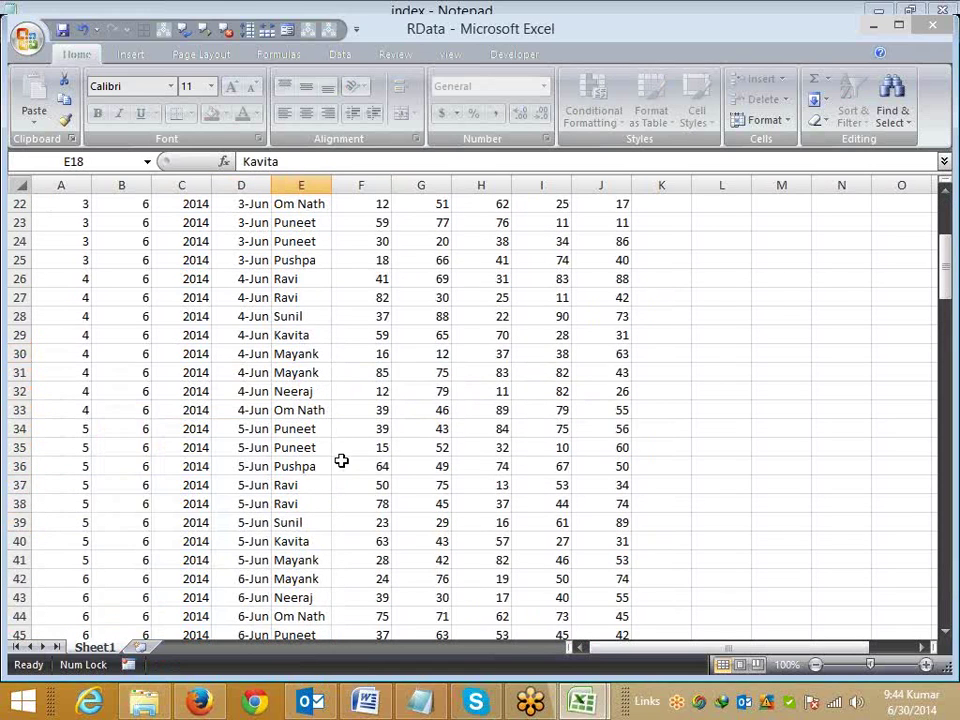
scroll(341, 459, up, 3)
click(383, 410)
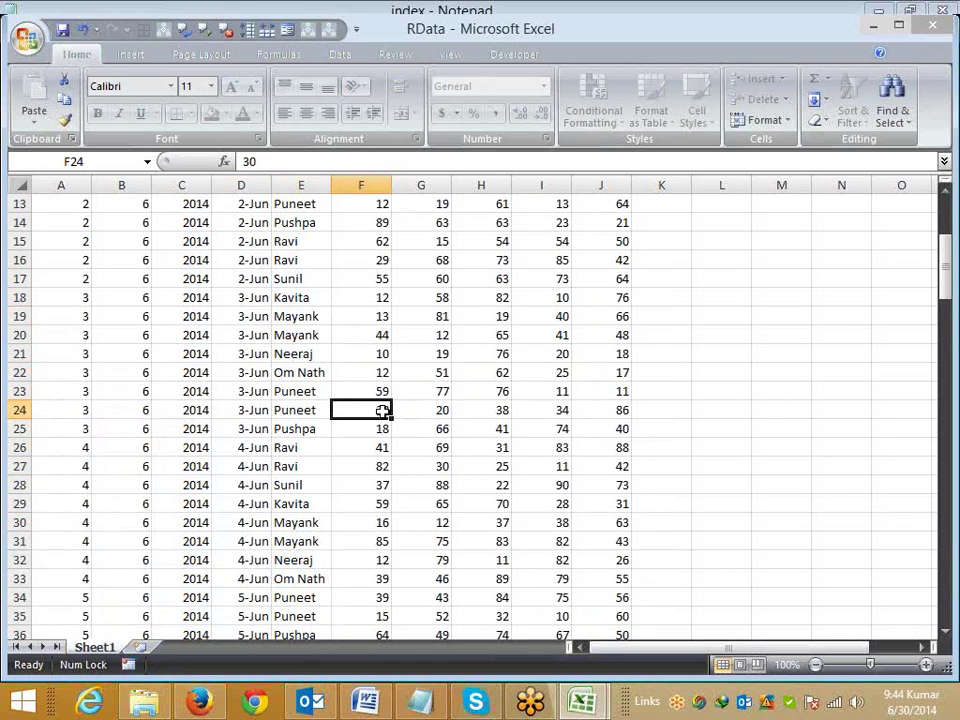
double_click(383, 410)
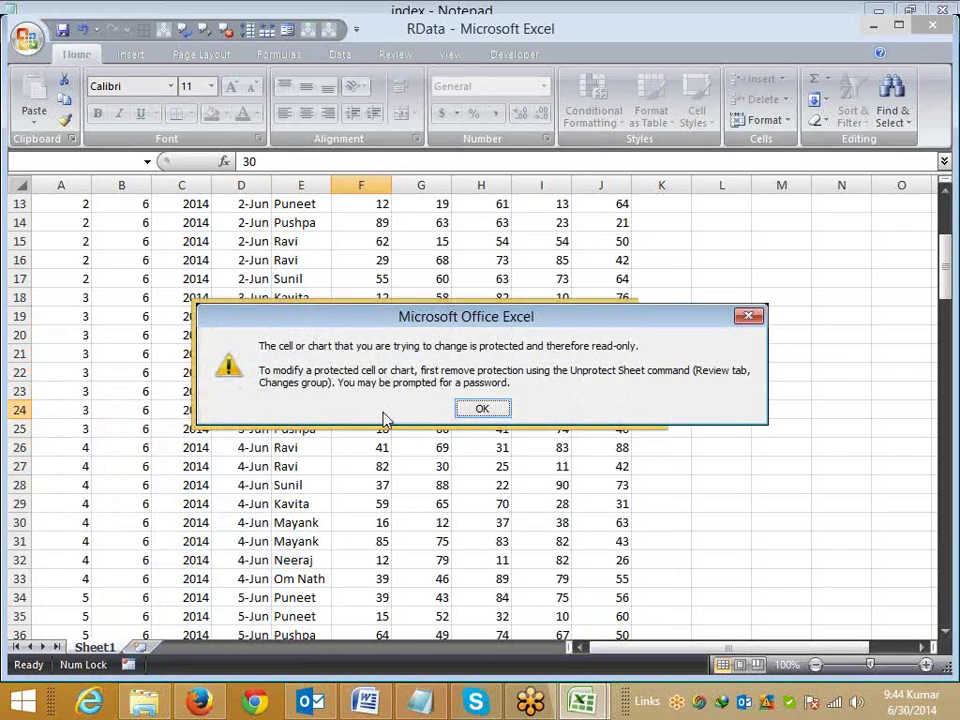
key(Return)
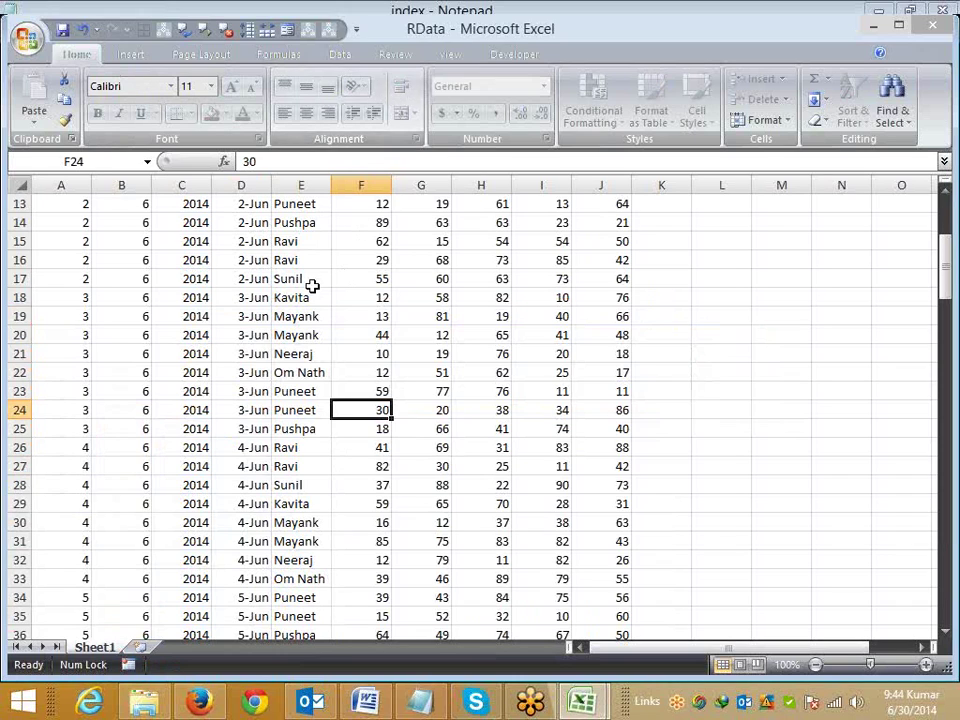
drag(250, 279, 538, 478)
key(ctrl+c)
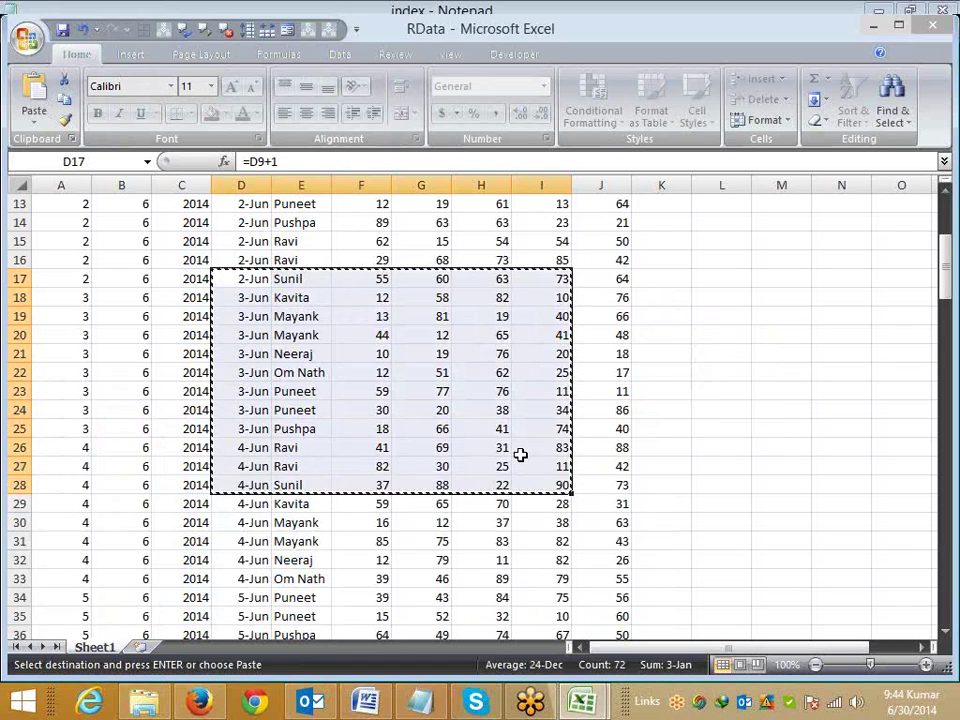
key(Escape)
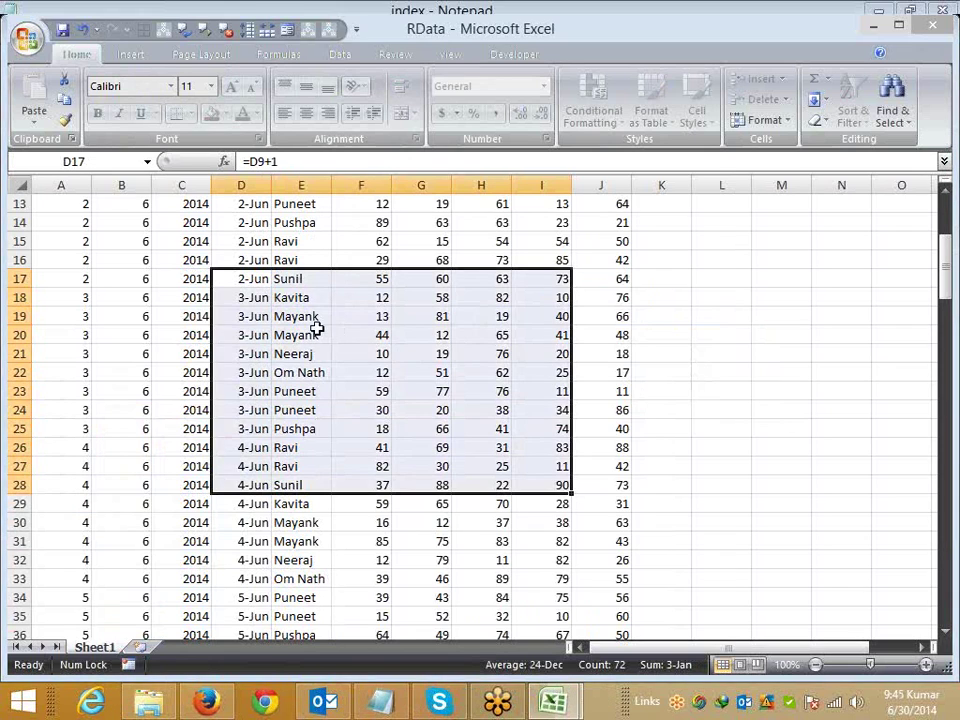
drag(241, 260, 500, 449)
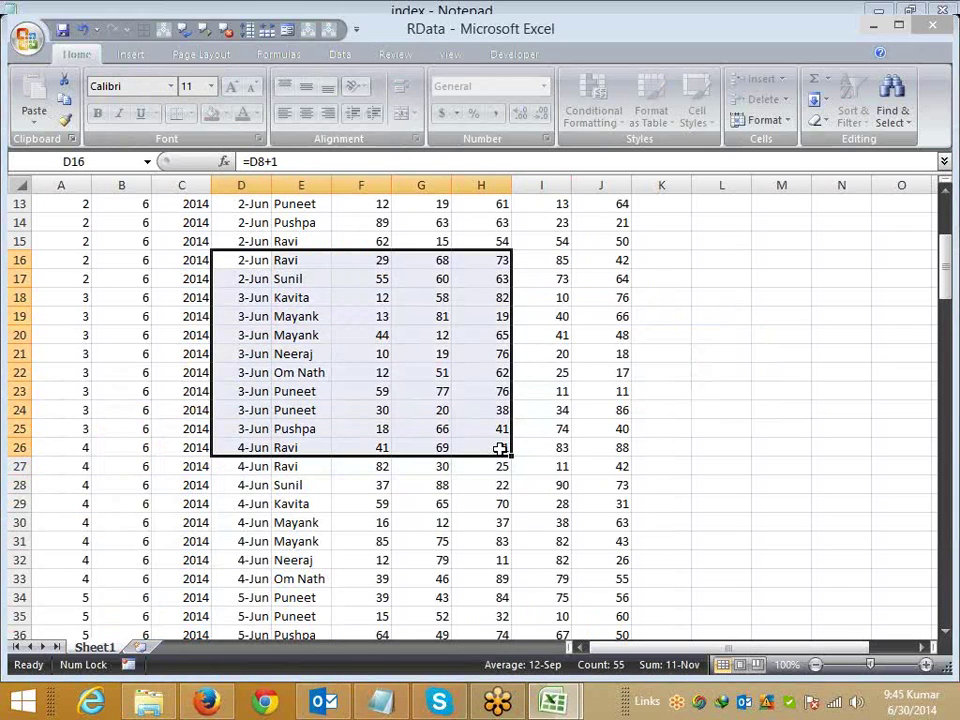
click(653, 385)
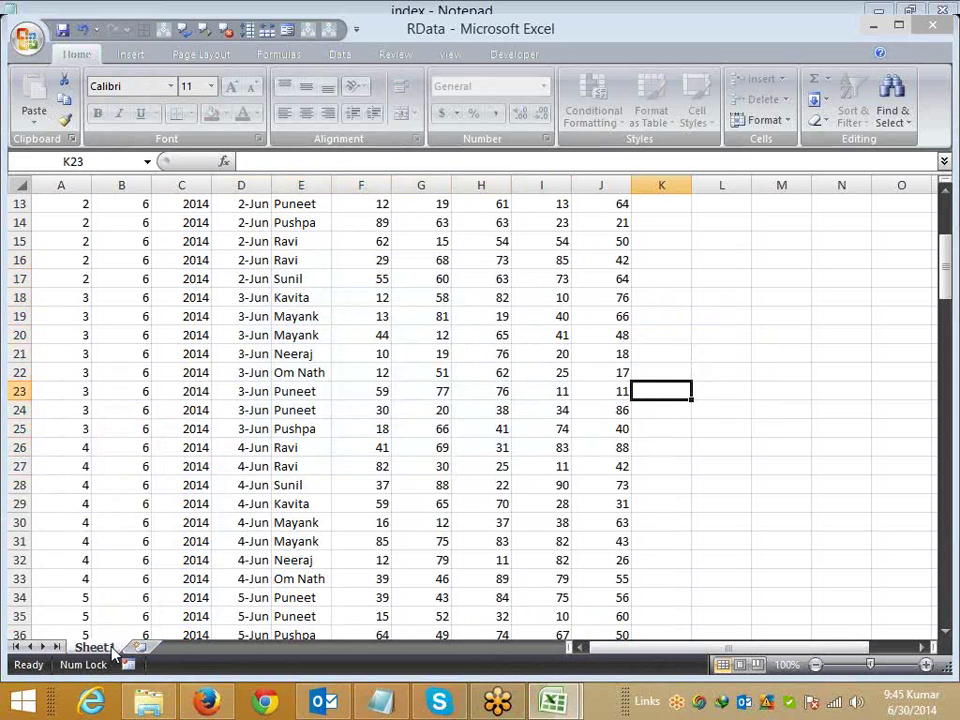
Step: Unprotect Sheet1 by entering its password
right_click(105, 647)
click(160, 550)
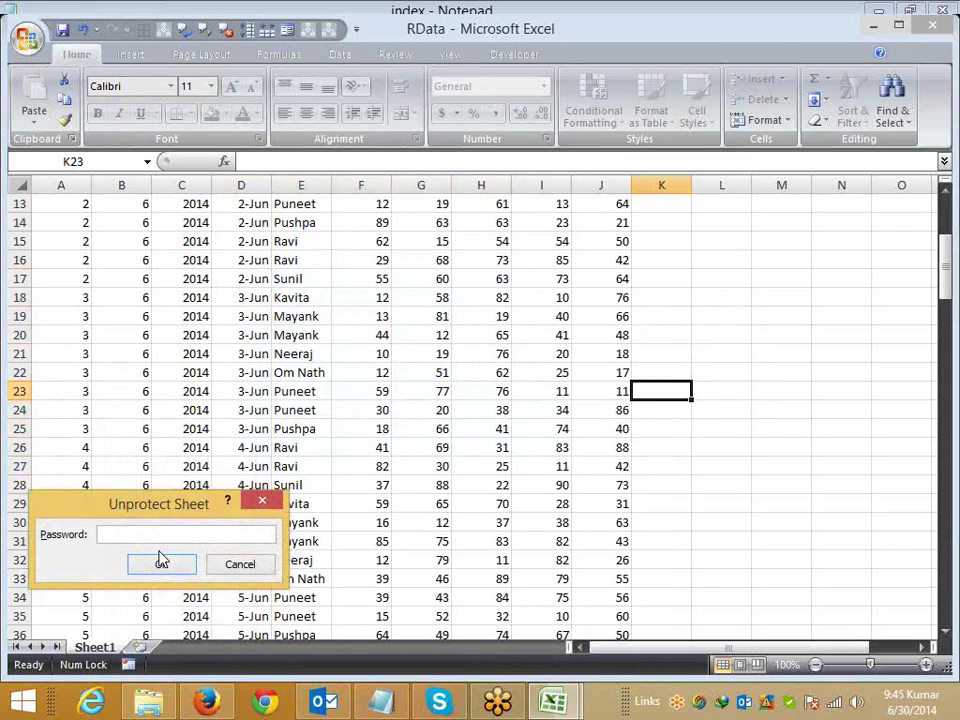
text(1)
click(161, 563)
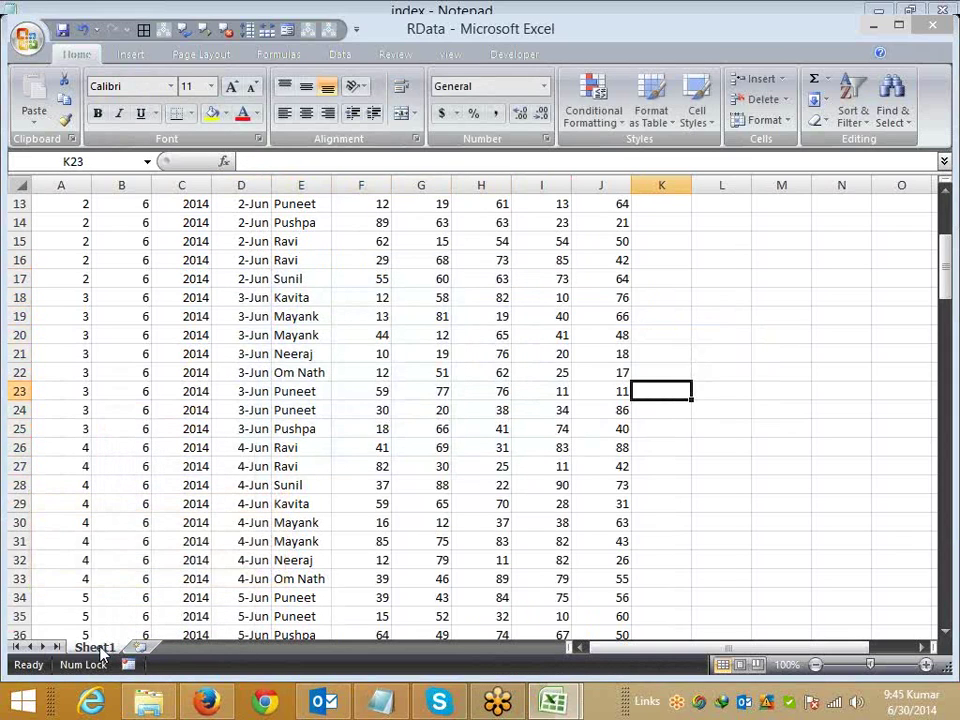
Step: Bring up Sheet1's Protect Sheet dialog and move it to the middle of the sheet
right_click(107, 645)
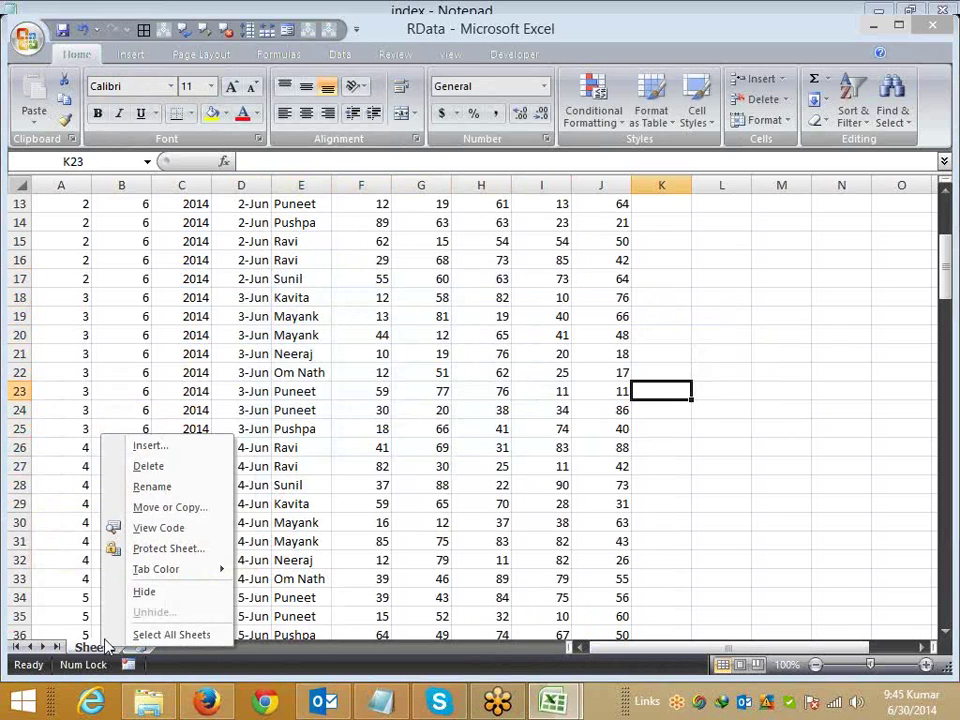
click(150, 548)
drag(140, 408, 377, 271)
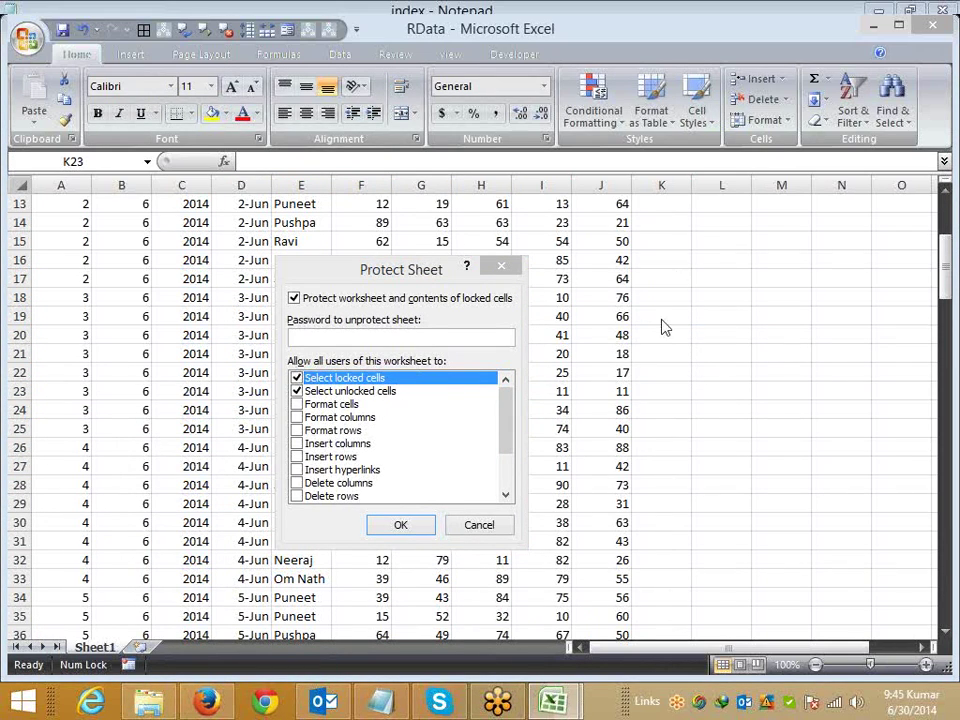
click(697, 285)
Step: Cancel the Protect Sheet dialog, leaving Sheet1 unprotected
click(697, 285)
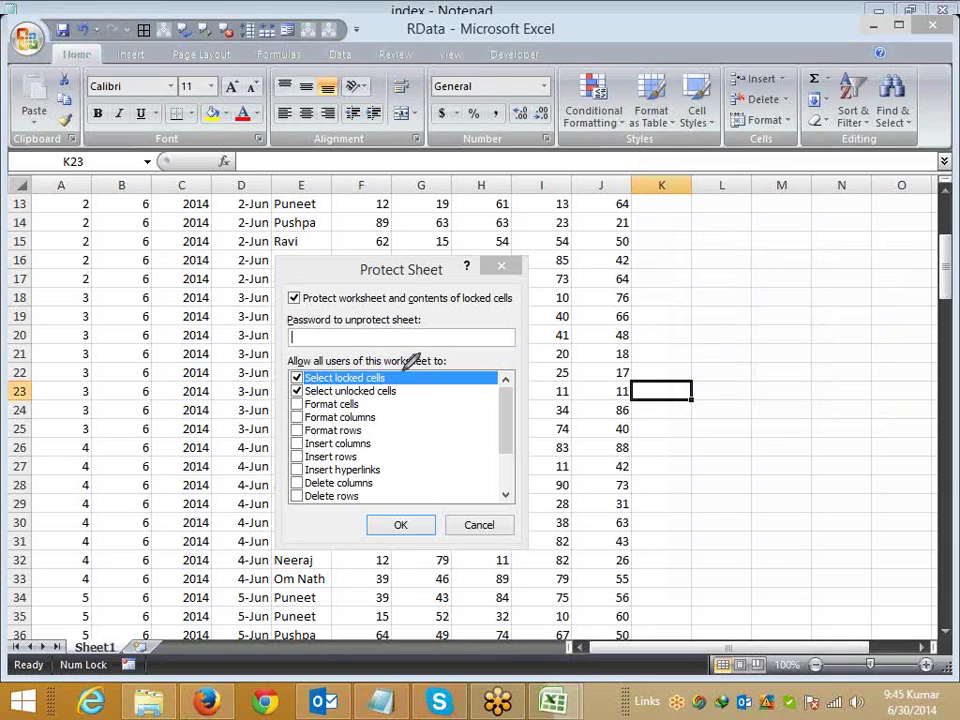
mouse_move(296, 377)
mouse_down()
mouse_move(430, 370)
mouse_move(433, 462)
mouse_move(410, 510)
mouse_move(292, 506)
mouse_move(294, 380)
mouse_up()
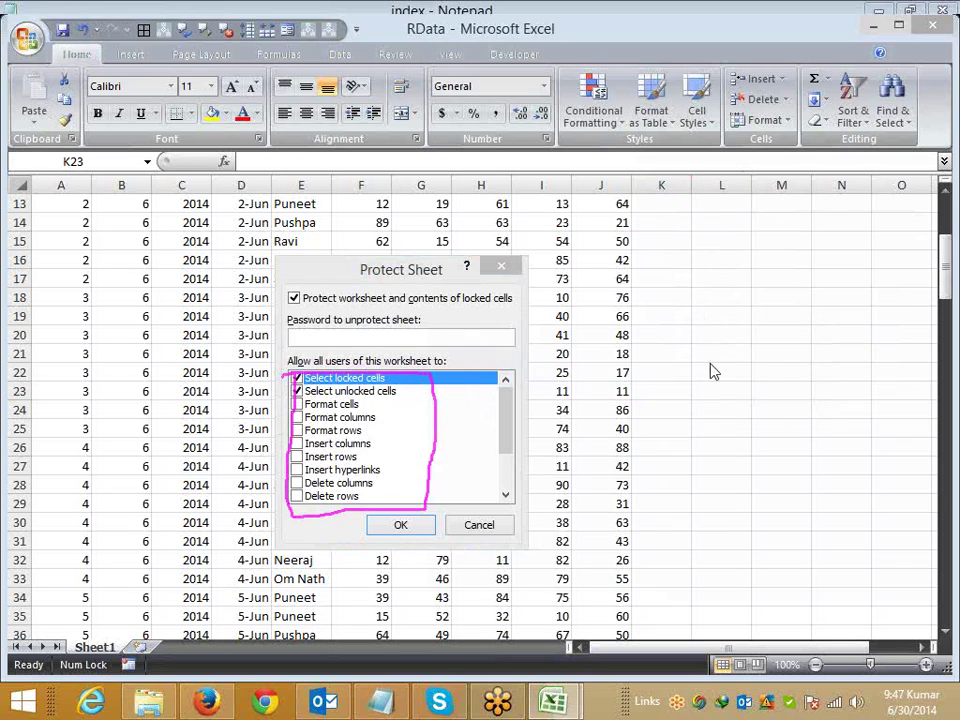
click(500, 528)
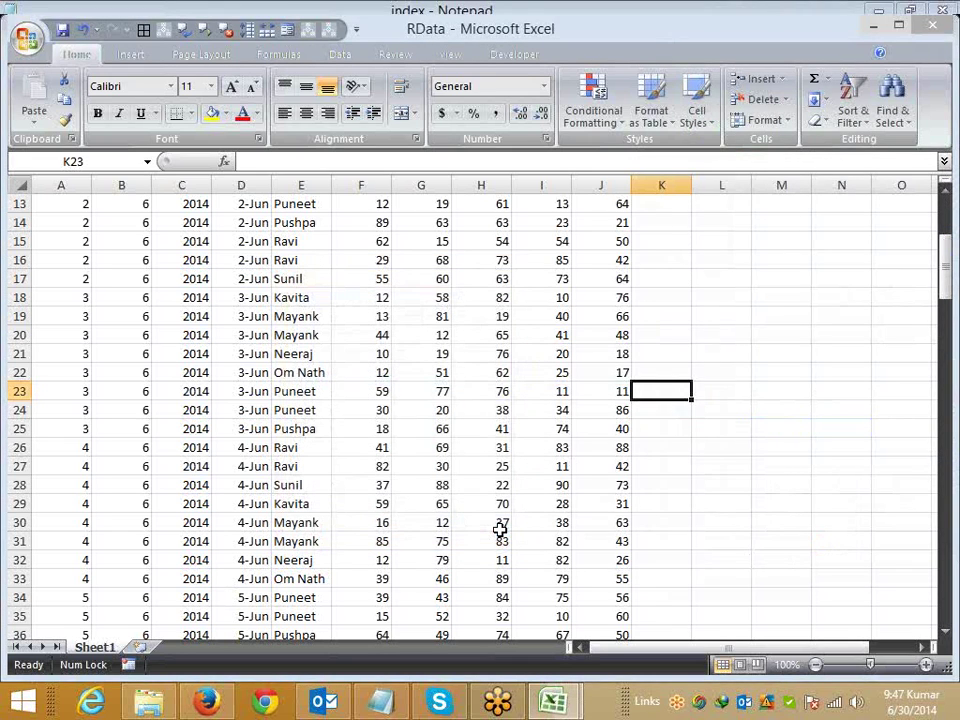
Step: Protect Sheet1 without a password, with Select locked cells and Select unlocked cells both unchecked
right_click(84, 646)
click(125, 547)
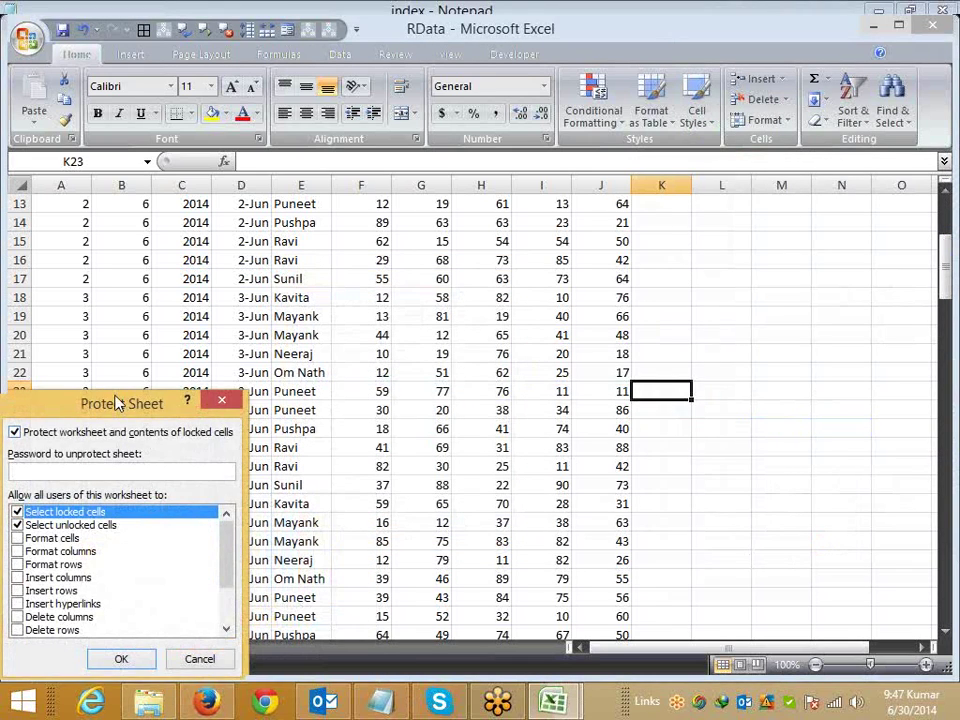
drag(115, 466, 368, 364)
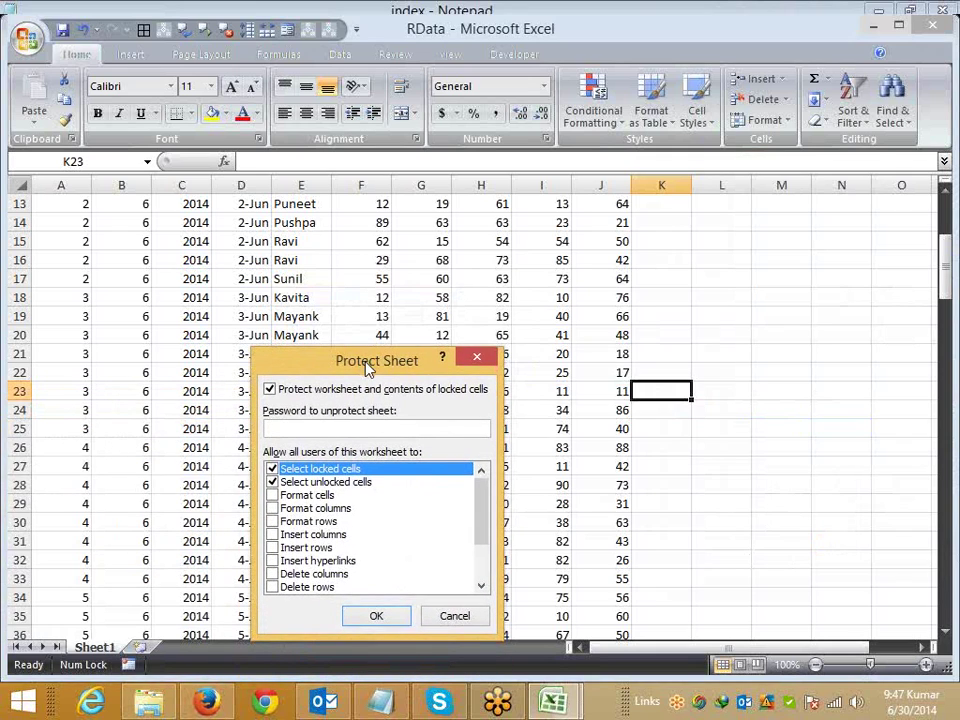
click(272, 469)
click(272, 482)
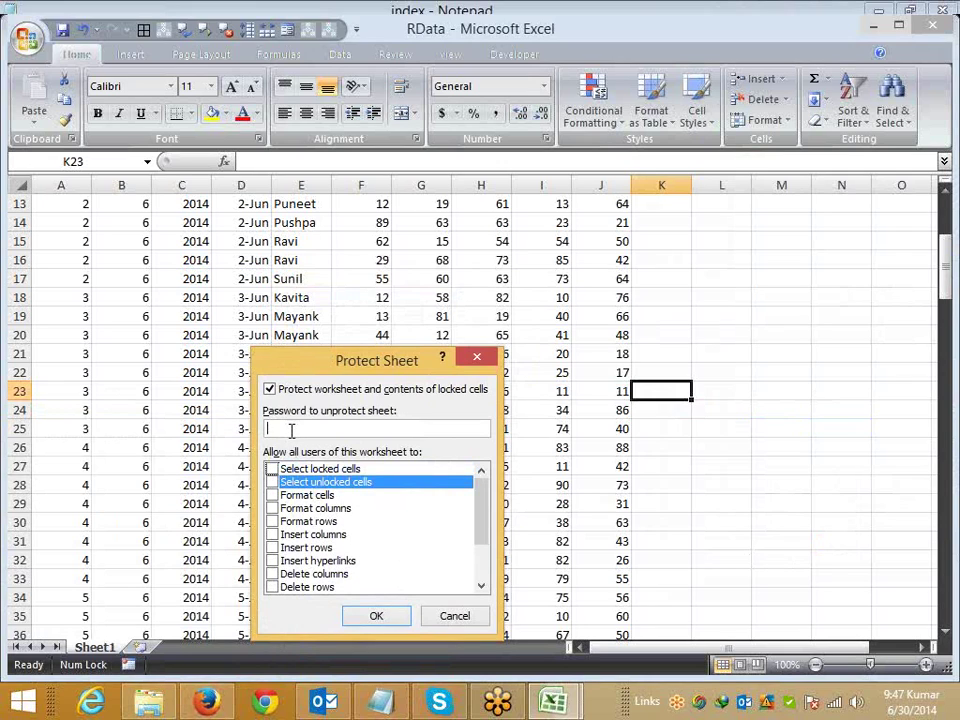
click(370, 622)
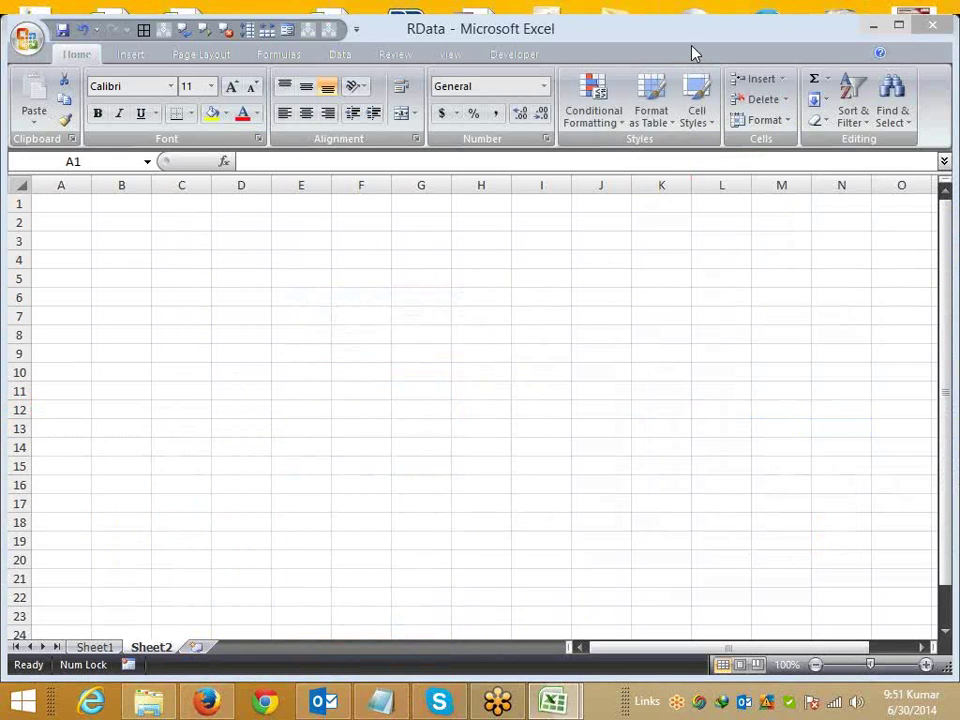
Step: Fill the range C4:I16 on Sheet2 with the standard red fill colour
drag(178, 264, 545, 485)
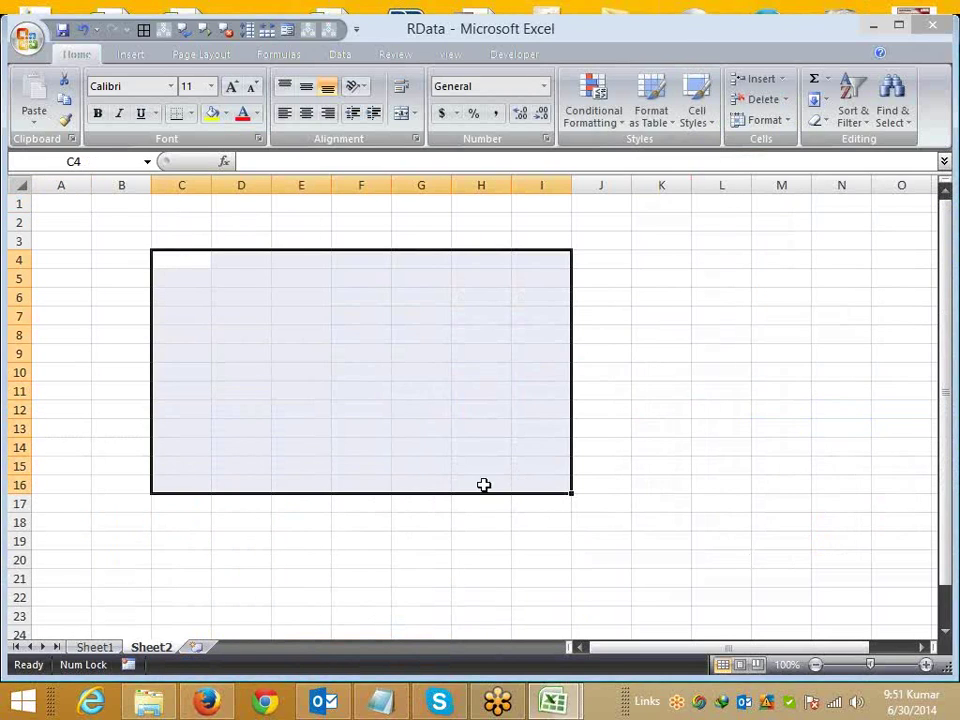
click(226, 113)
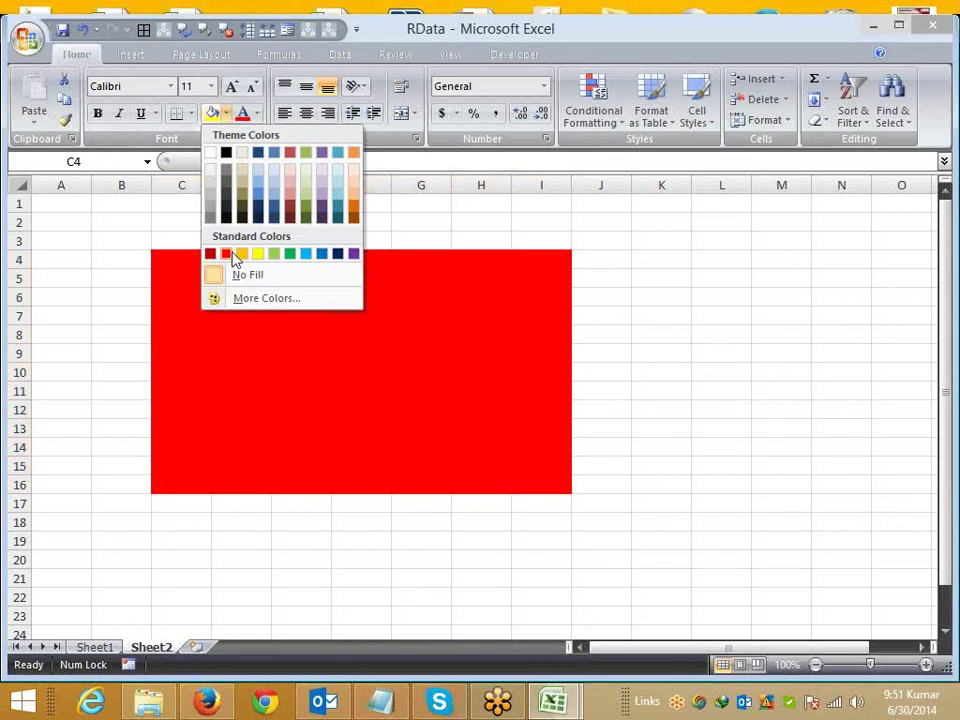
click(230, 255)
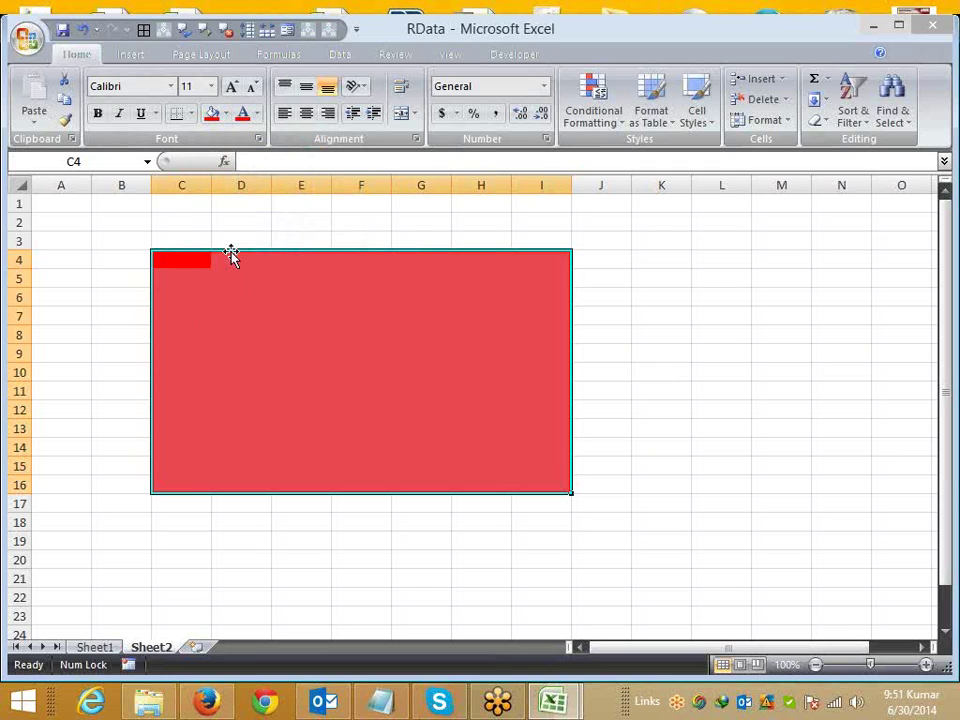
click(940, 46)
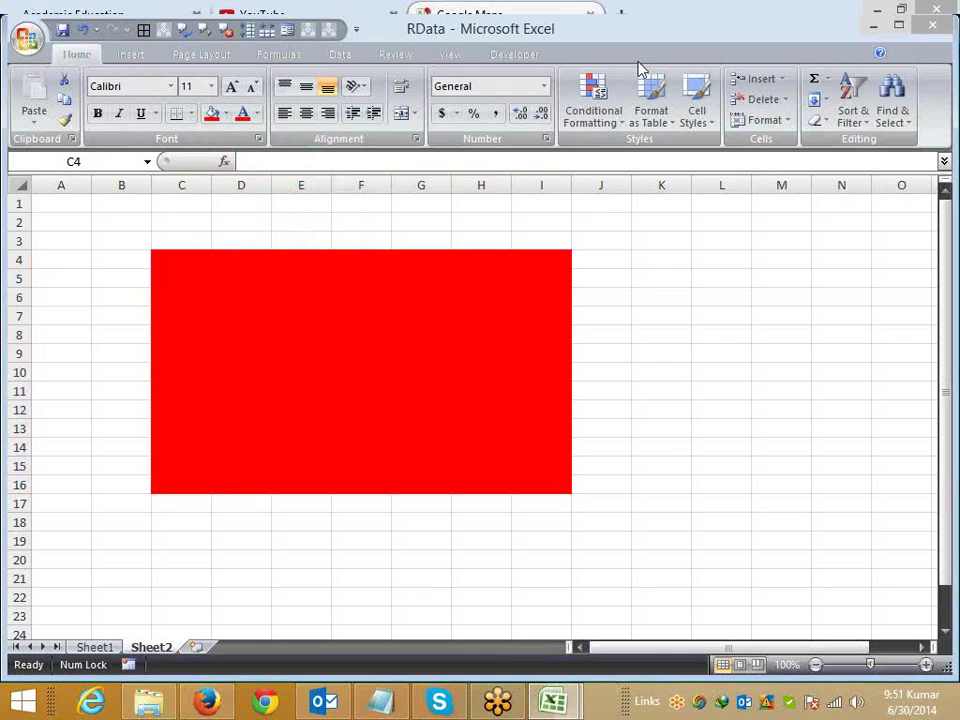
Step: Maximize the workbook window and select cell L4 to clear the red block selection
key(ctrl+shift+End)
double_click(605, 37)
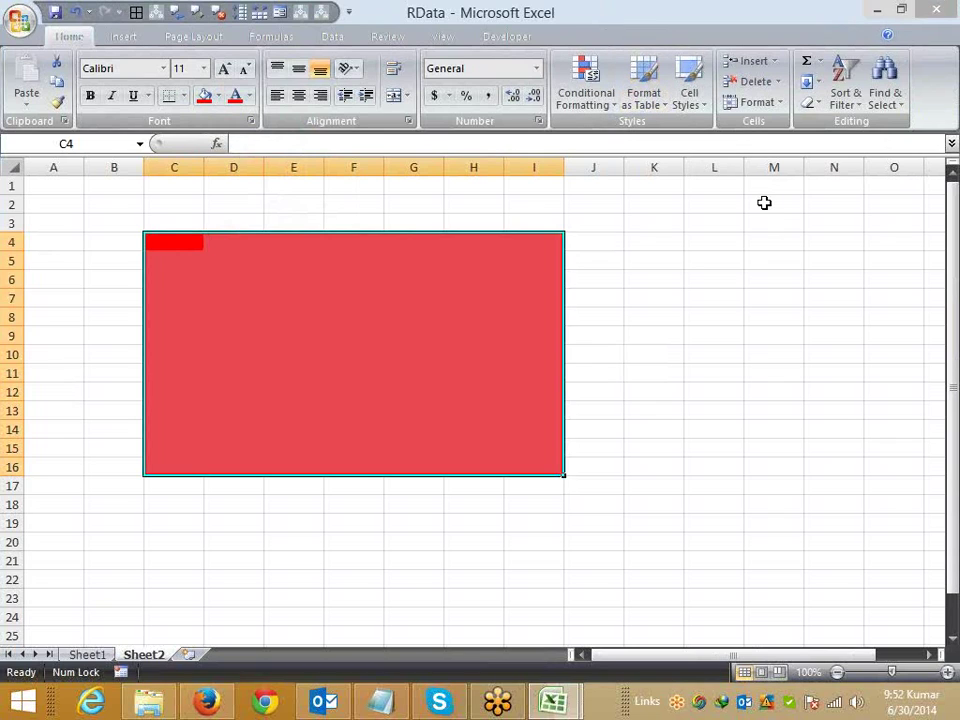
click(722, 240)
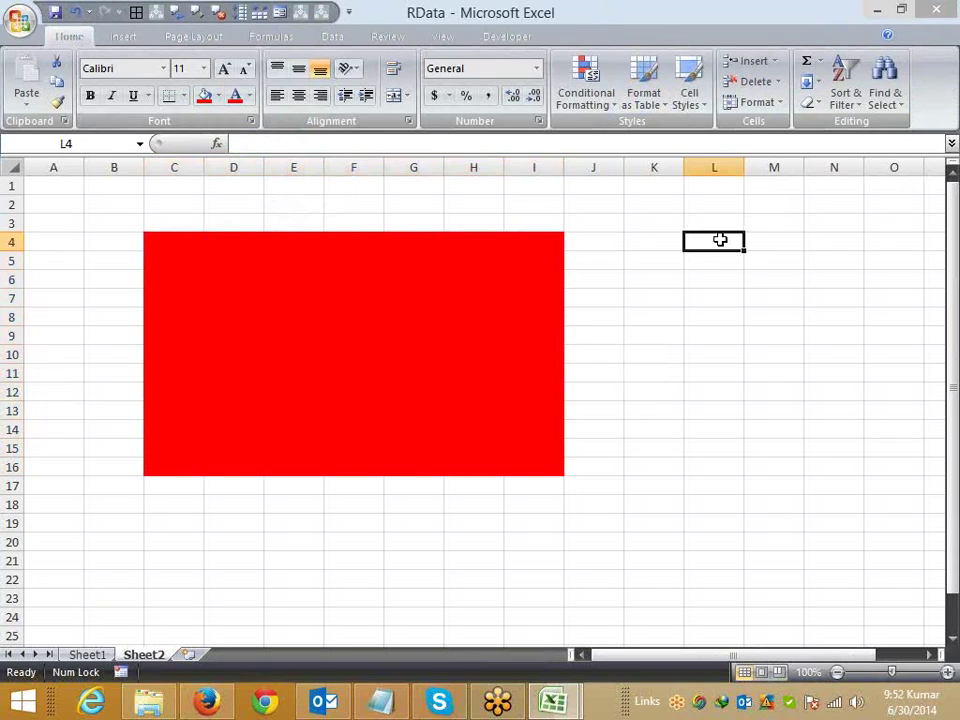
Step: Review Sheet2's Protect Sheet options and cancel, then open Format Cells for cell J3
right_click(143, 655)
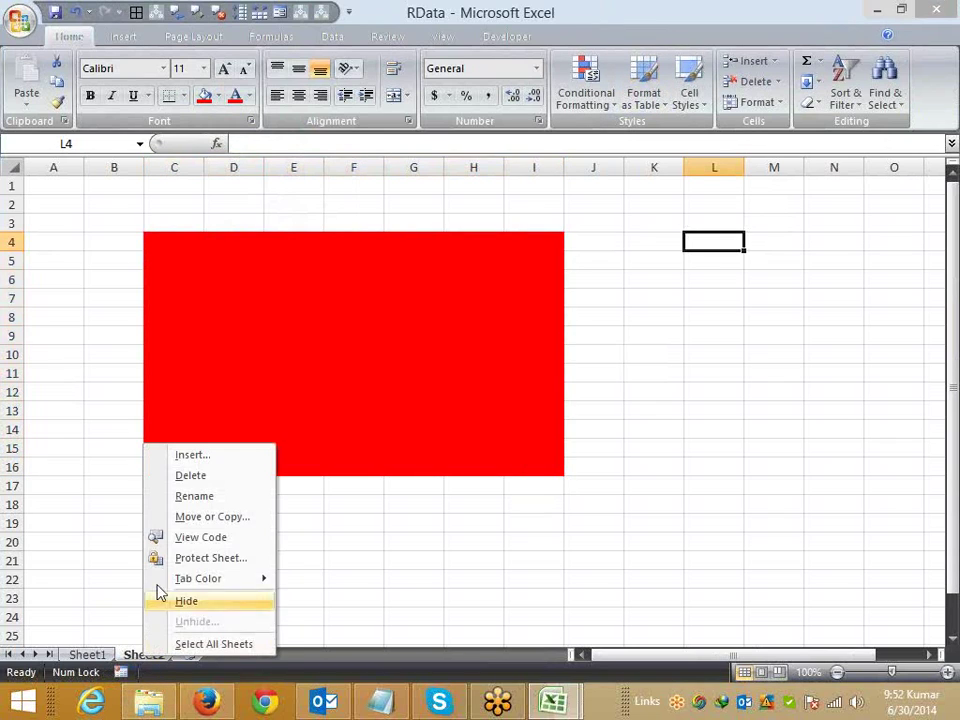
click(195, 560)
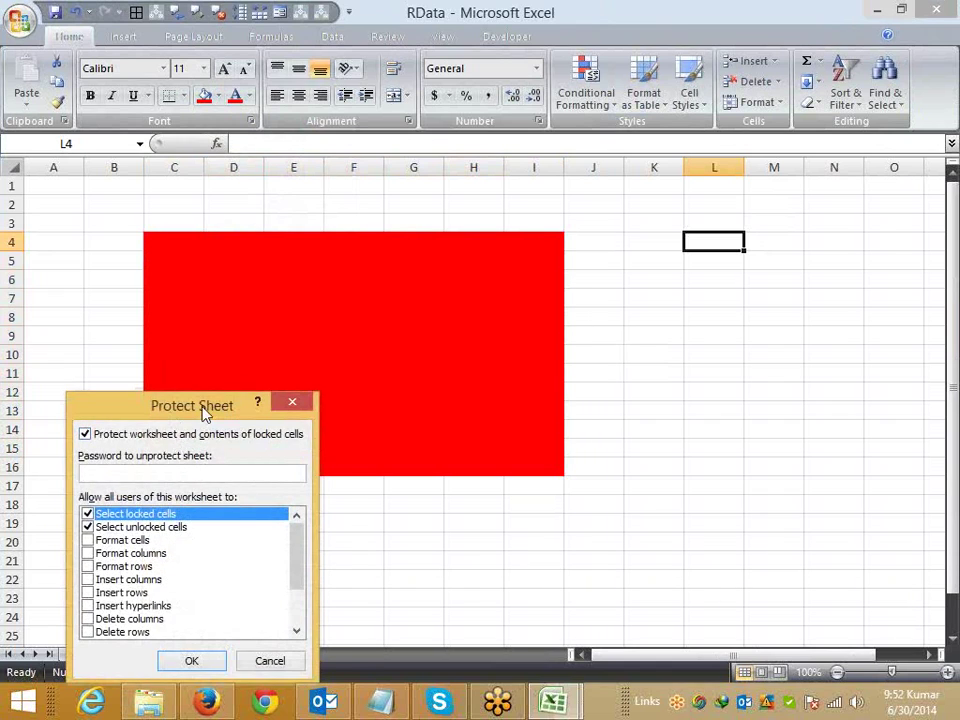
drag(206, 408, 508, 327)
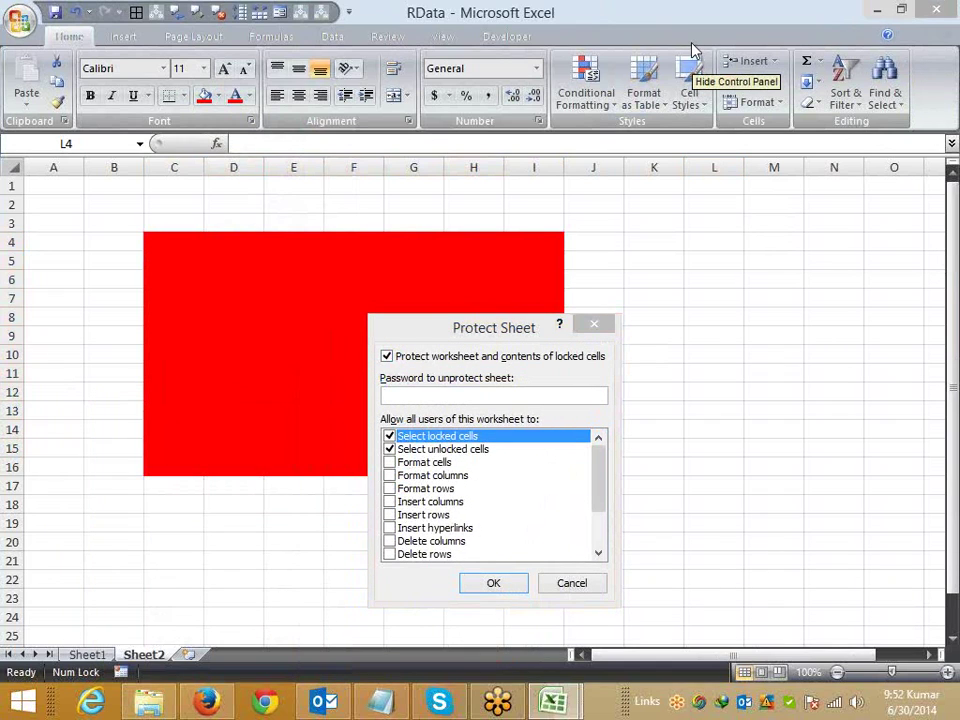
right_click(840, 304)
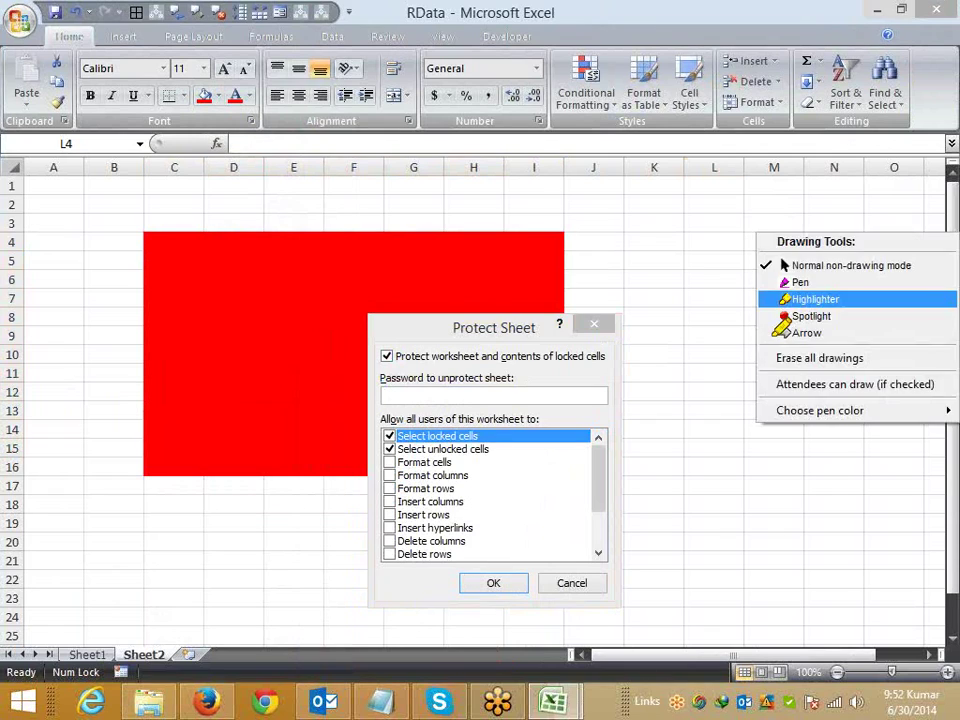
click(820, 299)
drag(396, 356, 612, 357)
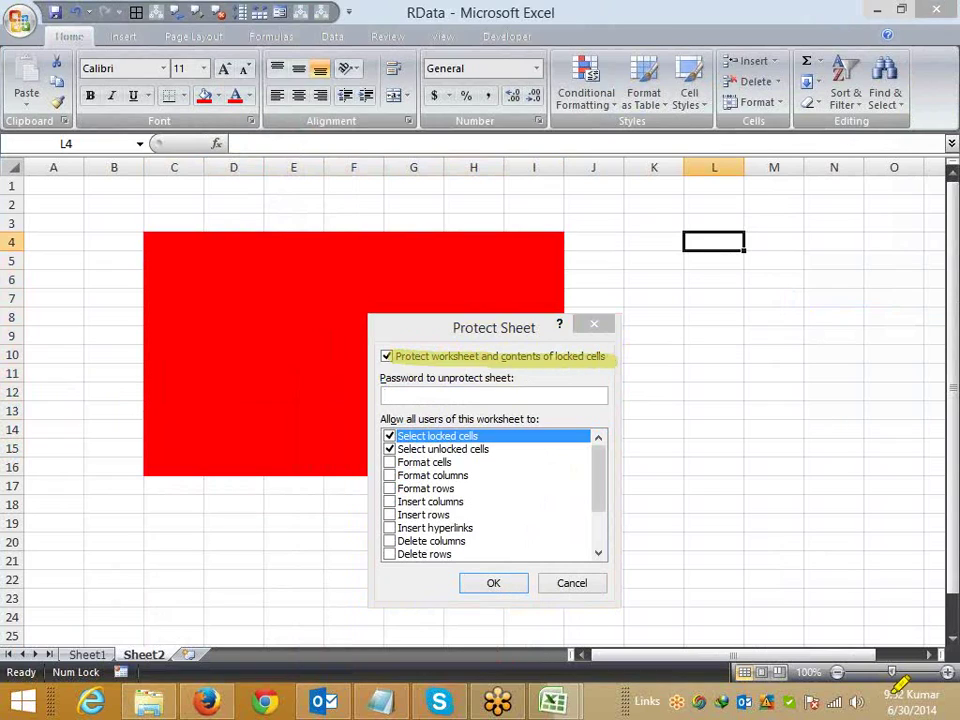
right_click(656, 457)
click(681, 490)
click(810, 385)
right_click(781, 361)
click(785, 357)
click(565, 583)
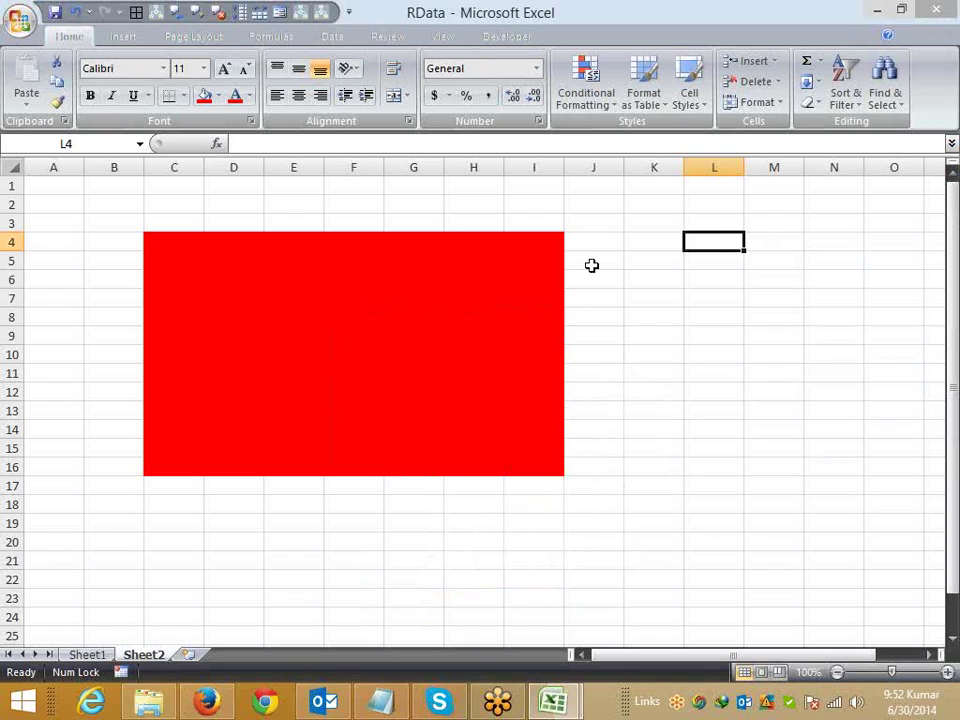
right_click(603, 226)
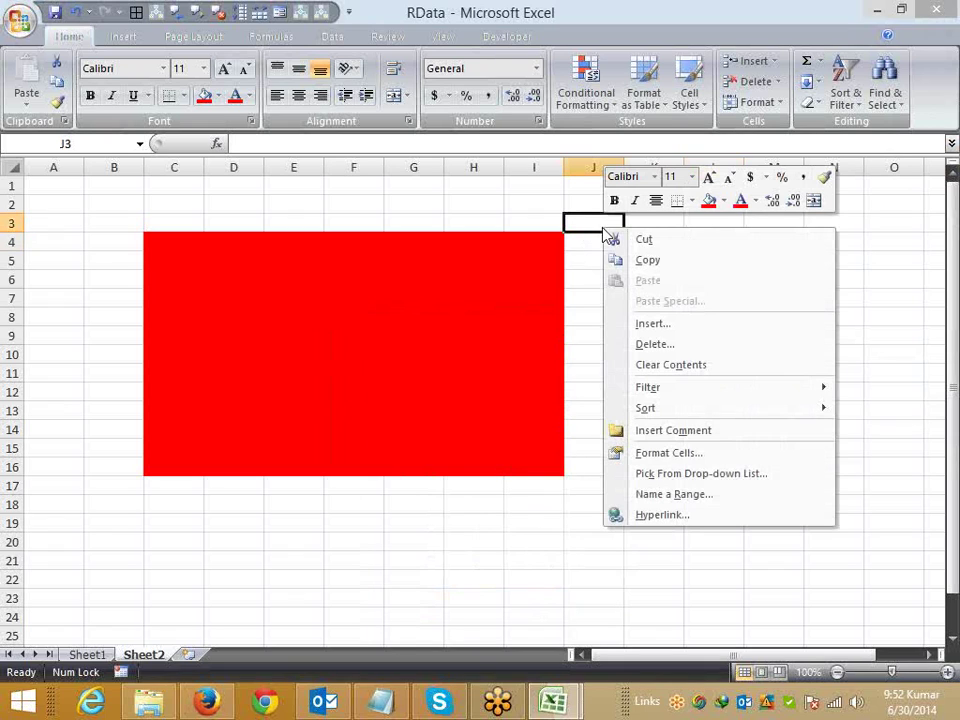
click(669, 454)
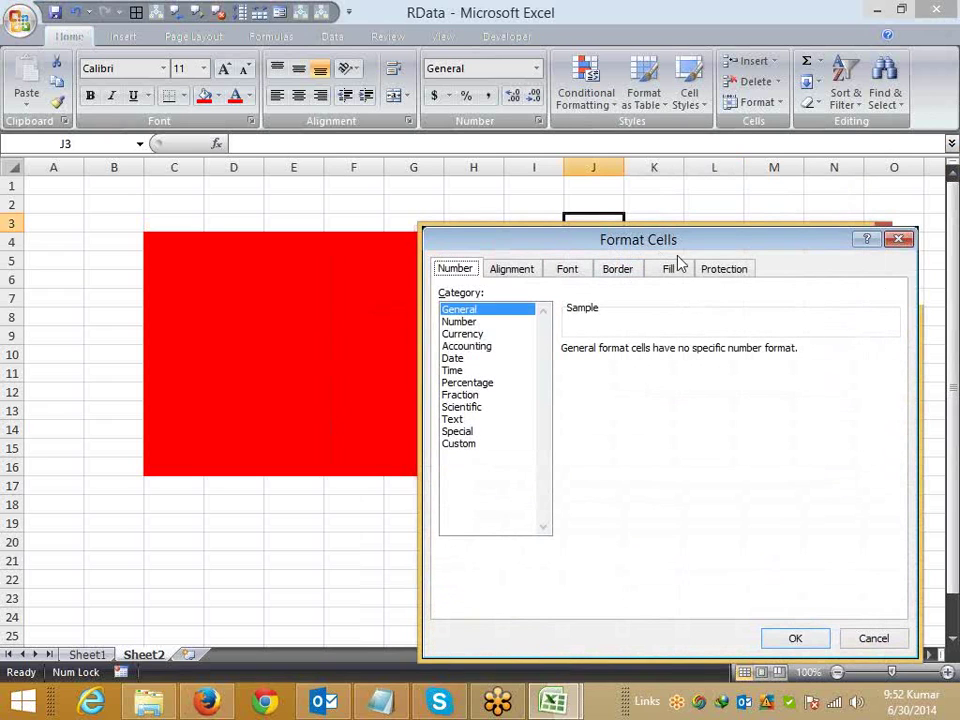
Step: View the Protection tab for J3 and close Format Cells without changes
click(727, 272)
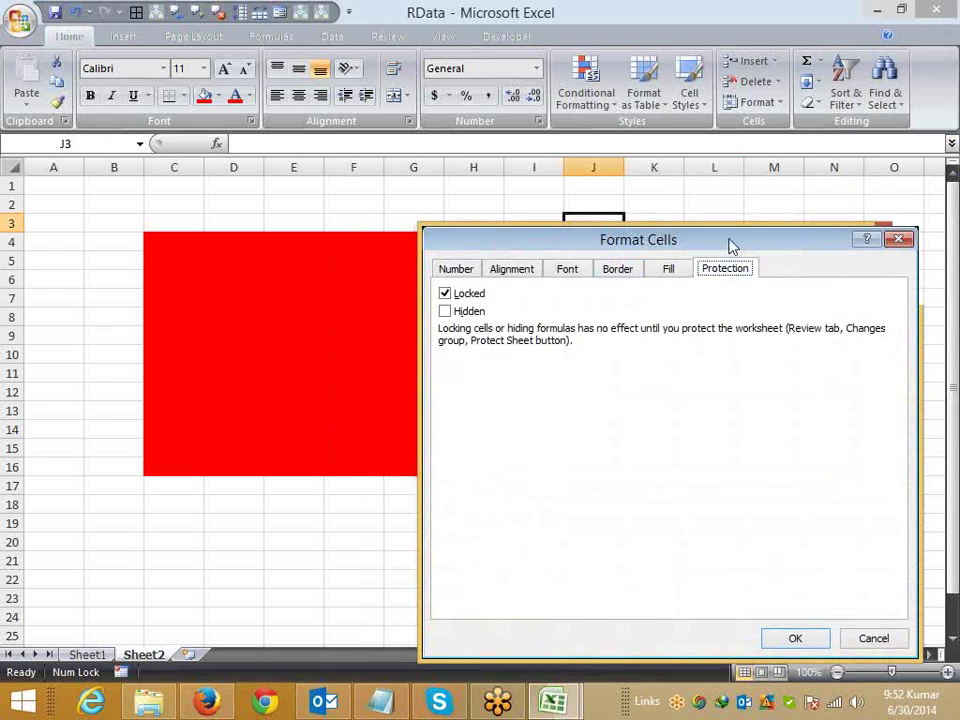
drag(729, 244, 565, 165)
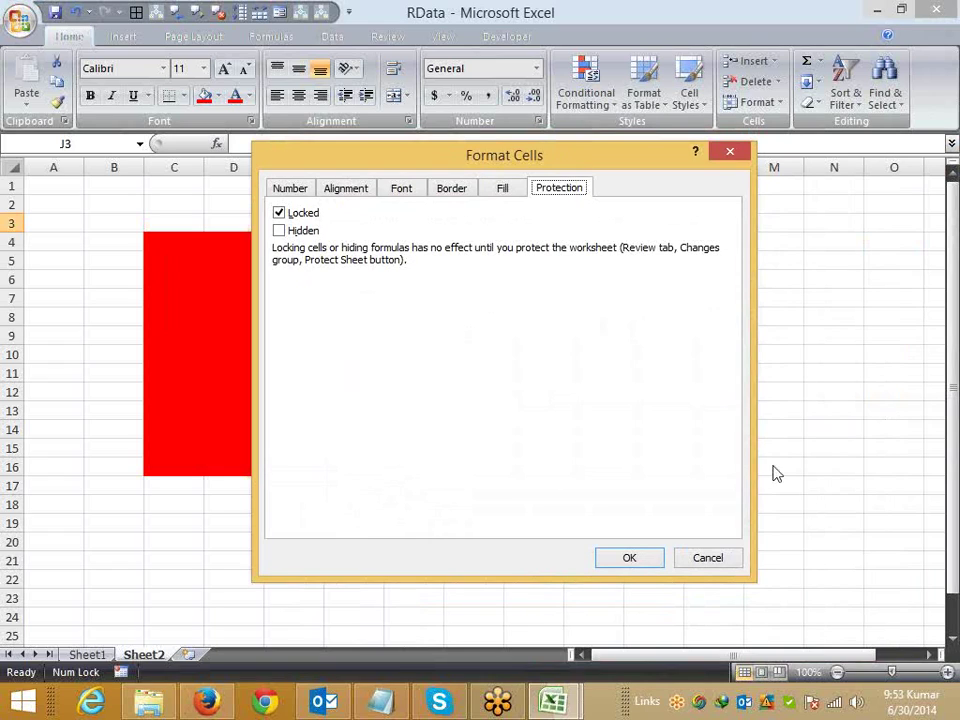
click(708, 557)
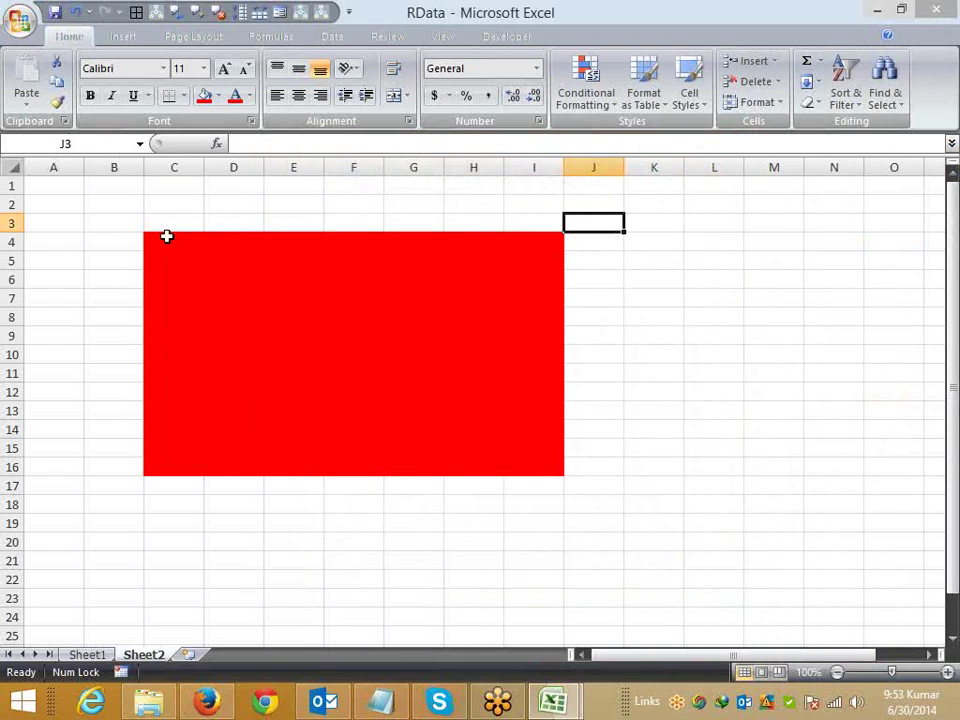
Step: Select C4:I16 and uncheck Locked on its Format Cells Protection tab
drag(167, 236, 529, 461)
right_click(516, 436)
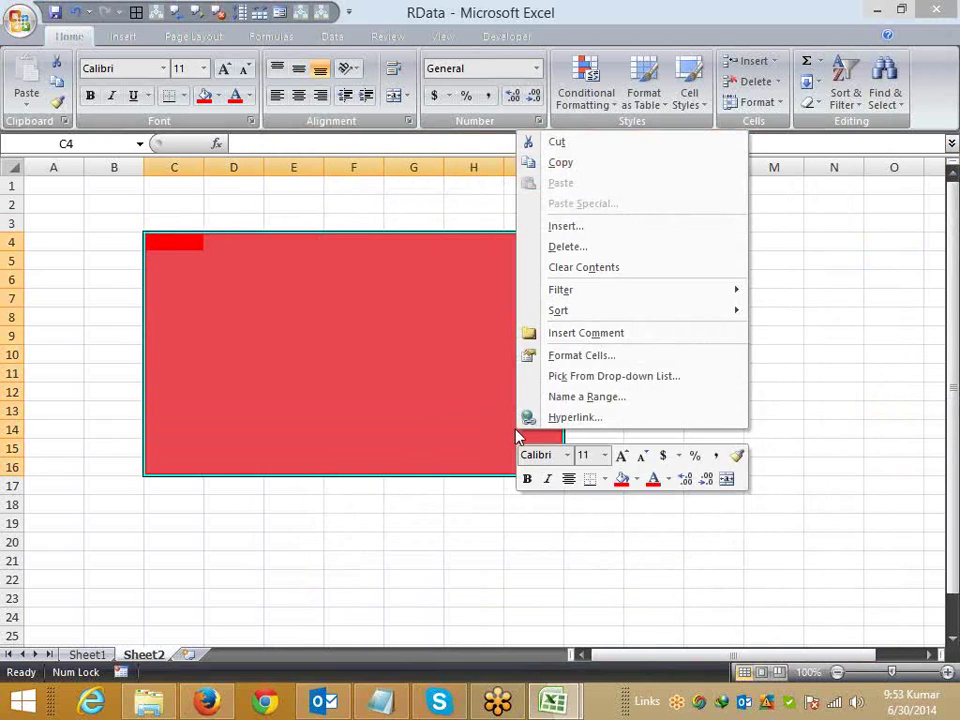
click(587, 356)
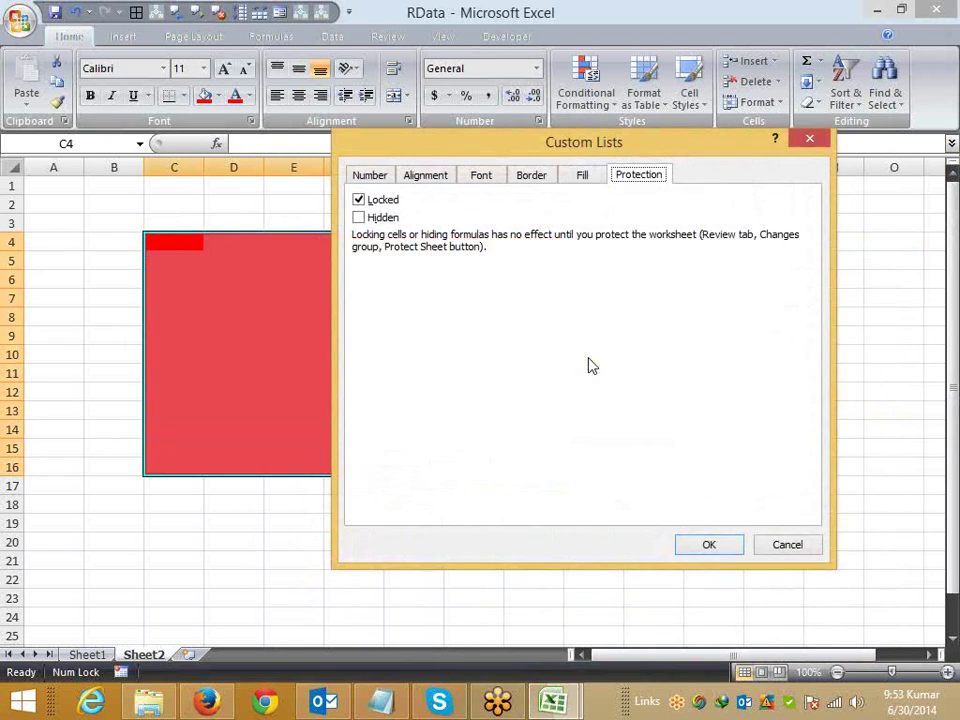
click(359, 200)
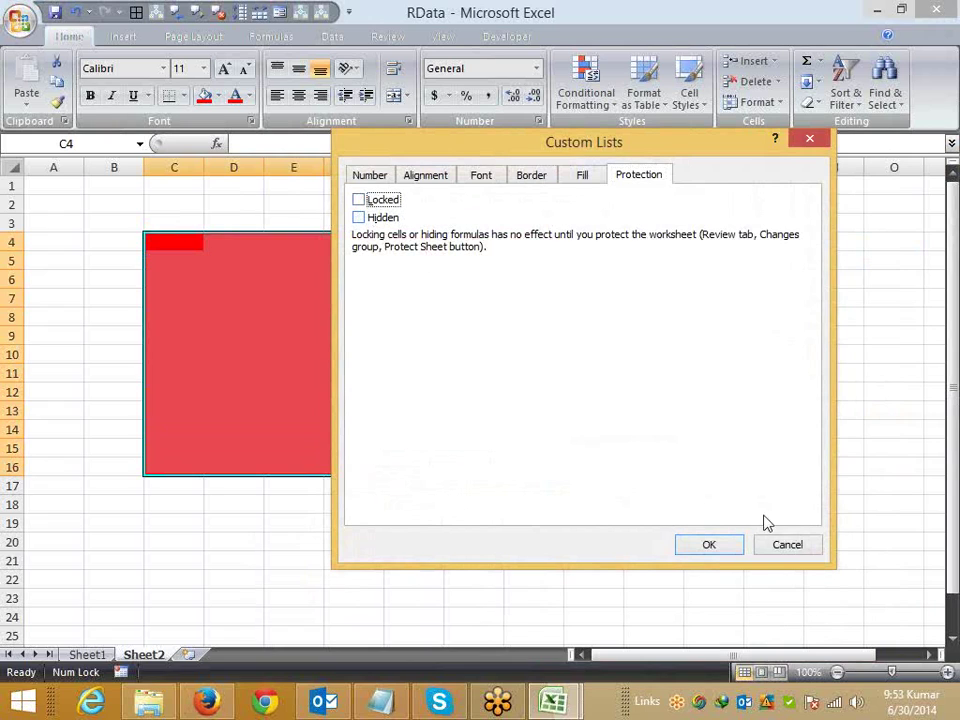
click(724, 549)
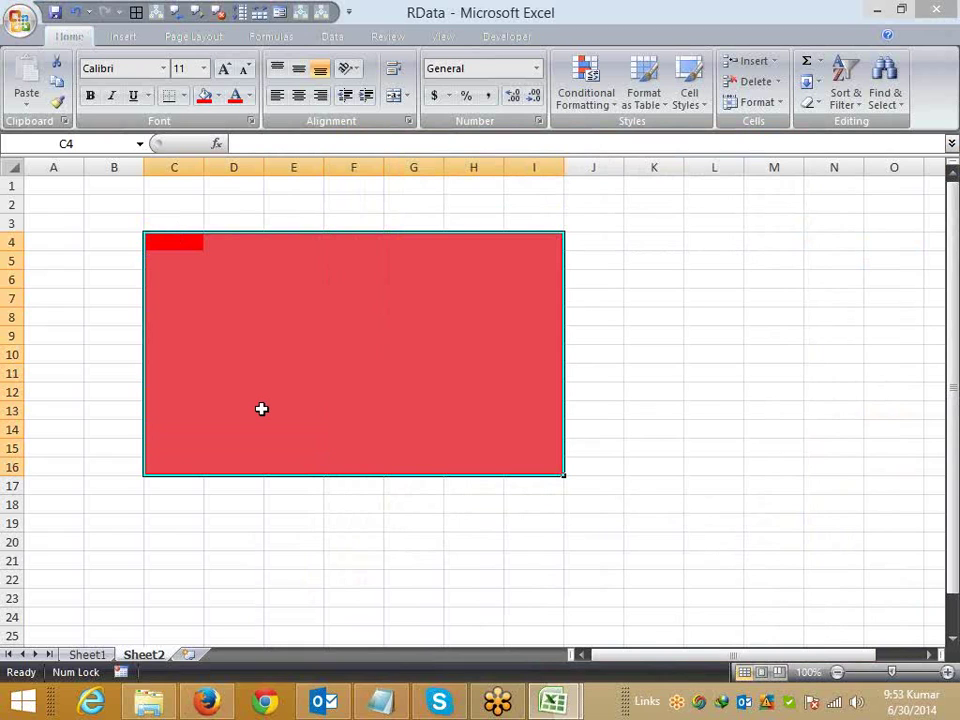
Step: Protect Sheet2 with the default permissions and no password
right_click(140, 655)
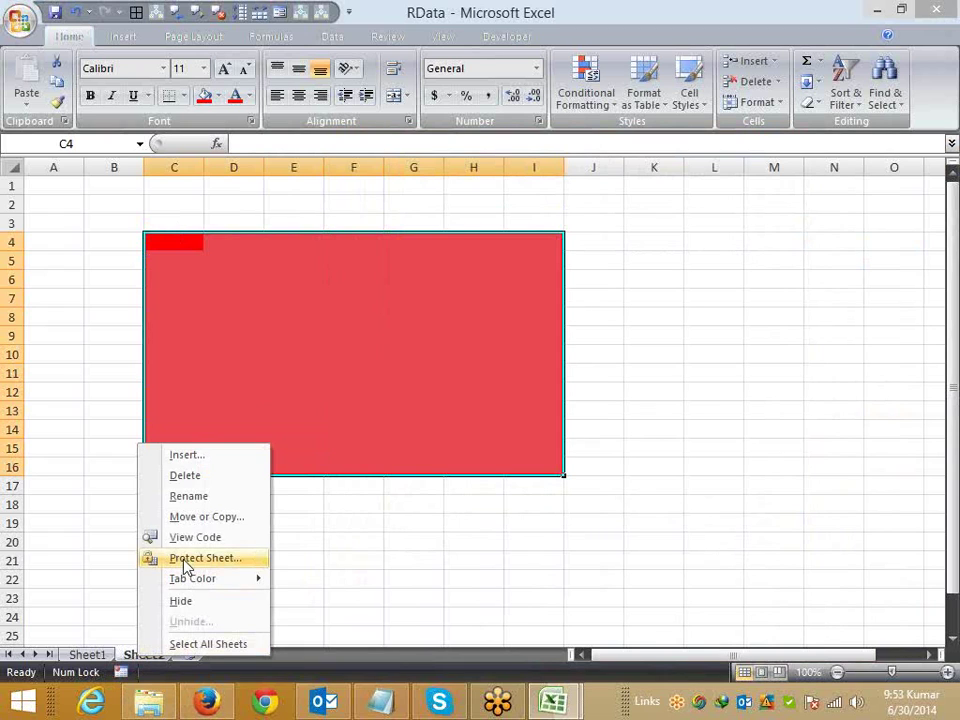
click(184, 564)
drag(197, 403, 781, 388)
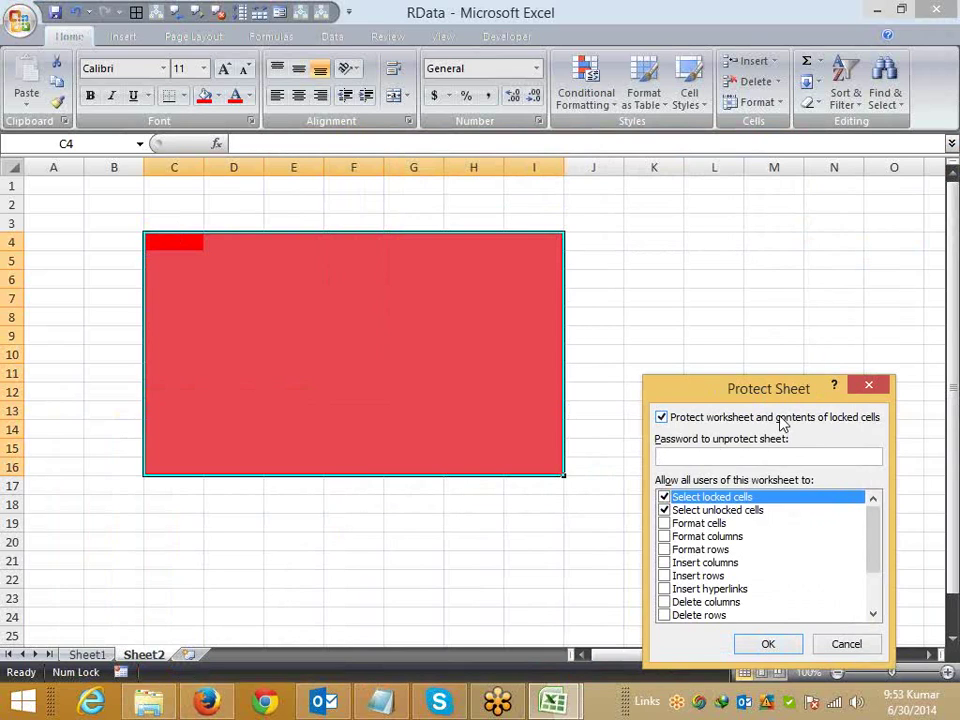
key(Return)
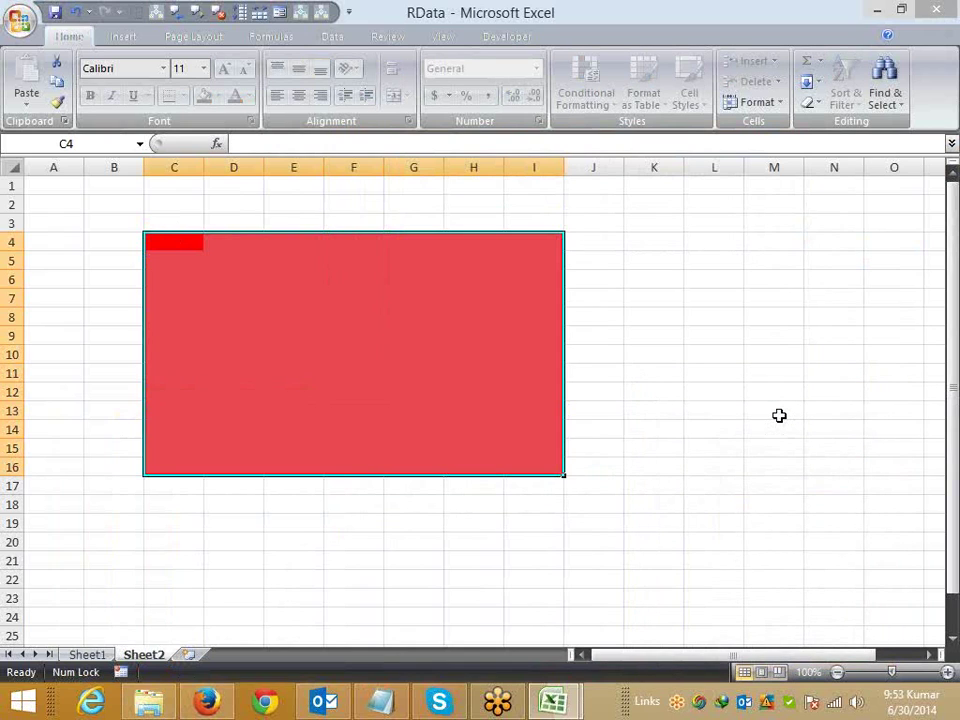
Step: Test edits: D5 in the red range accepts input, while D2 triggers a read-only warning
key(Right)
key(Down)
text(da)
key(Escape)
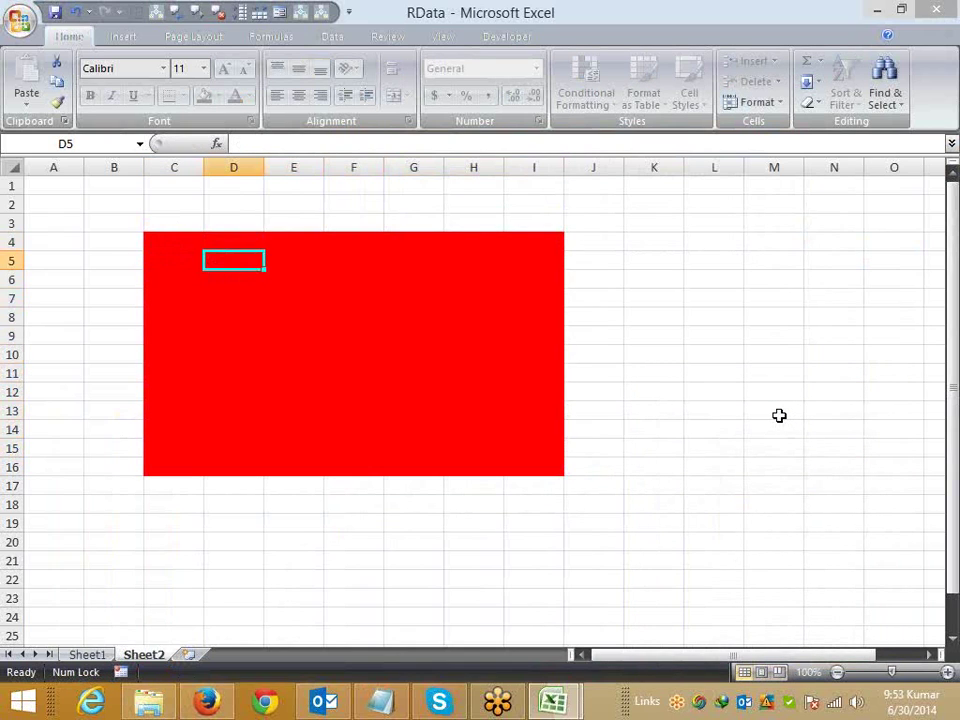
key(Up)
key(Up)
key(Up)
text(d)
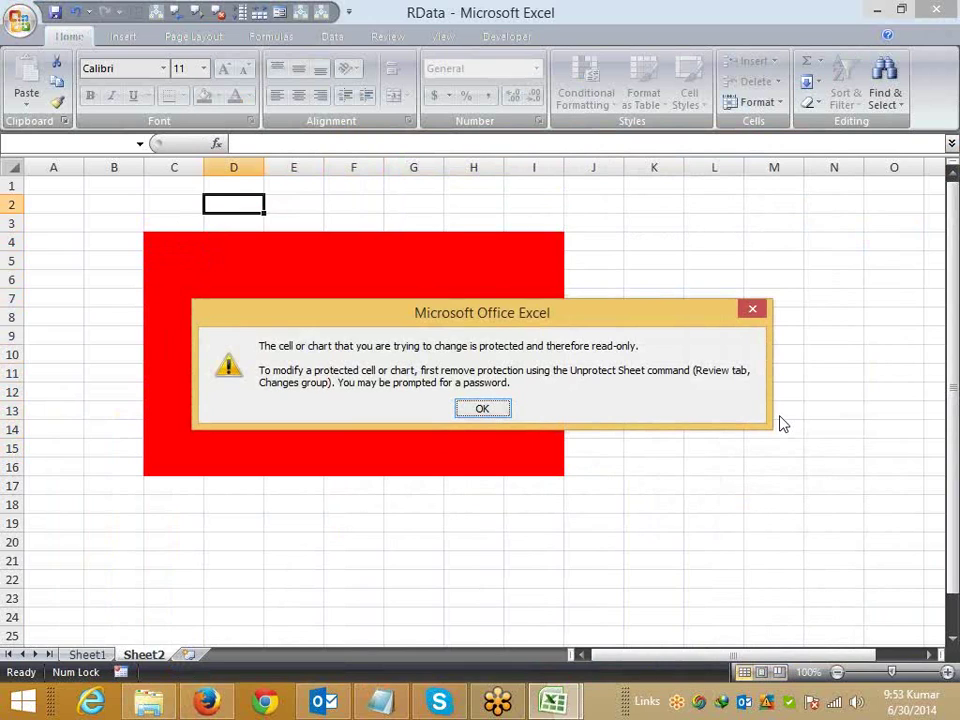
key(Return)
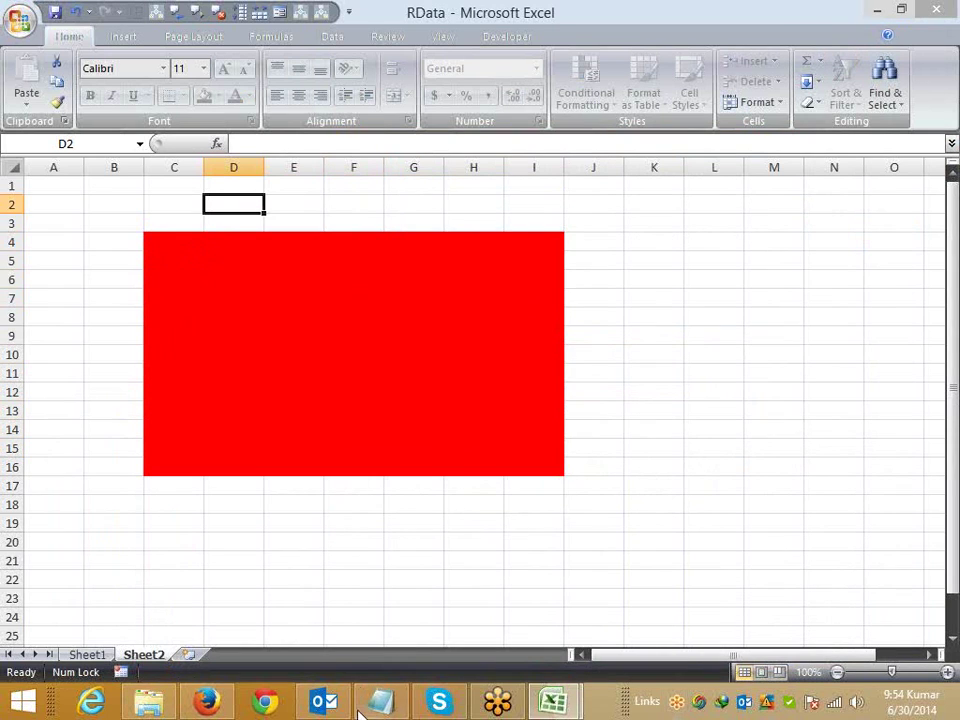
Step: Add Sheet3 with labels Name in A2, Roll in B5 and Marks in C7
click(188, 654)
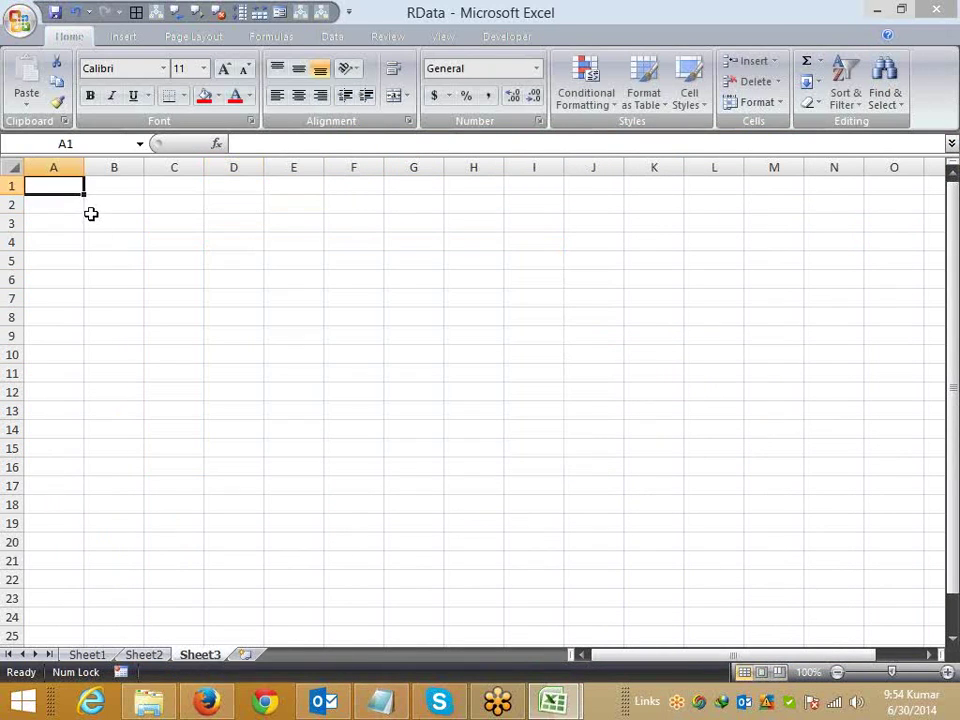
click(75, 205)
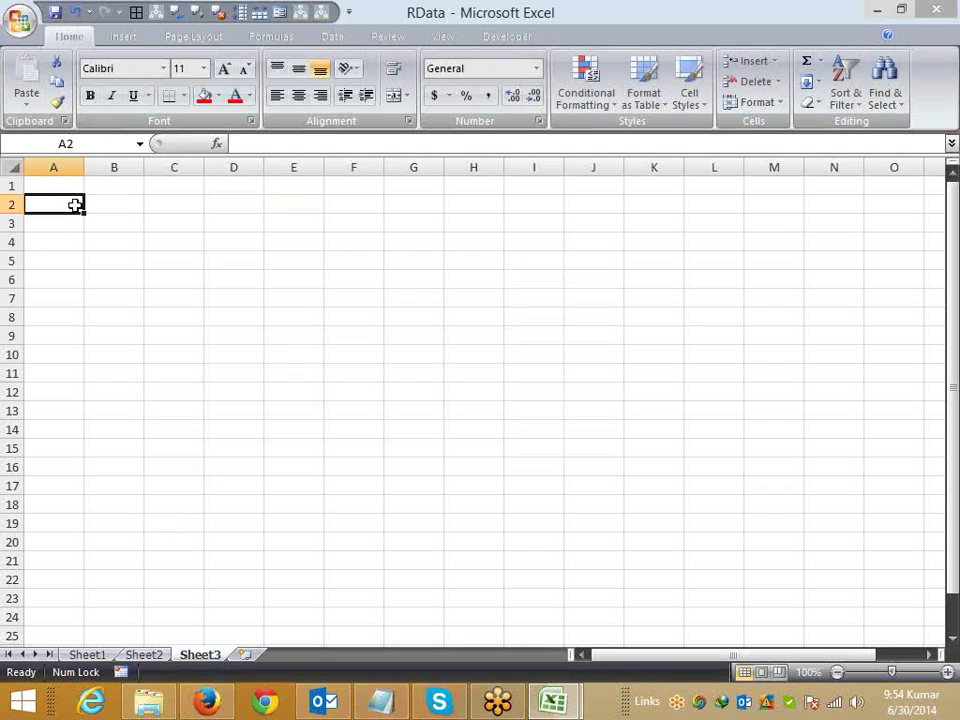
text(Name)
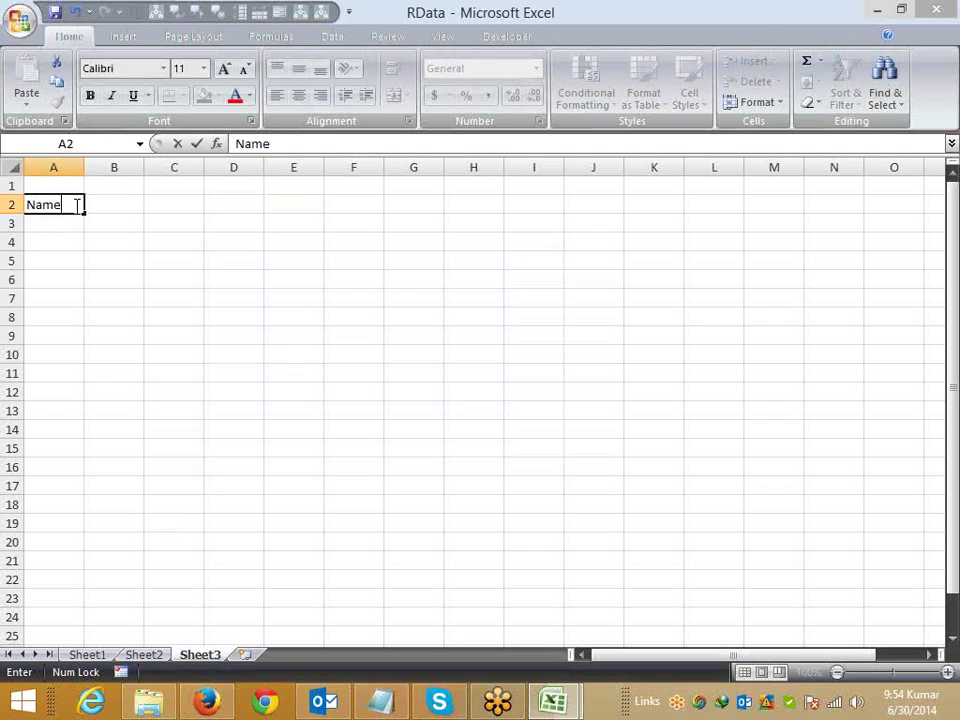
click(140, 270)
text(Roll)
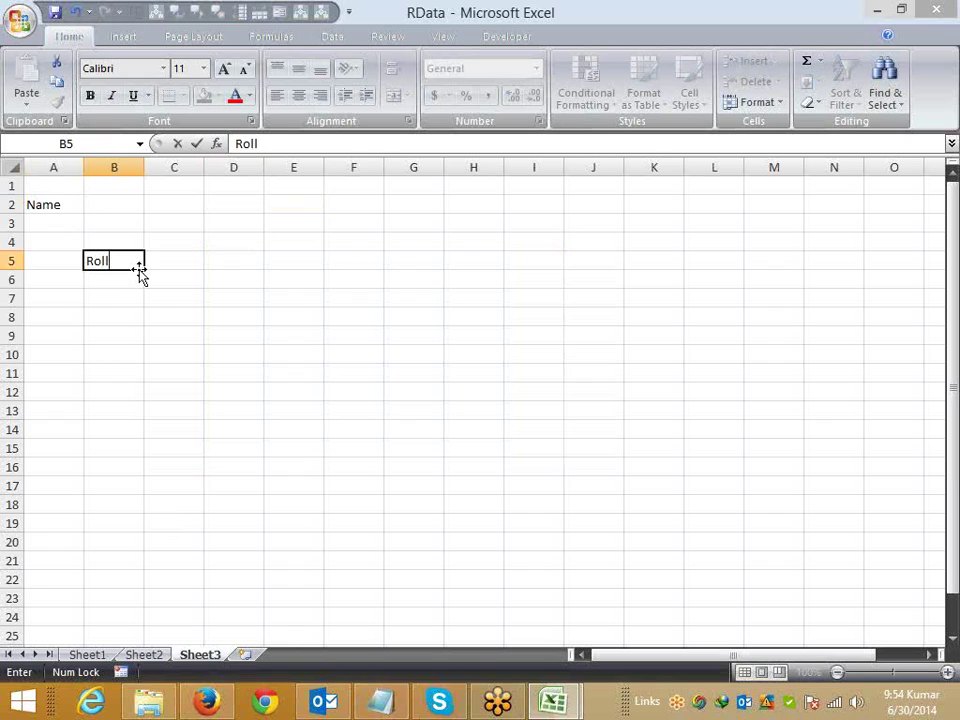
click(141, 272)
key(Return)
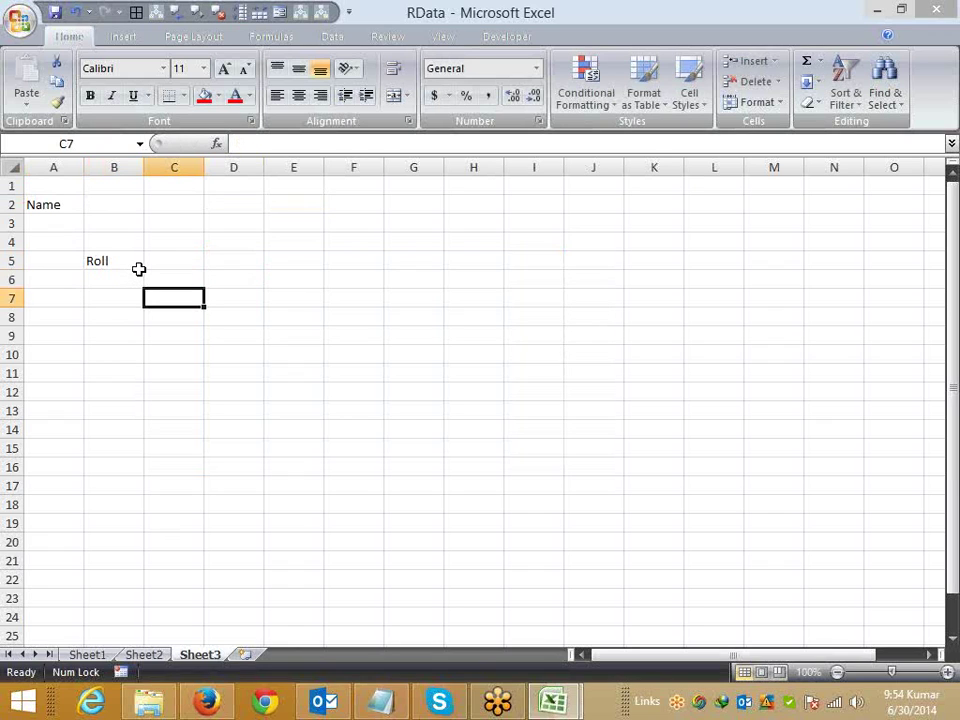
text(Marks)
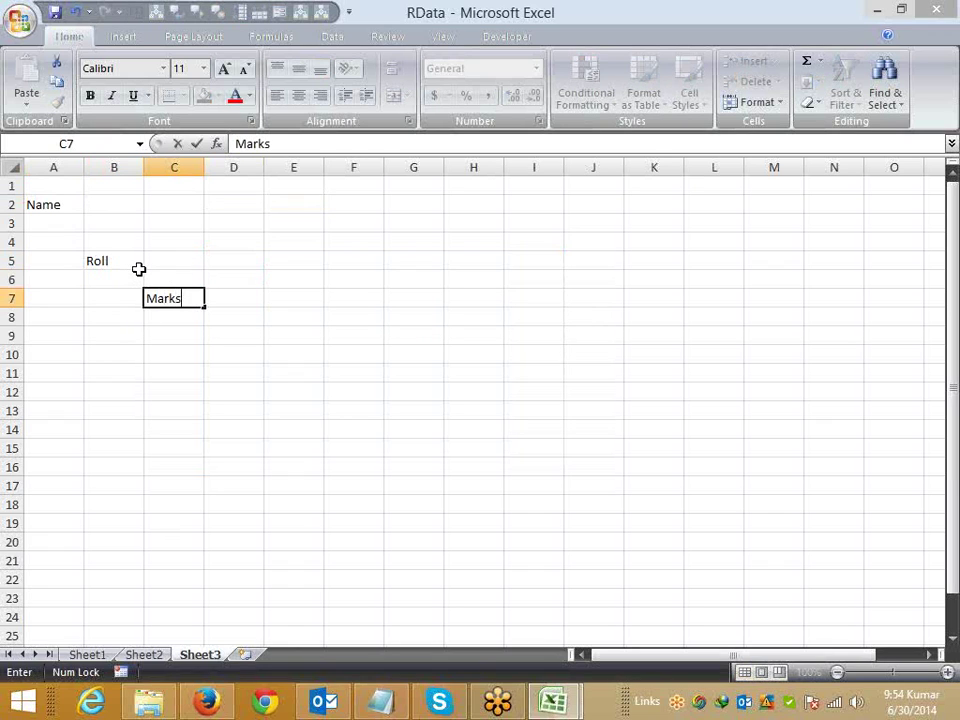
click(170, 240)
Step: Fill cells B2, C5 and D7 beside the labels with red
click(126, 204)
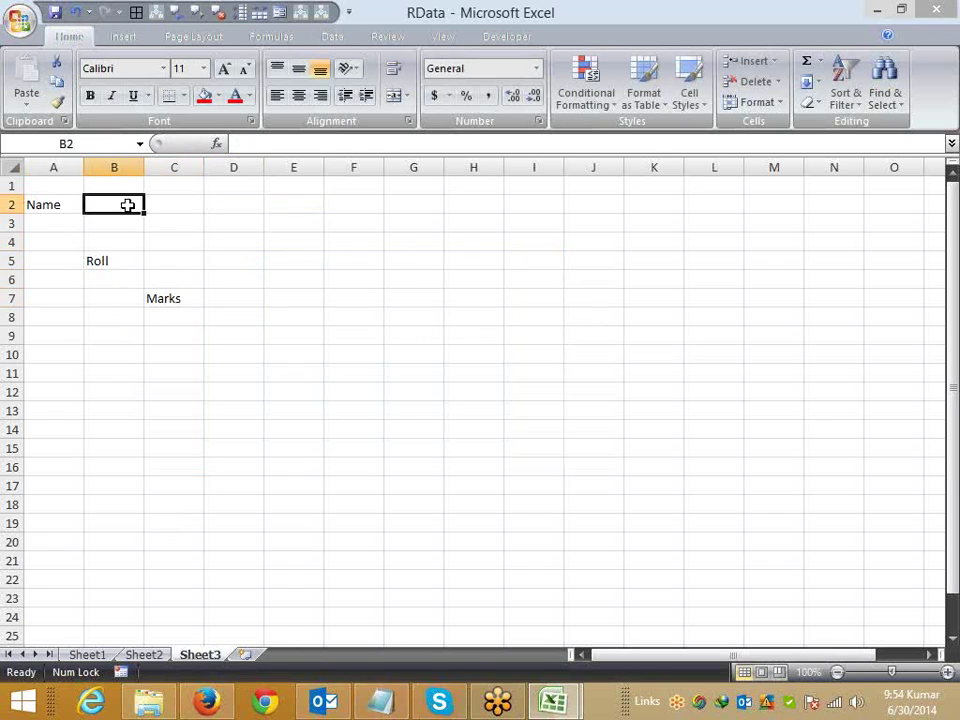
click(174, 259)
ctrl+click(223, 298)
click(205, 96)
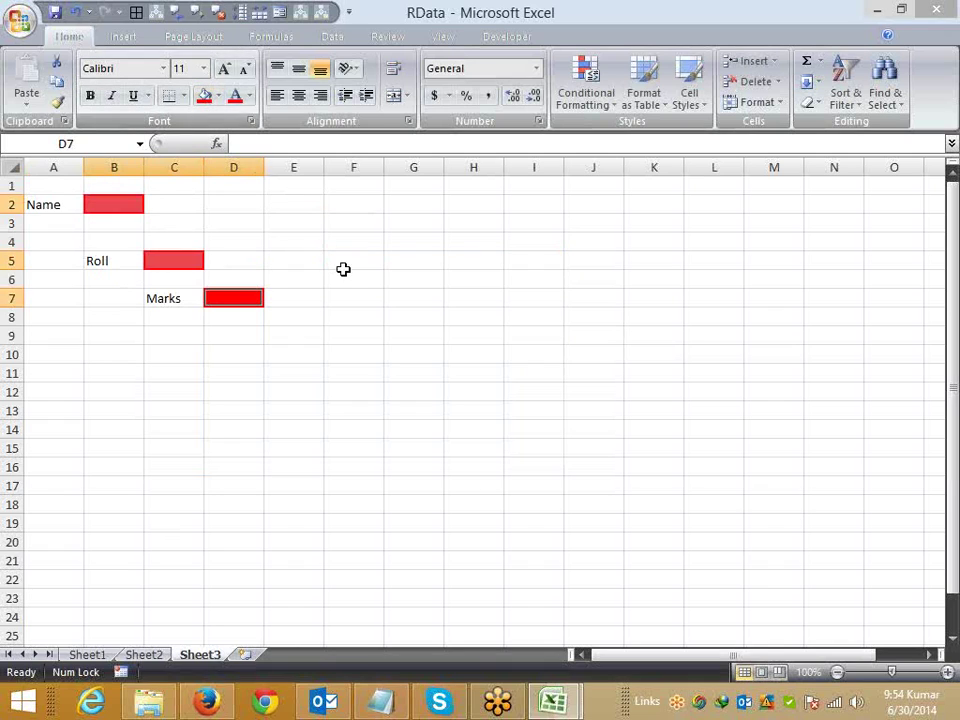
click(343, 270)
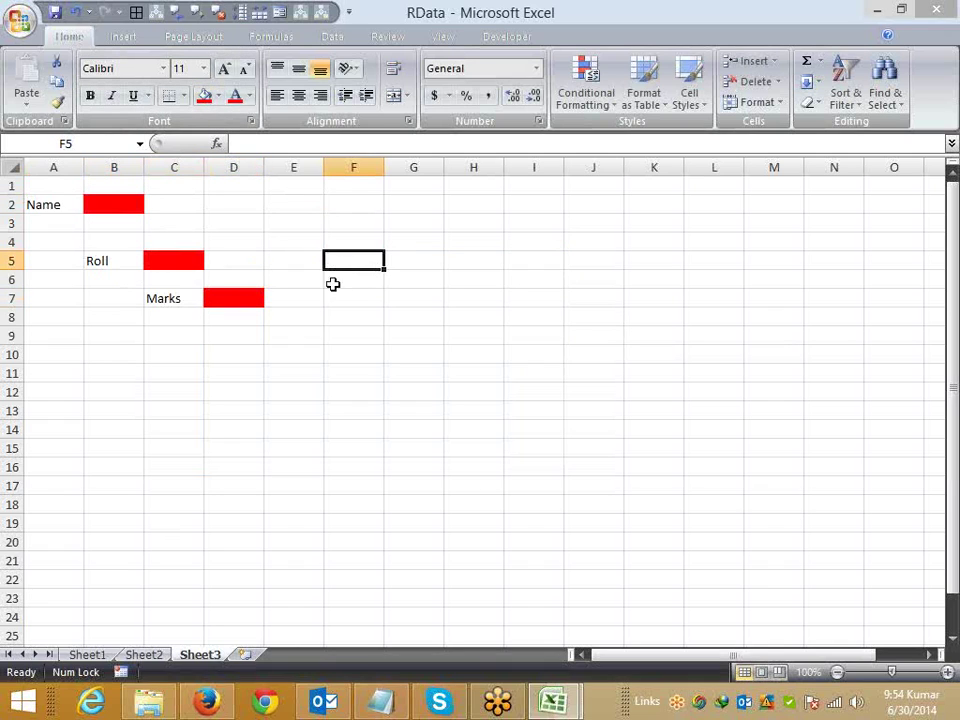
Step: Select the three red cells B2, C5 and D7 together
click(114, 204)
click(171, 259)
click(242, 311)
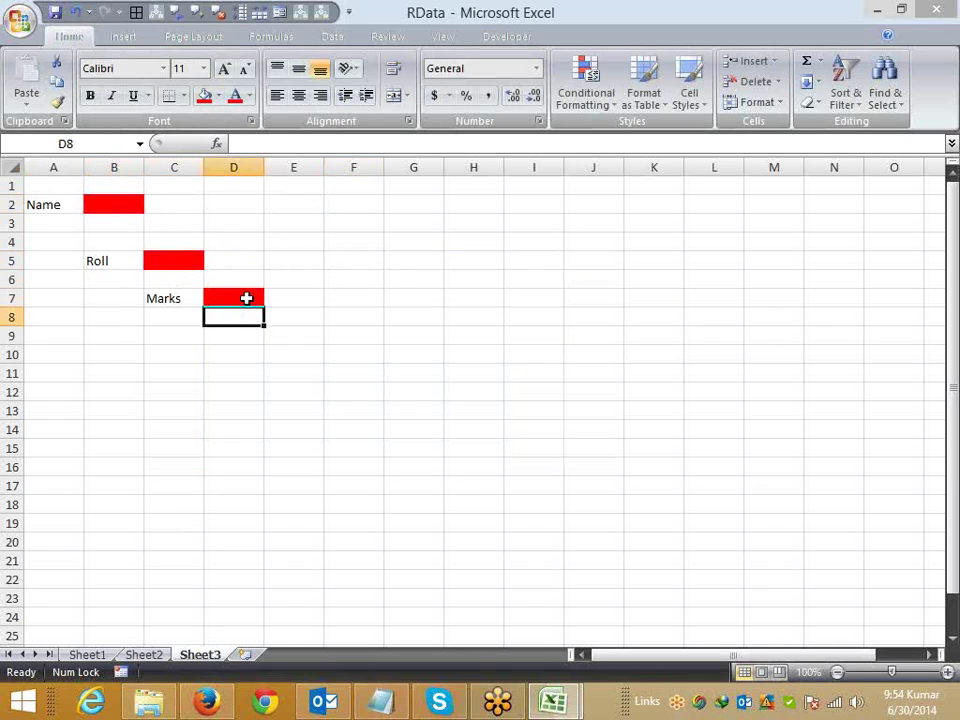
click(251, 298)
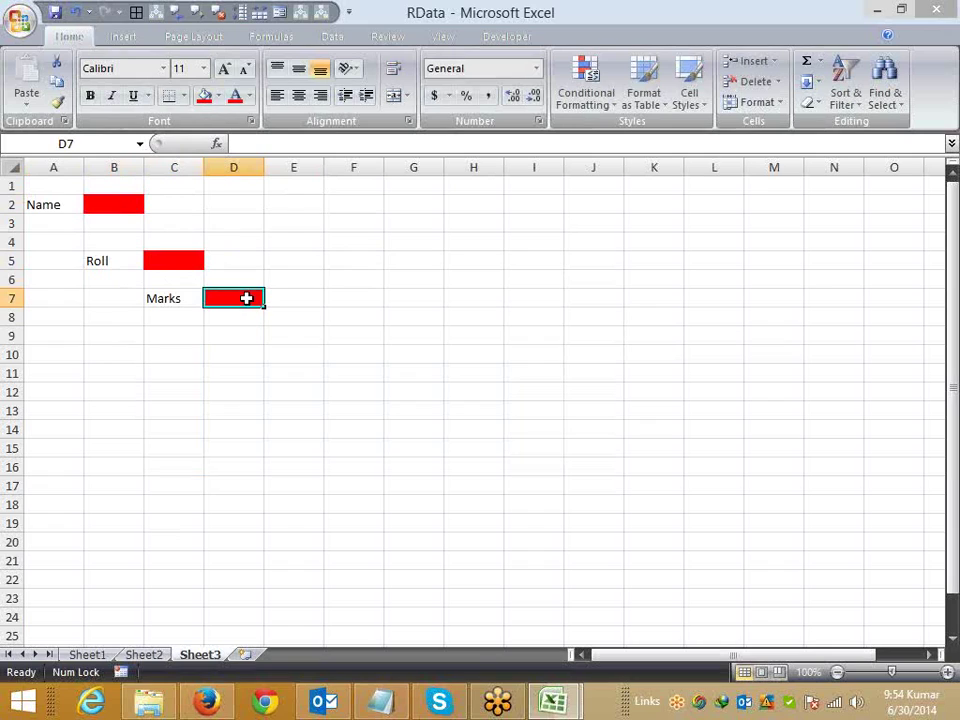
click(941, 41)
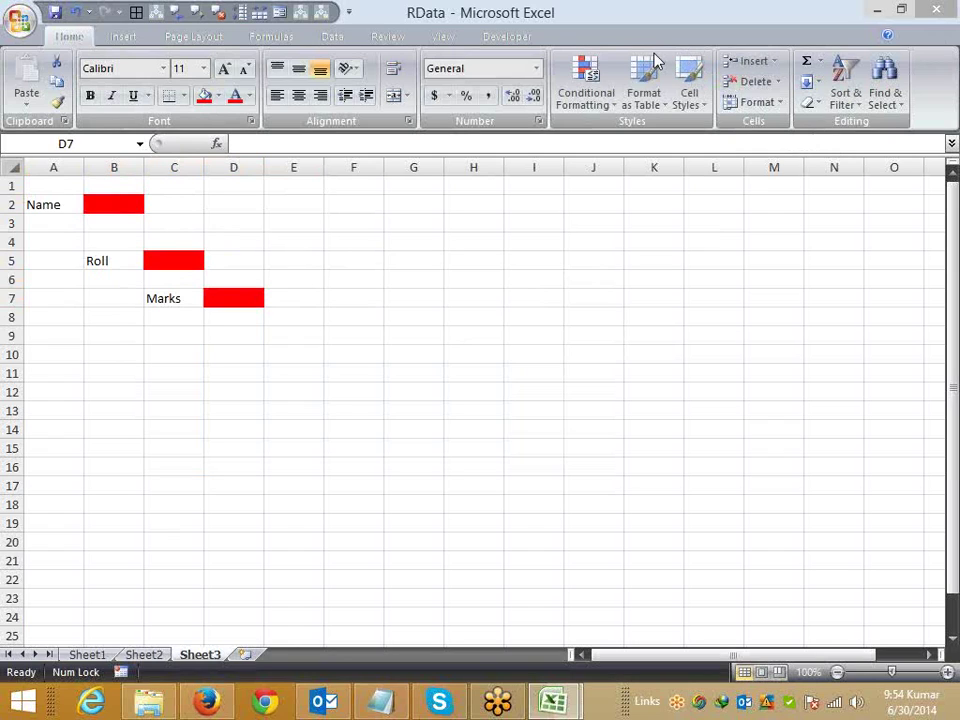
click(99, 201)
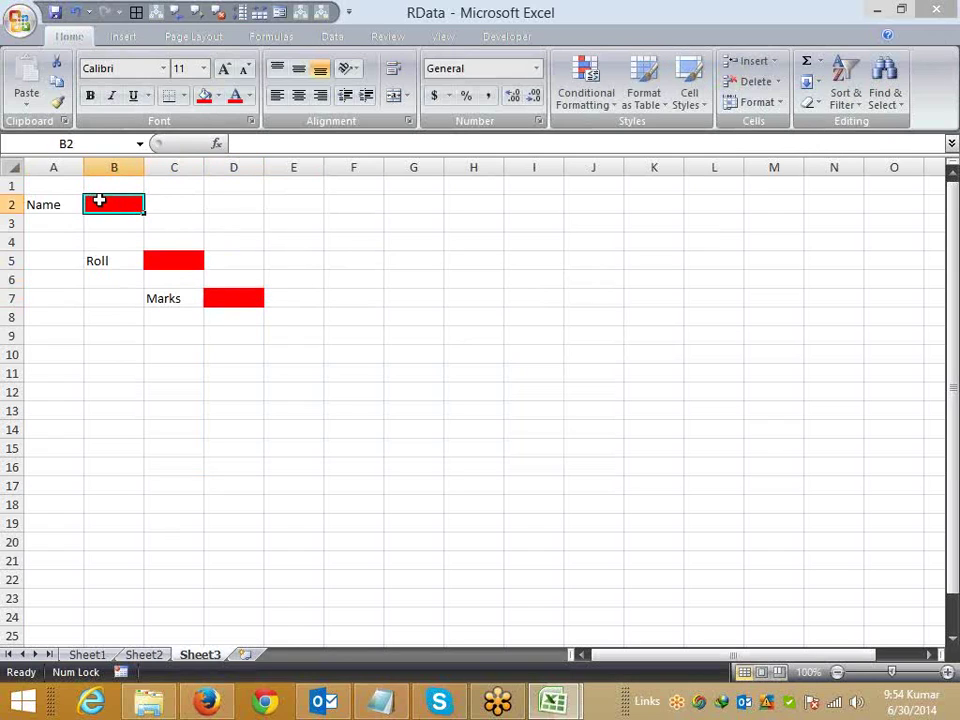
click(158, 258)
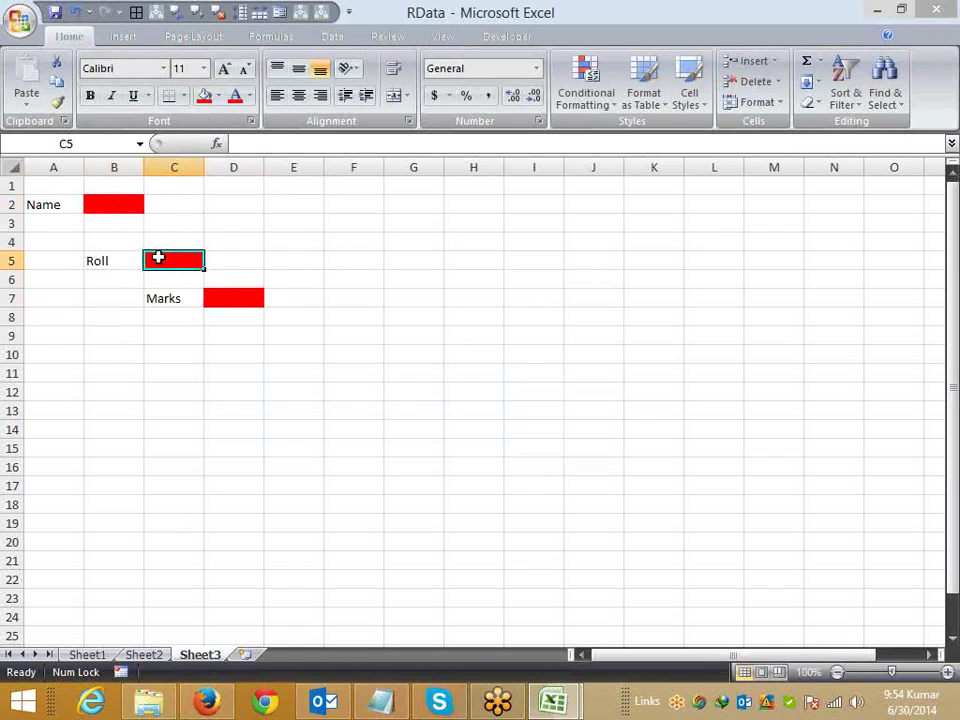
click(213, 292)
click(131, 204)
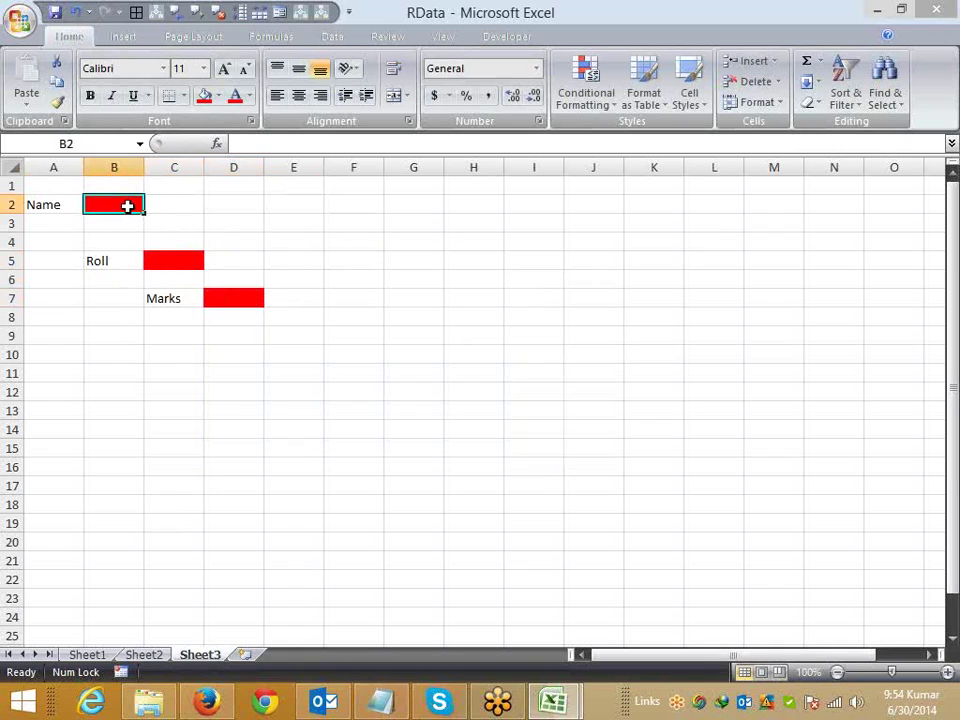
click(157, 263)
click(219, 298)
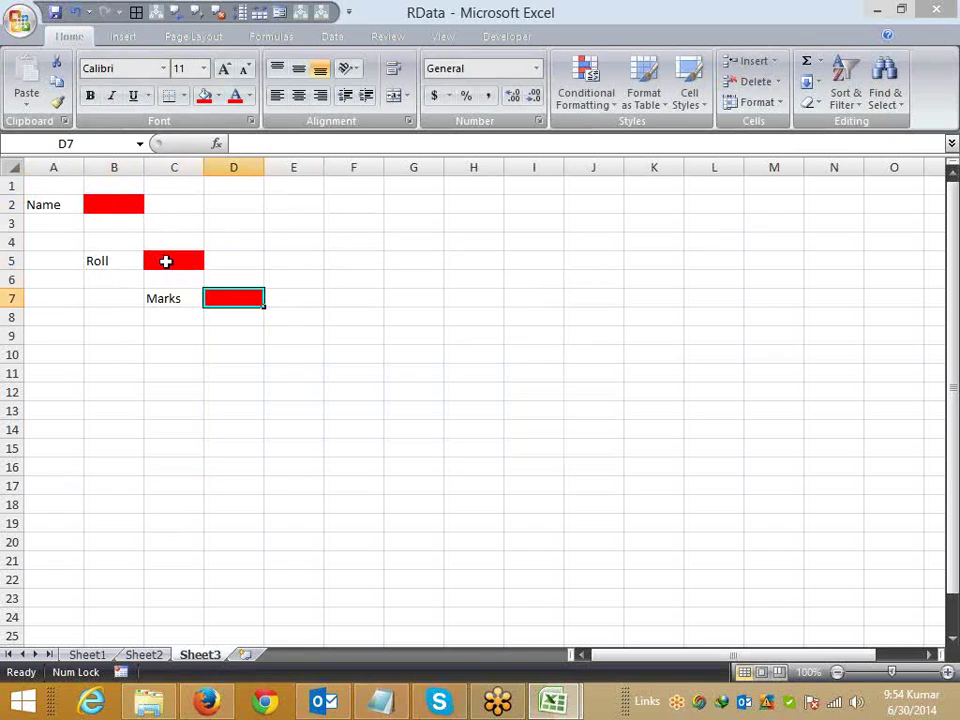
Step: Uncheck Locked on the Format Cells Protection tab for red cells B2, C5 and D7
click(166, 261)
click(124, 205)
right_click(125, 210)
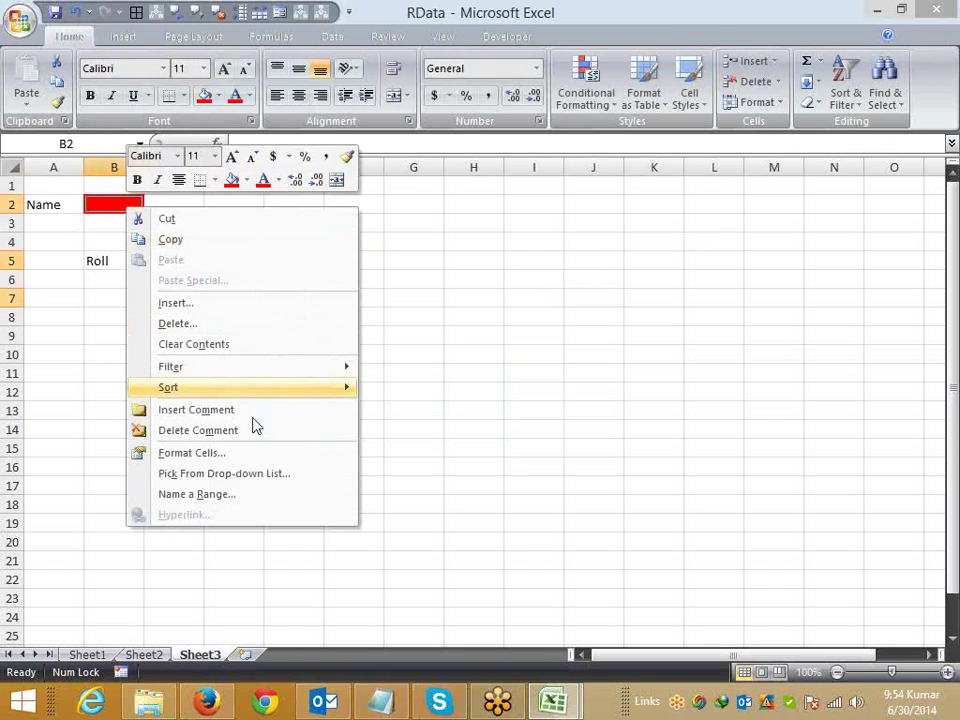
click(242, 453)
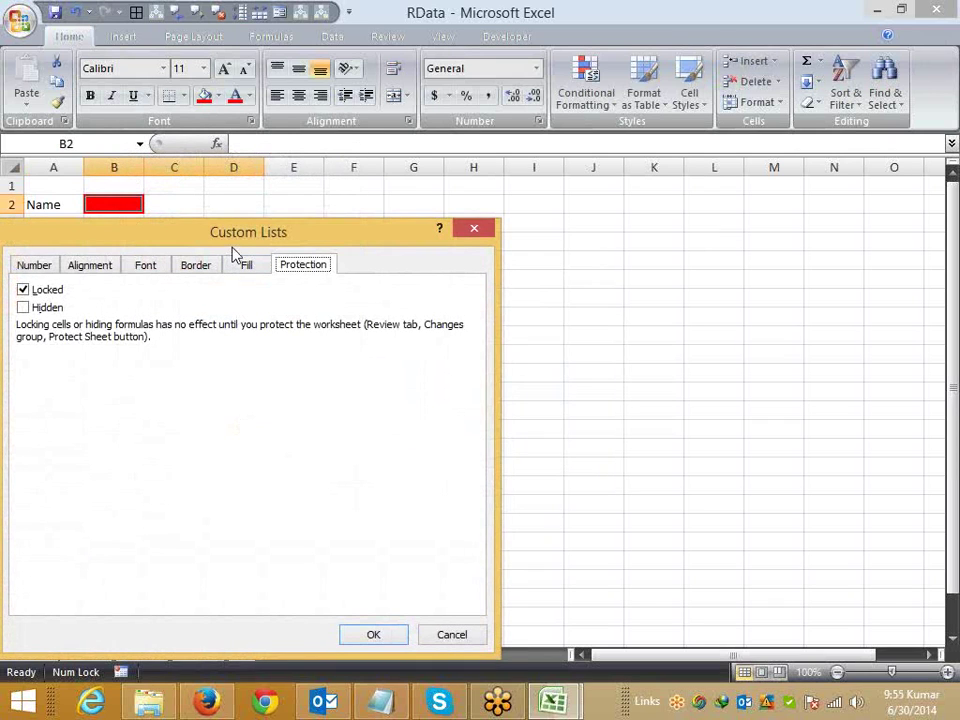
drag(388, 244, 697, 201)
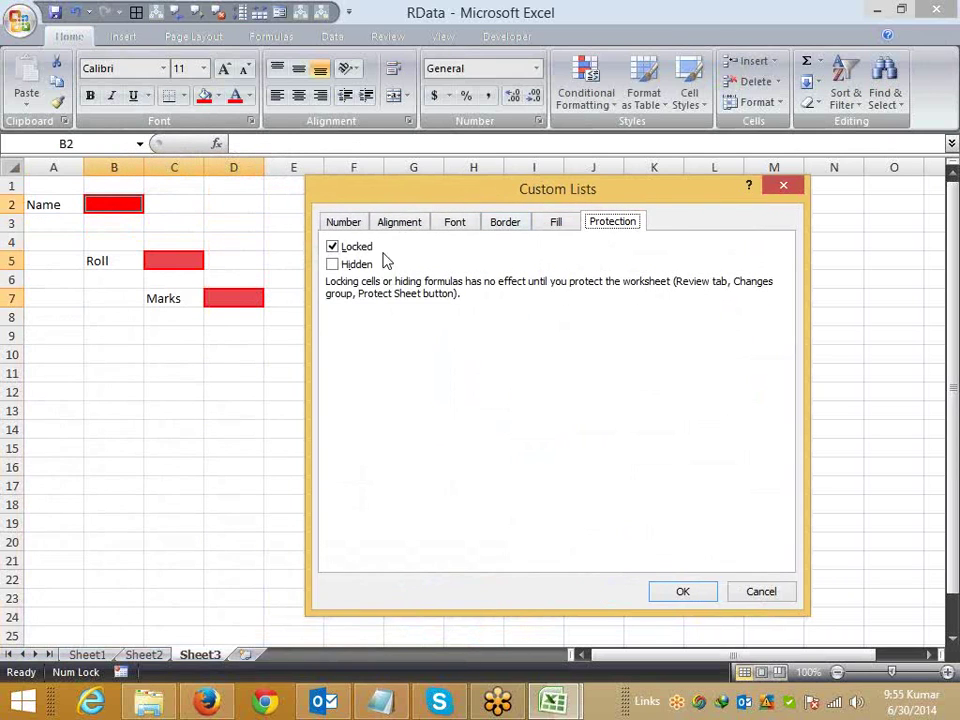
click(333, 248)
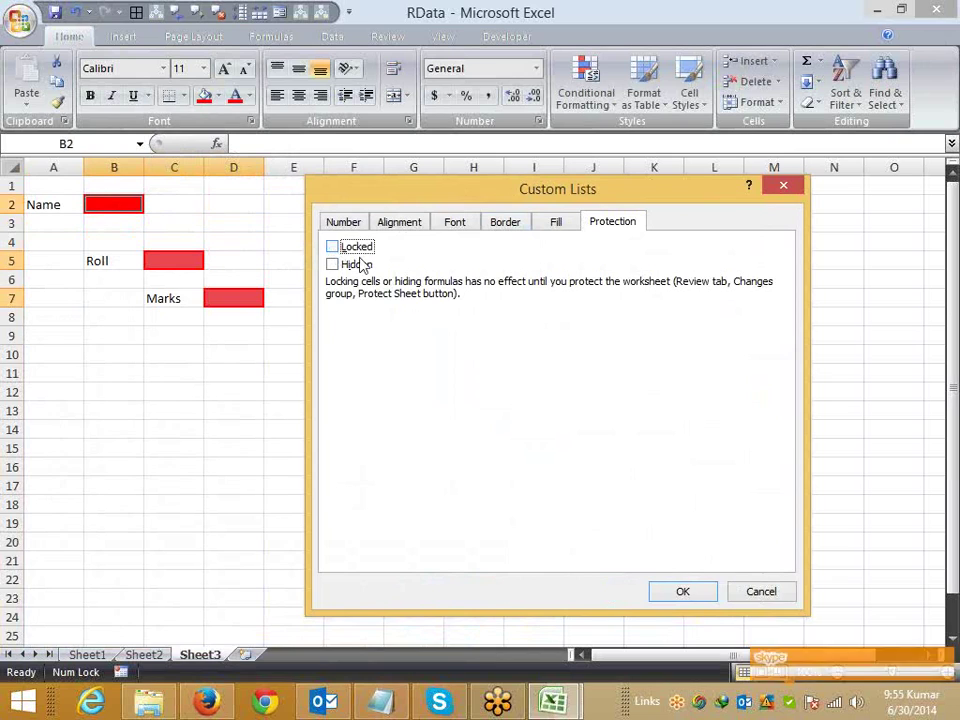
click(686, 593)
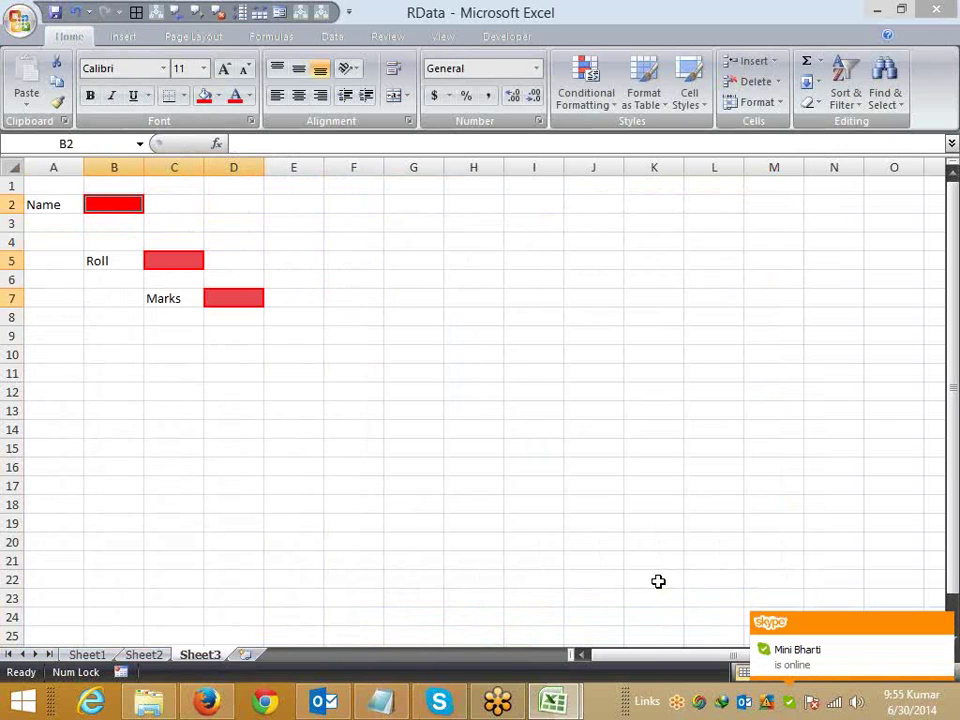
Step: Protect Sheet3 allowing only unlocked cells to be selected, then Tab between the red cells
right_click(197, 654)
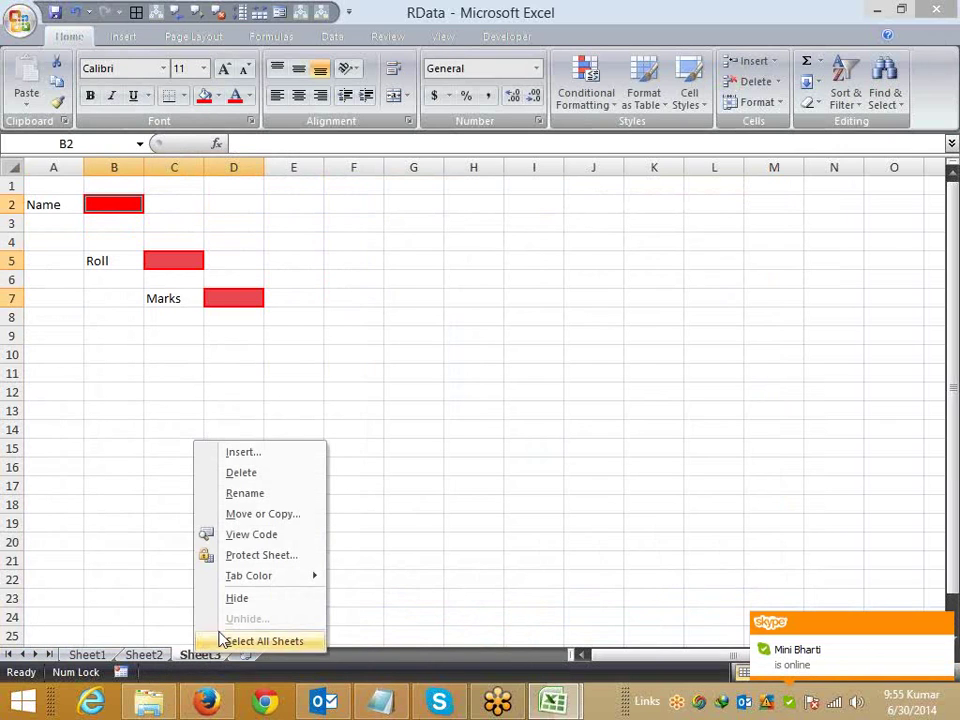
click(248, 556)
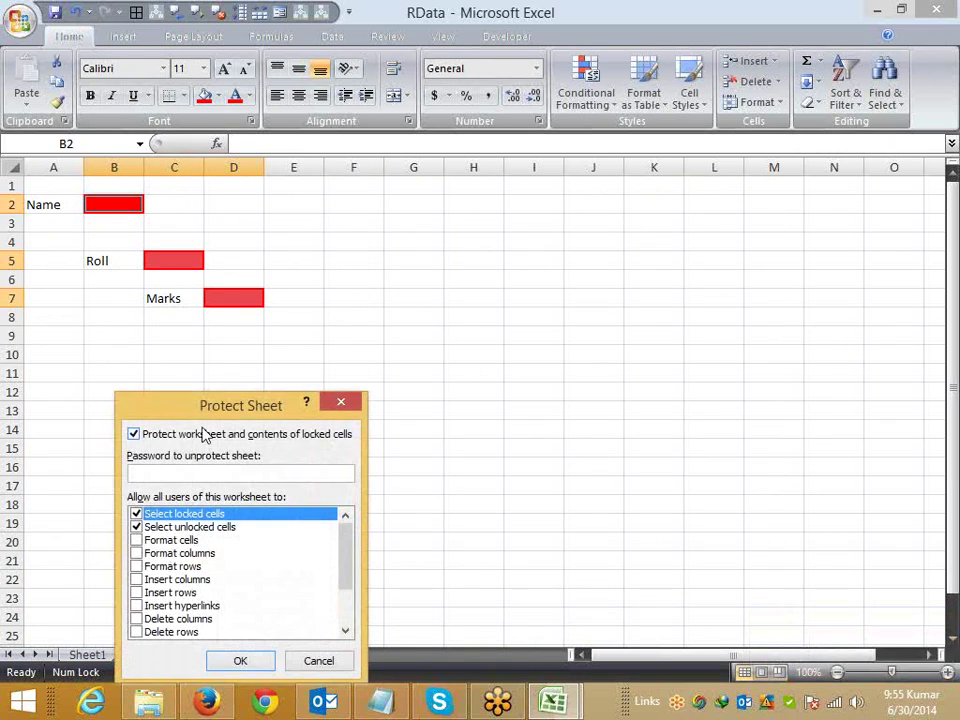
drag(281, 408, 414, 364)
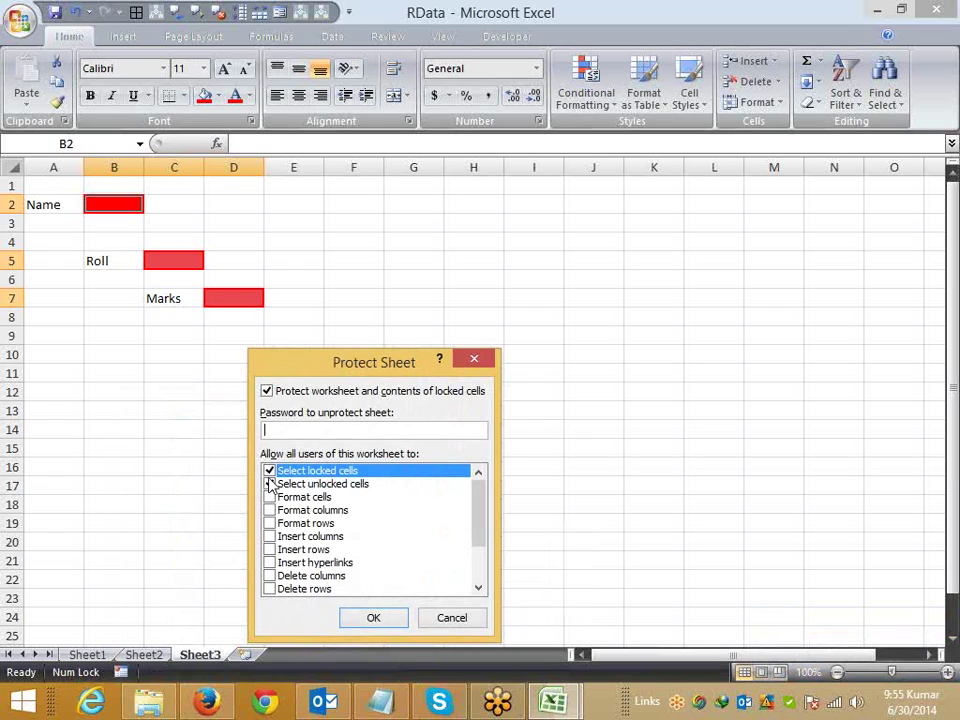
click(269, 484)
click(270, 472)
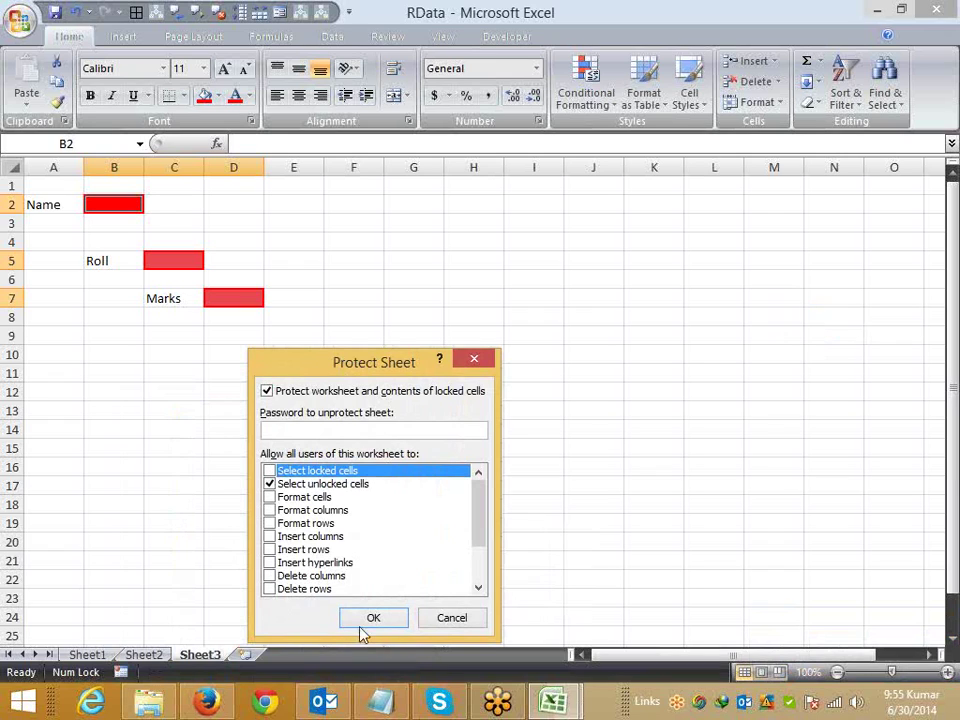
click(392, 619)
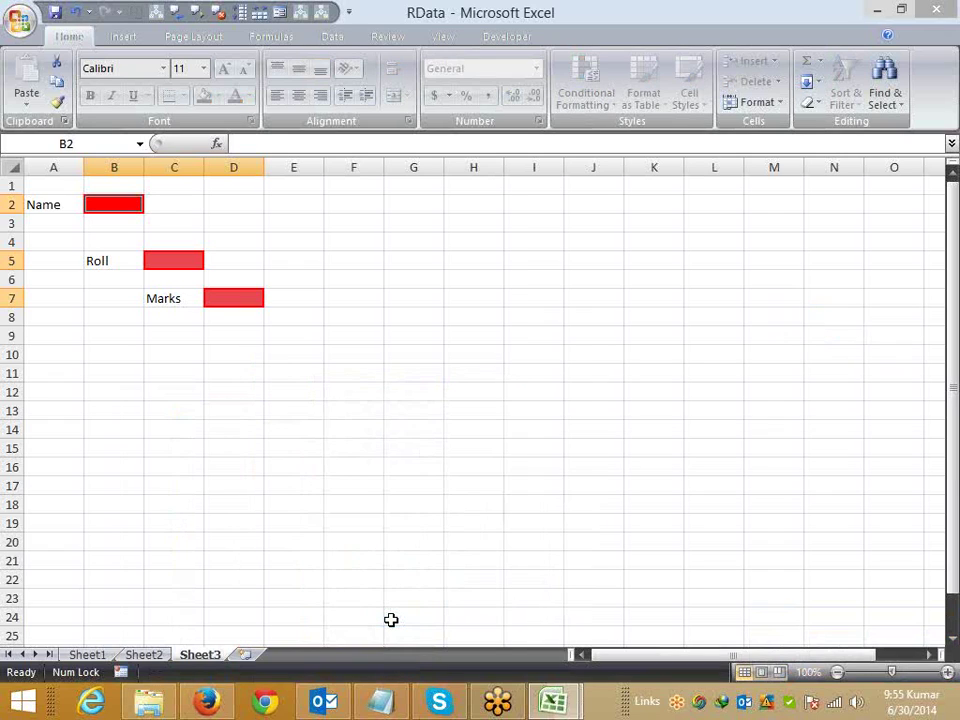
key(Tab)
key(Tab)
key(Tab)
key(Tab)
key(Tab)
key(Tab)
key(Tab)
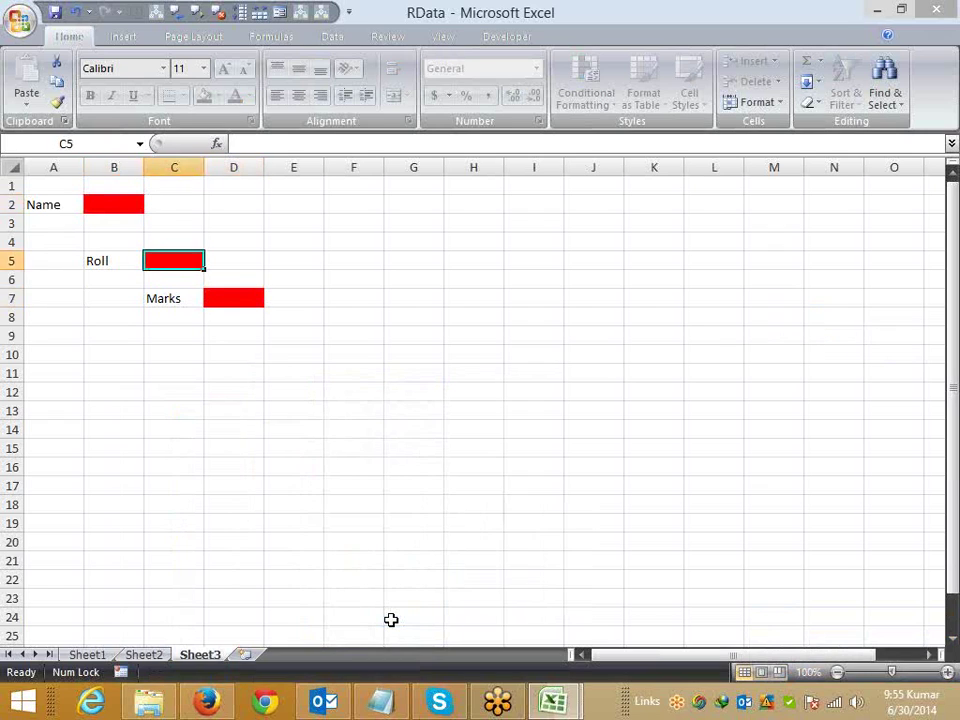
key(Tab)
key(Tab)
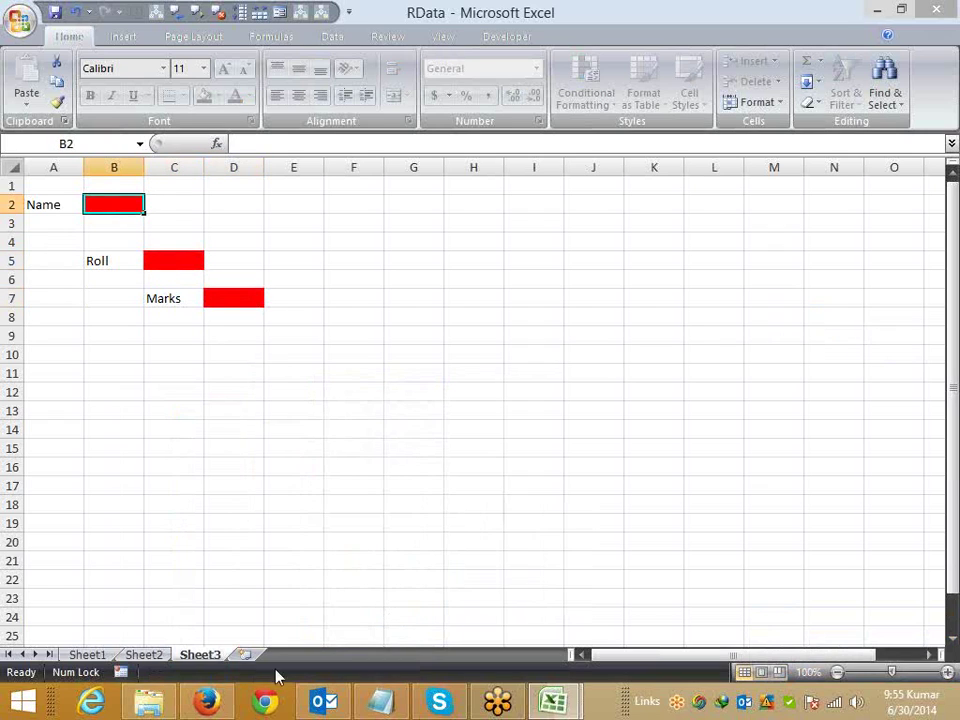
Step: Add Sheet4 and enter headings Name, Qty and MRP in A1:C1
click(243, 655)
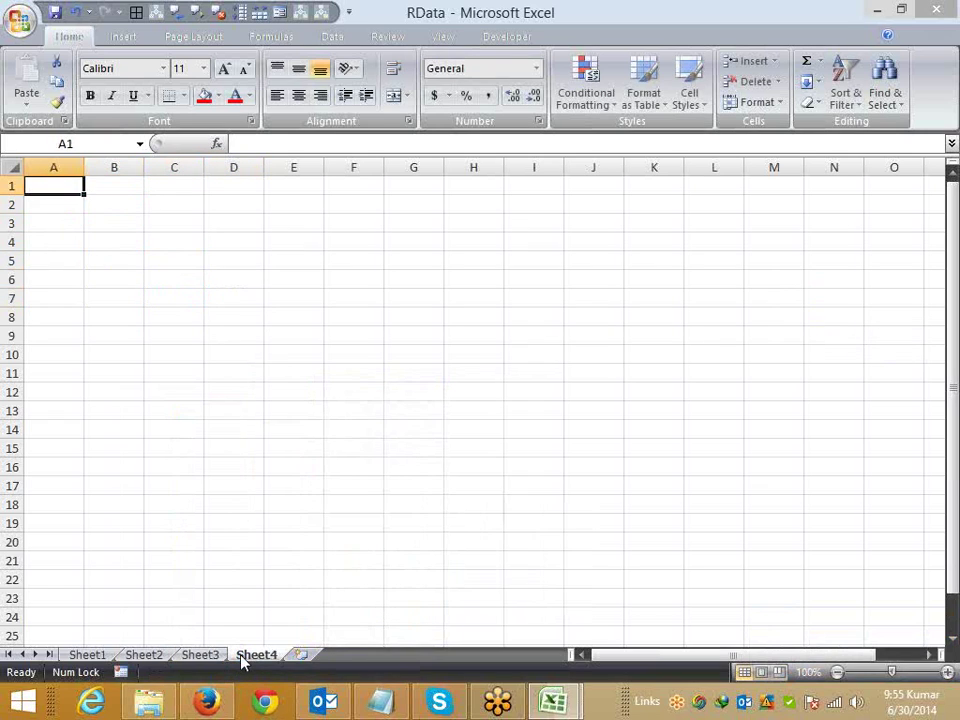
text(Name)
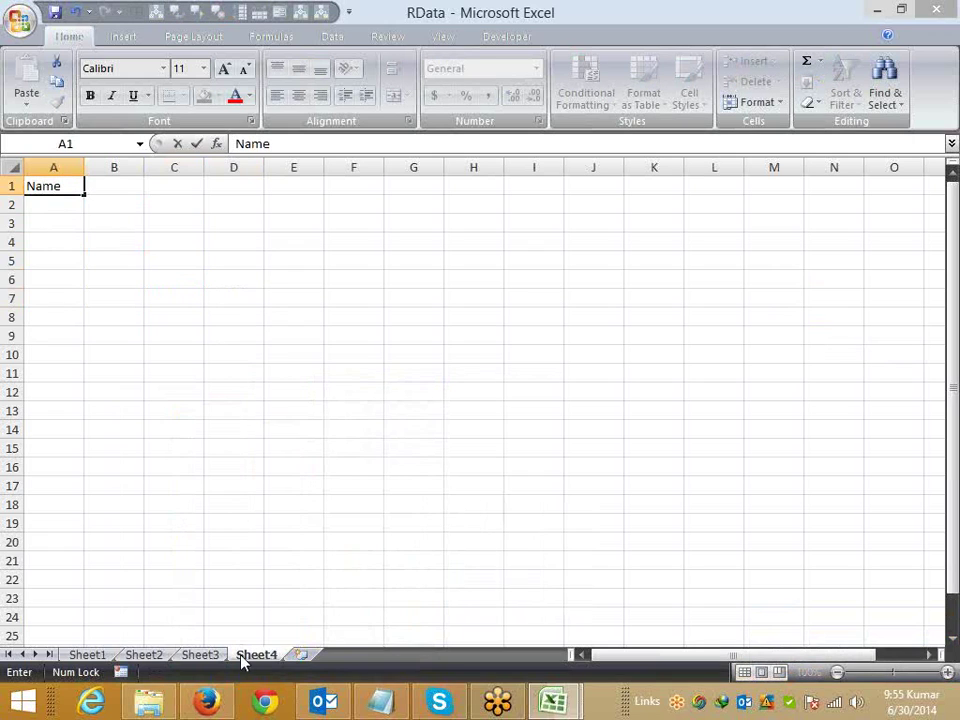
key(Tab)
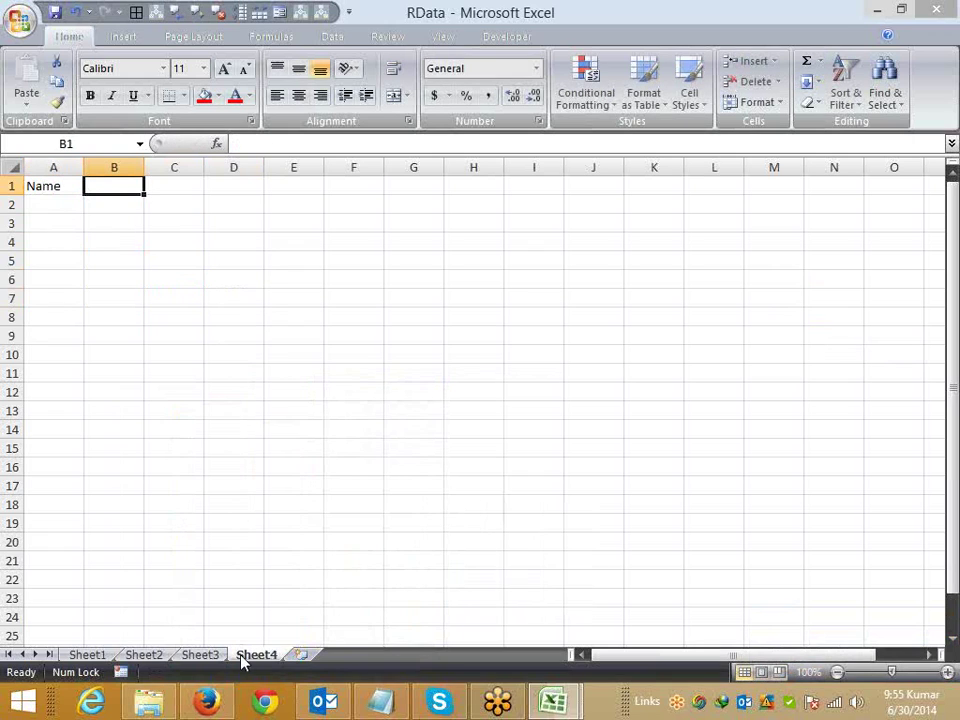
text(Qty)
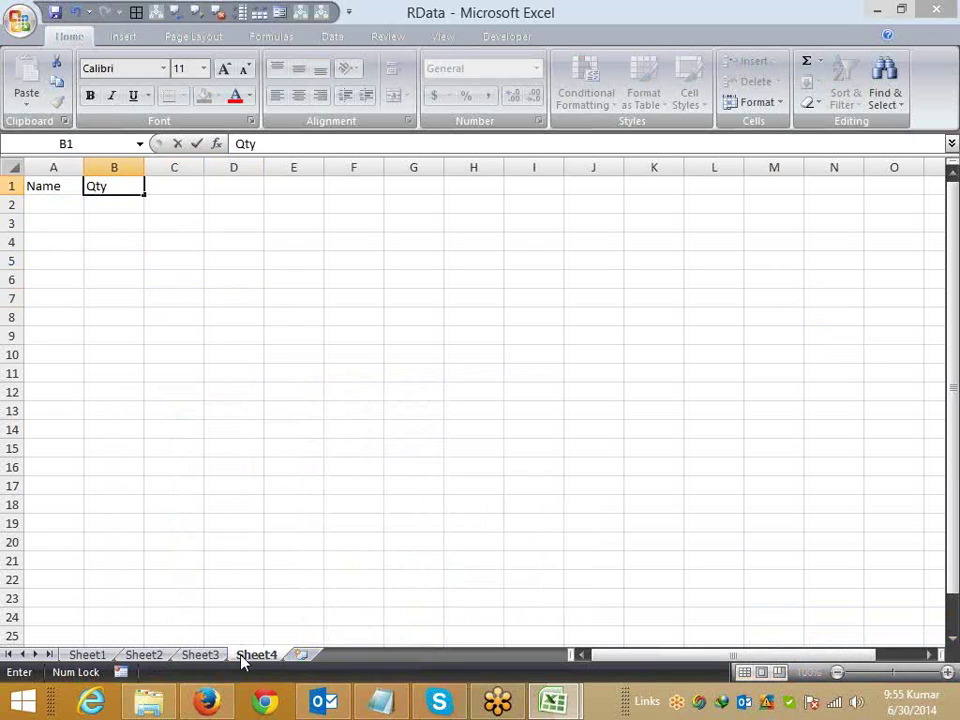
key(Tab)
text(MRP)
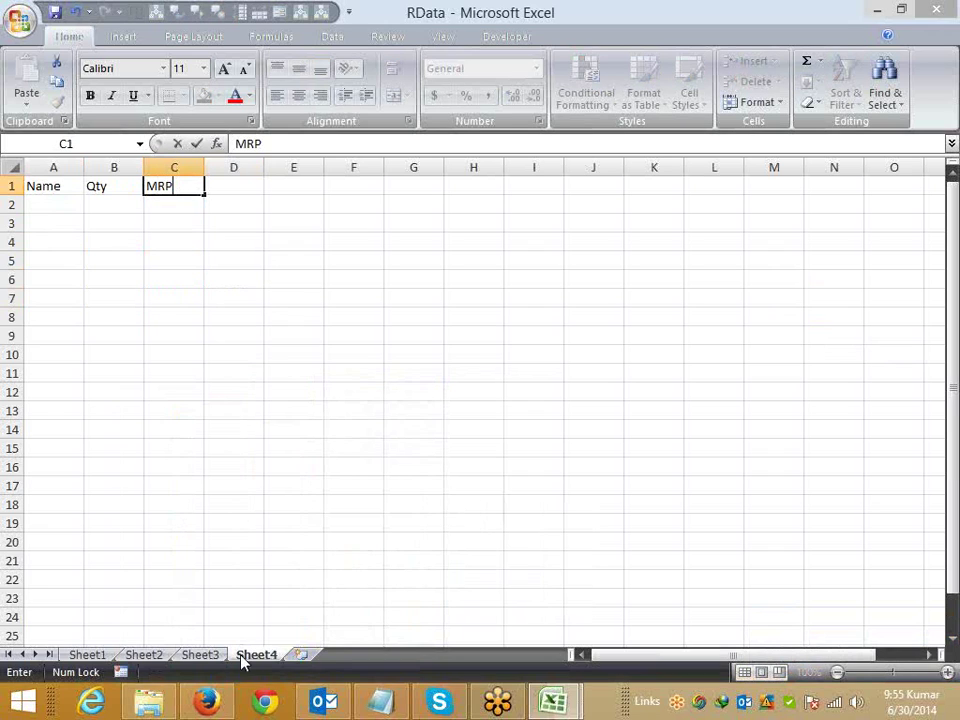
key(Tab)
Step: Continue headings Total, Tax, Comm, Date and Time through H1, then return to A2
text(Total)
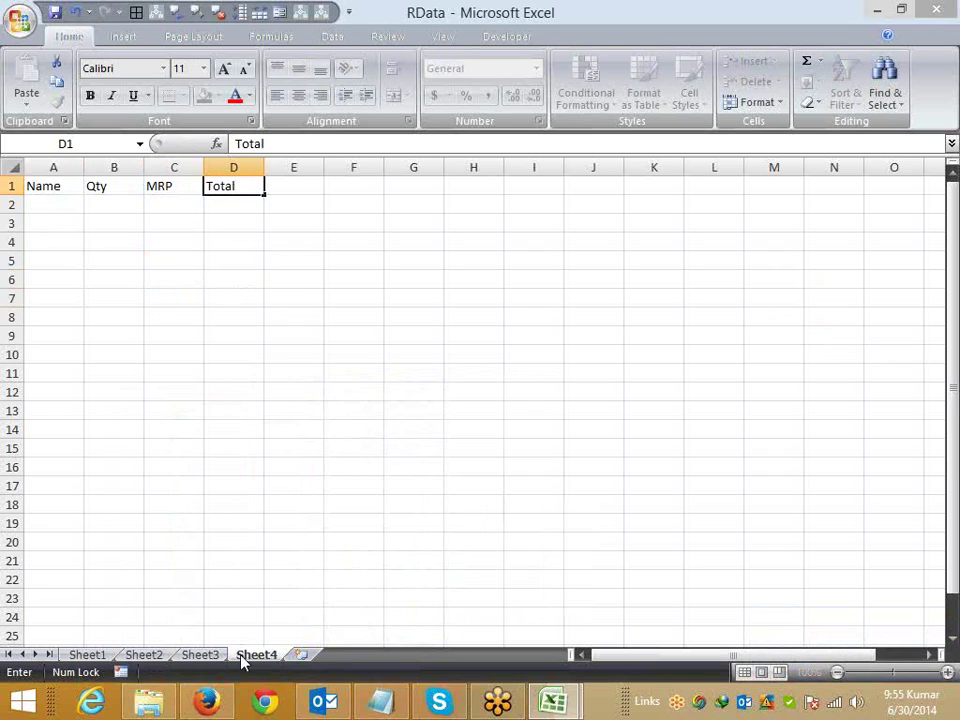
key(Tab)
text(Tax)
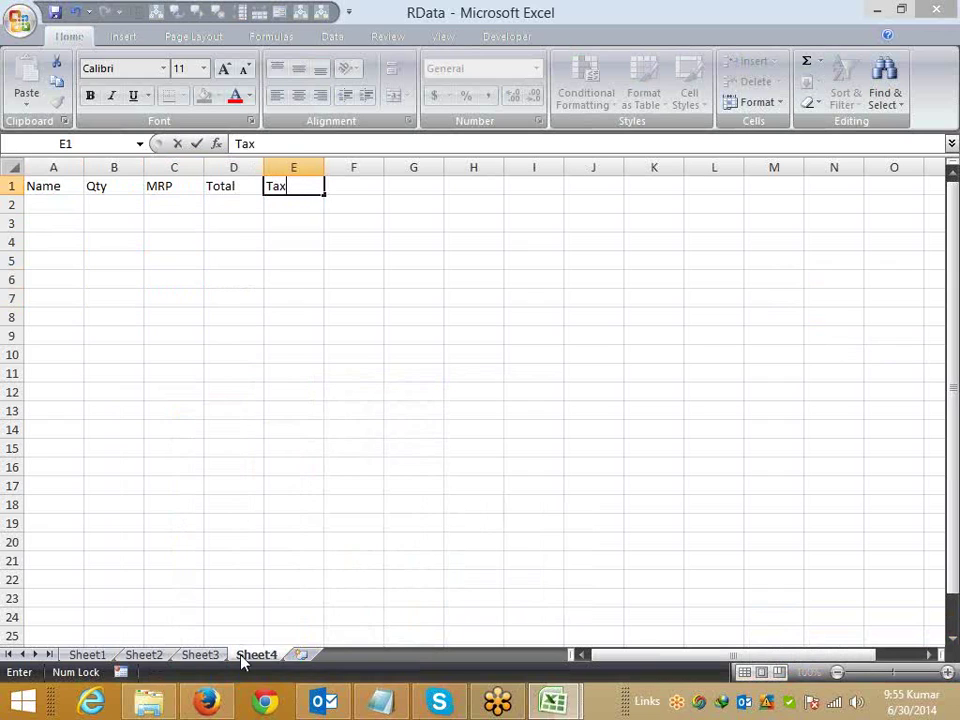
key(Tab)
text(Comm)
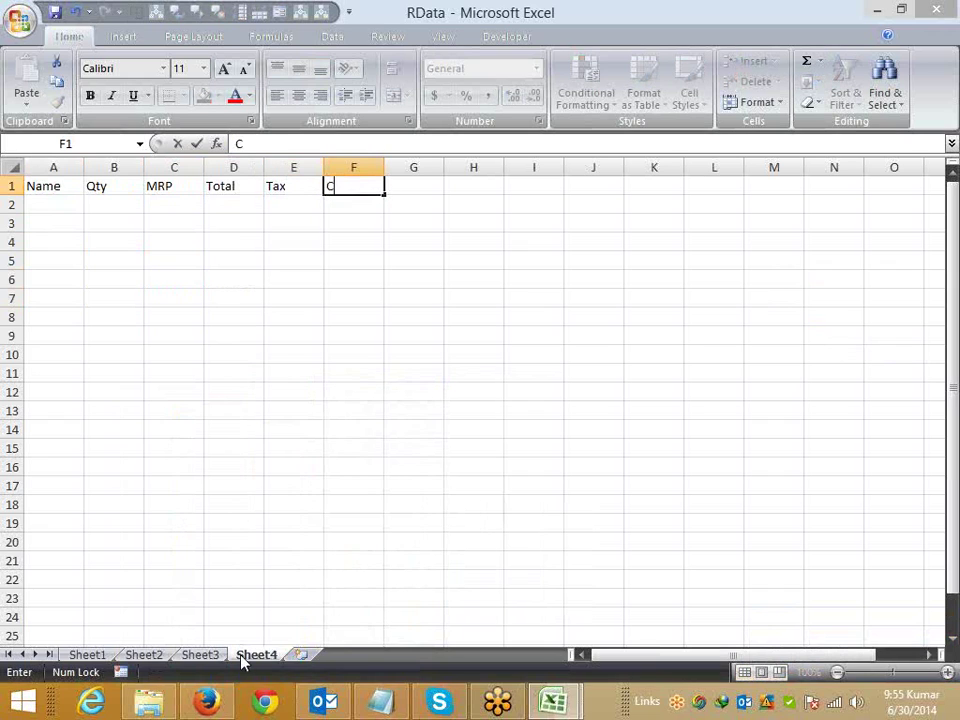
key(Tab)
text(DAte)
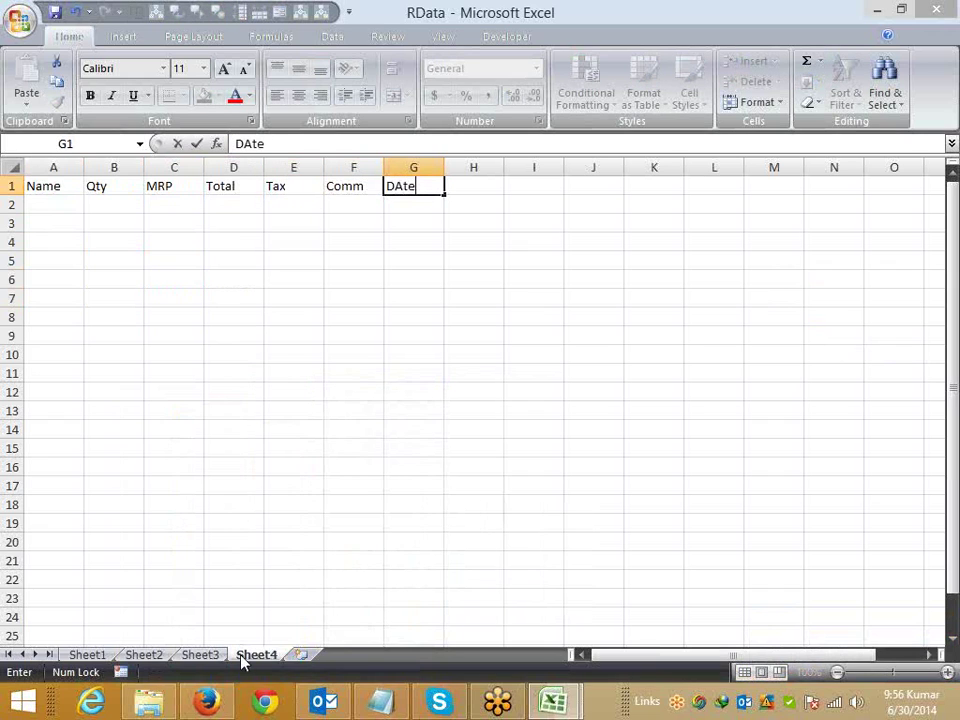
key(Tab)
text(Time)
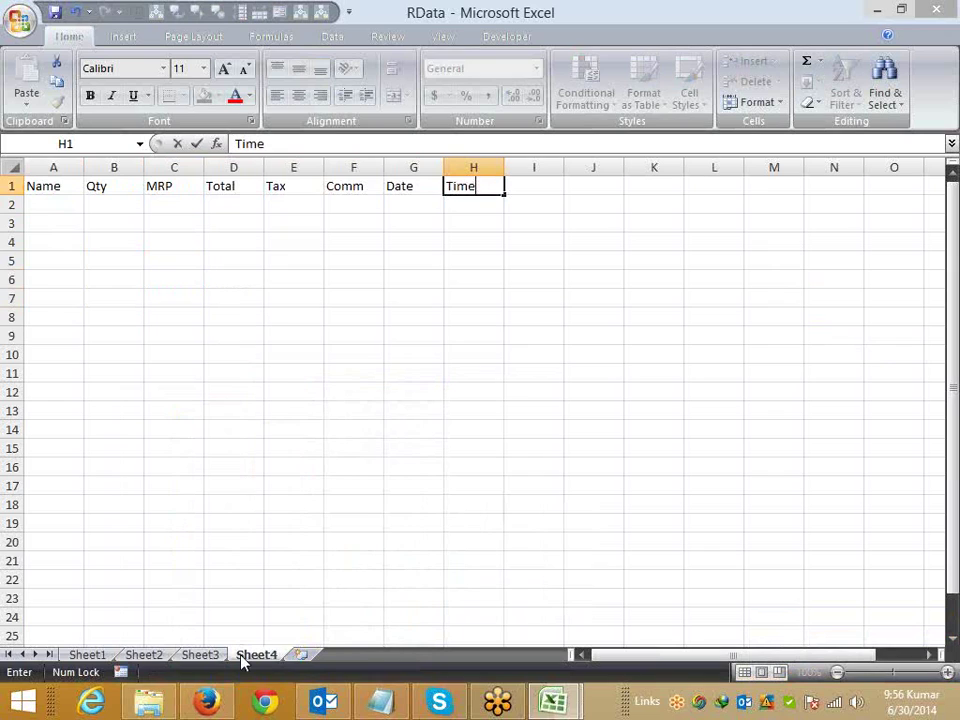
key(Down)
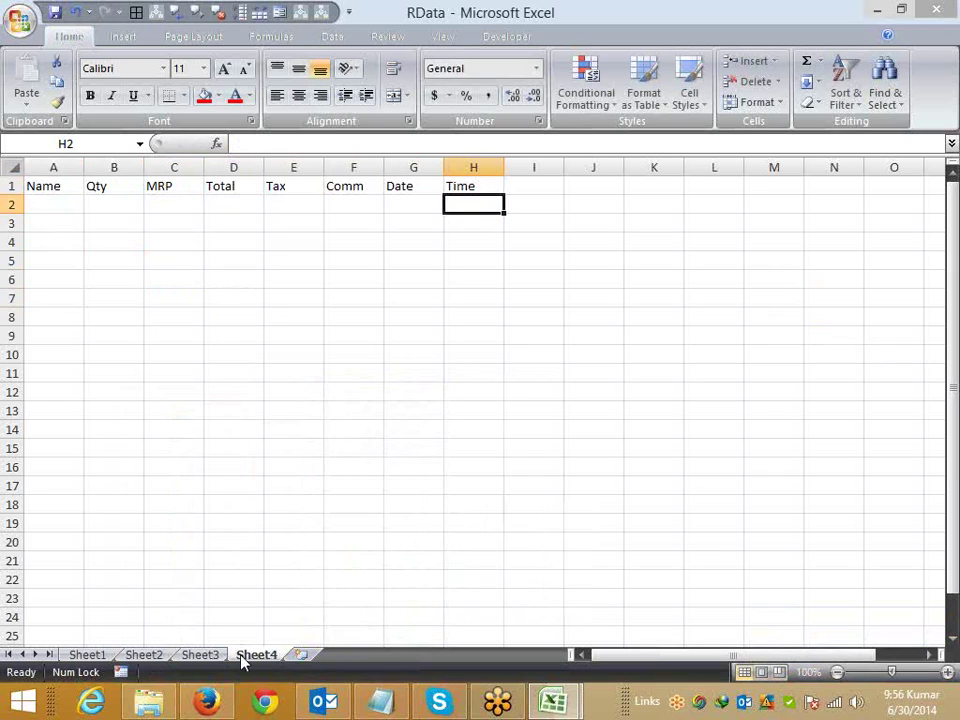
key(Home)
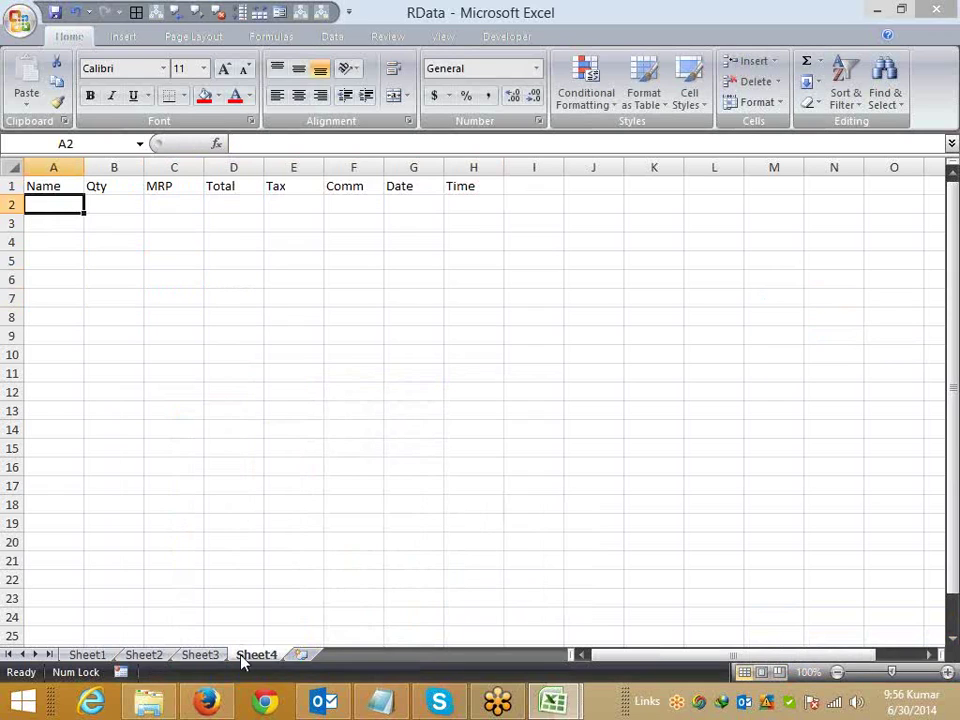
Step: Discard the false starts and enter the Total formula =B2*C2 in D2
text(Suj)
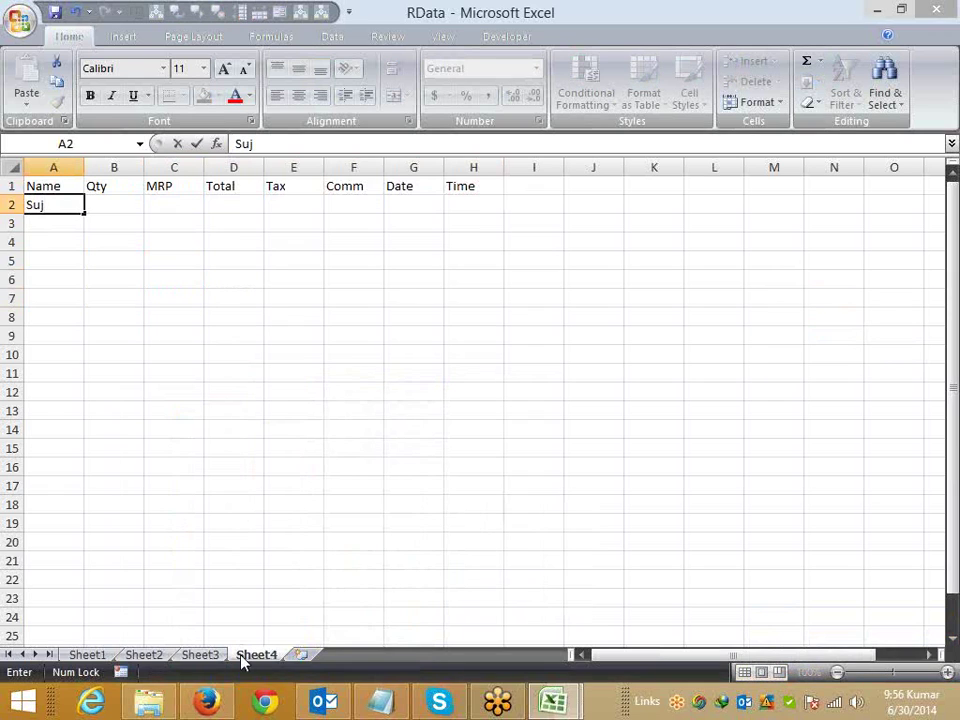
key(Escape)
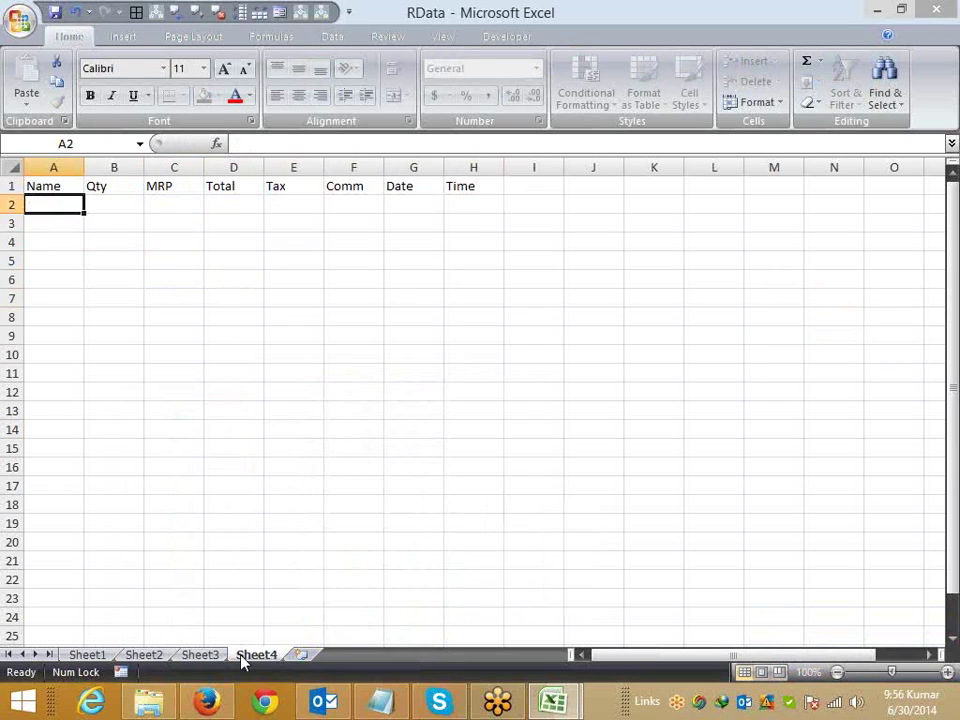
key(Right)
key(Right)
key(Right)
key(Right)
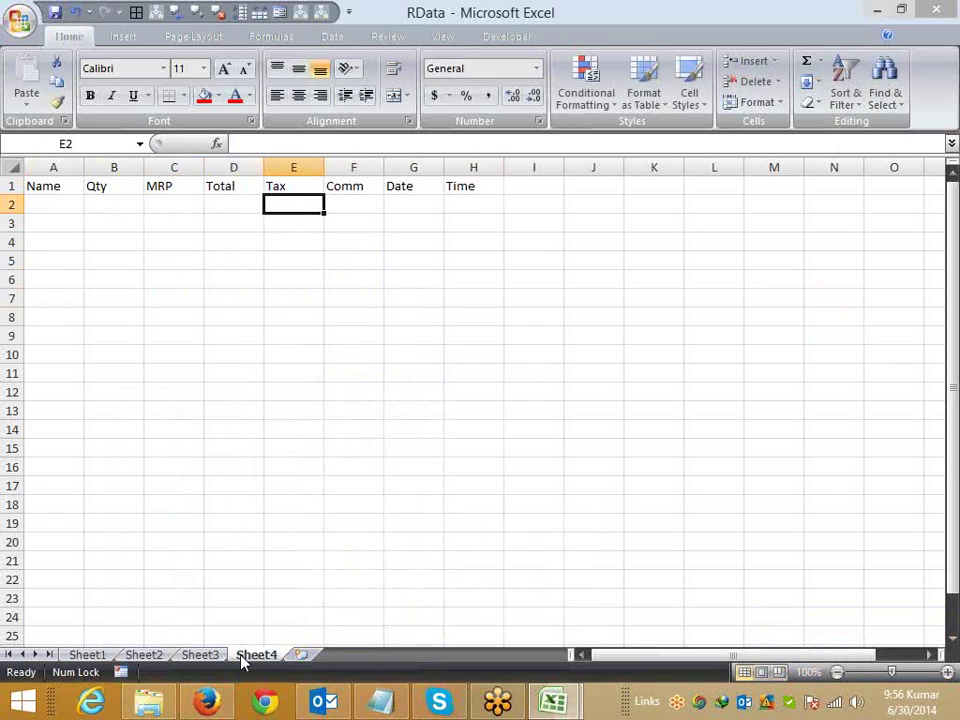
text(=)
key(Left)
key(Left)
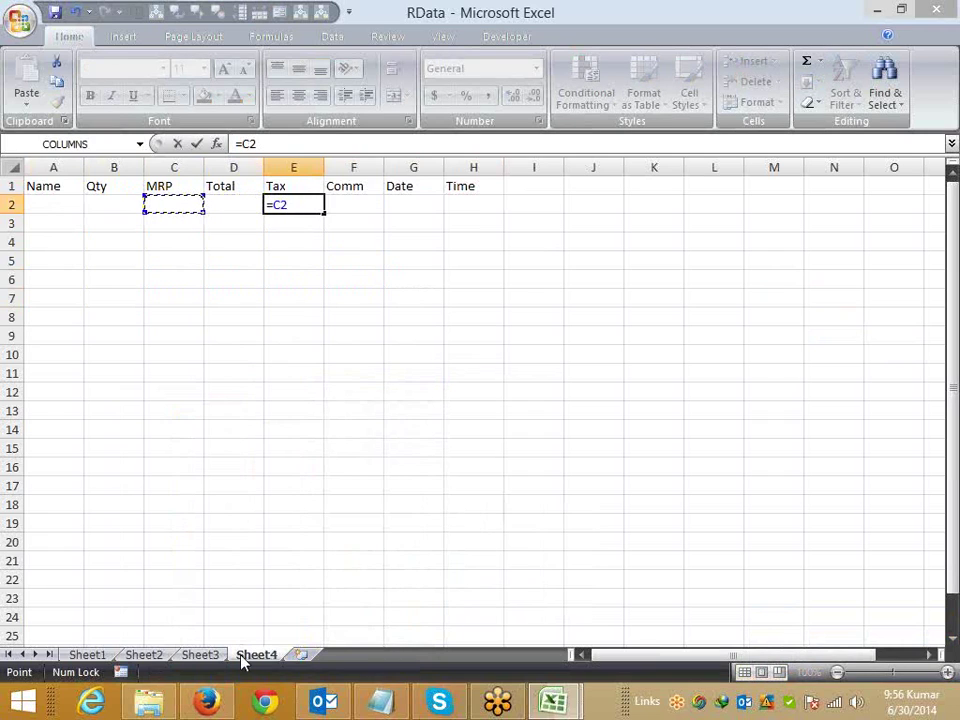
text(*)
key(Left)
key(Escape)
key(Left)
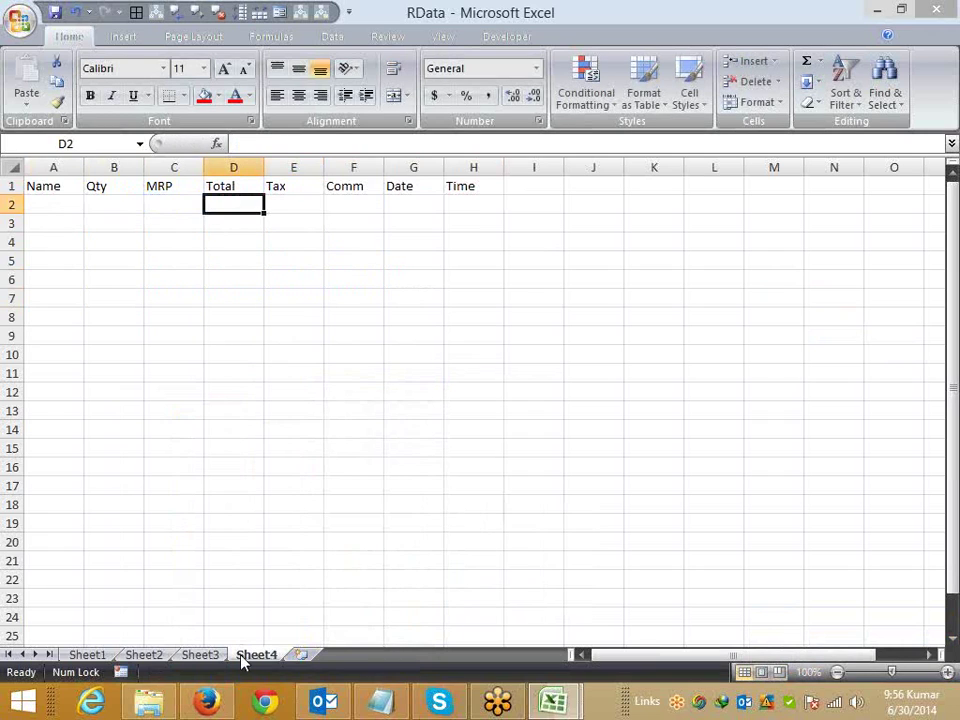
text(=)
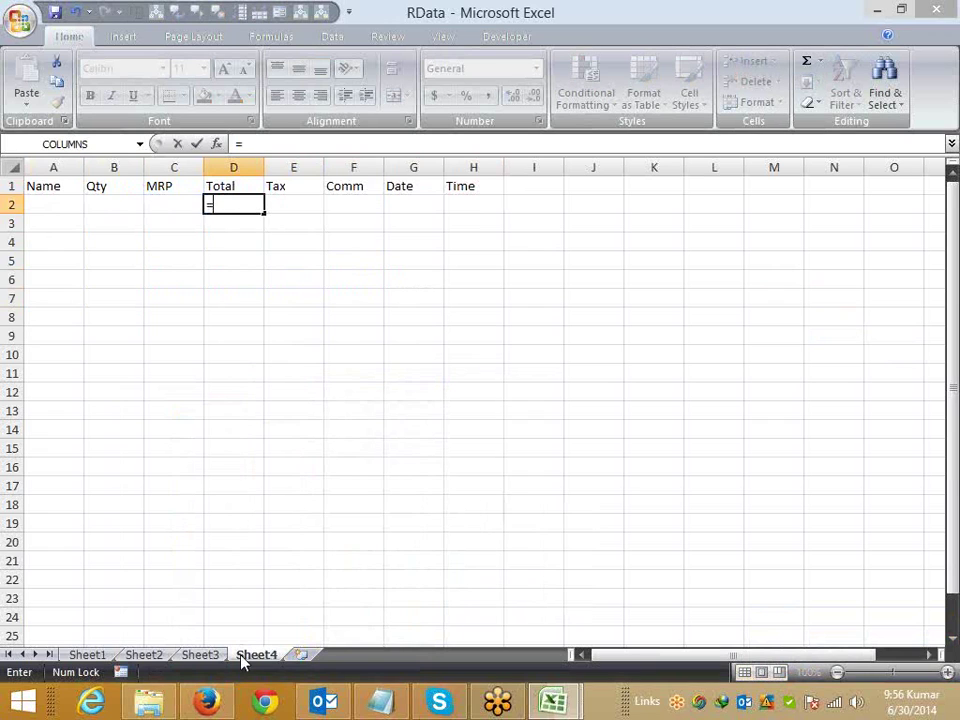
key(Left)
key(Left)
key(Left)
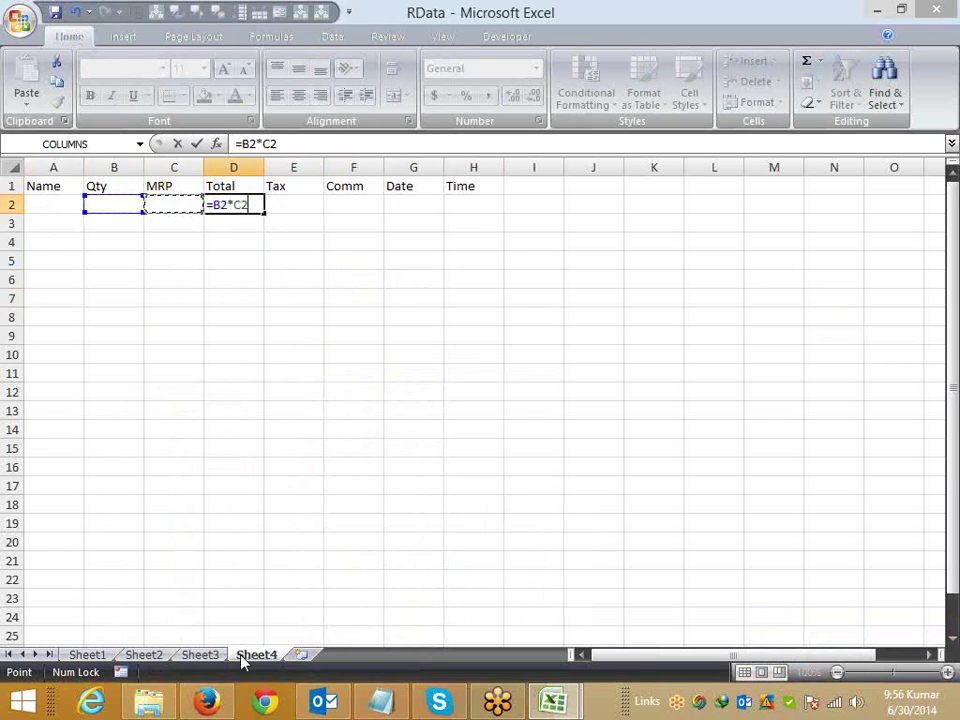
key(Return)
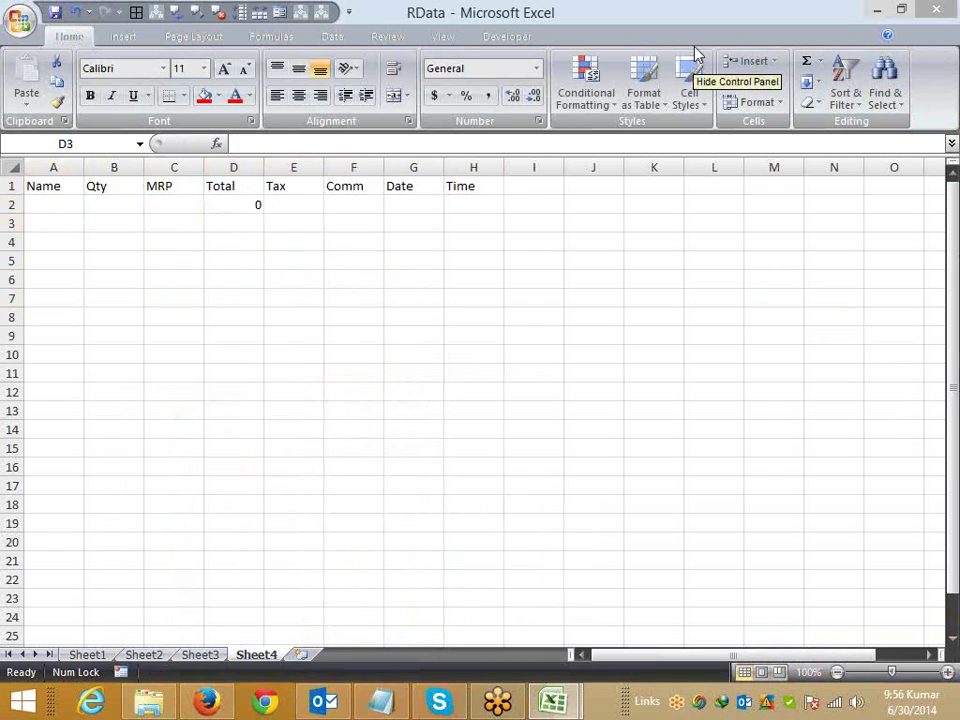
Step: Review D2, then enter the Tax formula =D2*12.36 in E2
click(254, 208)
click(296, 206)
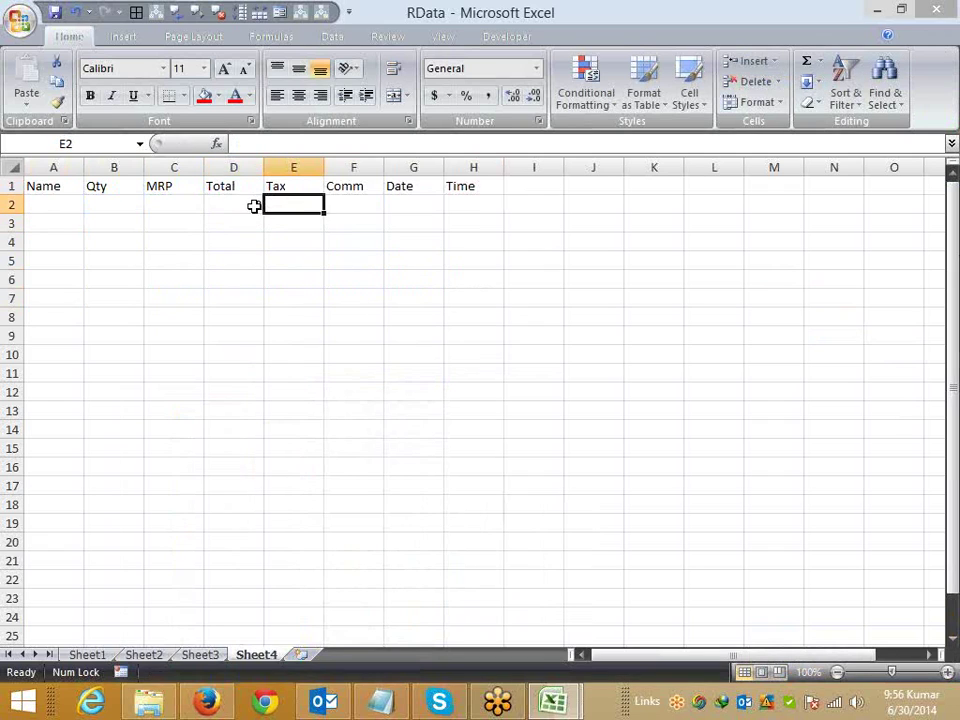
click(254, 206)
click(291, 201)
text(=)
key(Left)
text(*1)
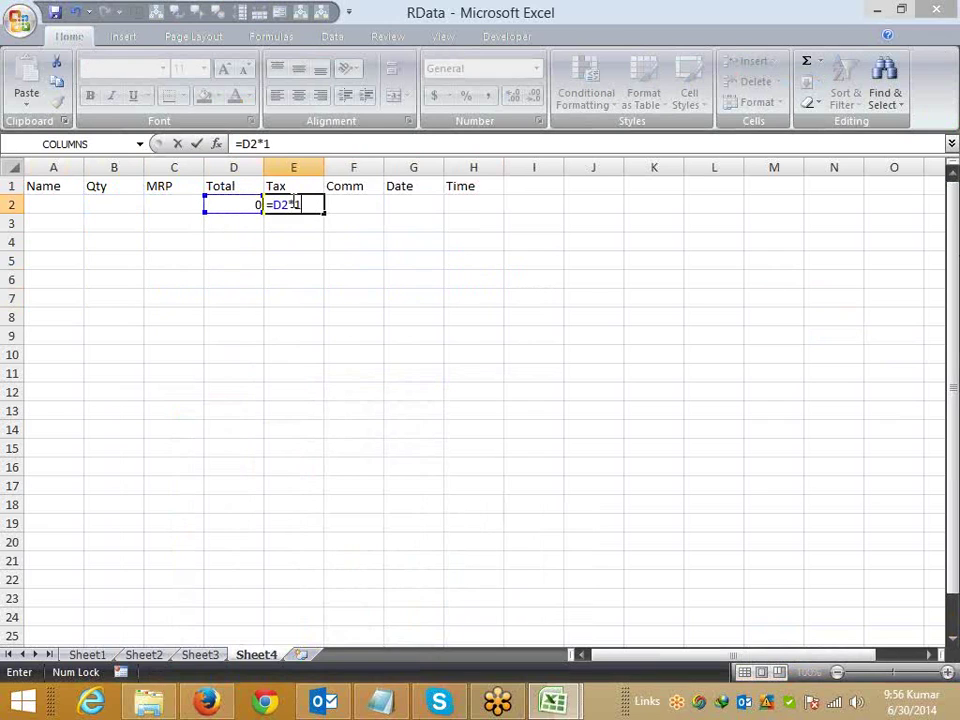
text(2.36)
key(Return)
Step: Enter the Comm formula =D2*2% in F2
click(291, 202)
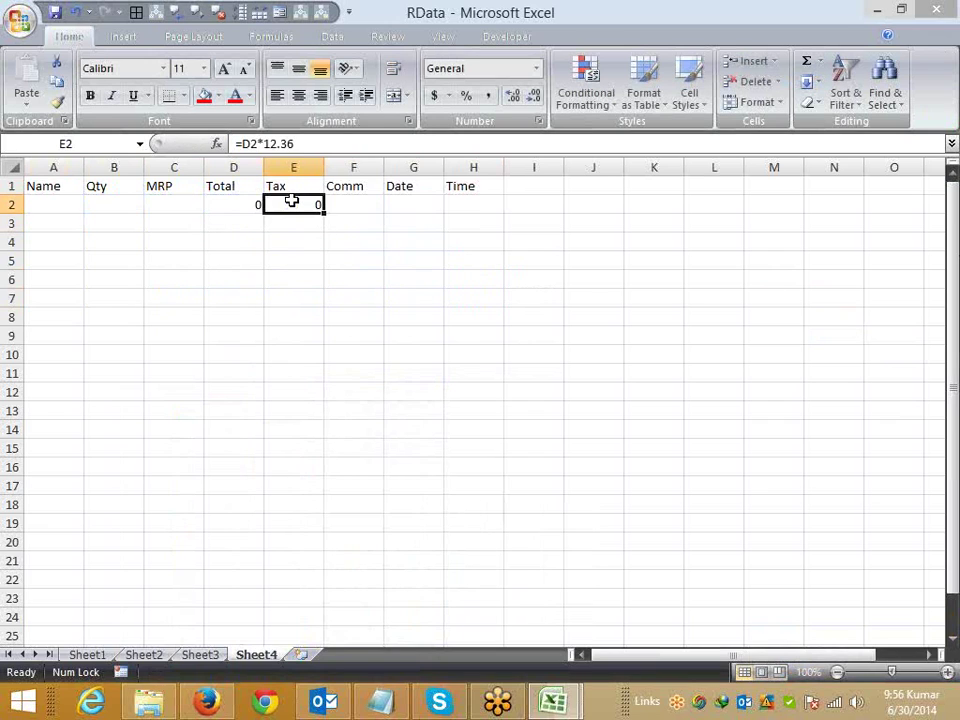
key(Right)
text(=)
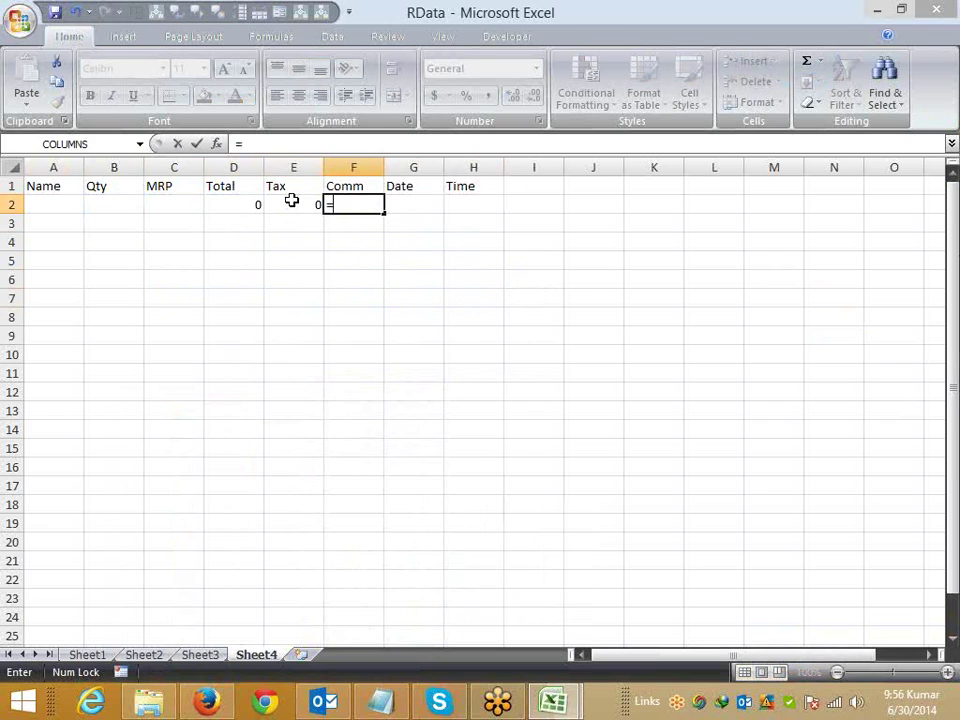
key(Left)
key(Left)
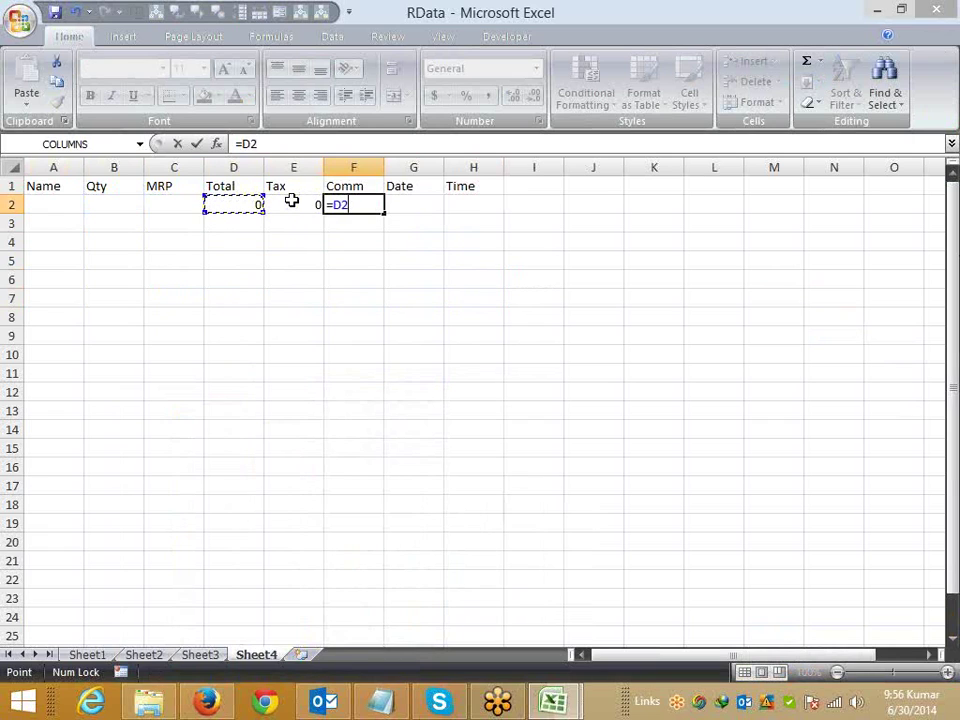
text(*2%)
key(Return)
Step: Correct the Tax formula in E2 to =D2*12.36%
key(Left)
key(Up)
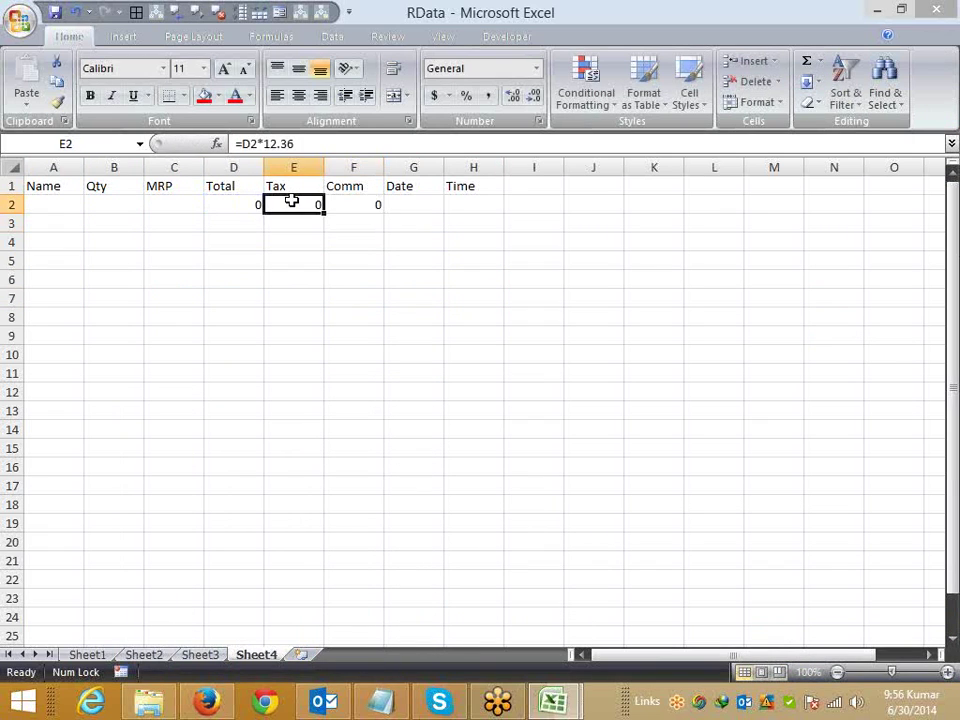
key(F2)
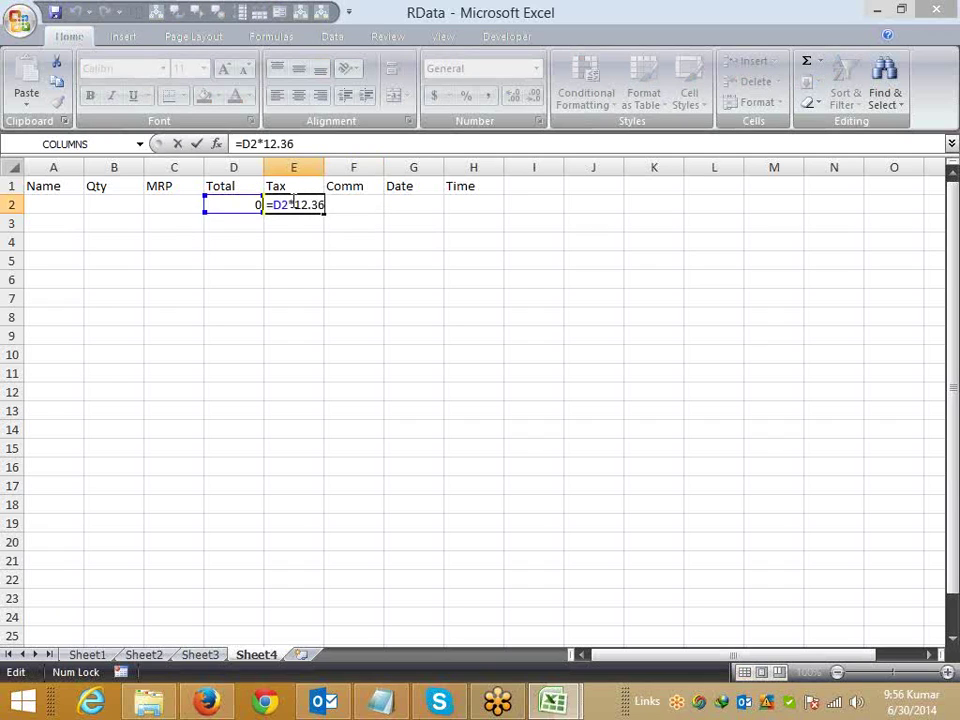
text(%)
key(Return)
key(Right)
key(Right)
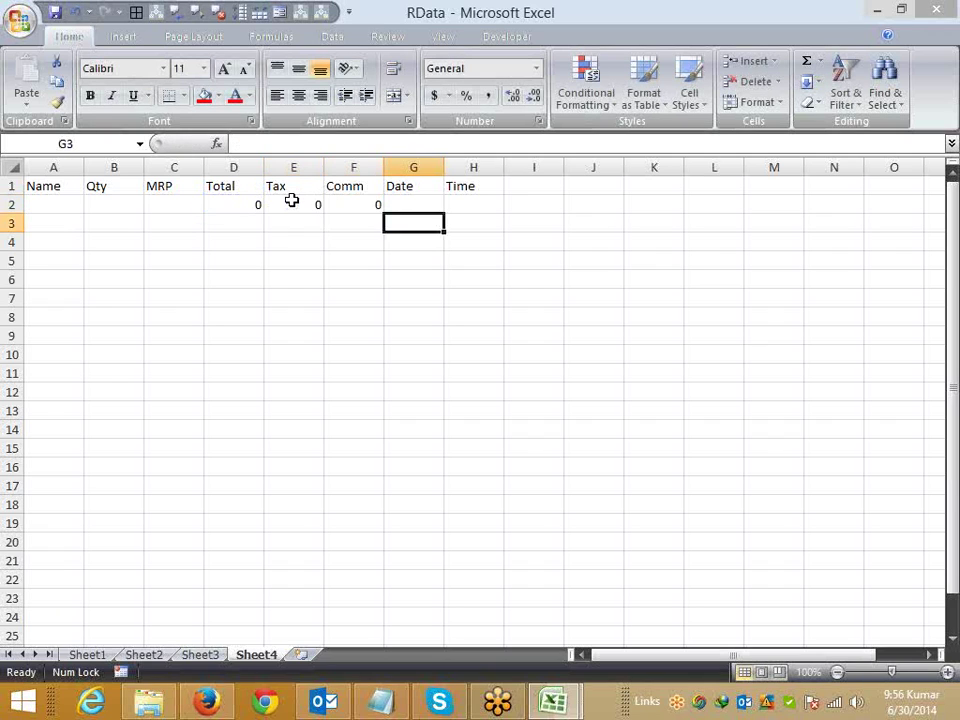
key(Up)
Step: Insert a blank column before Date and label it Total in G1
key(ctrl+space)
key(ctrl+shift+plus)
key(Up)
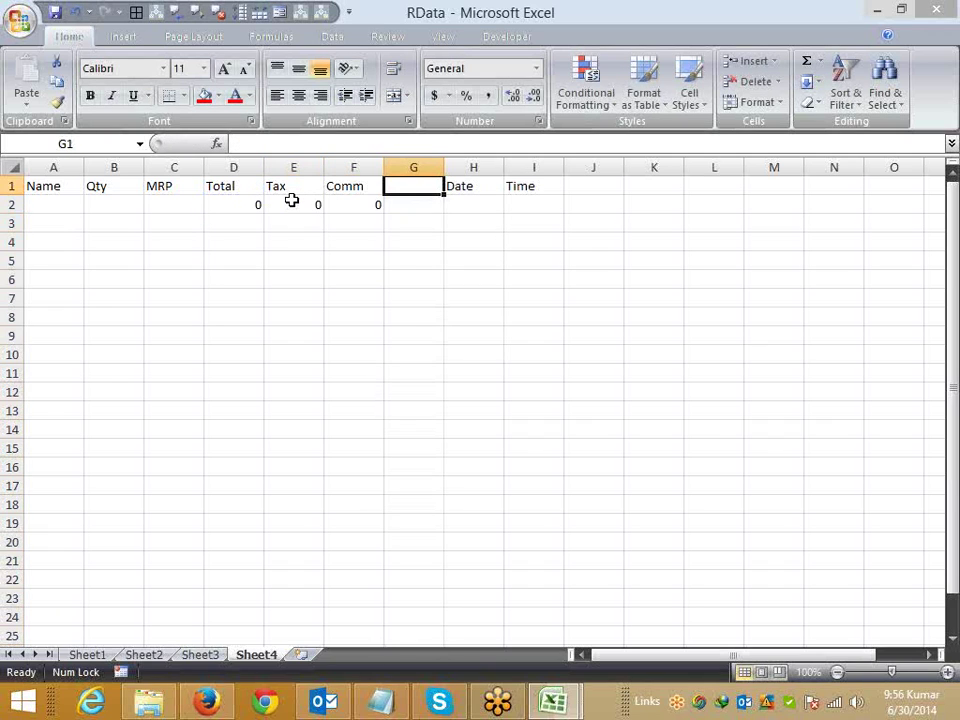
text(Total)
key(Return)
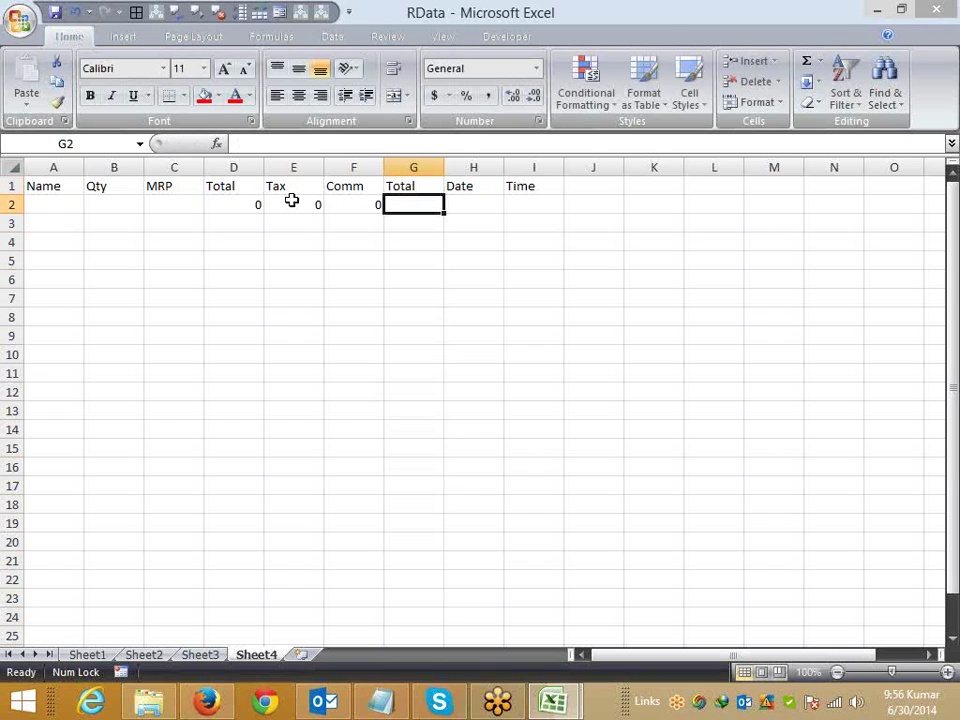
Step: Enter the grand total formula =D2+E2+F2 in G2
text(=)
key(Left)
key(Left)
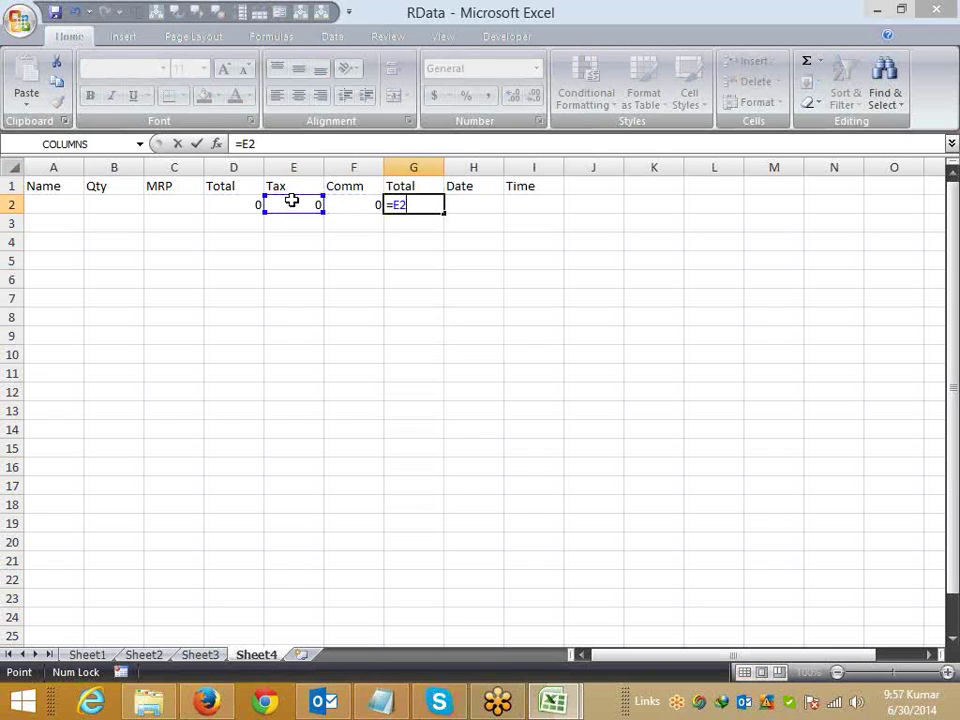
key(Left)
text(+)
key(Left)
key(Left)
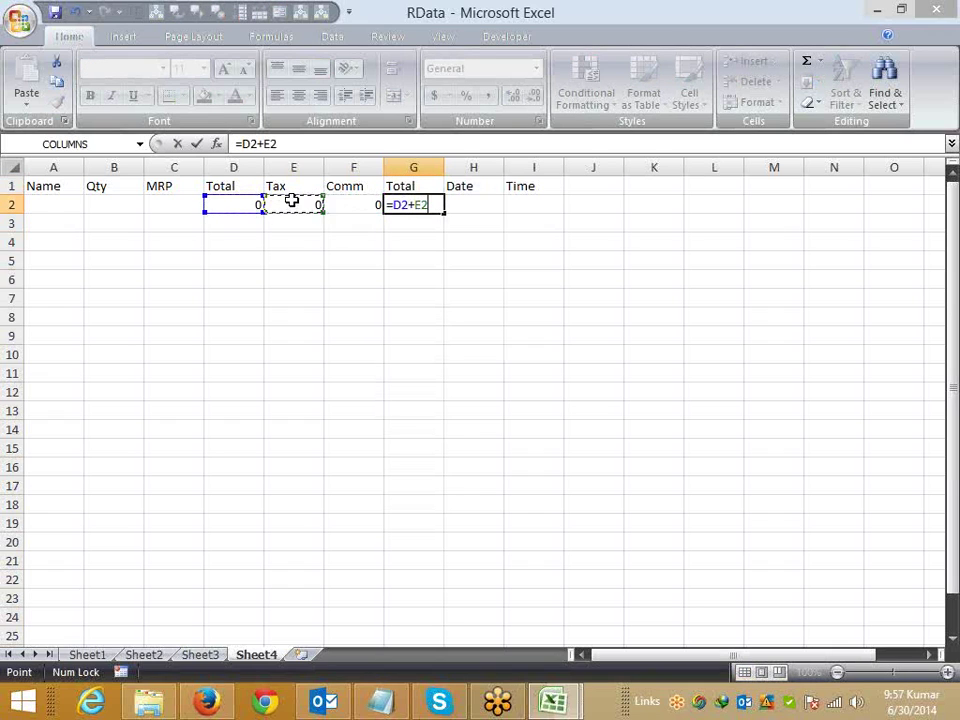
text(+)
key(Left)
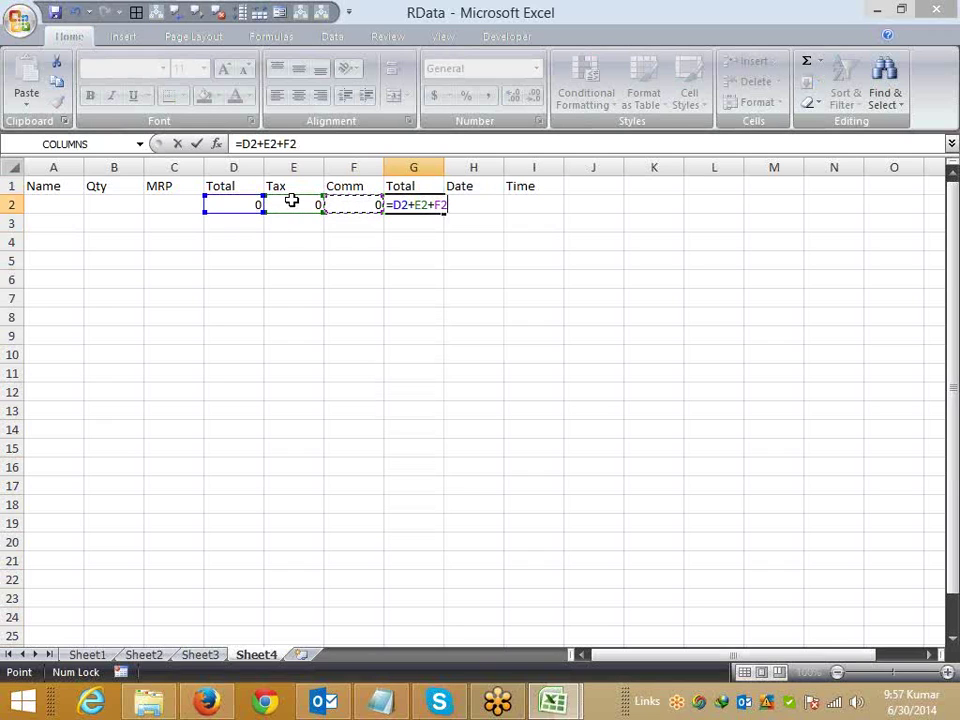
key(ctrl+Return)
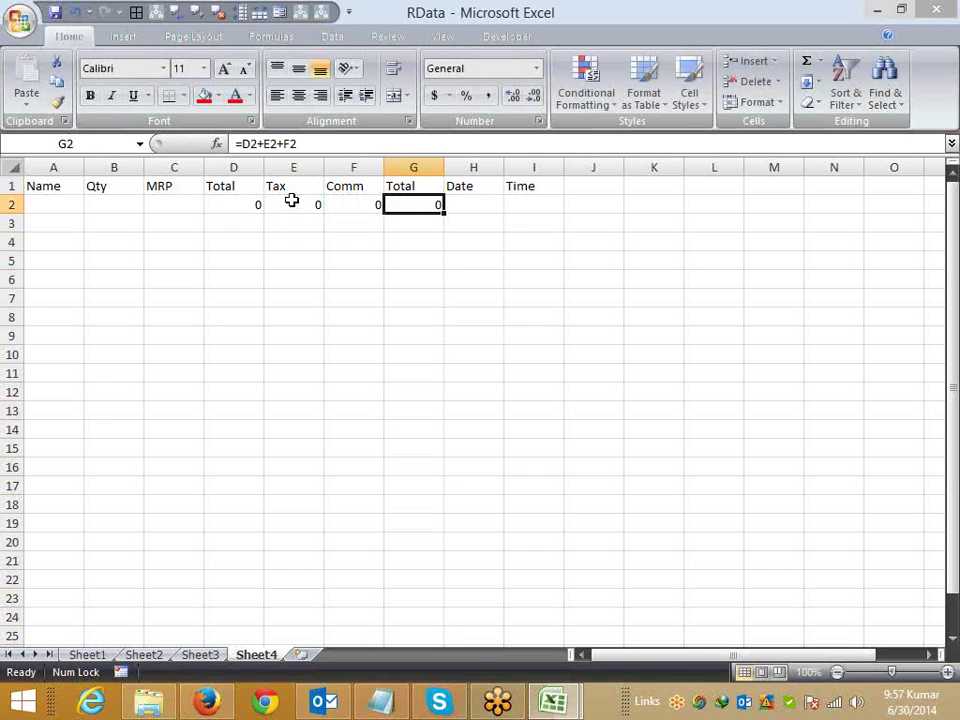
Step: Fill the D2:G2 formulas down through row 11
key(shift+Left)
key(shift+Left)
key(shift+Left)
key(shift+Down)
key(shift+Down)
key(shift+Down)
key(shift+Down)
key(shift+Down)
key(shift+Down)
key(shift+Down)
key(shift+Down)
key(shift+Down)
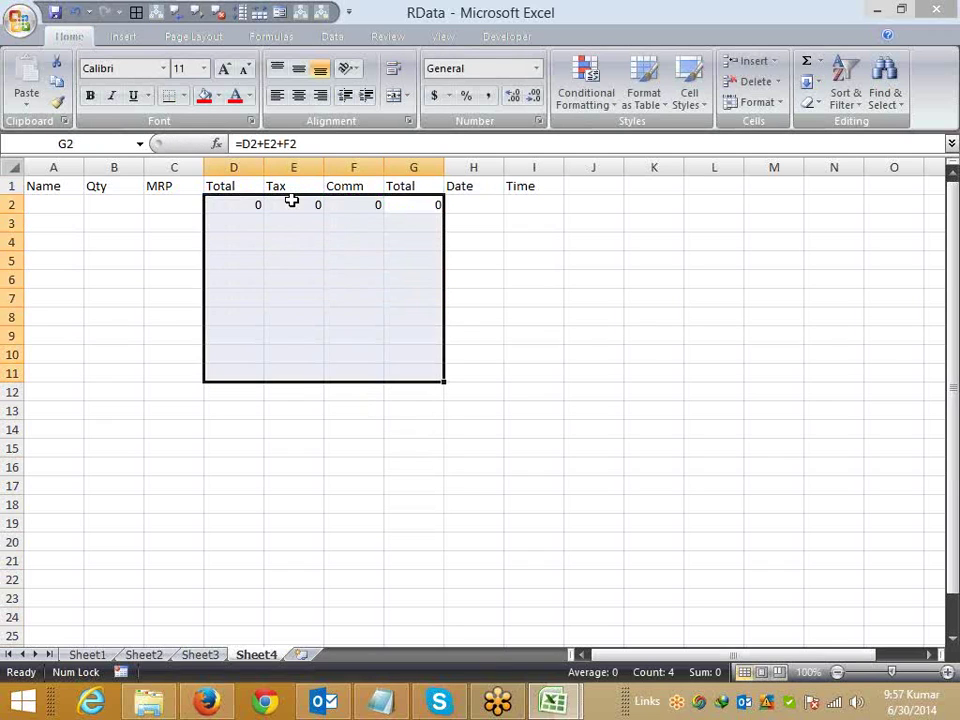
key(ctrl+d)
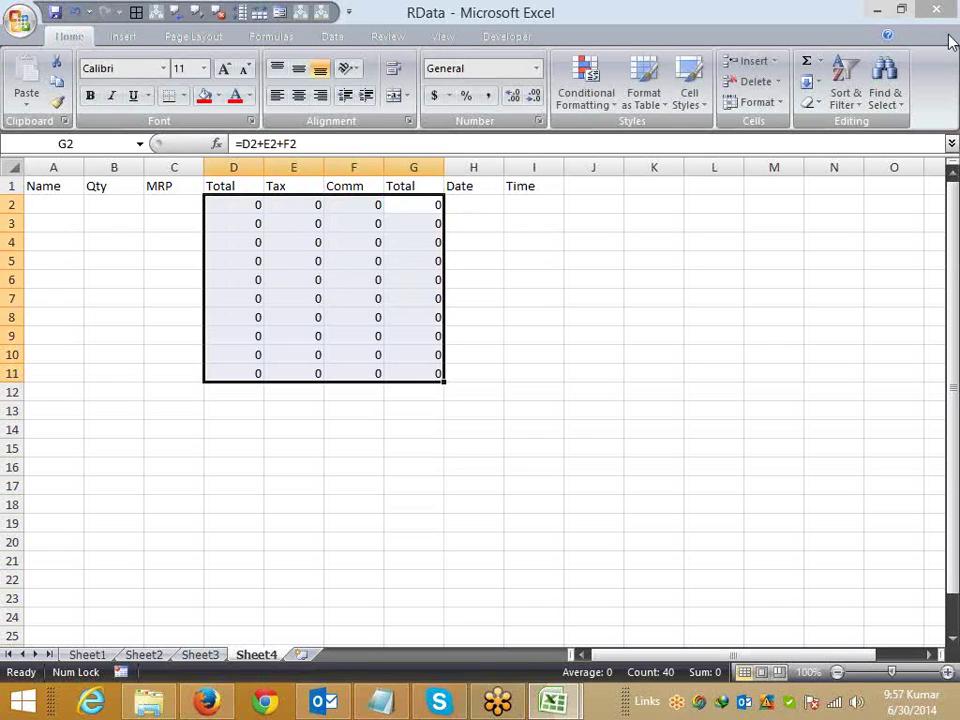
key(alt+F11)
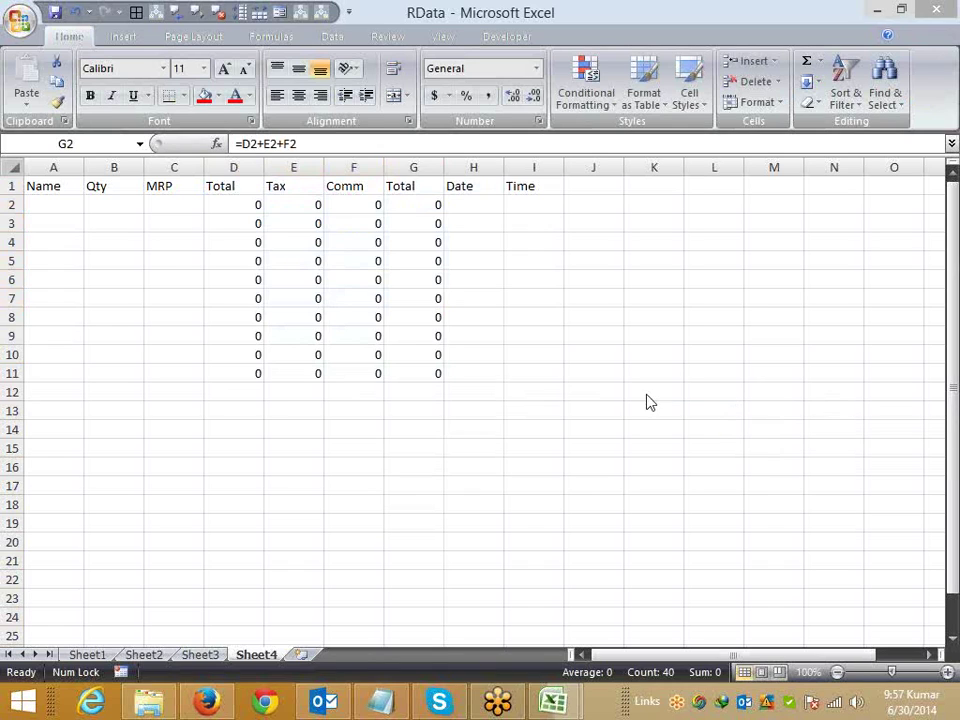
Step: Fill row 2 with a name, Qty 74 and MRP 123
click(125, 301)
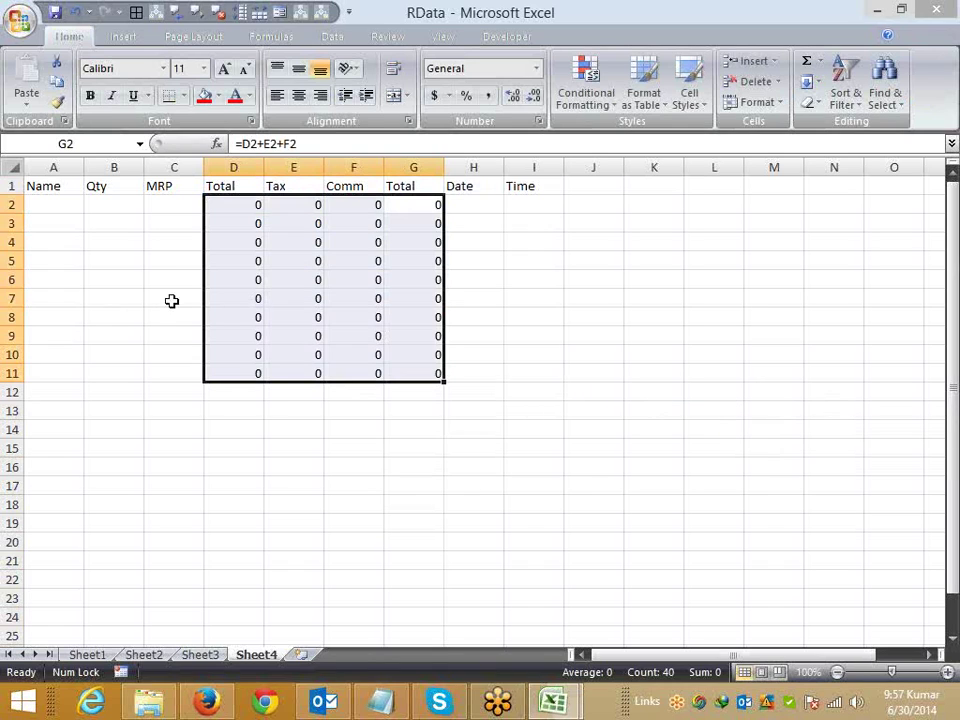
click(59, 202)
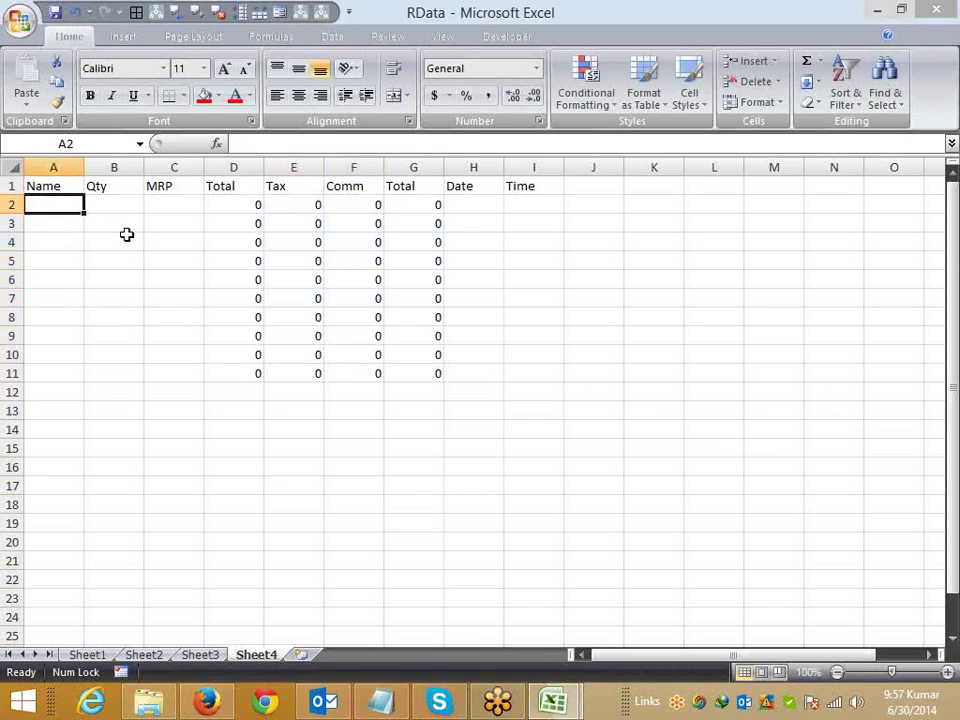
text(Name)
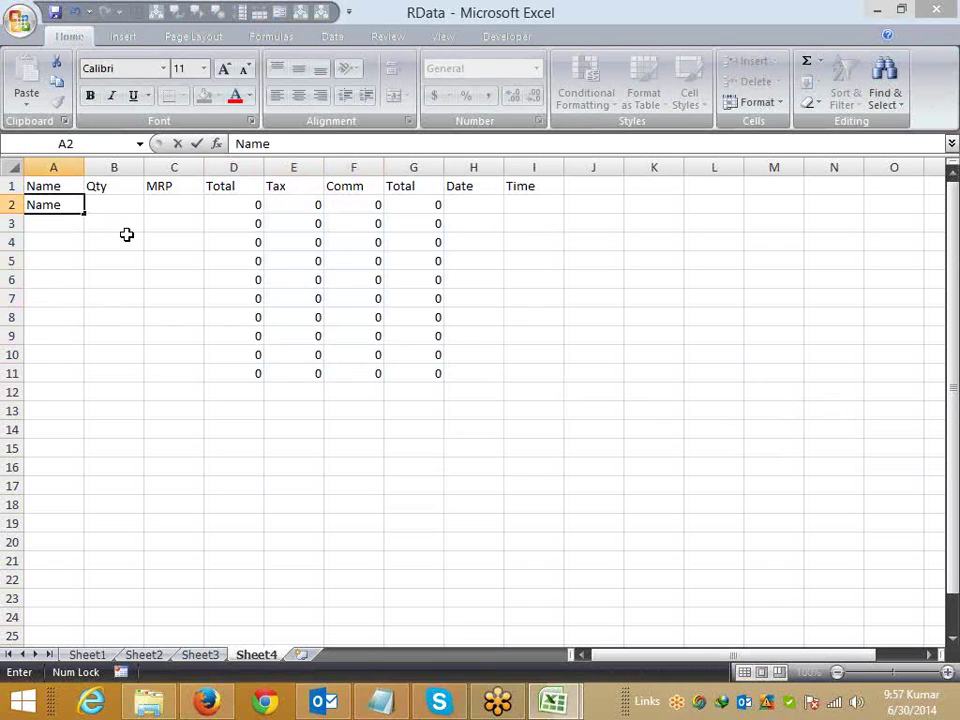
key(BackSpace)
key(BackSpace)
text(vin)
key(Tab)
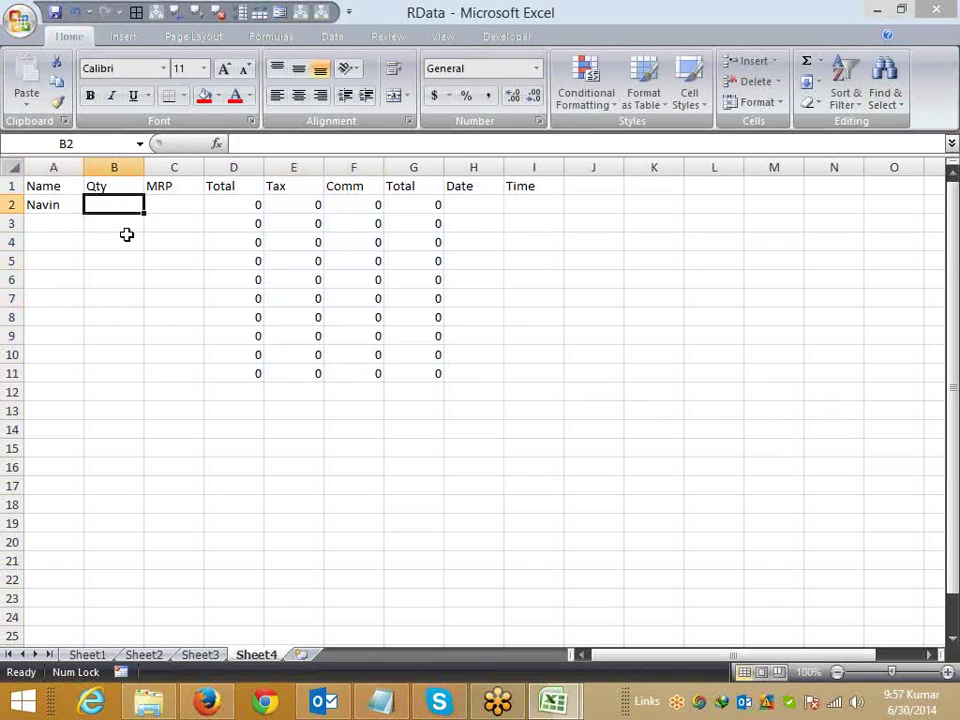
text(74)
key(Tab)
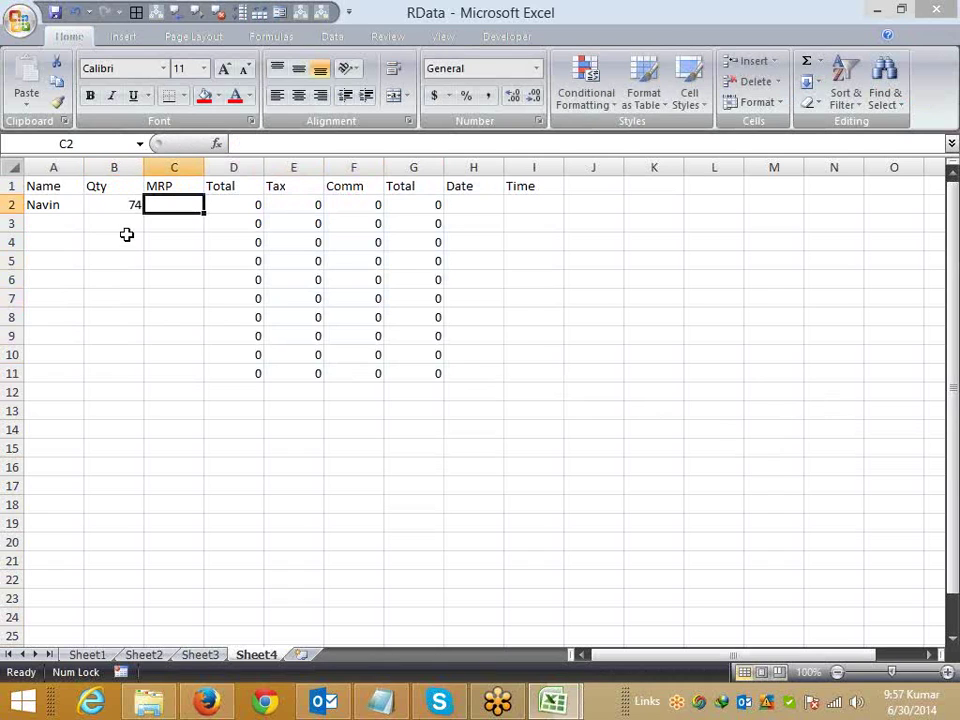
text(123)
key(Tab)
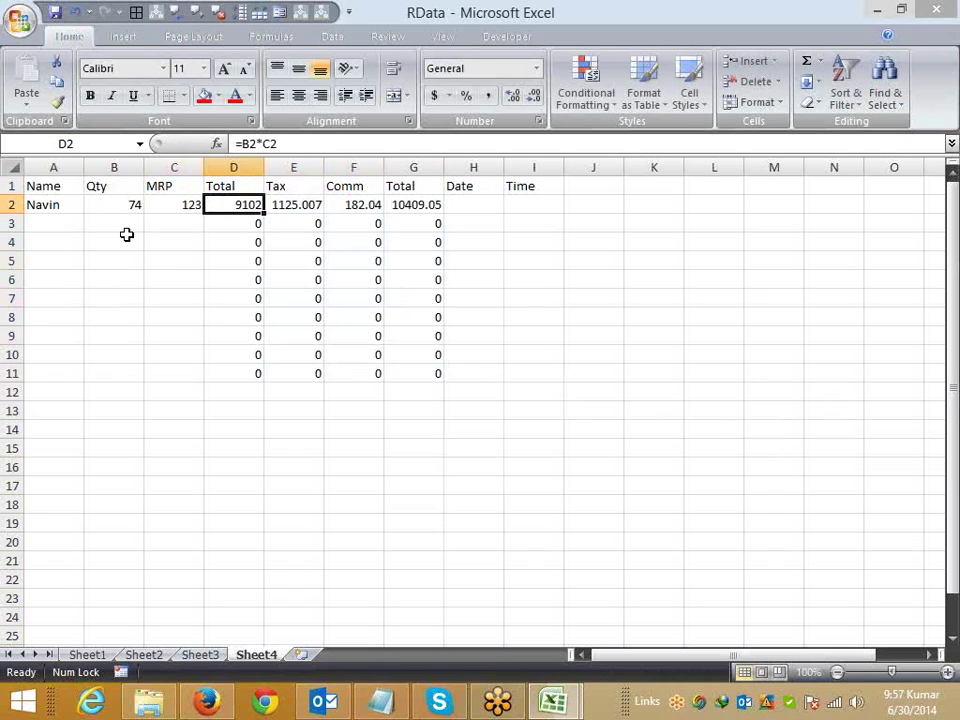
Step: Check the calculated row 2 values, try date 1/1 in H2, then clear it
key(Tab)
key(Tab)
key(Tab)
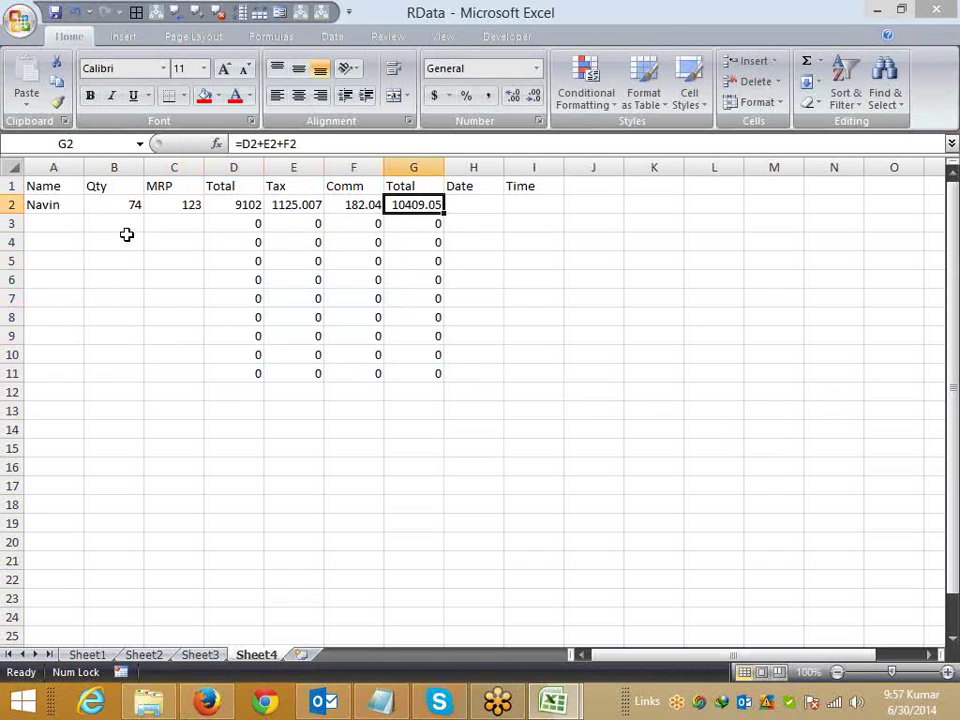
key(Left)
key(Left)
key(Left)
key(Left)
key(Right)
key(Right)
key(Right)
key(Right)
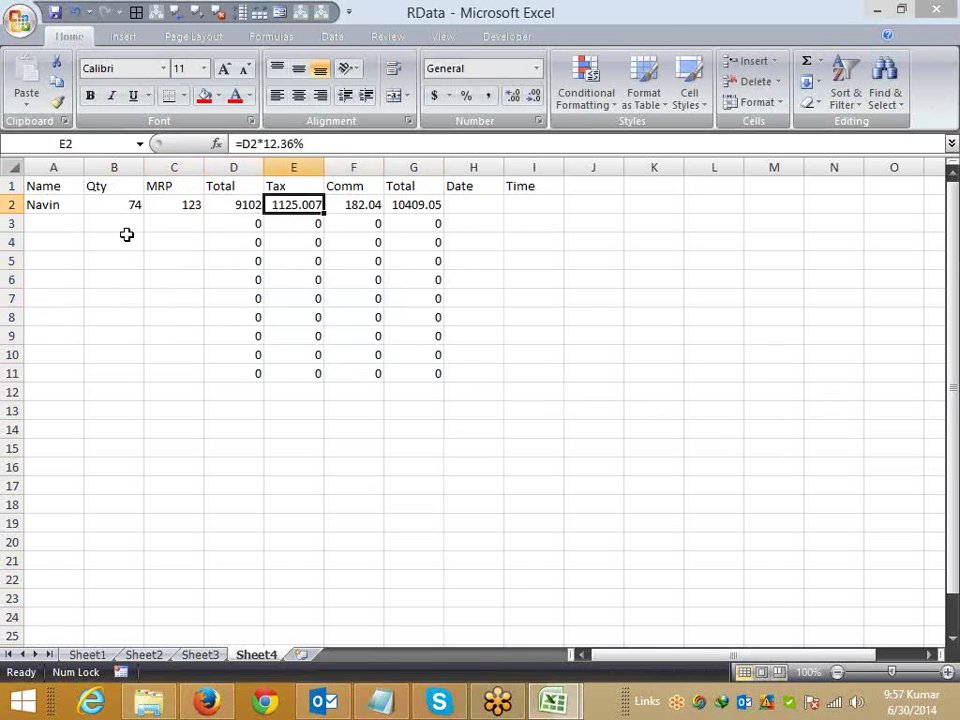
key(Right)
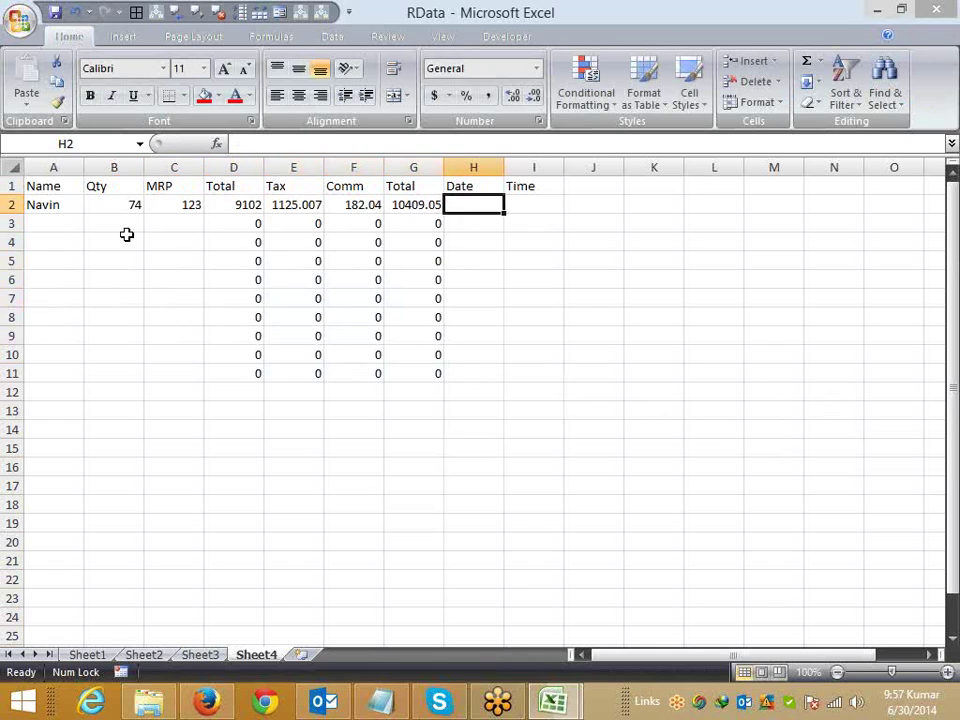
text(1/1)
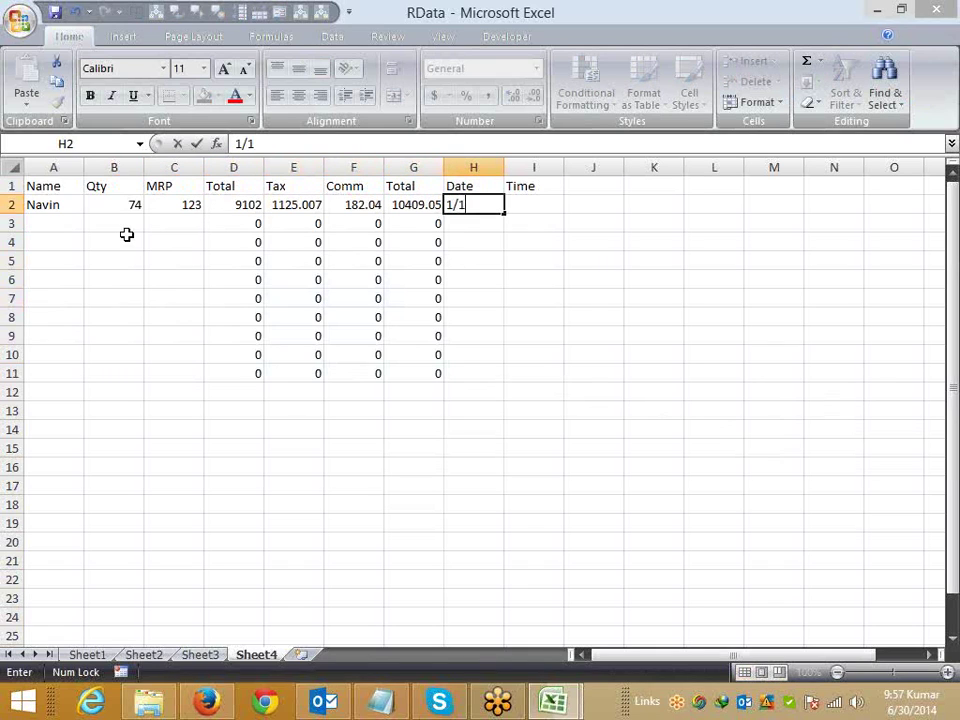
key(Right)
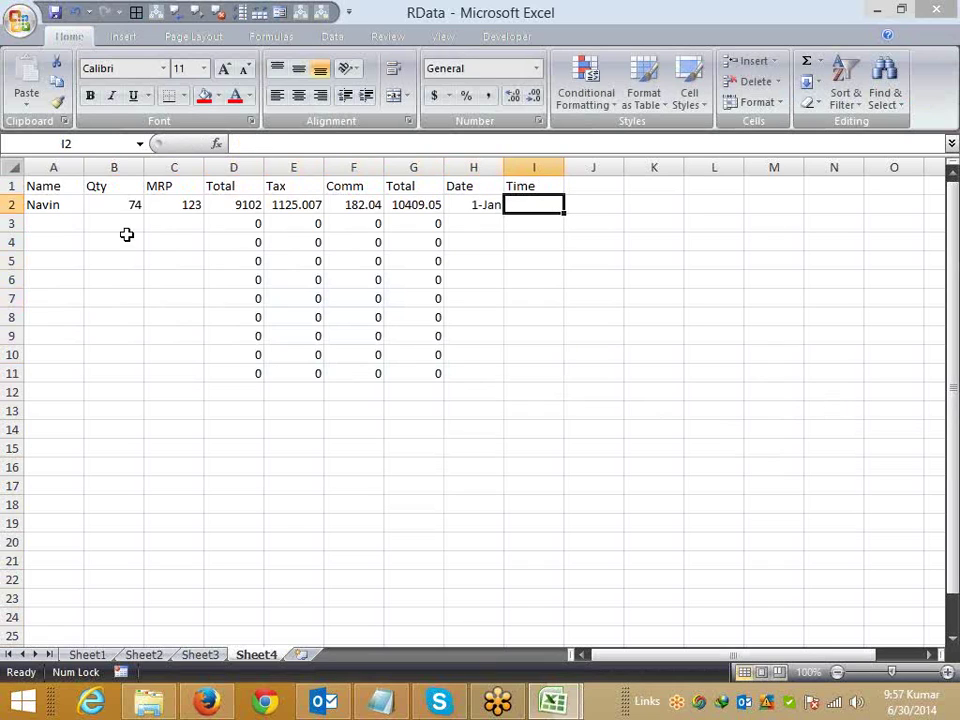
key(Left)
key(Delete)
key(Left)
key(Left)
key(Left)
key(Left)
key(Left)
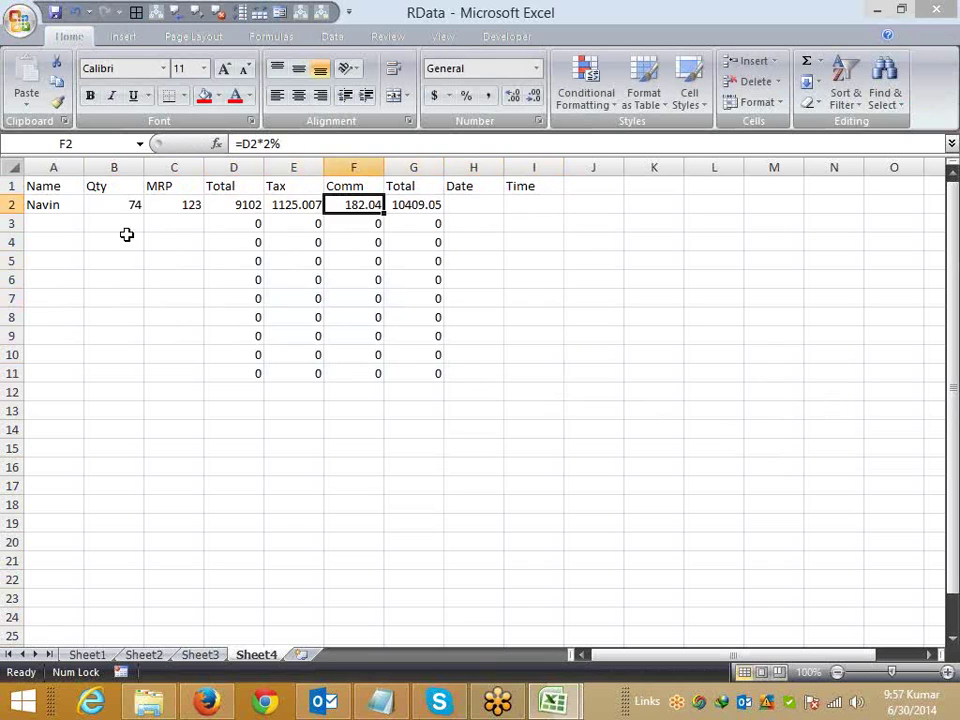
key(Left)
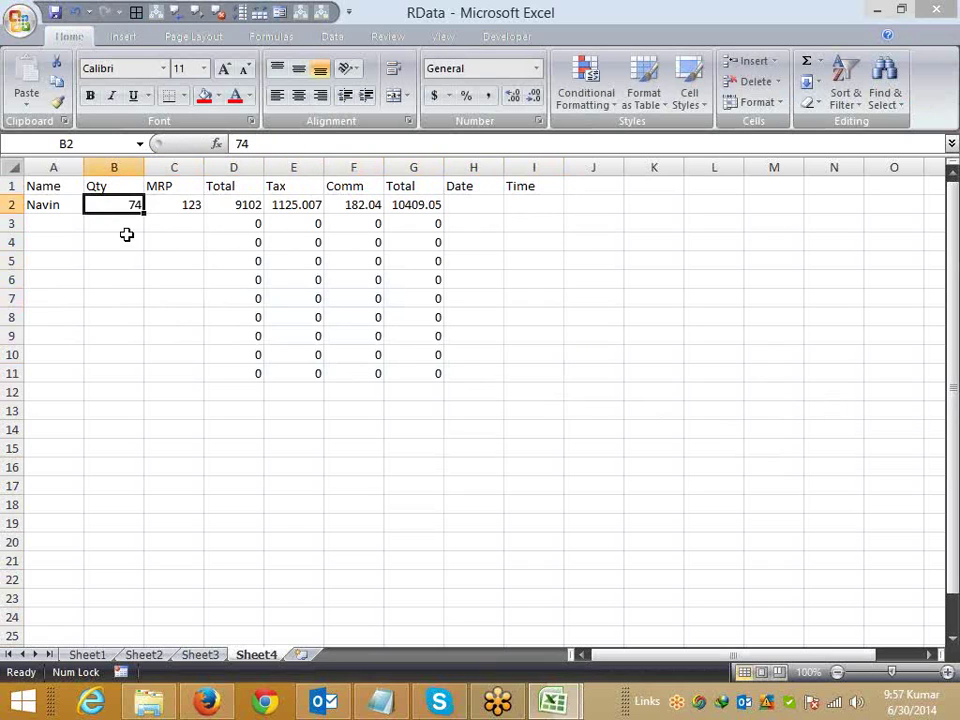
key(Right)
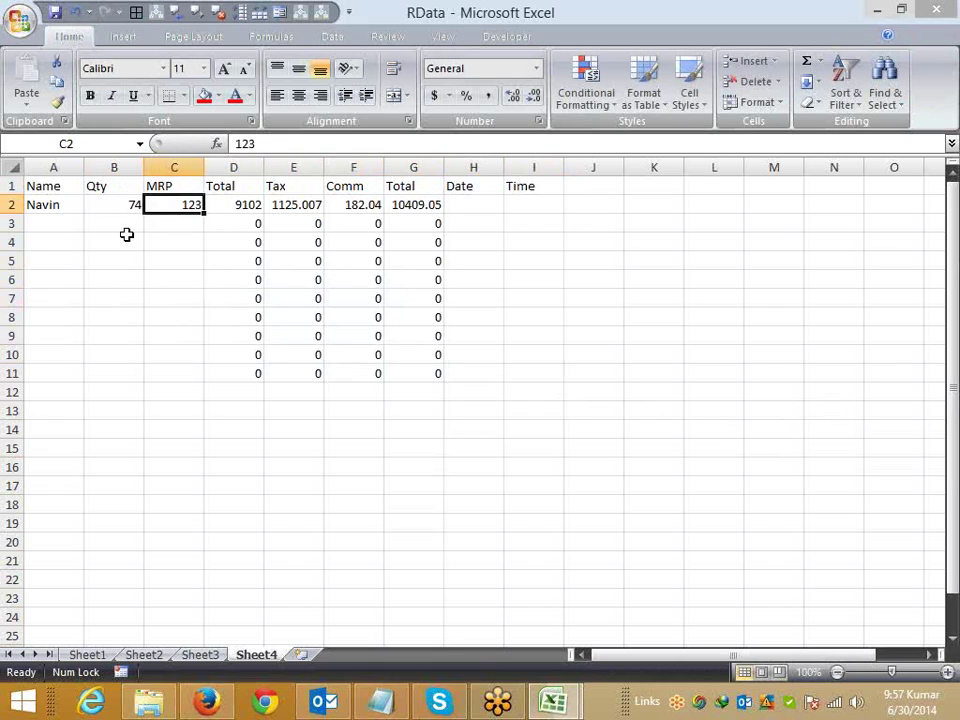
click(484, 204)
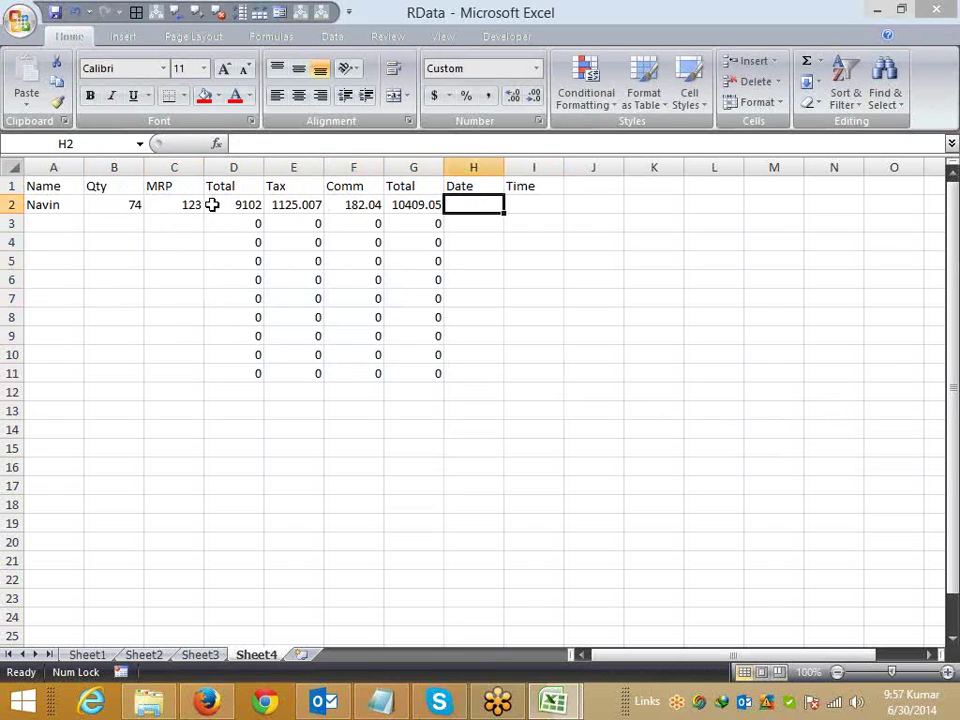
drag(73, 208, 177, 214)
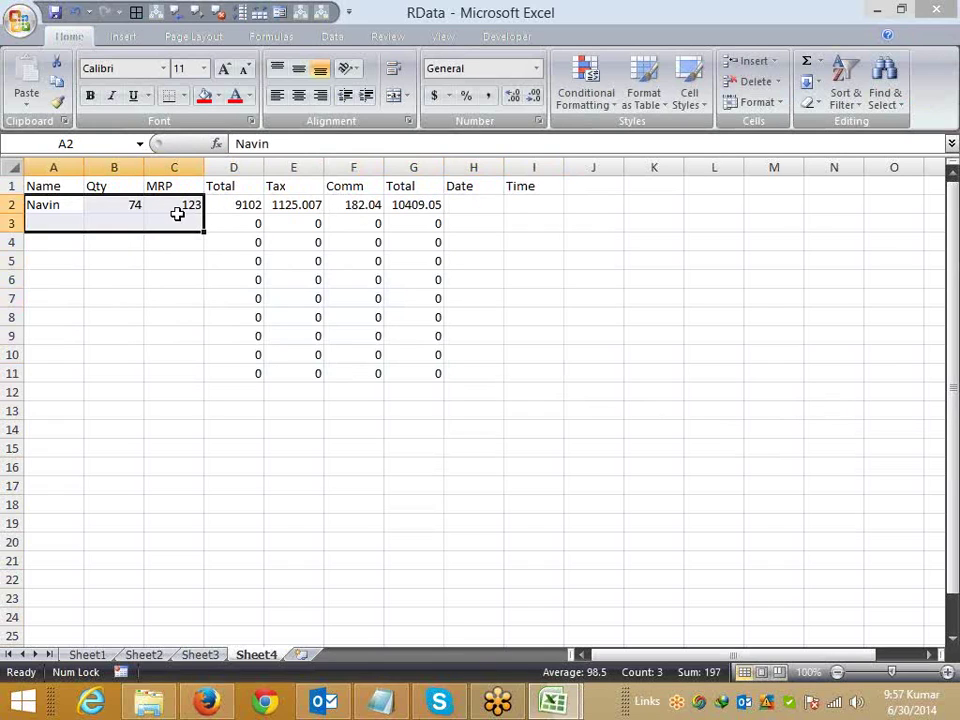
Step: Clear the row 2 inputs and unlock every cell on Sheet4
key(Delete)
click(476, 210)
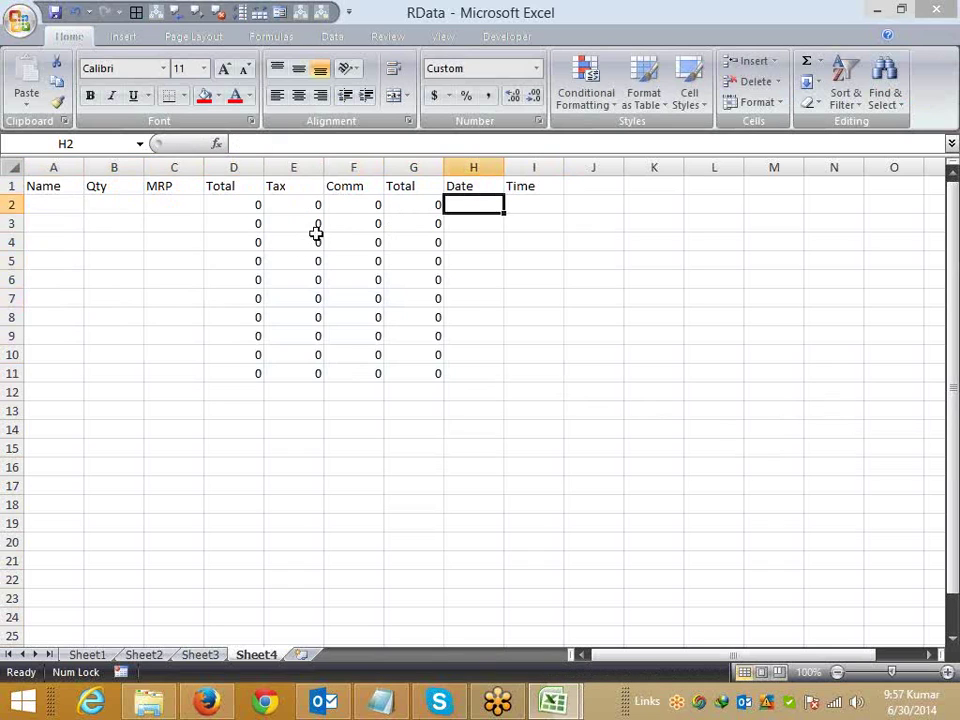
click(8, 166)
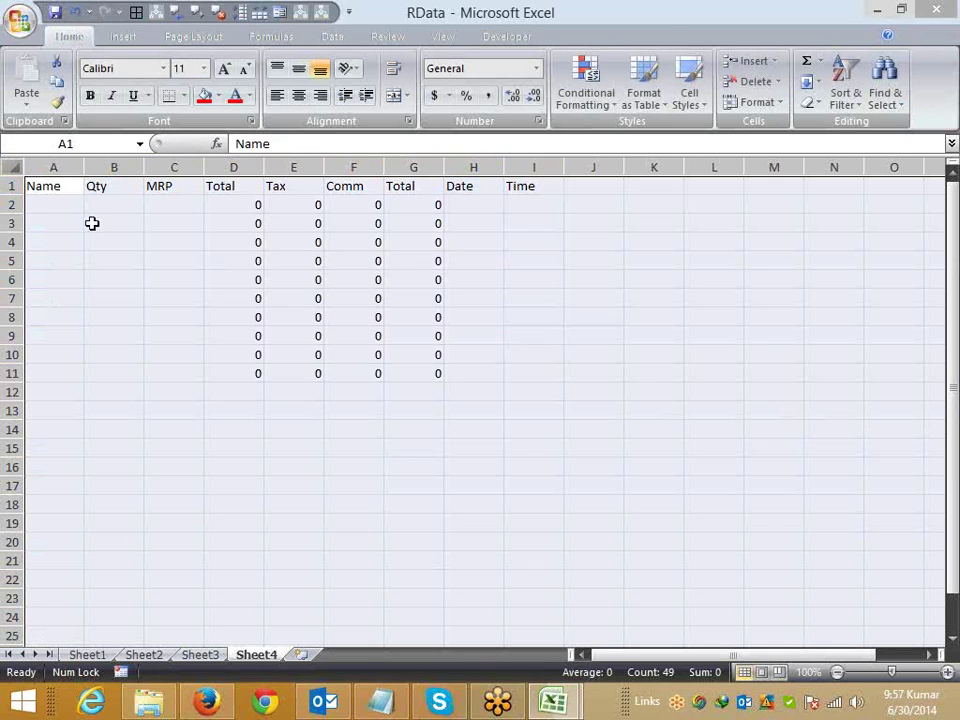
right_click(144, 227)
click(243, 395)
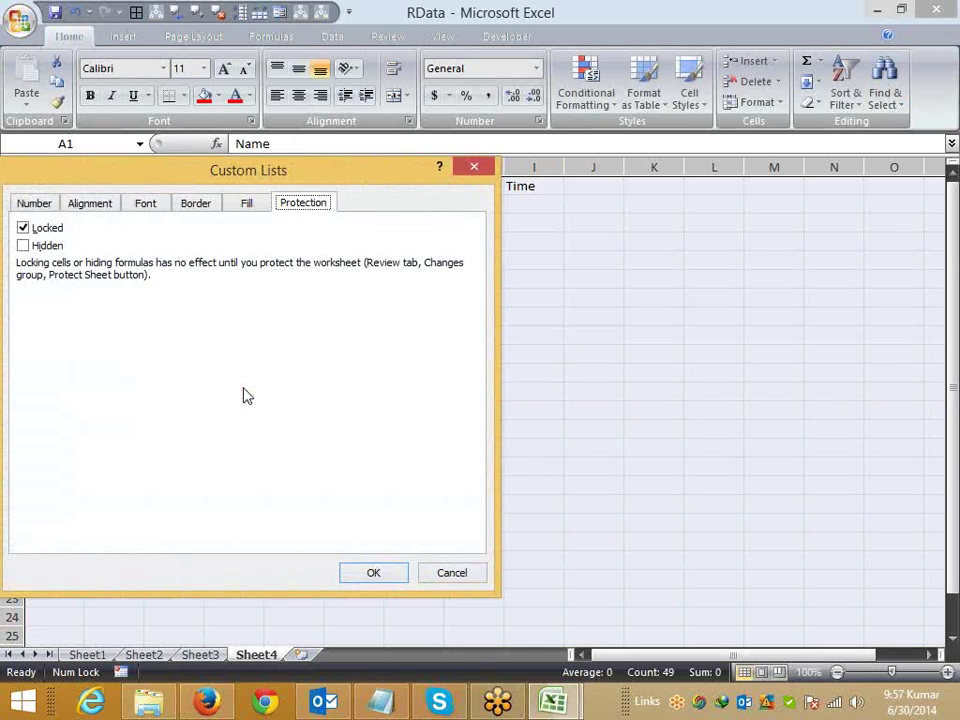
click(22, 228)
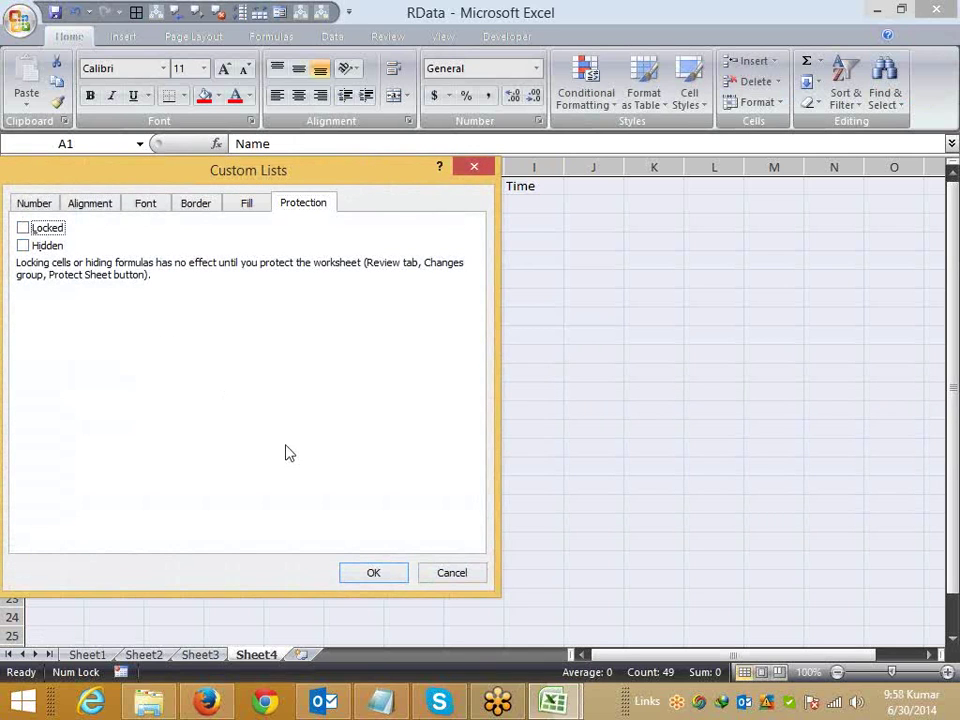
click(373, 572)
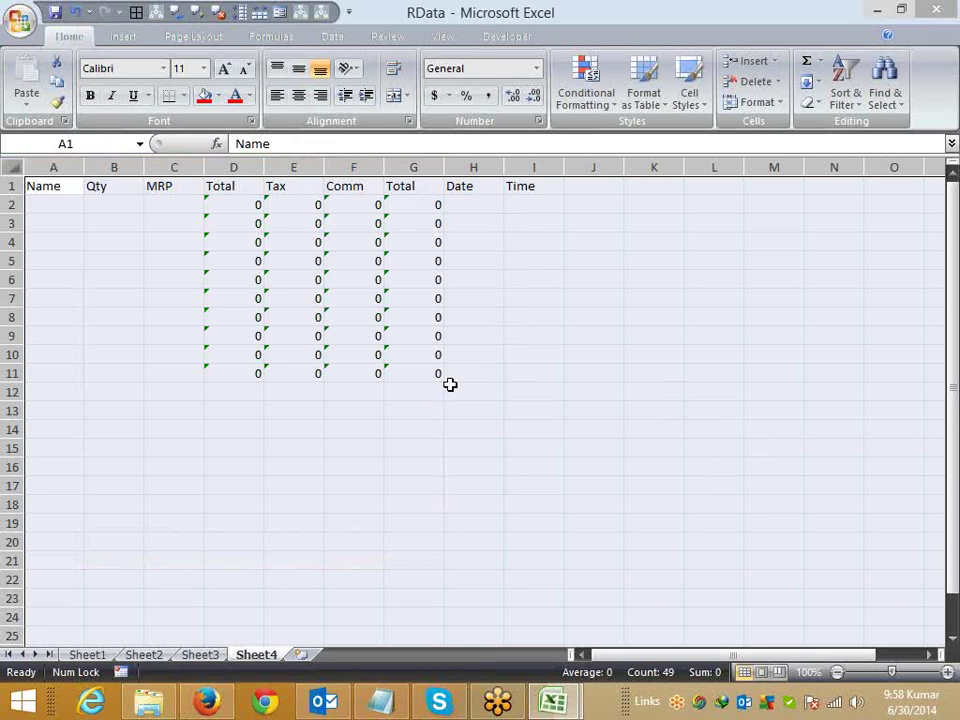
Step: Lock the formula columns D through G
click(413, 446)
click(225, 167)
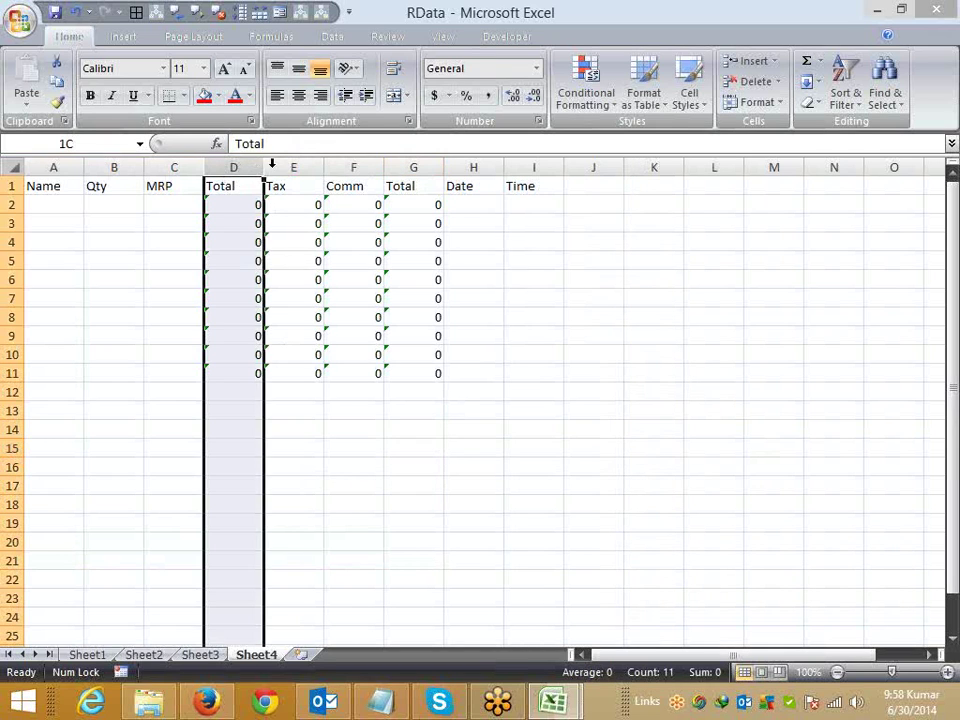
drag(271, 163, 400, 163)
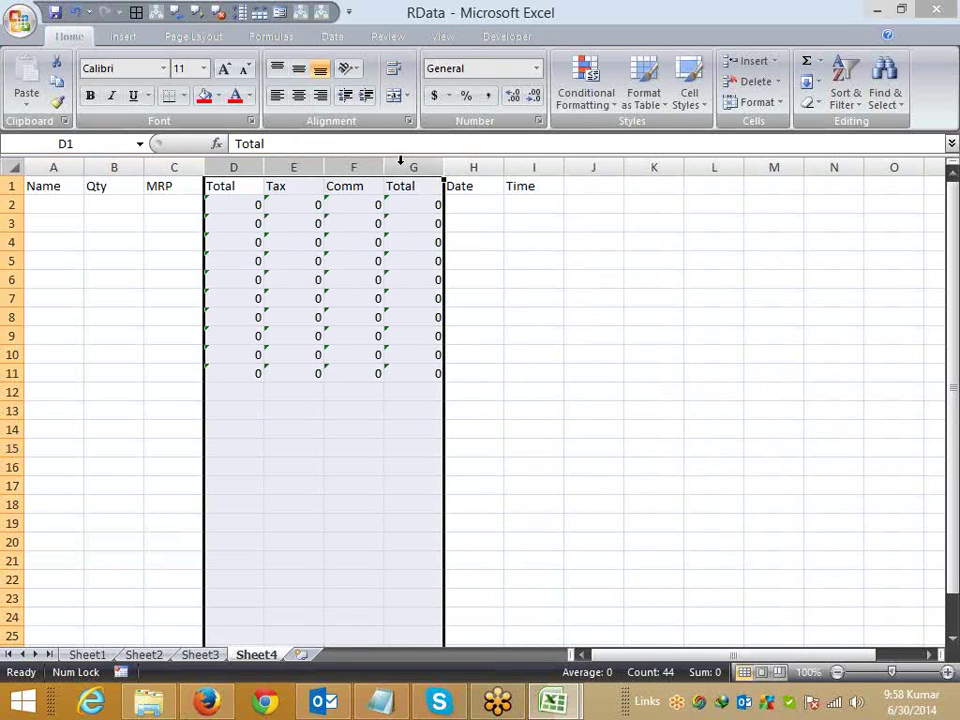
right_click(366, 164)
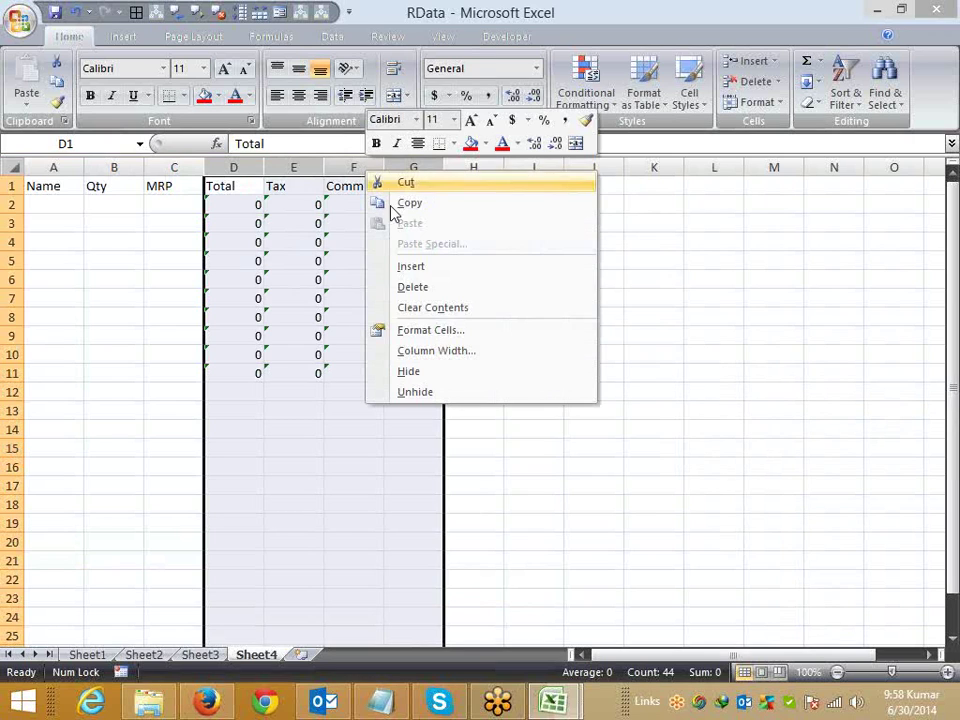
click(432, 330)
click(205, 161)
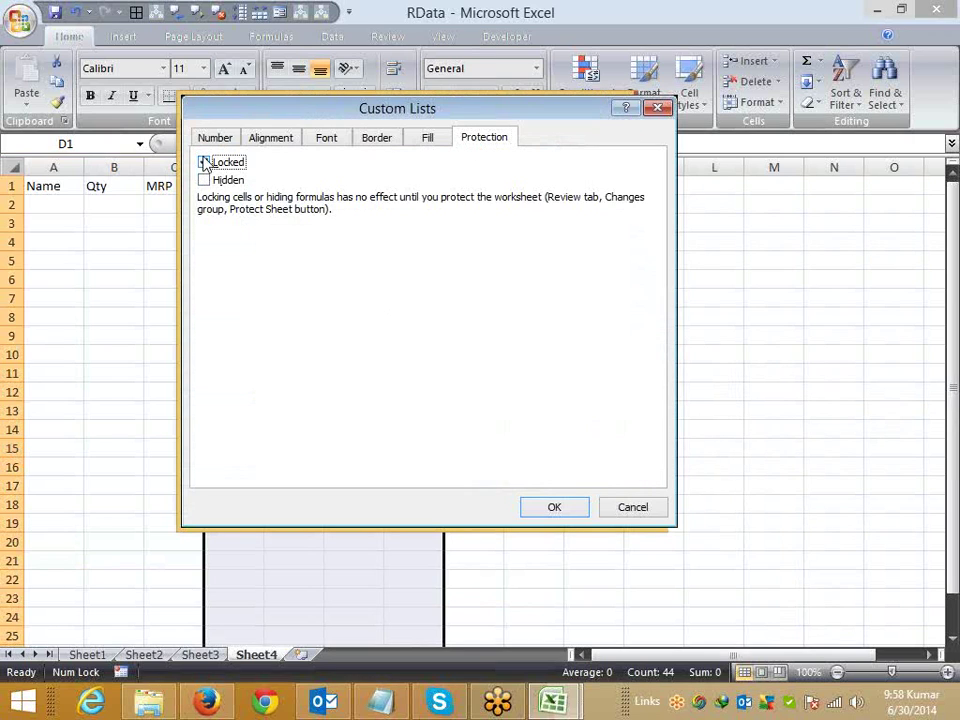
click(555, 507)
Step: Protect Sheet4 with 'Select locked cells' turned off
right_click(258, 655)
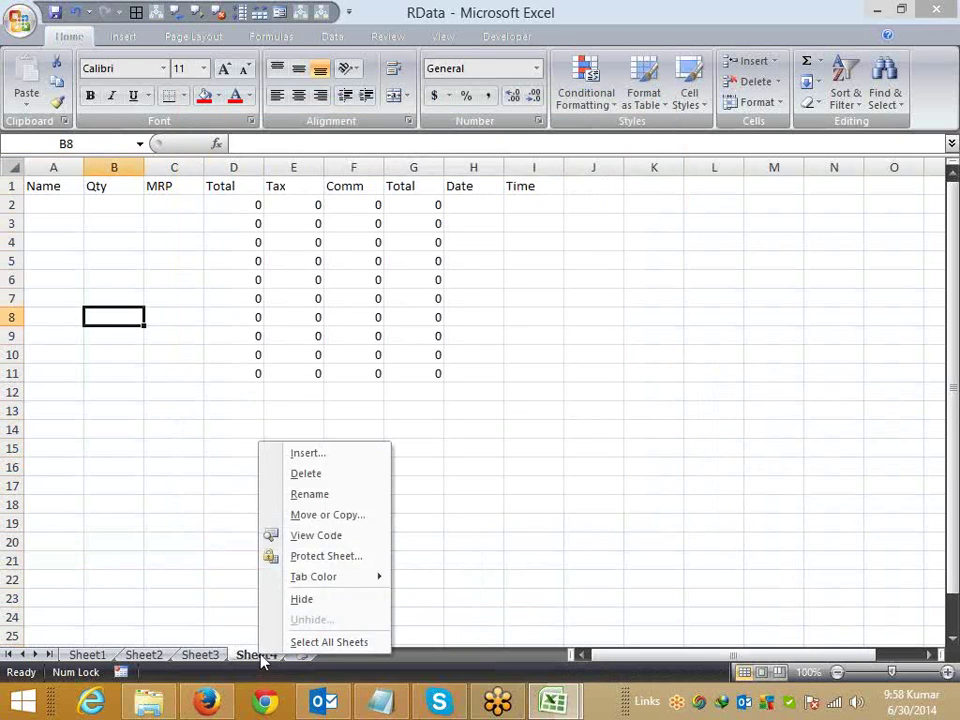
click(300, 556)
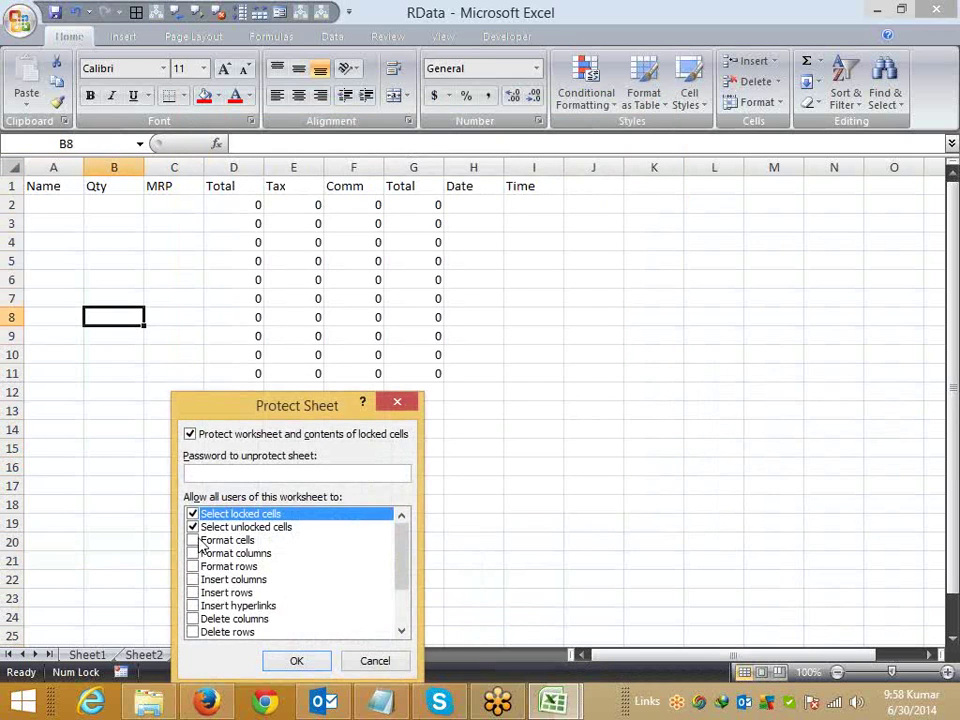
click(193, 514)
click(298, 661)
Step: Enter a name, Qty 74, MRP 221 and date 1/1 in row 2, checking the results
click(47, 204)
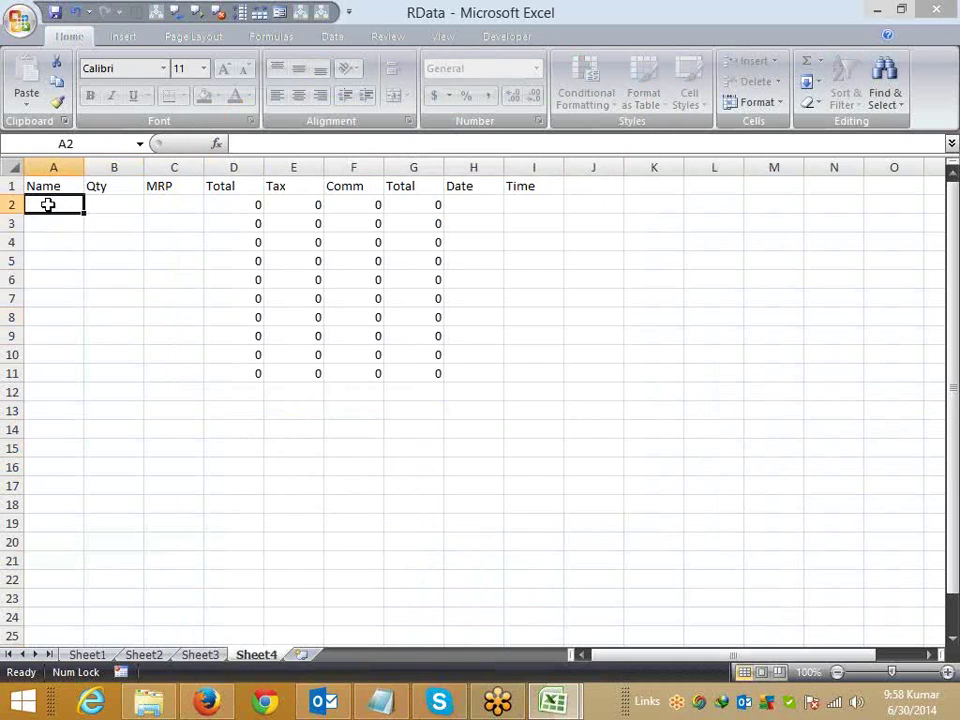
text(Navin)
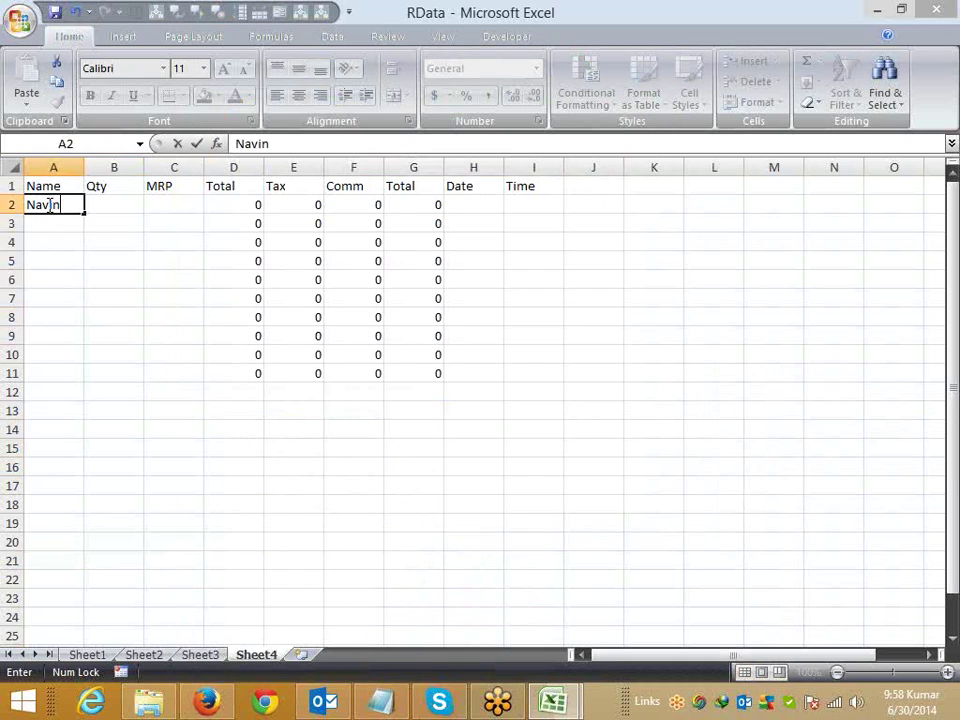
key(Tab)
text(74)
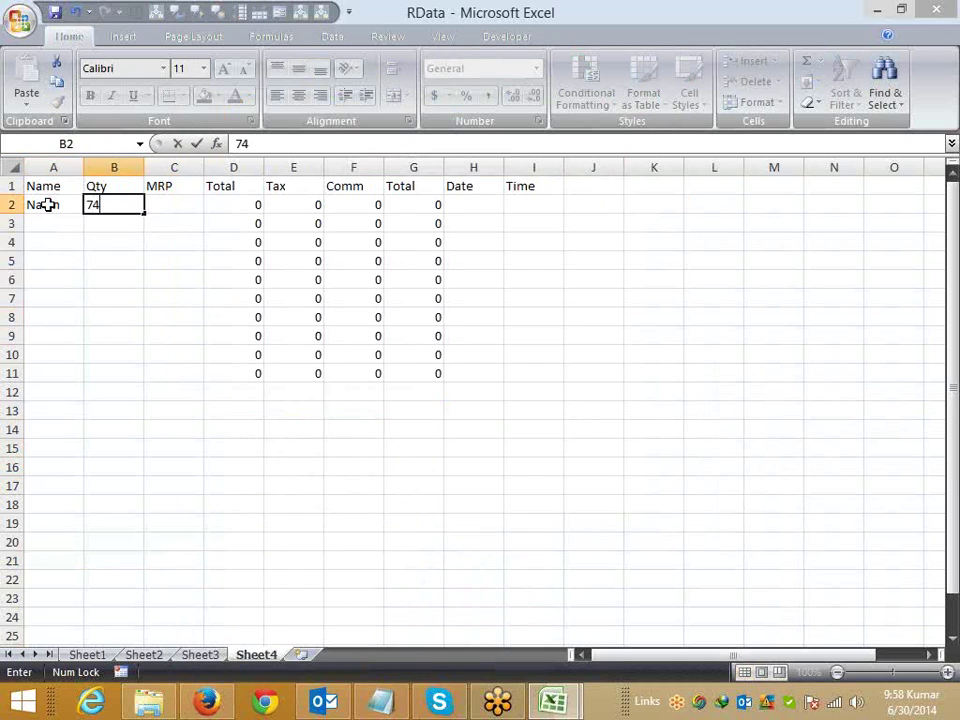
key(Tab)
text(221)
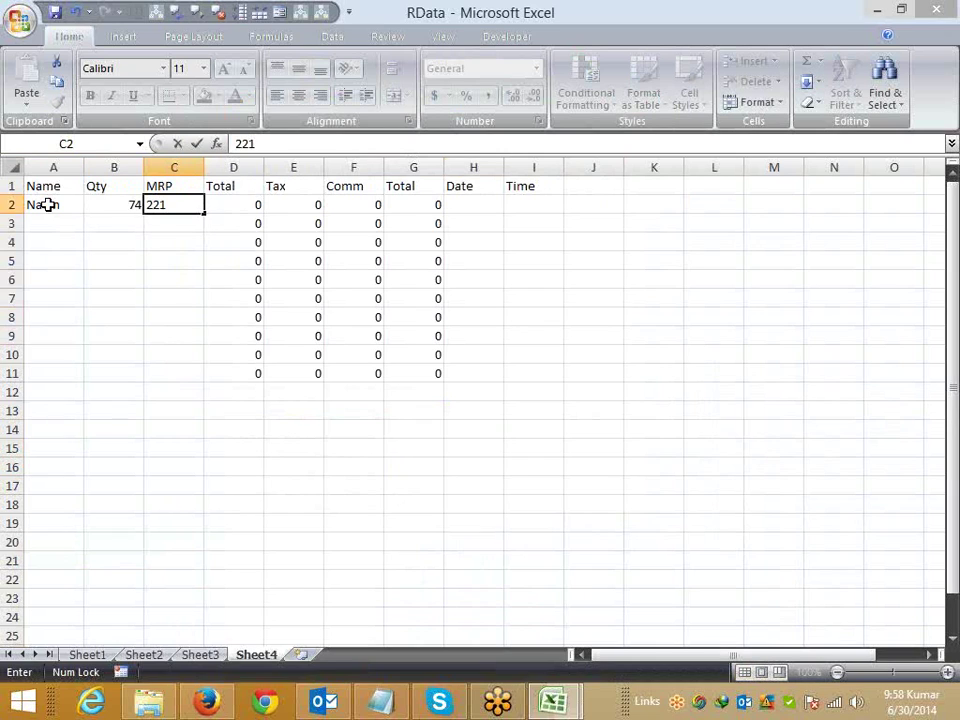
key(Tab)
text(1/1)
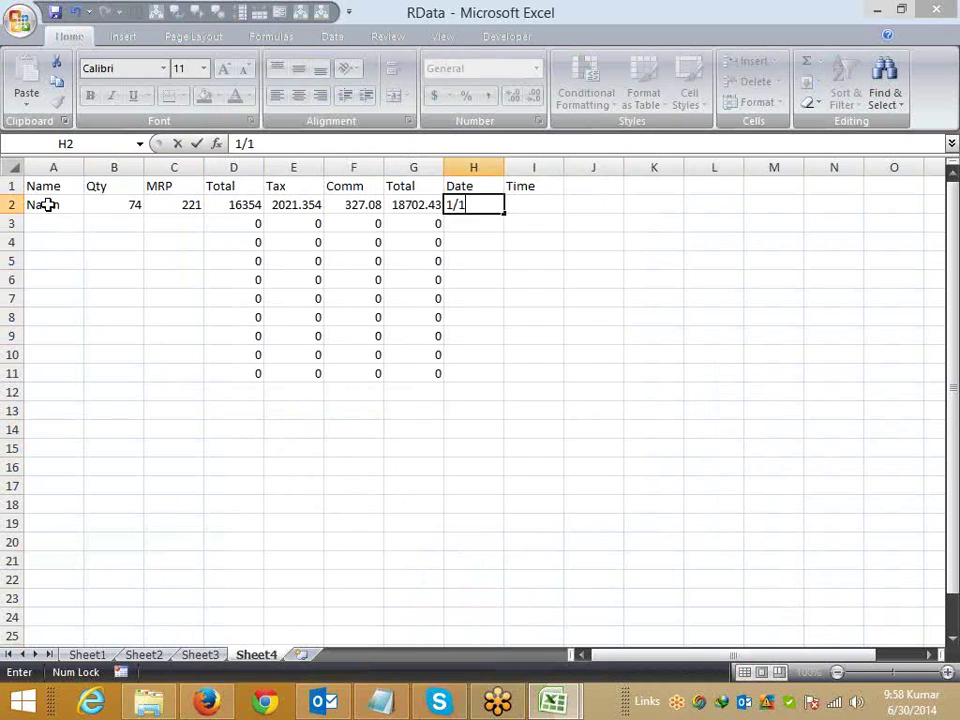
key(Return)
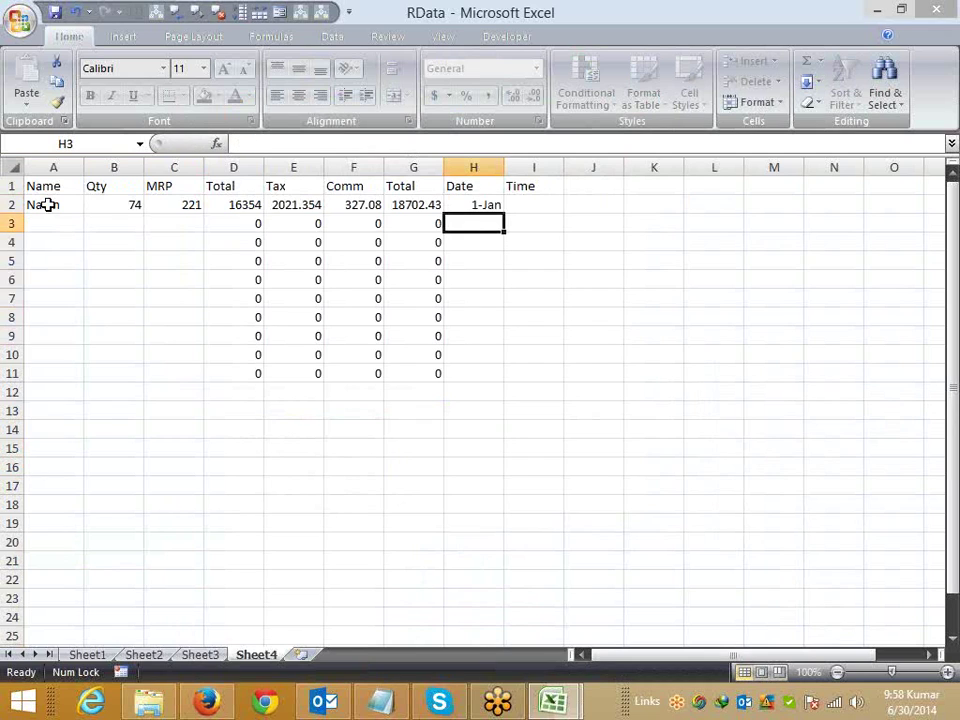
key(Up)
key(Left)
key(Right)
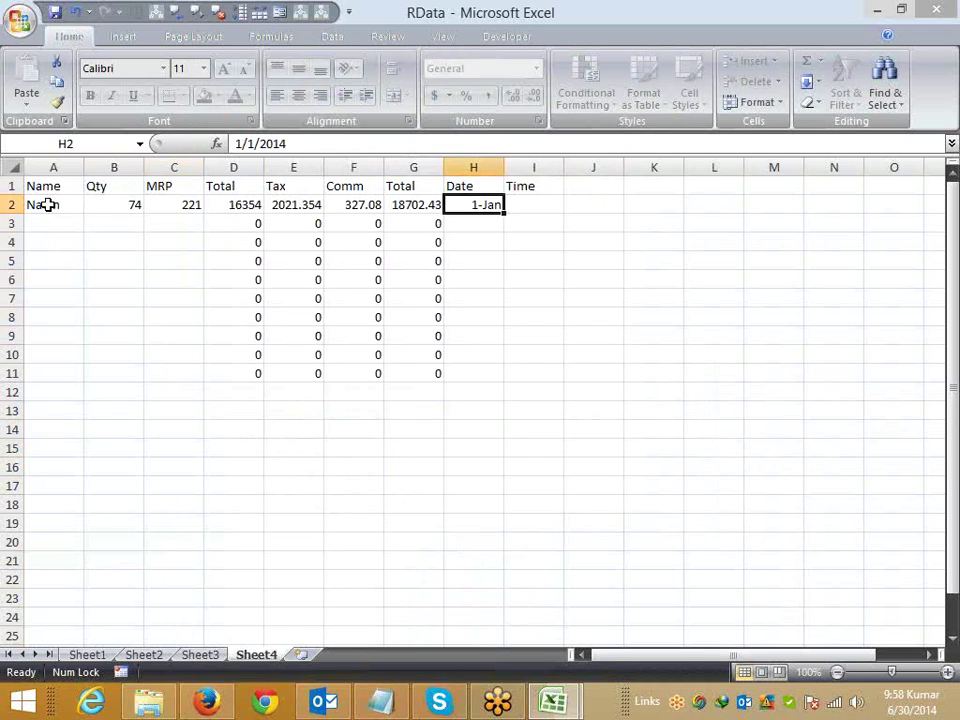
key(Left)
key(Left)
key(Left)
key(Left)
key(Left)
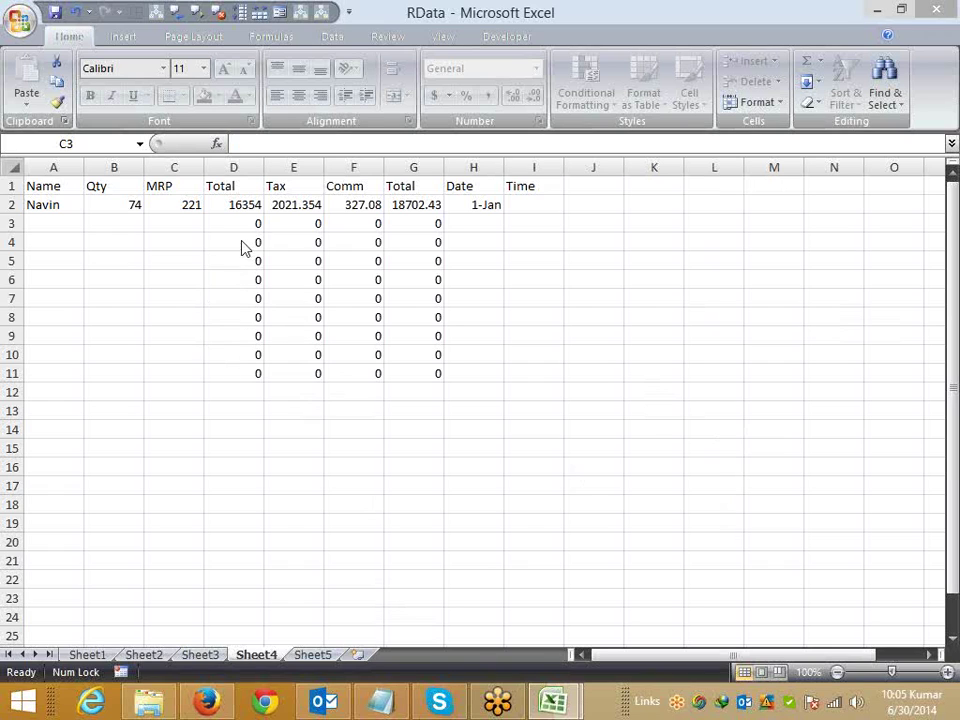
Step: On Sheet5, set F1's SUM formula to Hidden in Format Cells > Protection
click(488, 240)
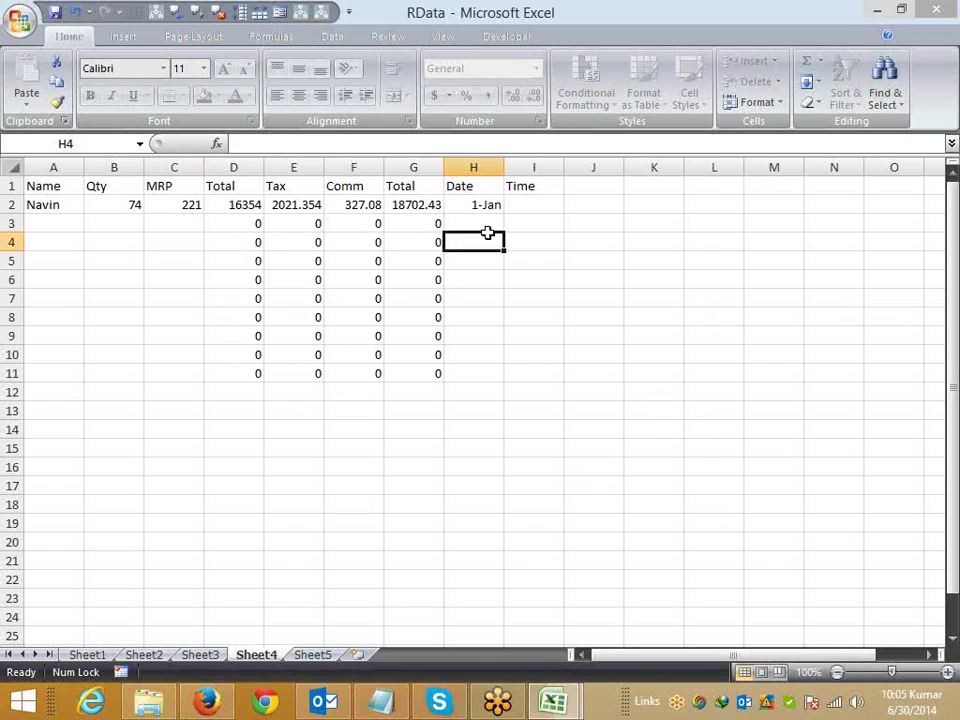
click(314, 654)
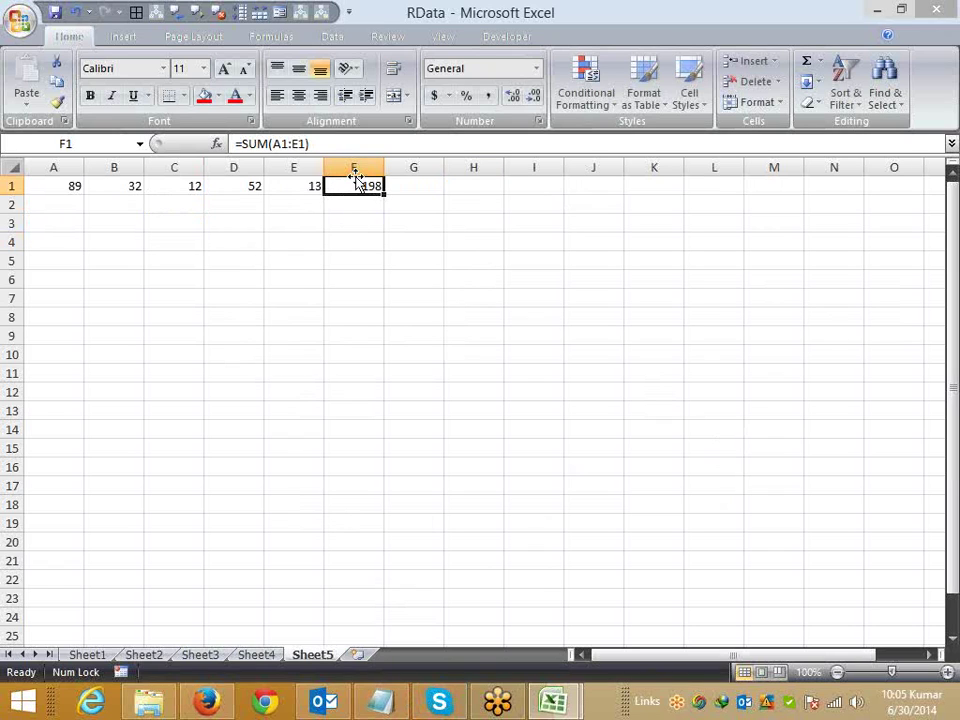
drag(311, 147, 123, 135)
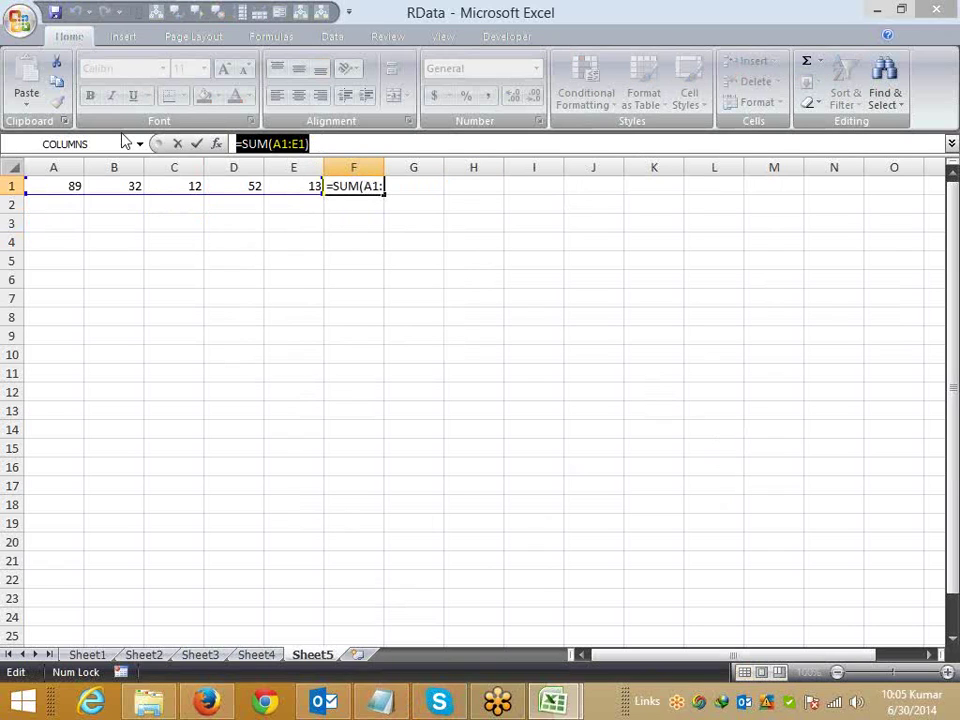
key(Escape)
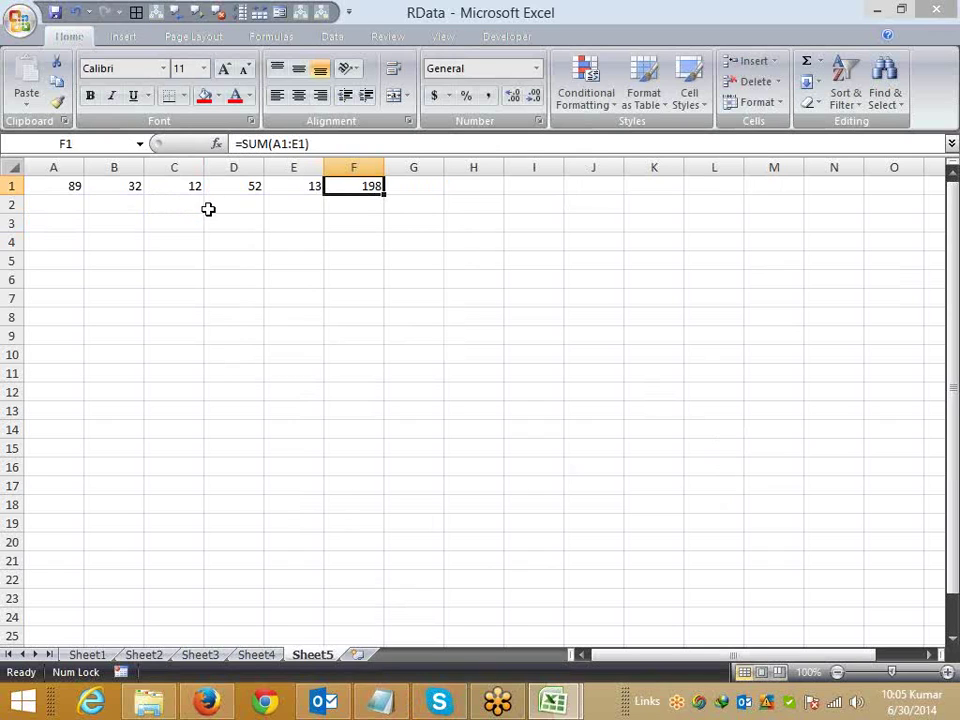
right_click(357, 188)
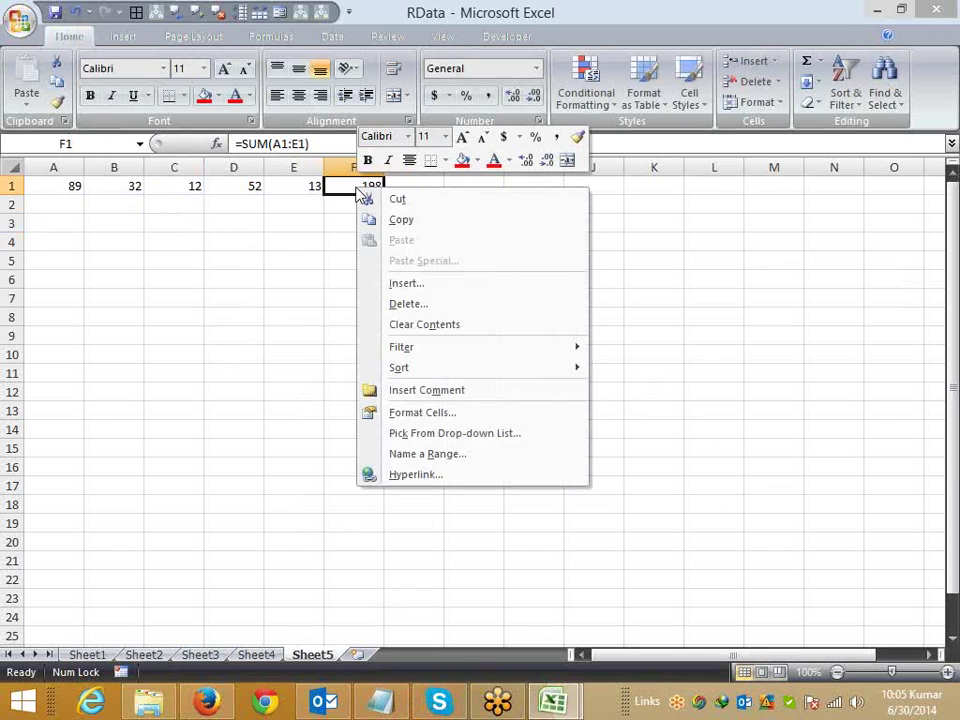
click(422, 412)
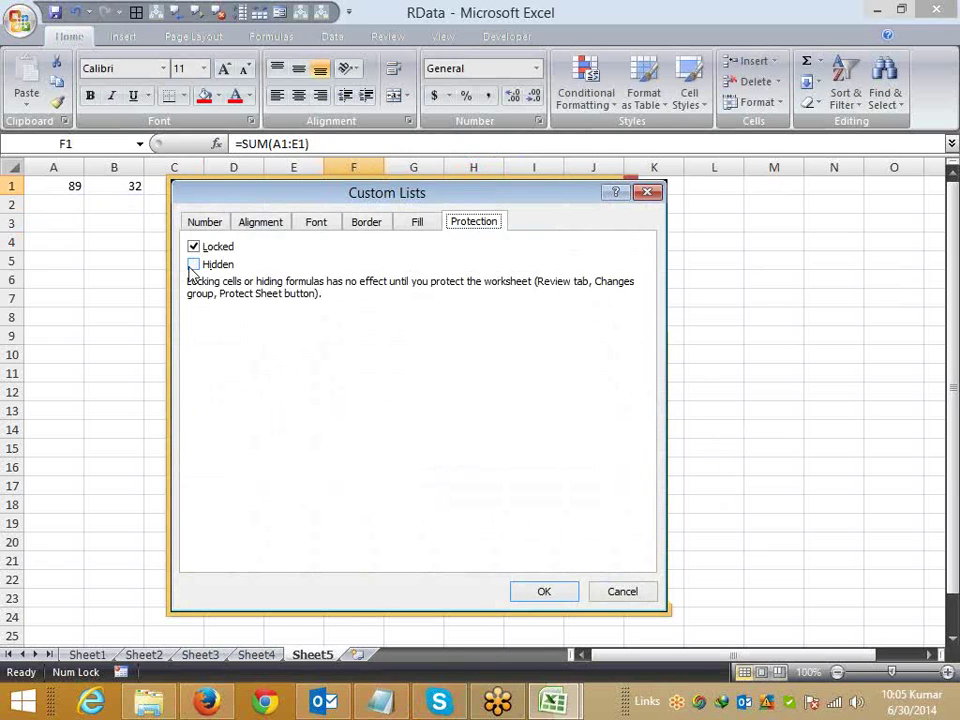
click(193, 264)
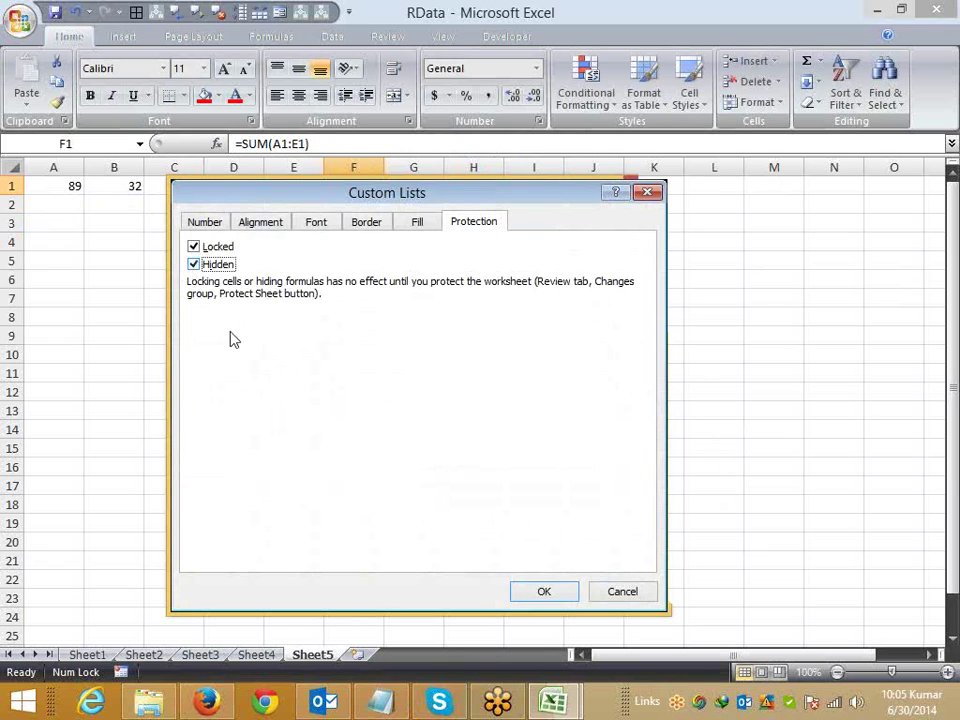
click(544, 591)
Step: Protect Sheet5 without a password and confirm edits are blocked
right_click(310, 655)
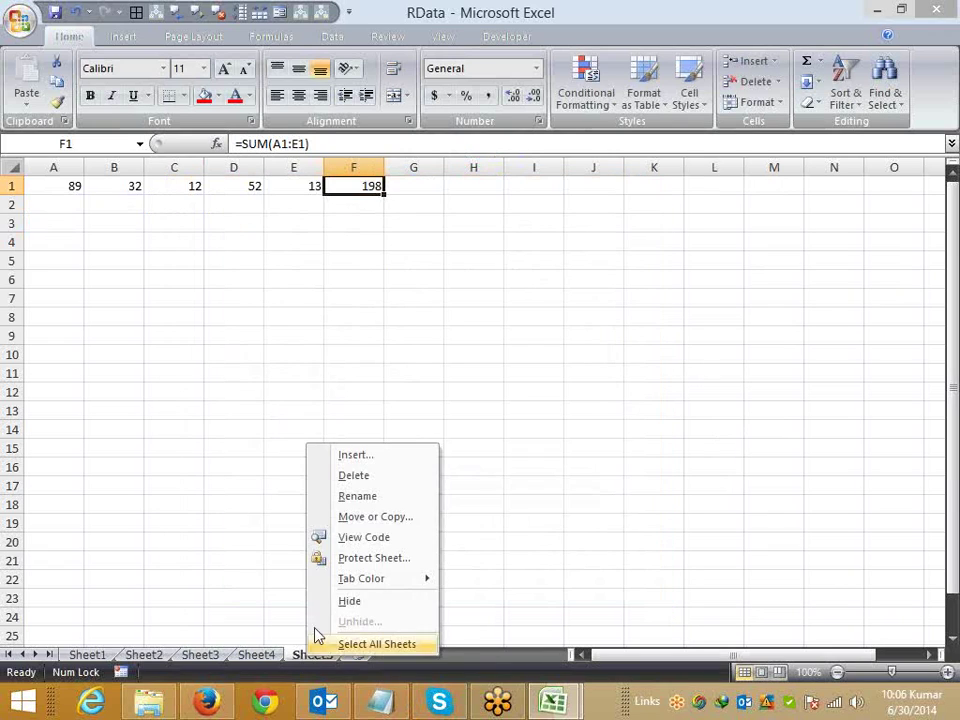
click(338, 562)
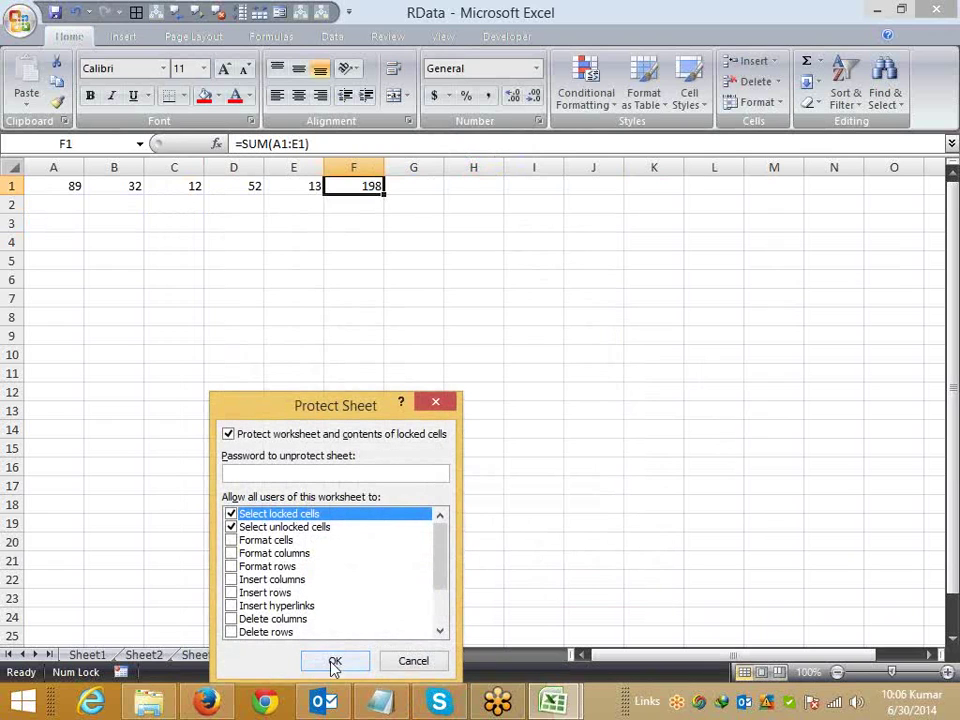
click(333, 662)
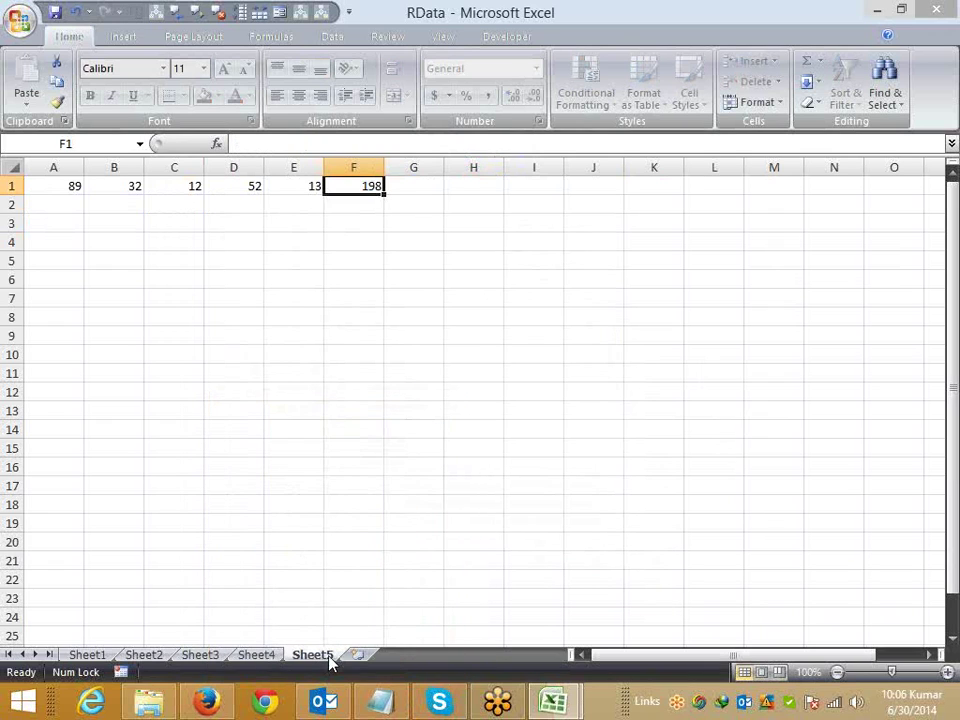
click(272, 151)
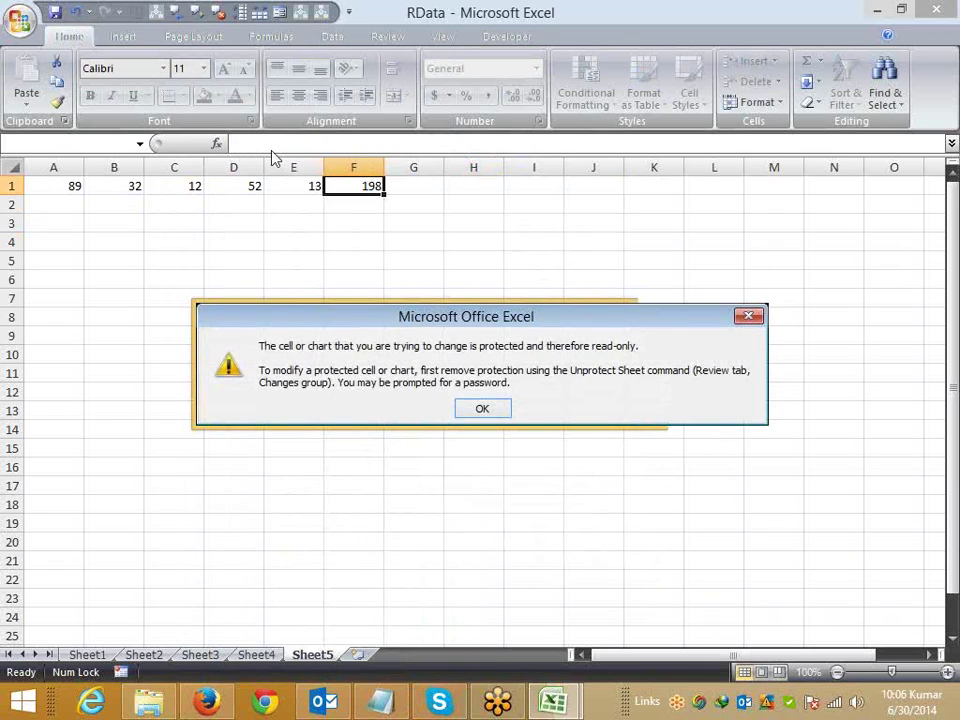
click(481, 410)
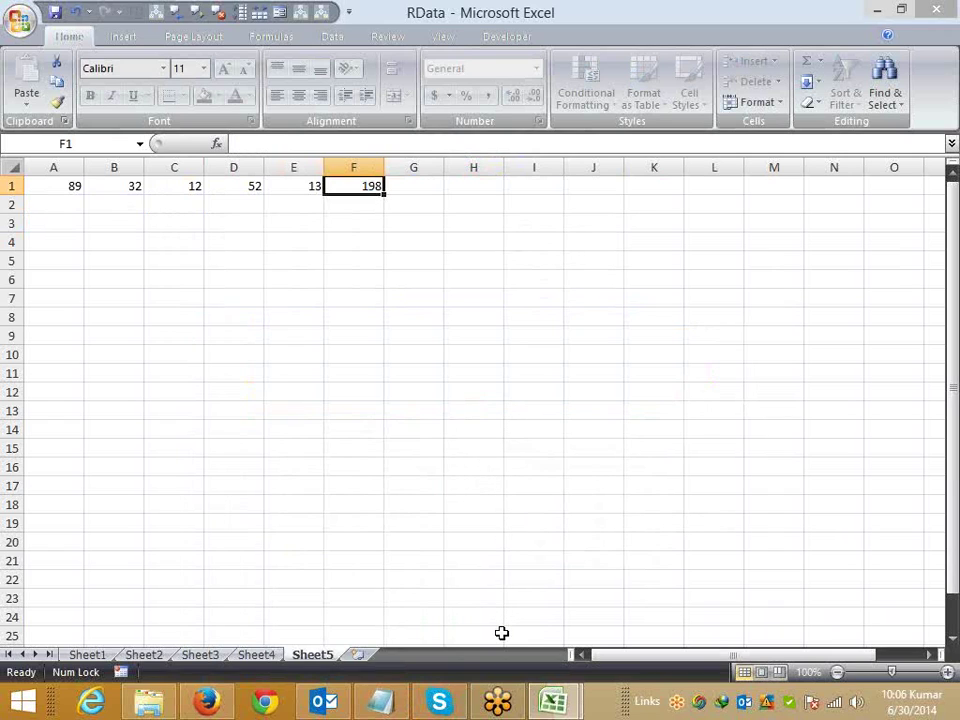
Step: Dismiss the Sheet5 tab menu and show the Protect Workbook options on the Review tab
right_click(318, 656)
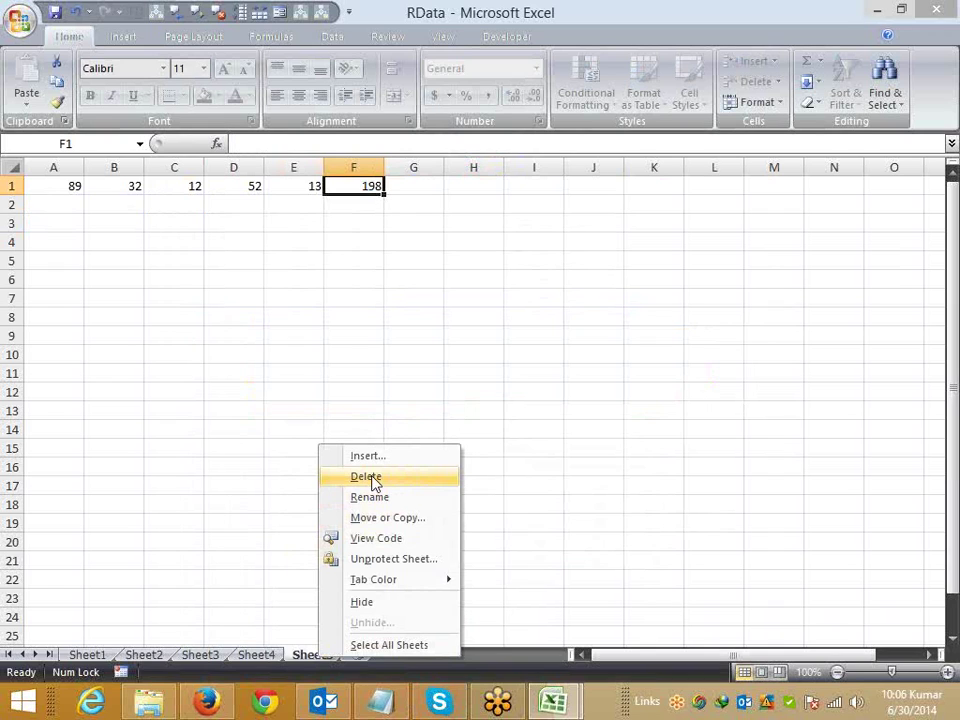
click(370, 478)
click(399, 42)
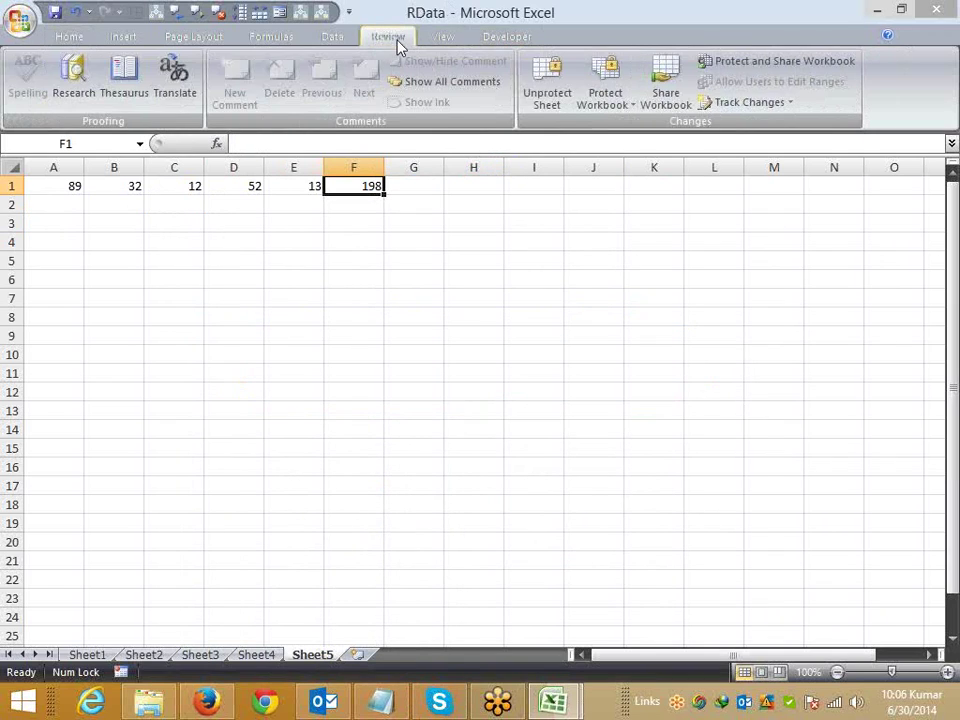
click(605, 100)
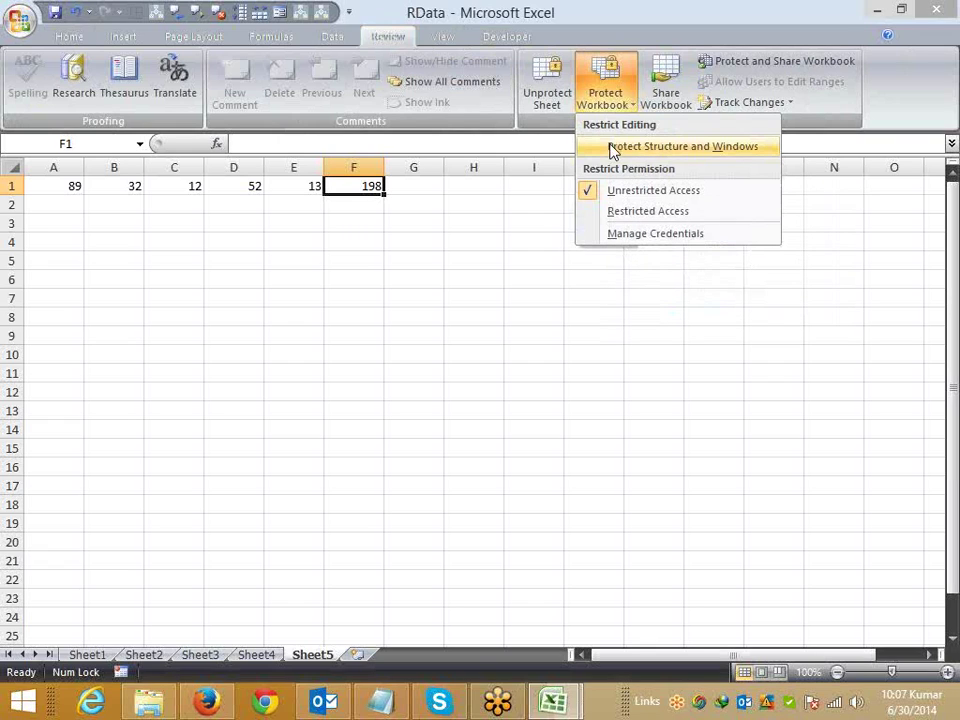
Step: Protect the workbook structure via Protect Structure and Windows, leaving the password blank
click(613, 148)
drag(341, 339, 240, 295)
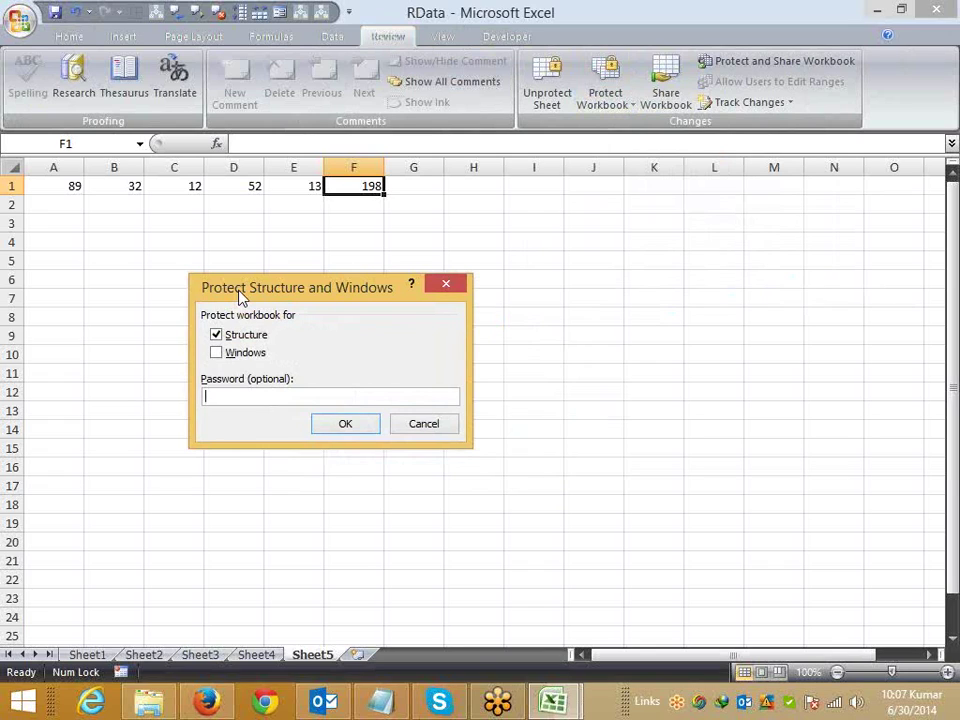
click(341, 396)
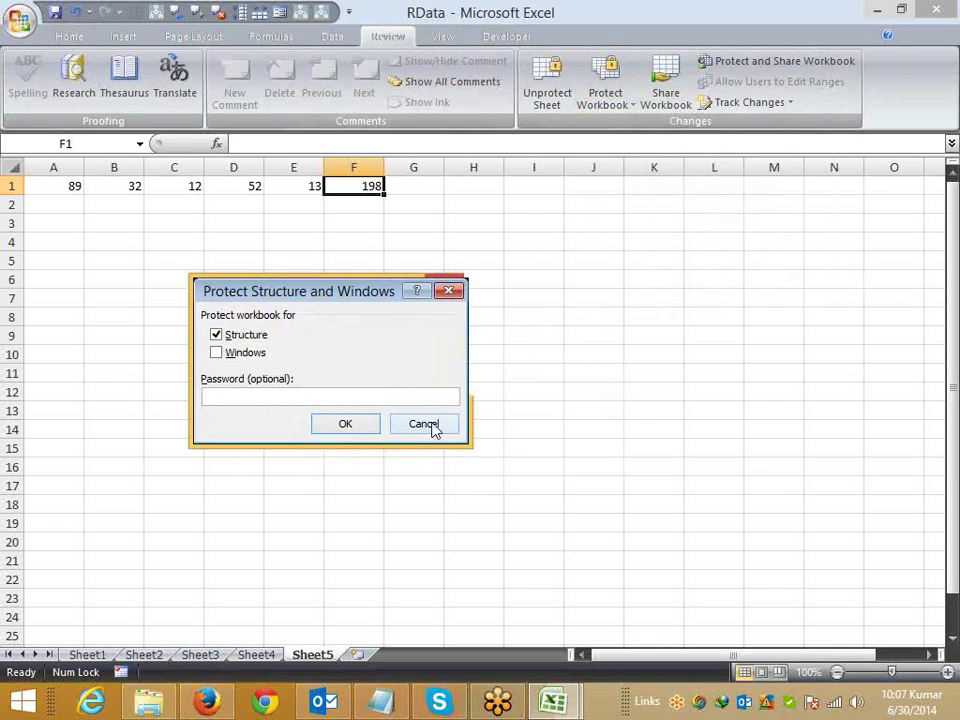
click(360, 429)
Step: Confirm Sheet5's tab commands are disabled, then turn off workbook structure protection
right_click(311, 656)
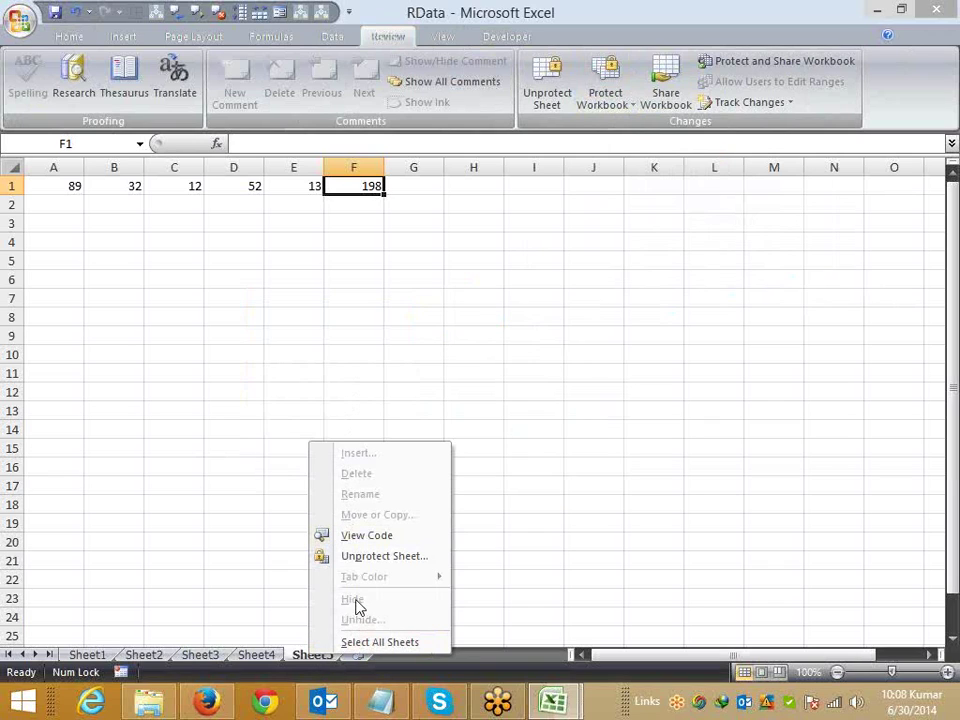
click(311, 369)
click(256, 656)
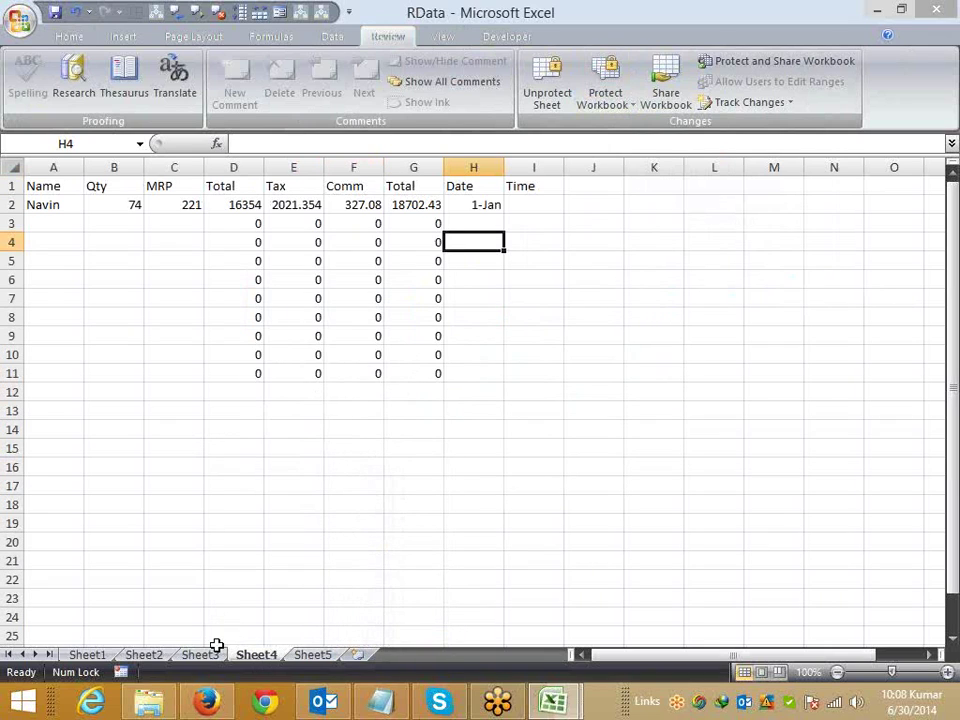
click(332, 656)
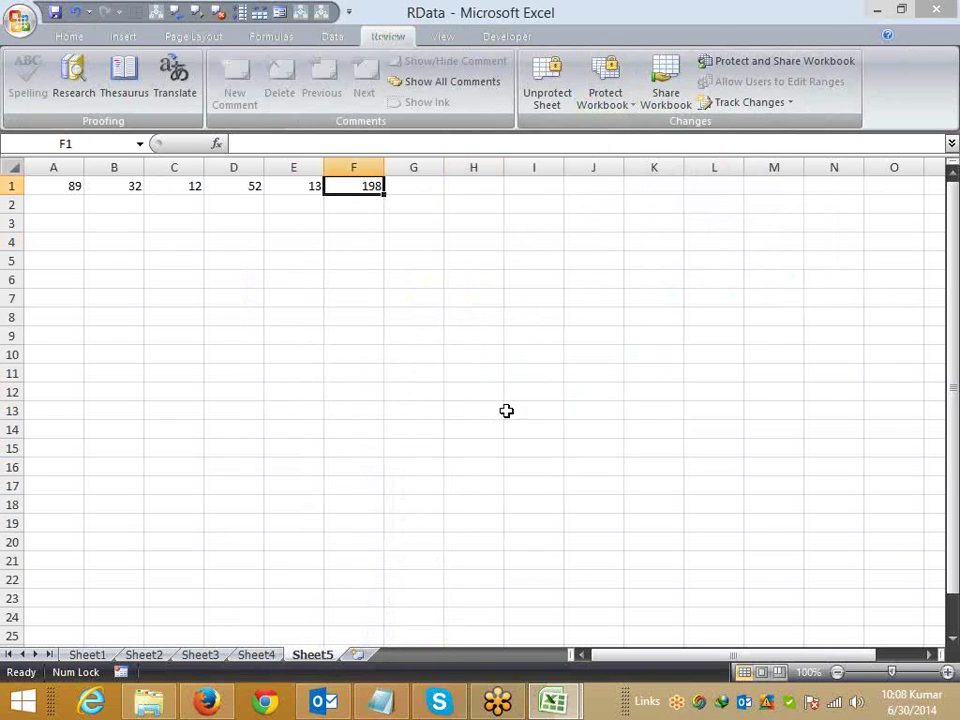
click(608, 100)
click(621, 144)
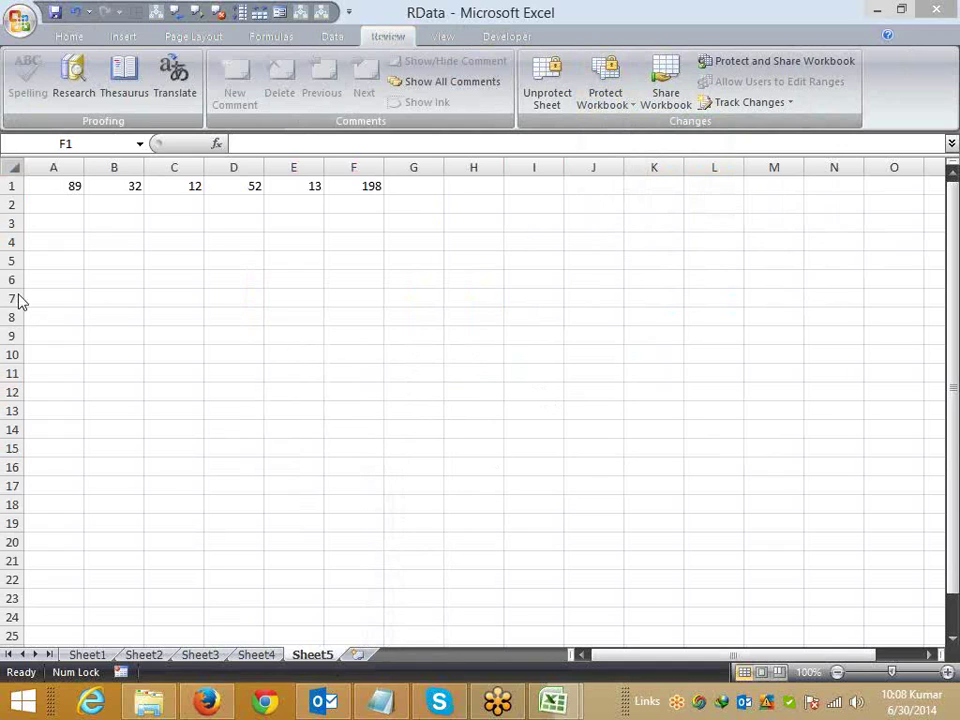
drag(5, 280, 9, 488)
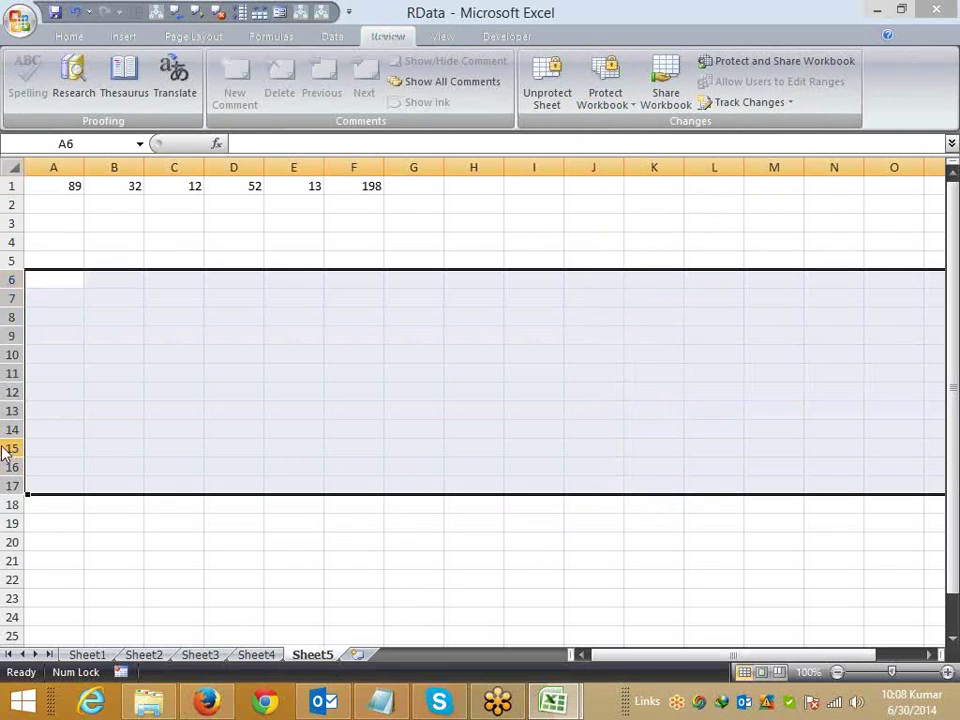
right_click(11, 446)
key(Escape)
right_click(316, 655)
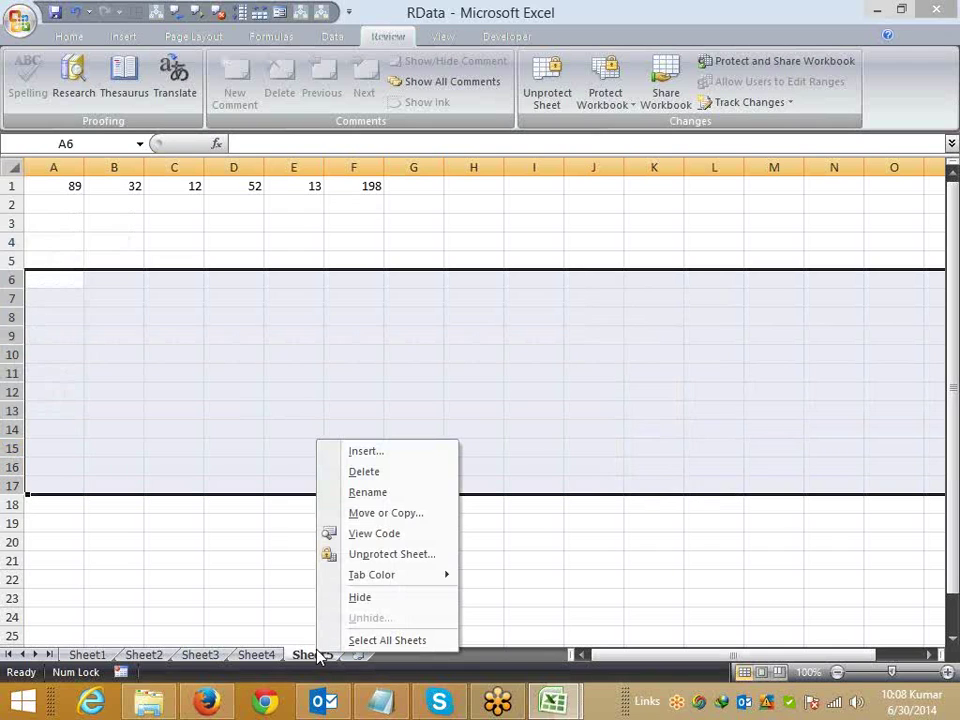
click(253, 535)
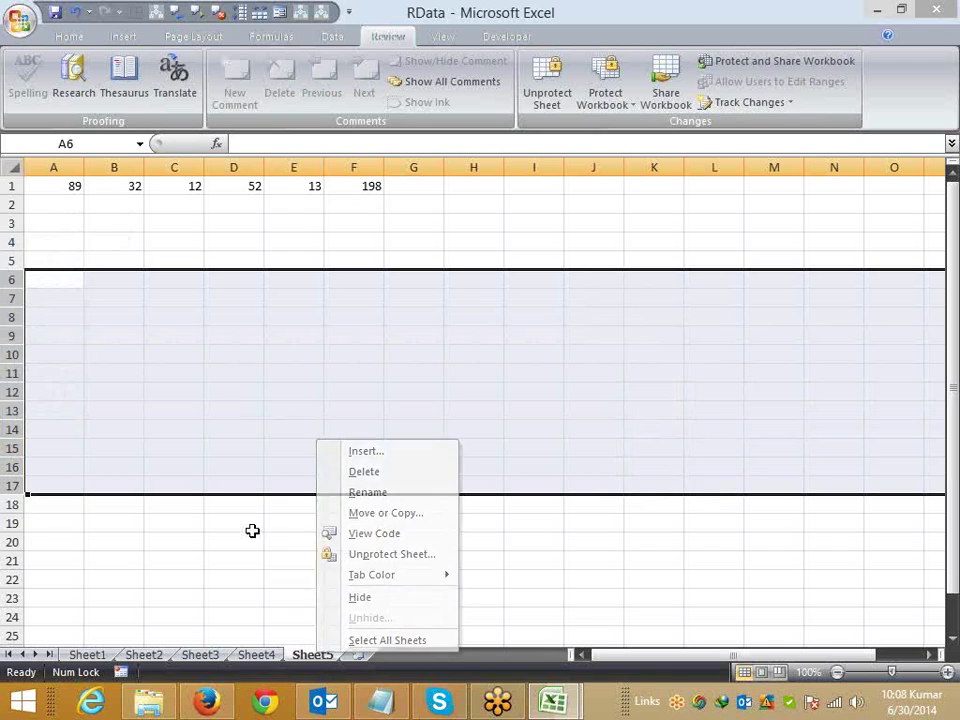
click(604, 98)
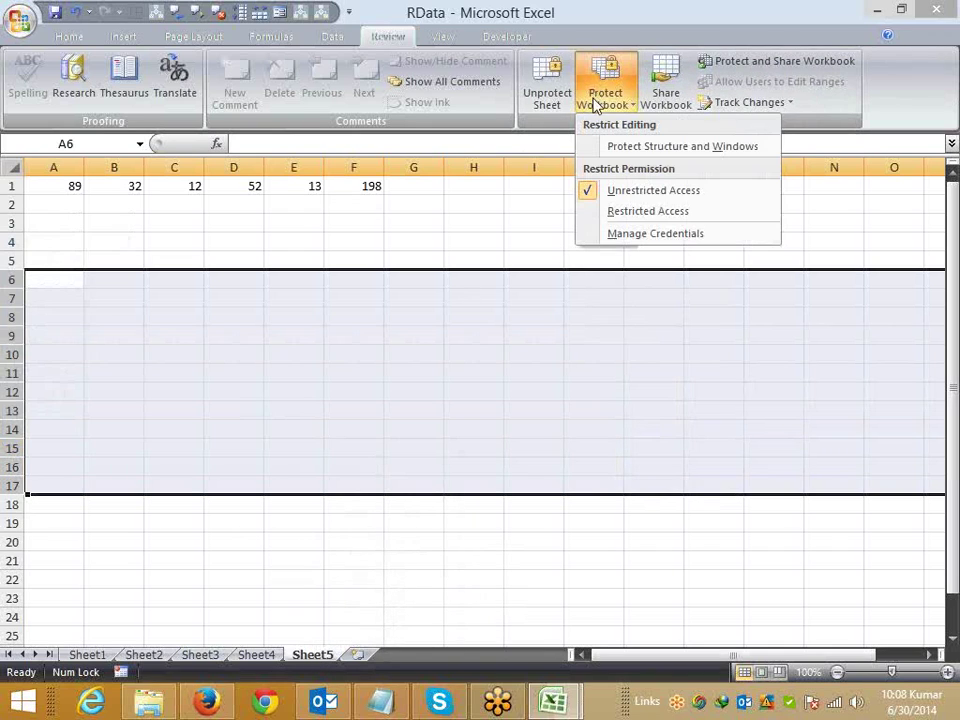
click(602, 148)
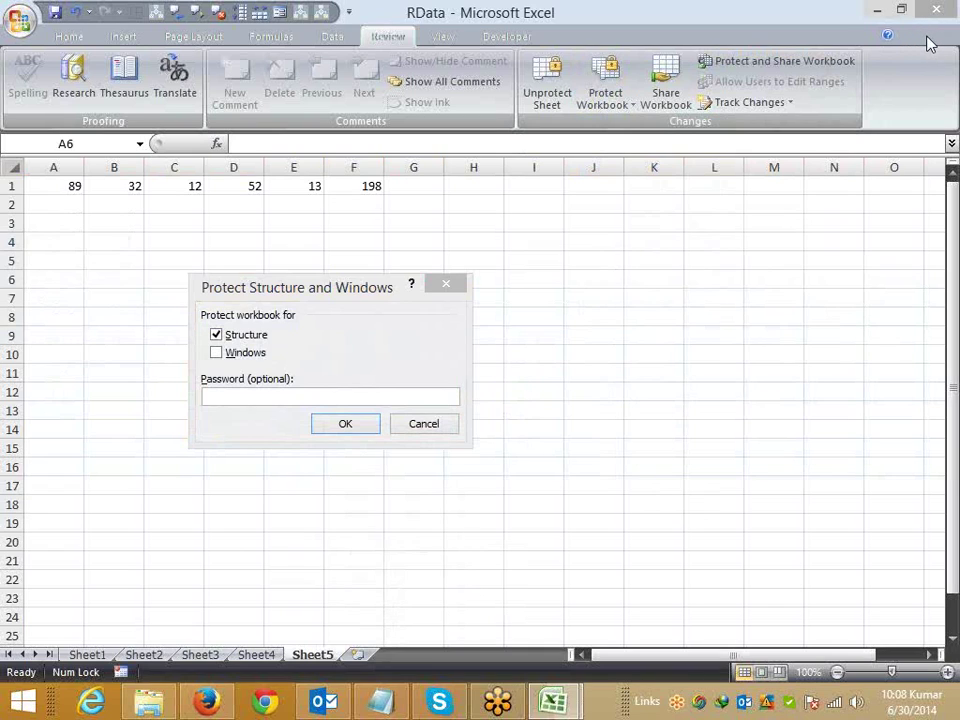
click(427, 430)
Step: Add a new worksheet, Sheet6, and fill D3:J17 with solid red
click(360, 590)
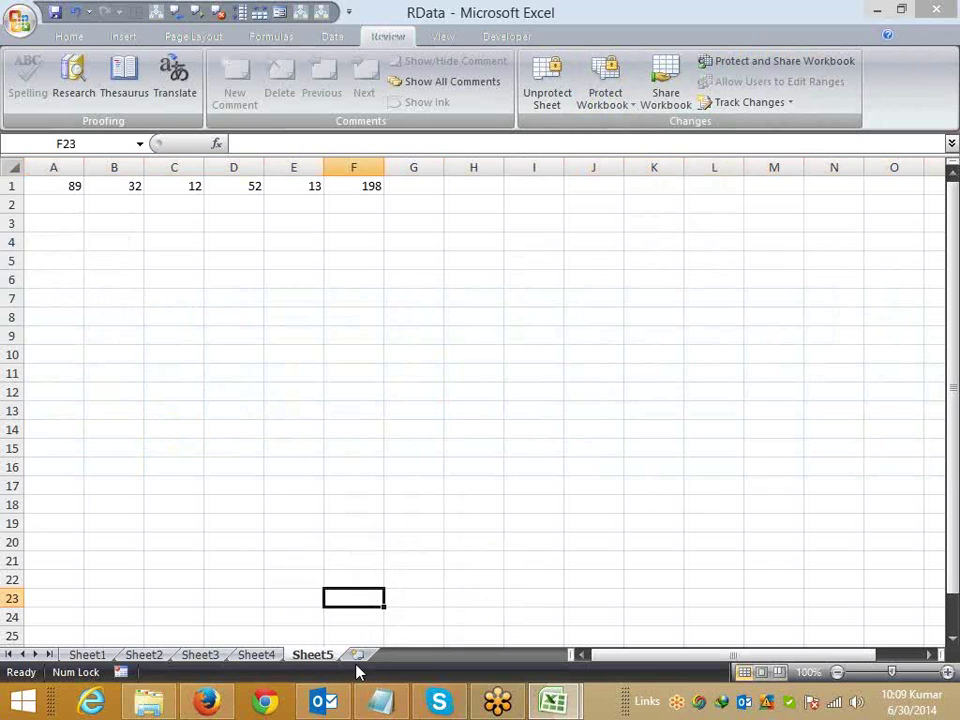
click(358, 654)
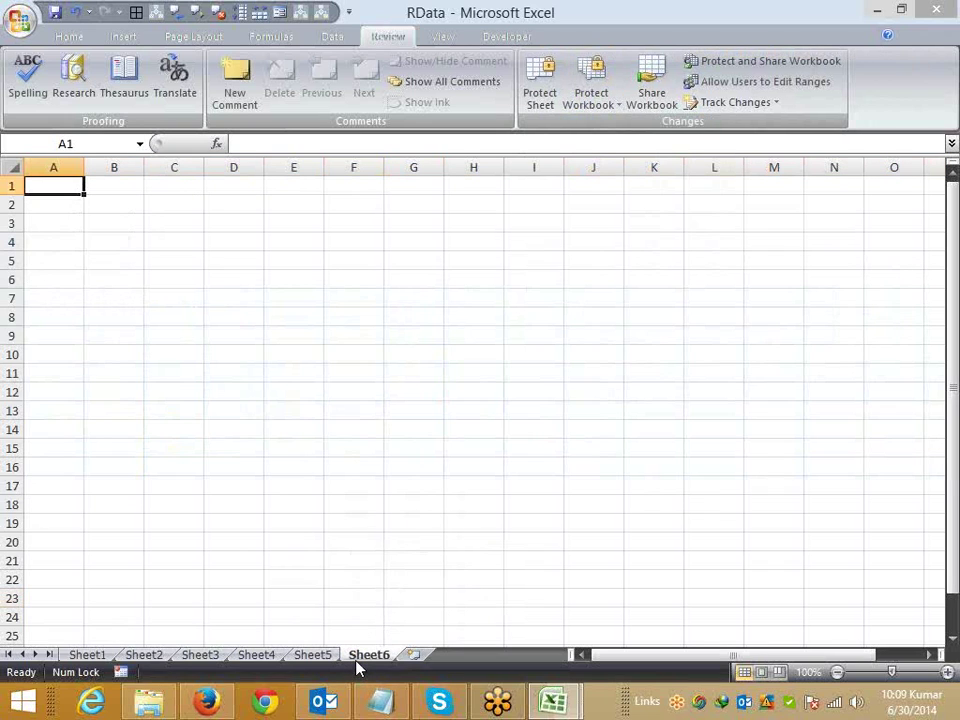
drag(245, 224, 600, 486)
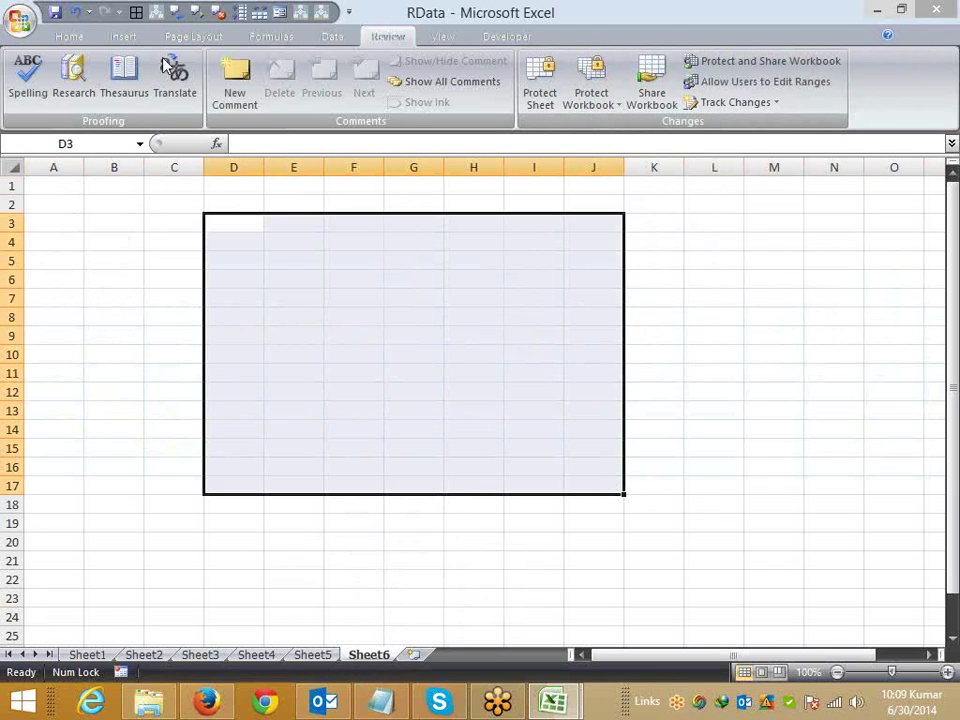
click(69, 36)
click(204, 97)
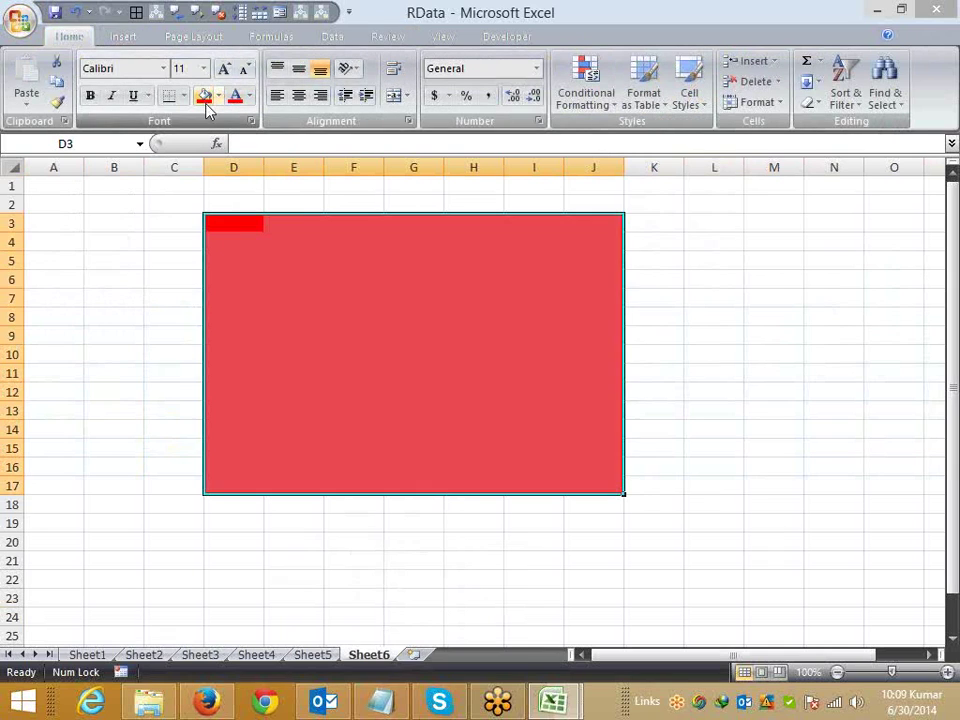
click(297, 278)
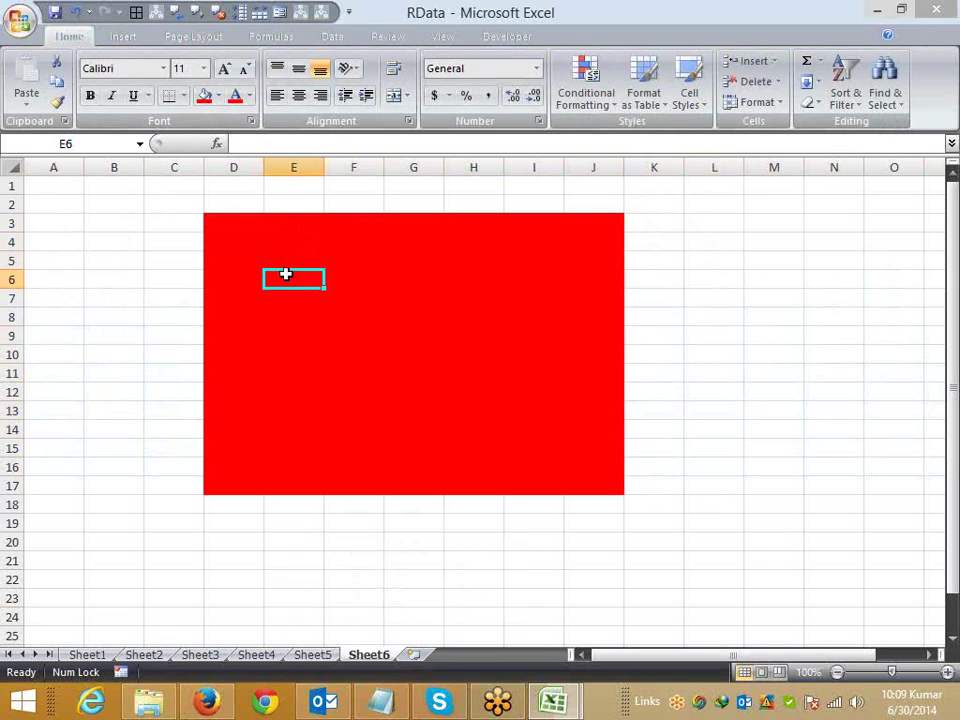
Step: Test a throwaway entry in Sheet2's red block at E12, cancel it, and return to Sheet6
click(160, 655)
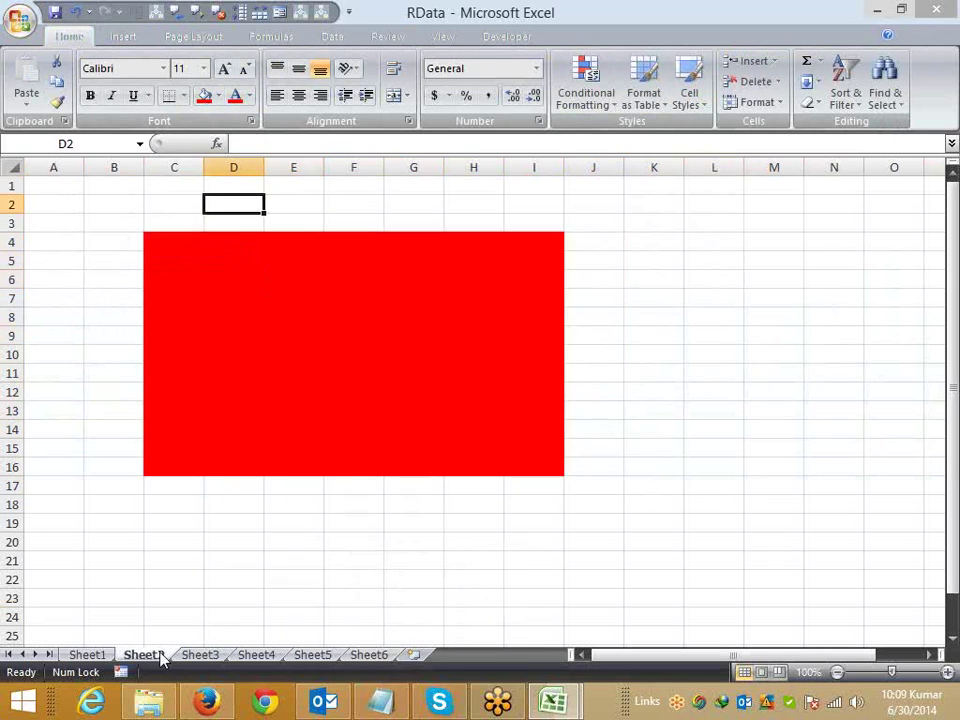
click(315, 396)
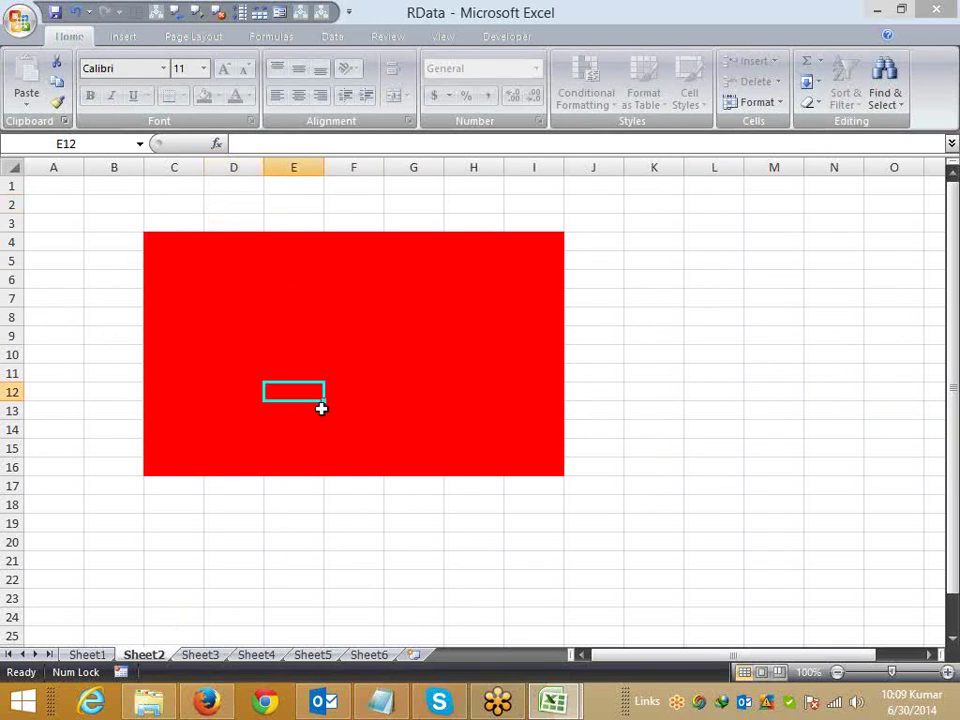
text(fgdf)
key(Escape)
click(370, 655)
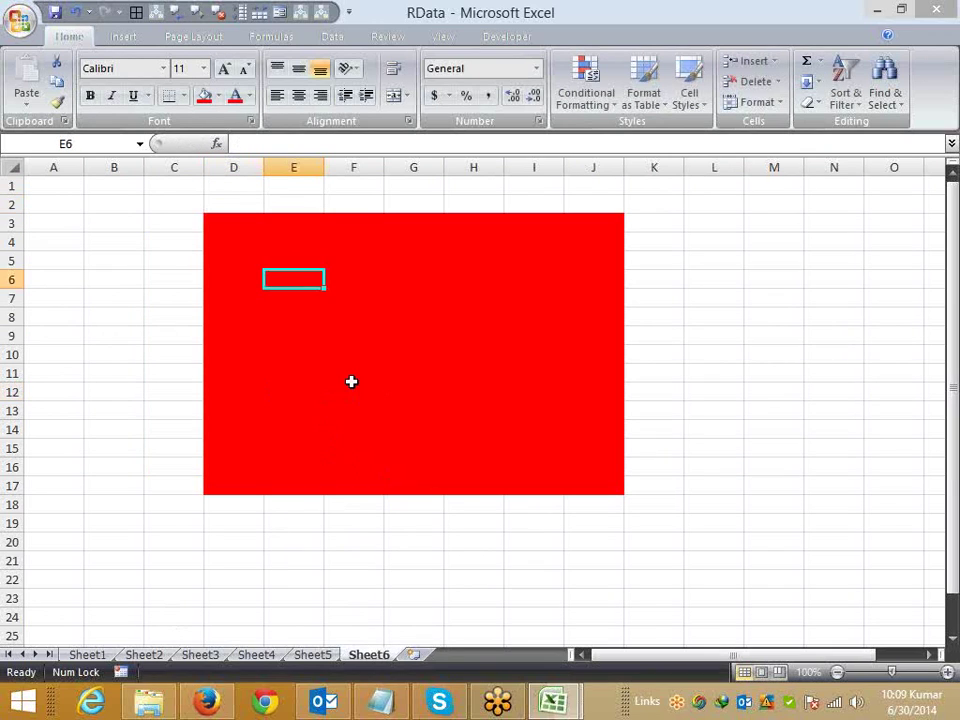
click(110, 239)
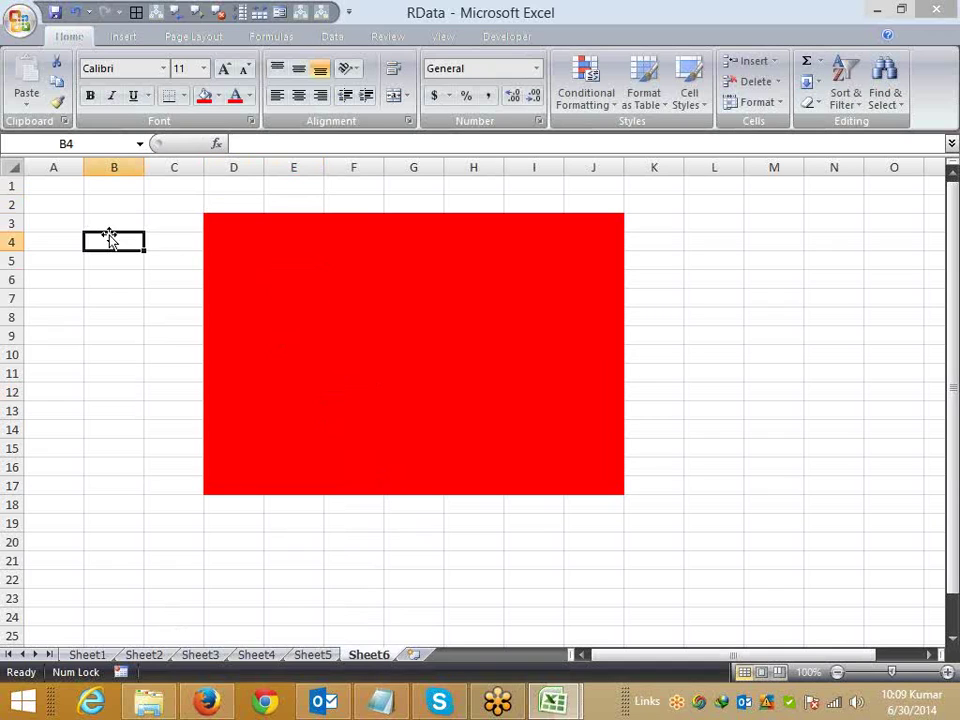
Step: Define D3:J17 as editable range Range1 with a confirmed range password
drag(227, 223, 577, 488)
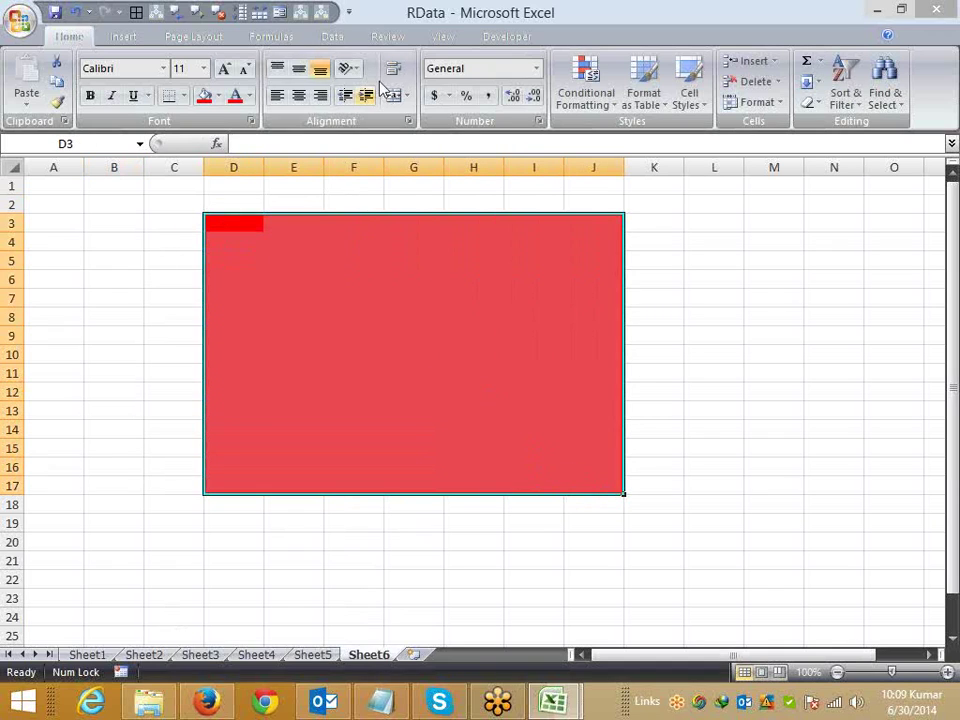
click(387, 37)
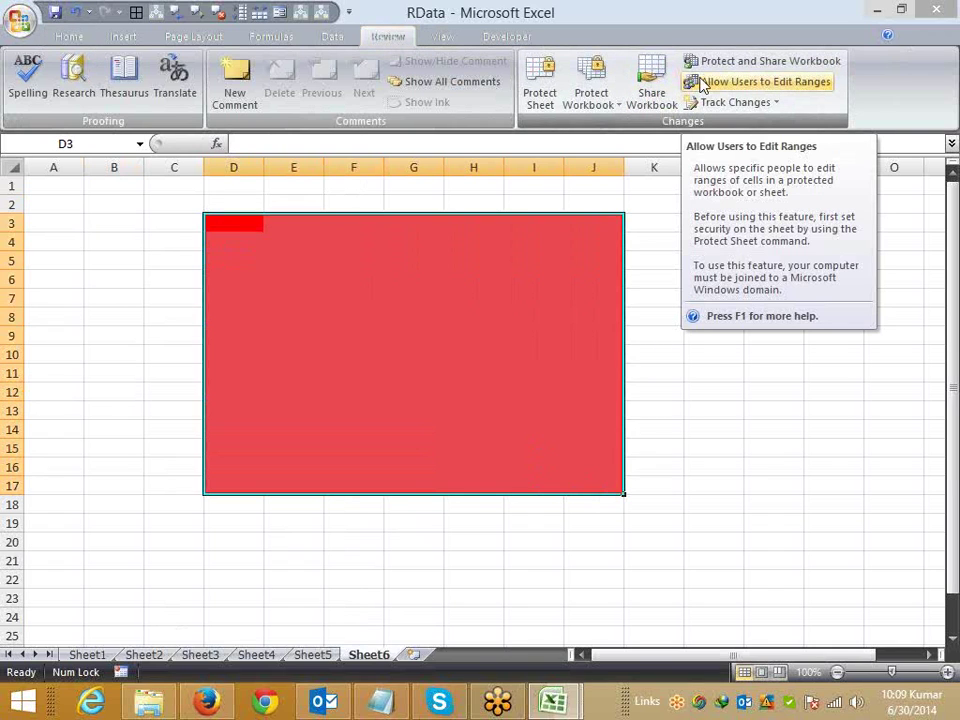
click(703, 84)
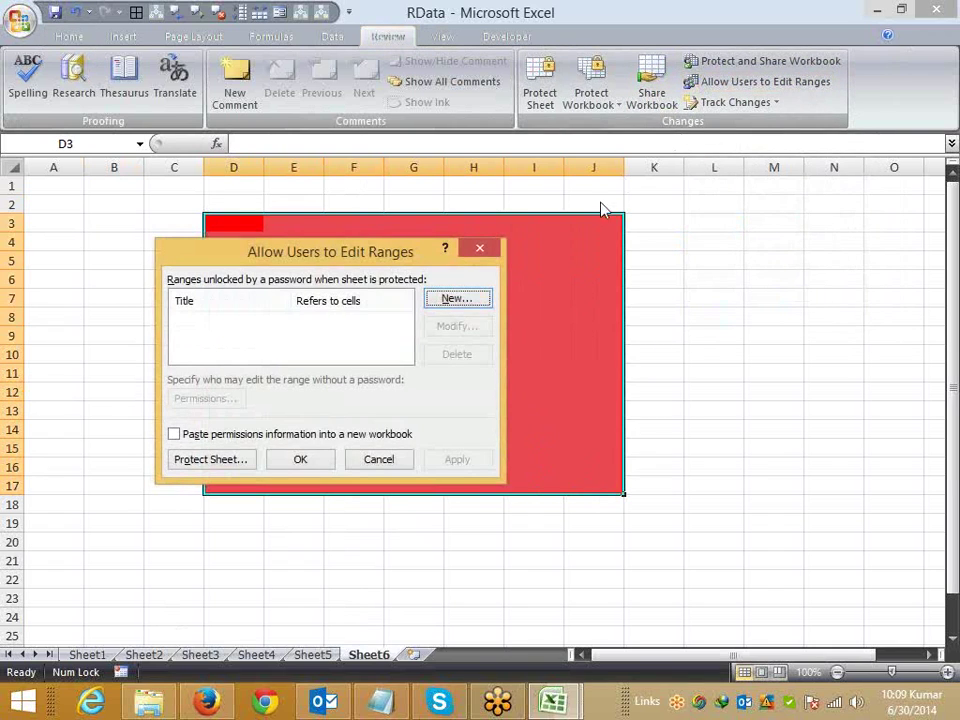
click(481, 298)
click(216, 401)
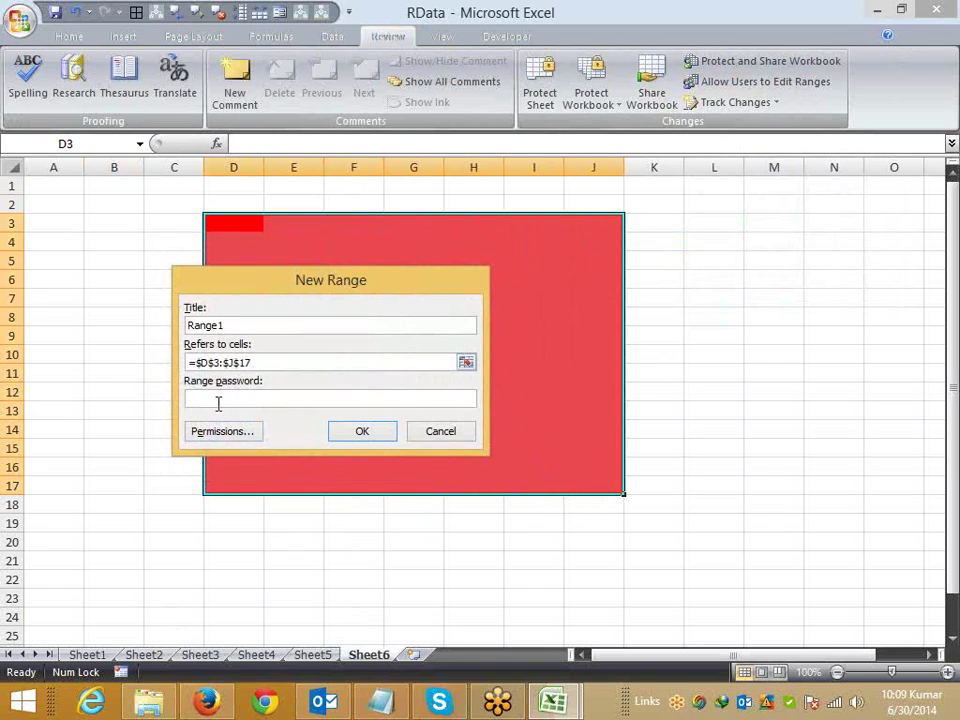
text(1)
click(368, 436)
text(1)
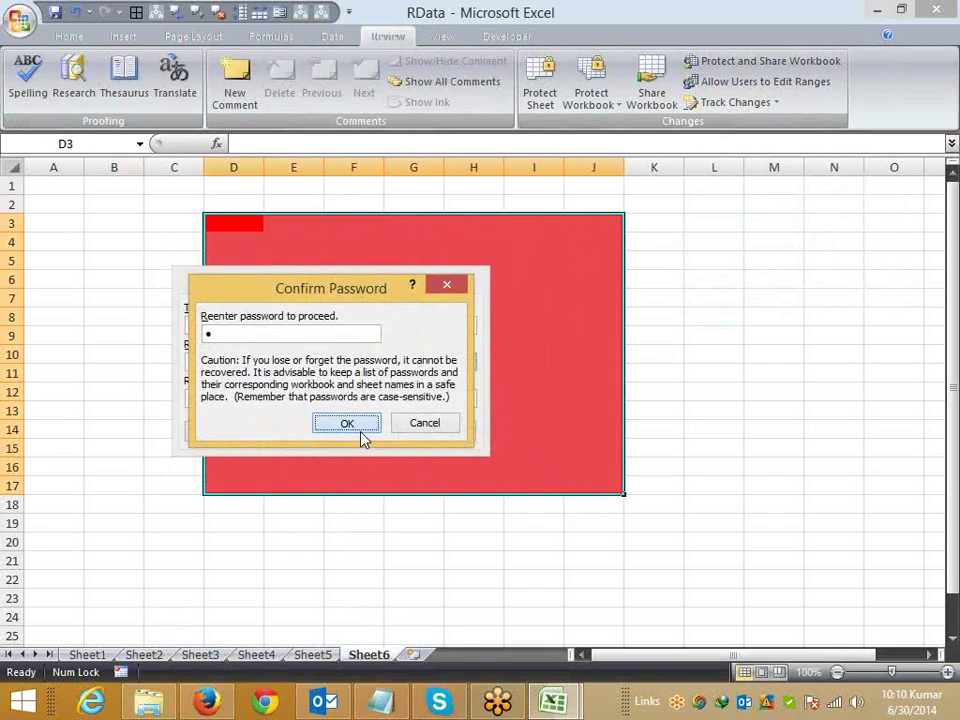
click(362, 430)
click(430, 465)
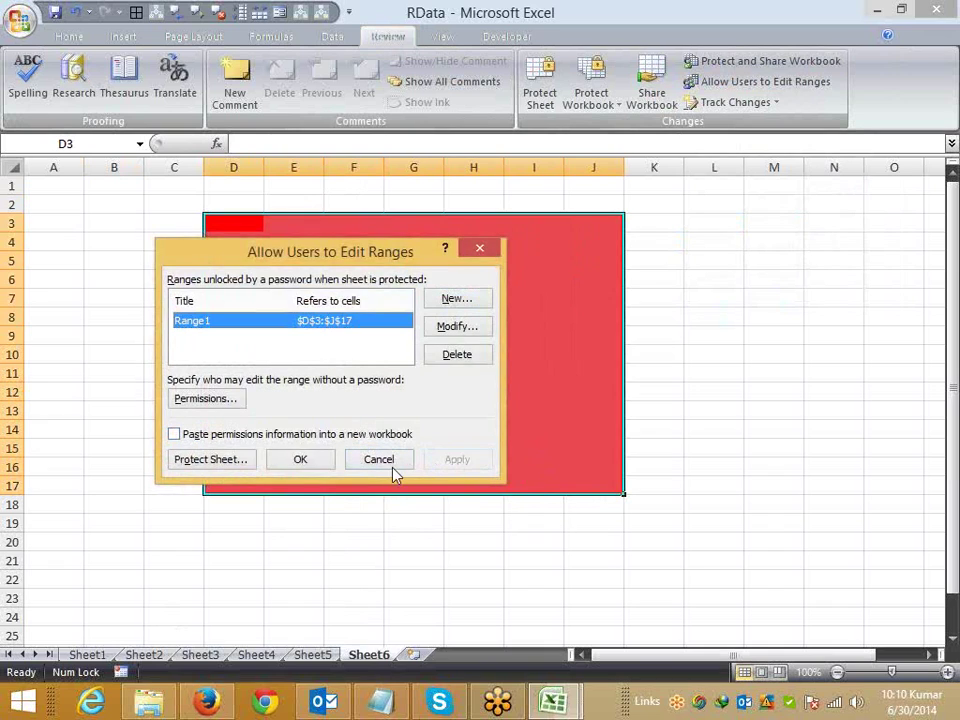
click(318, 465)
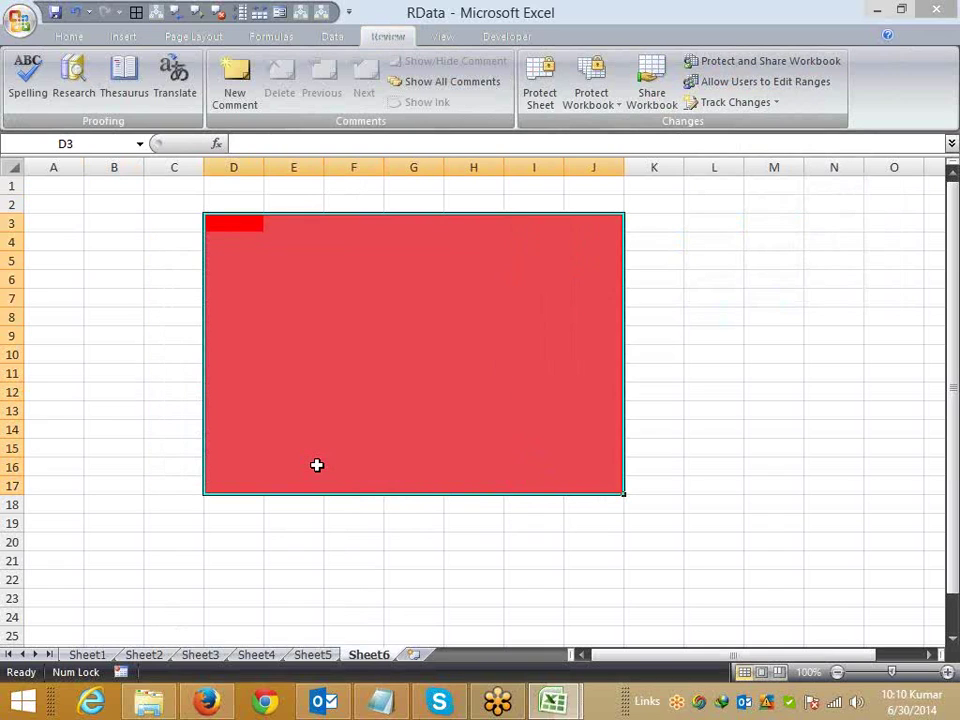
Step: Protect Sheet6 with a password and verify a cell outside the red range is read-only
right_click(378, 664)
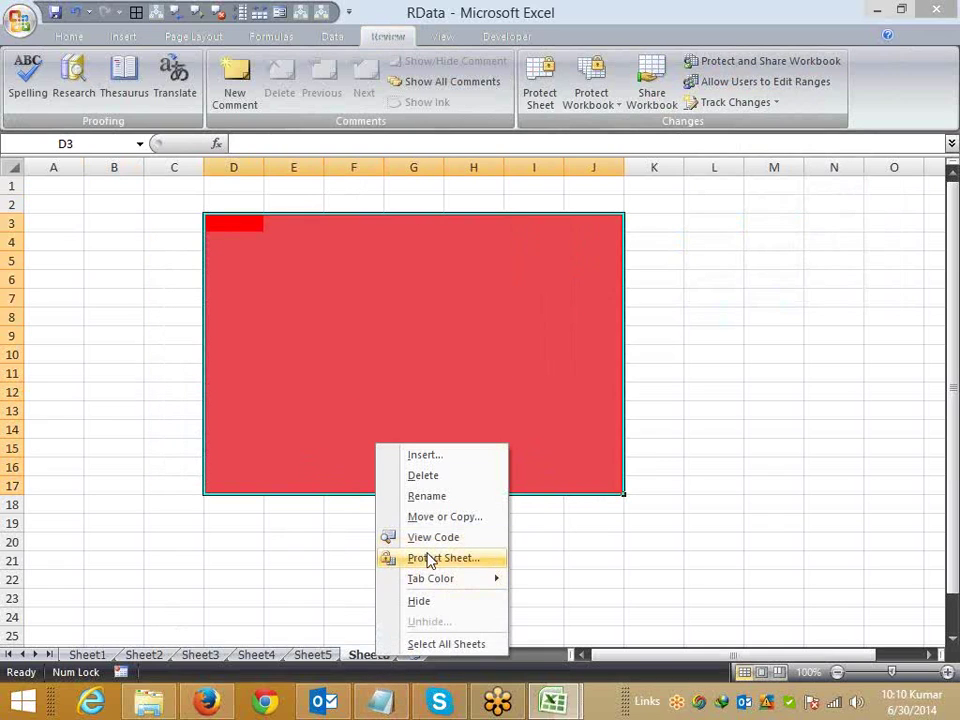
click(432, 559)
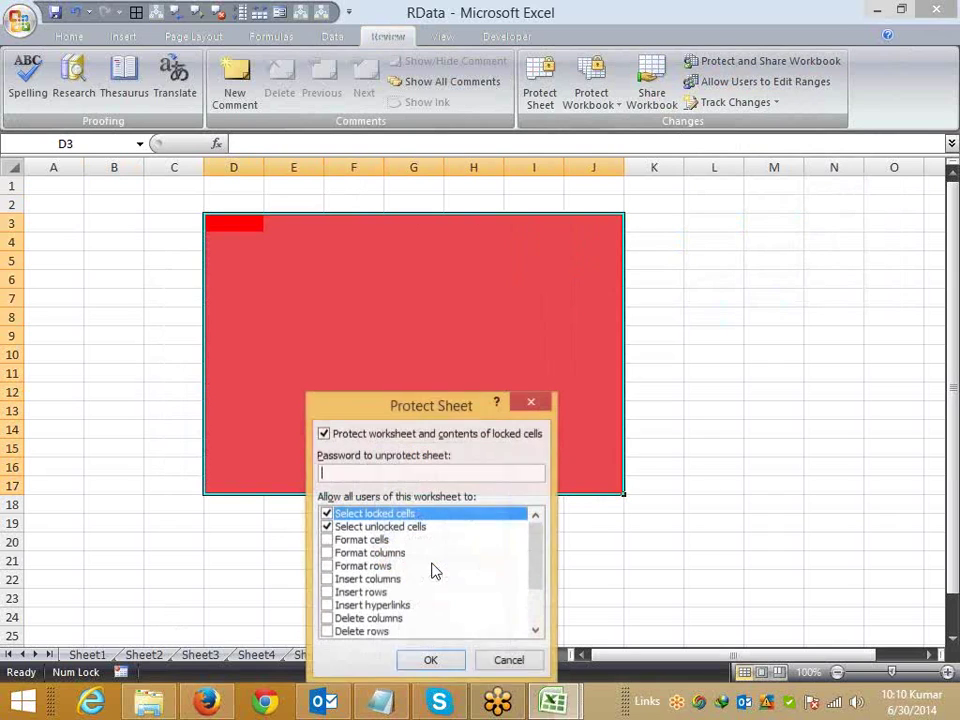
text(1)
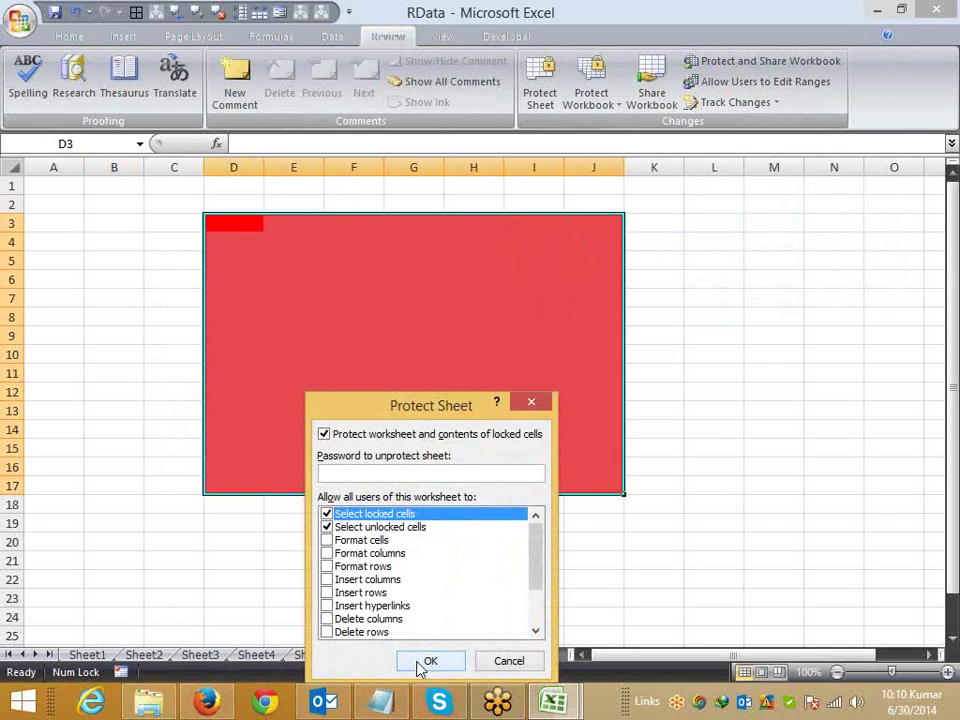
click(426, 662)
click(389, 586)
text(d)
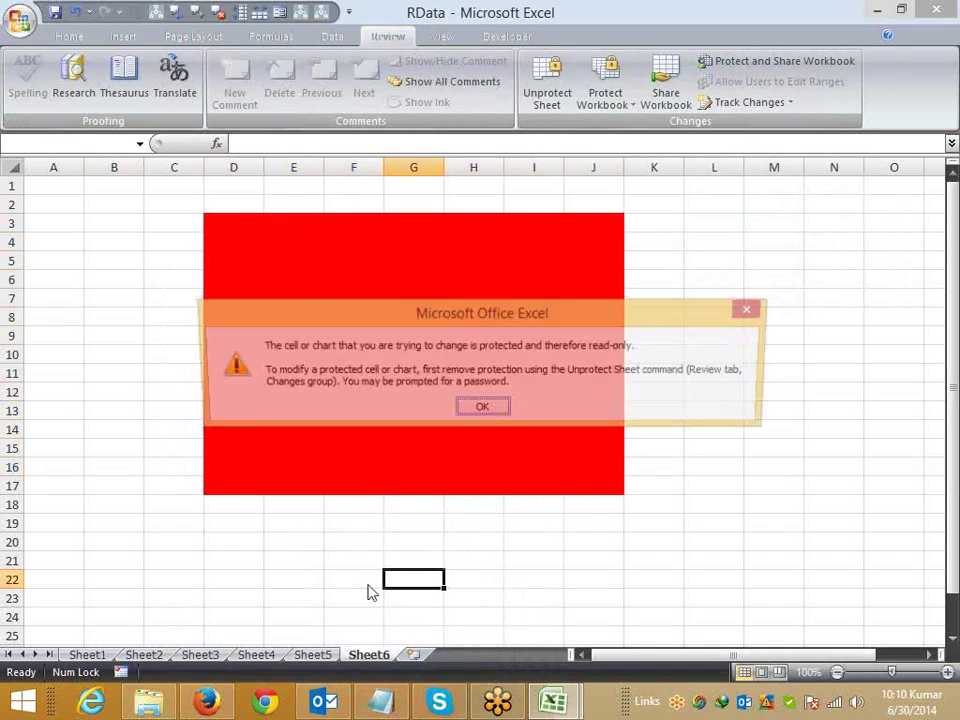
key(Return)
Step: Unlock the red range with its password, then enter kjzf in F12 and dsf in F10
click(354, 392)
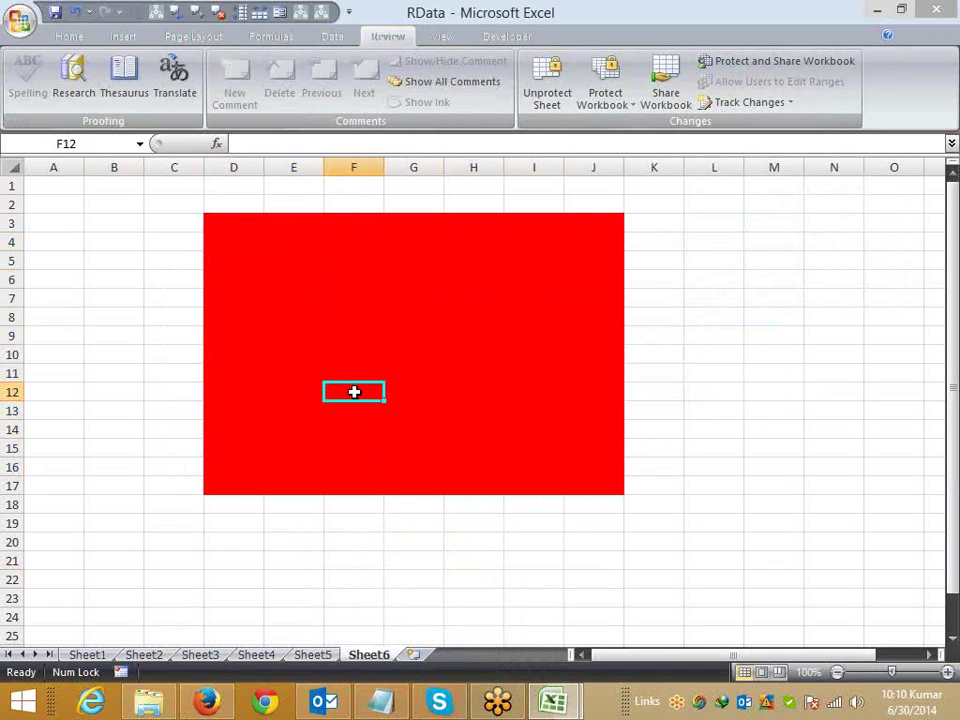
text(d)
key(BackSpace)
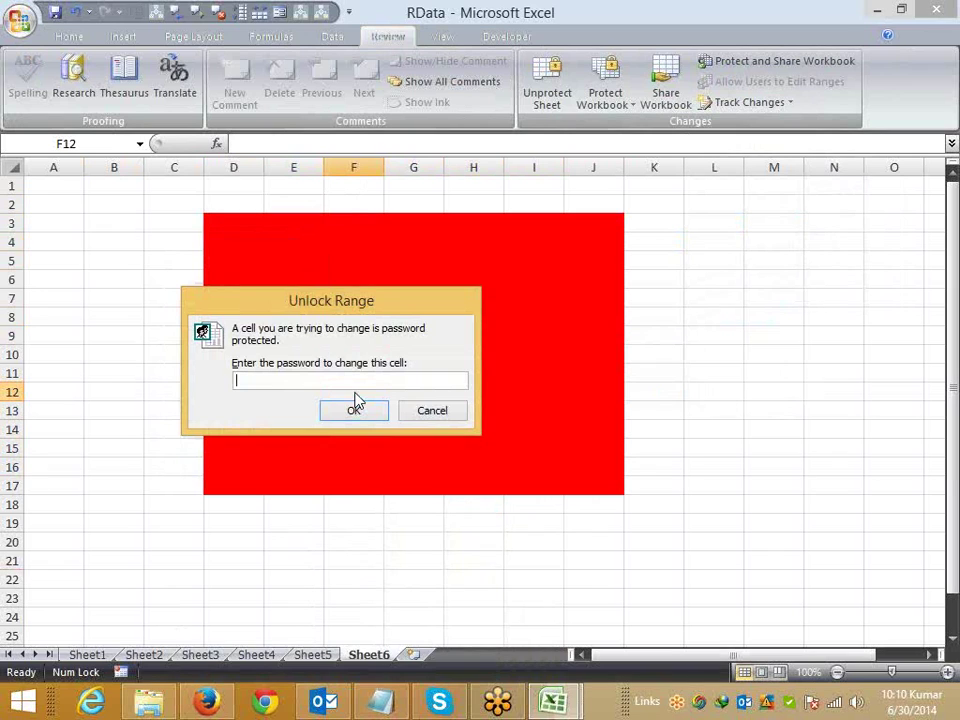
text(d)
key(Return)
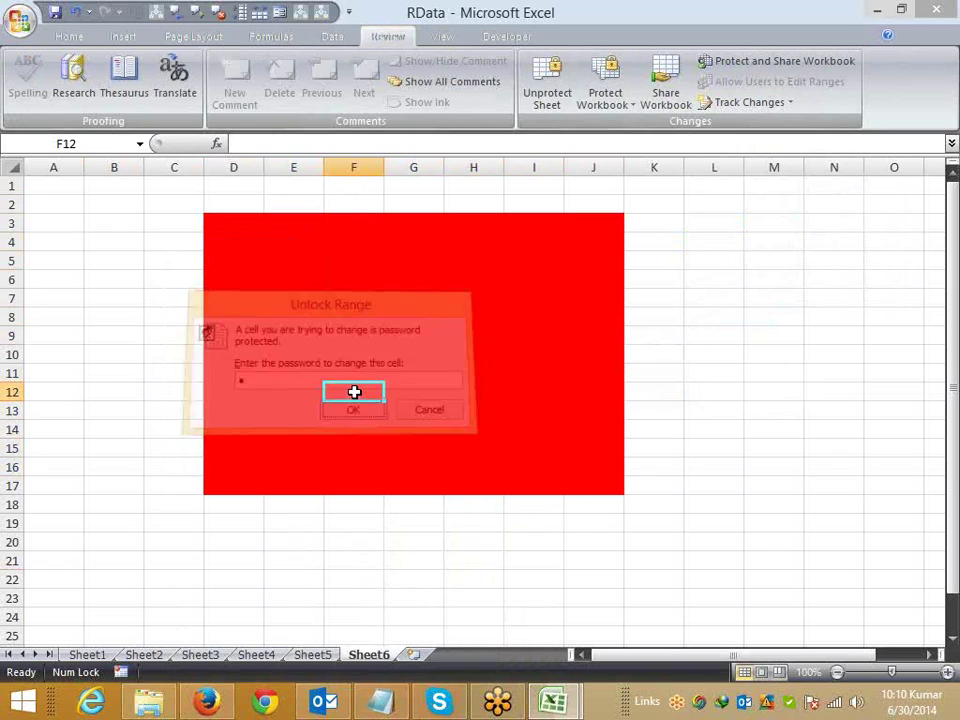
text(kjzf)
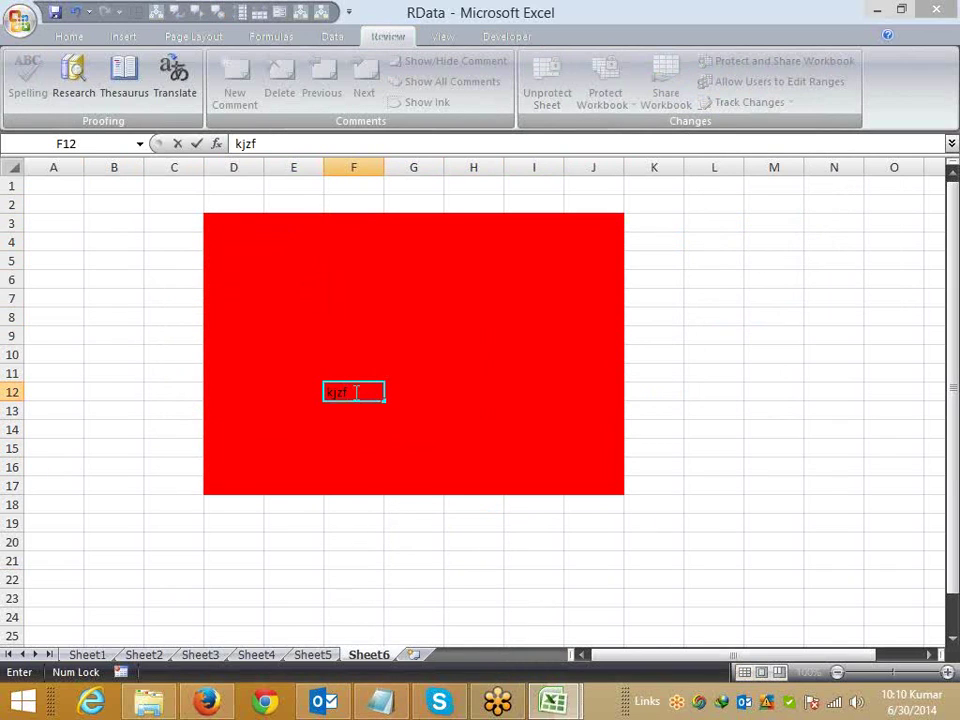
key(Up)
key(Up)
text(dsf)
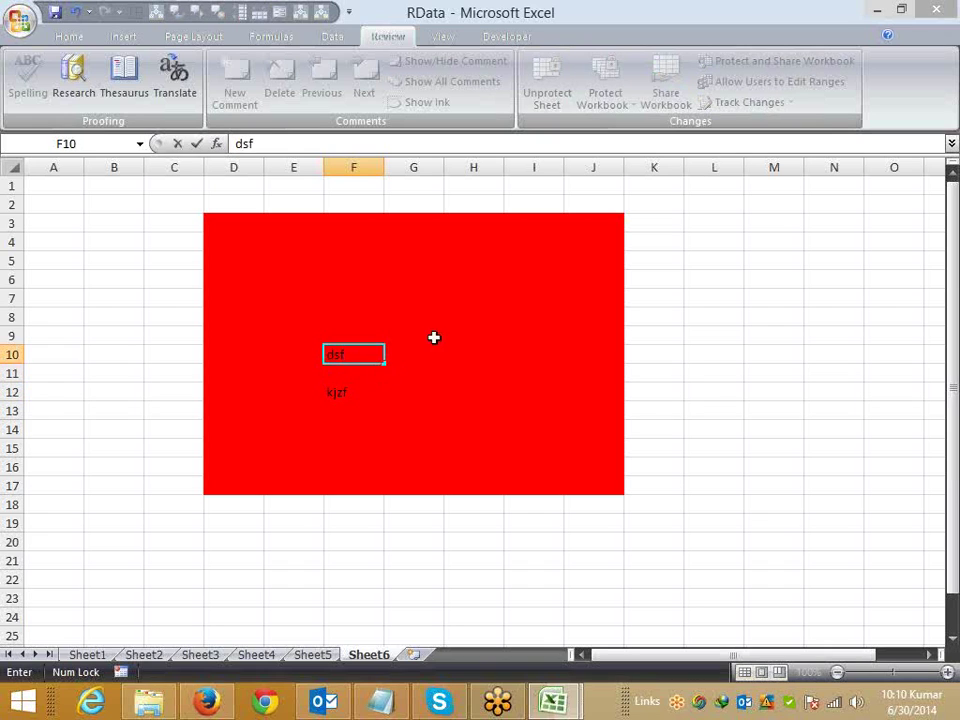
click(473, 317)
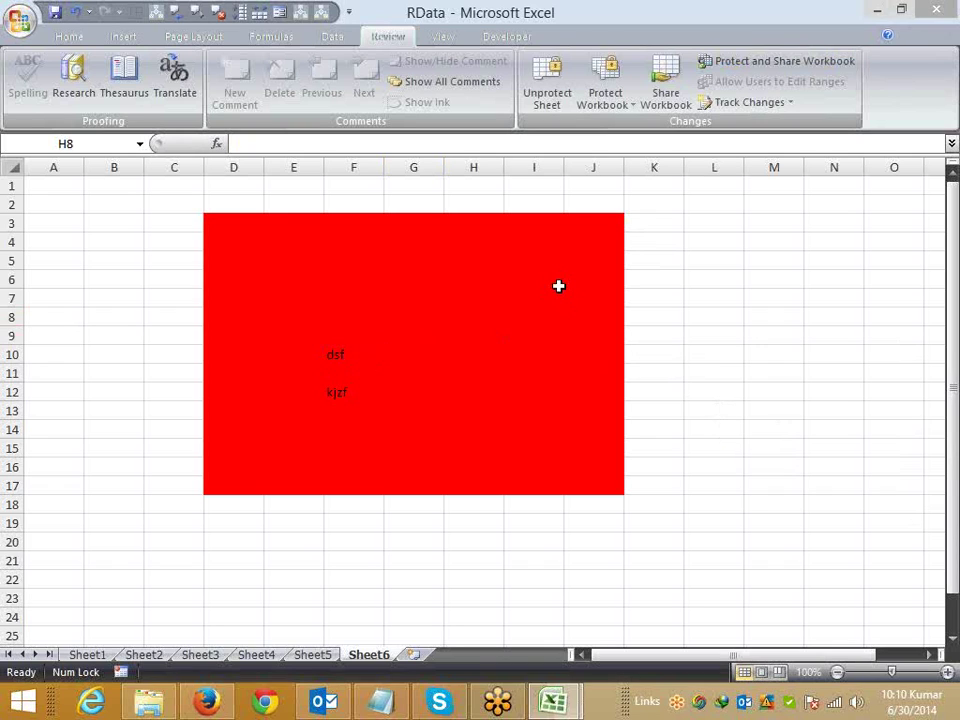
Step: Unprotect Sheet6 and fill D23:G30 with Light Green
right_click(385, 656)
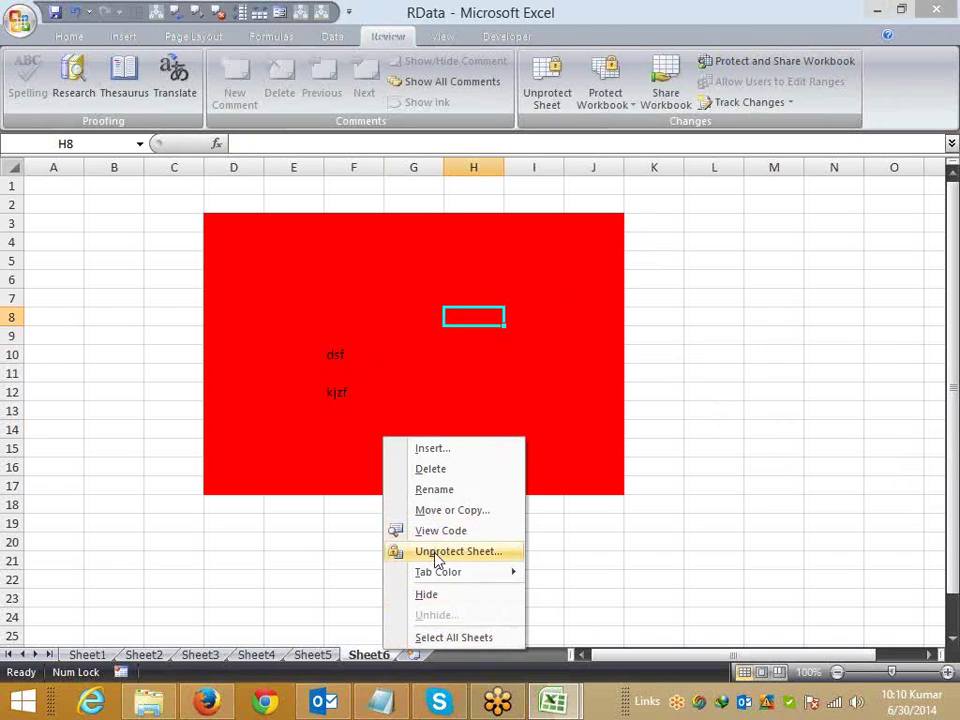
click(437, 552)
click(293, 558)
scroll(293, 558, down, 2)
scroll(293, 558, down, 1)
drag(233, 428, 401, 561)
click(69, 37)
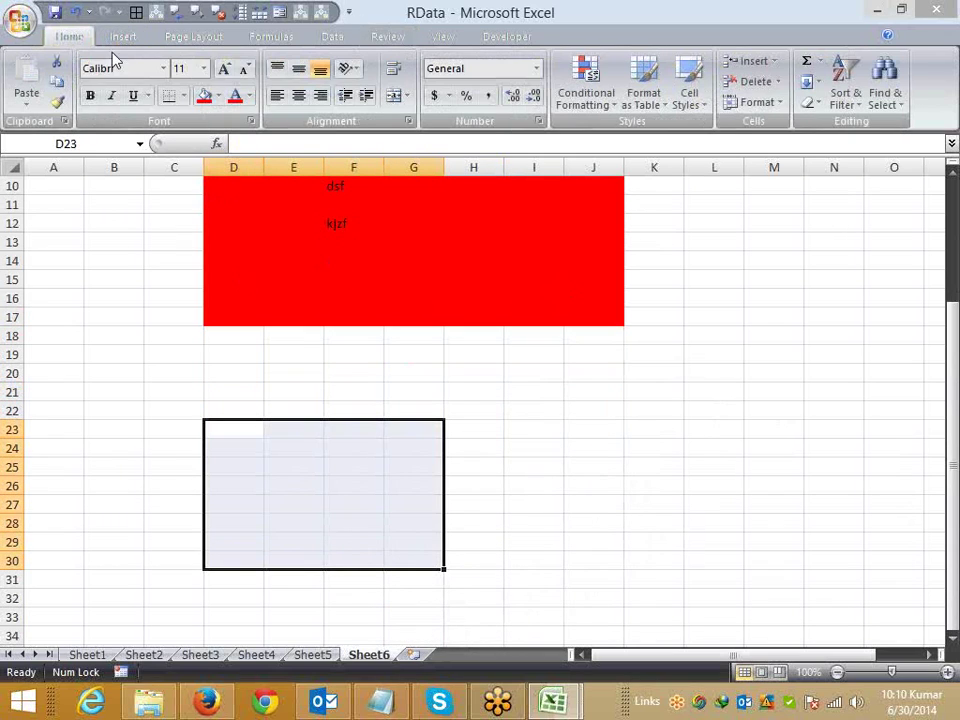
click(219, 95)
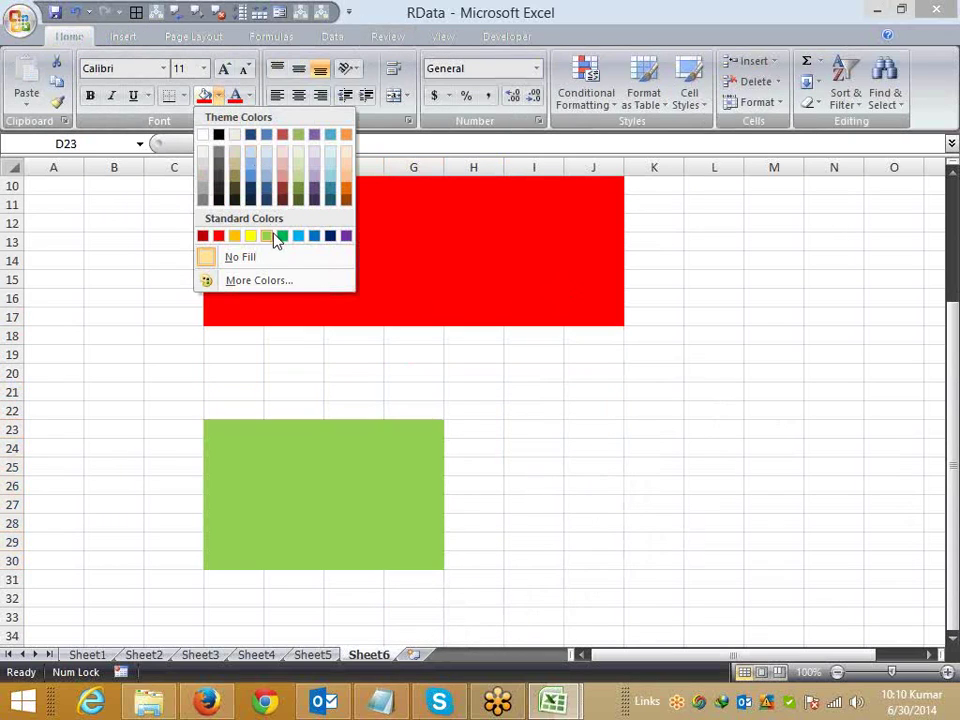
click(267, 235)
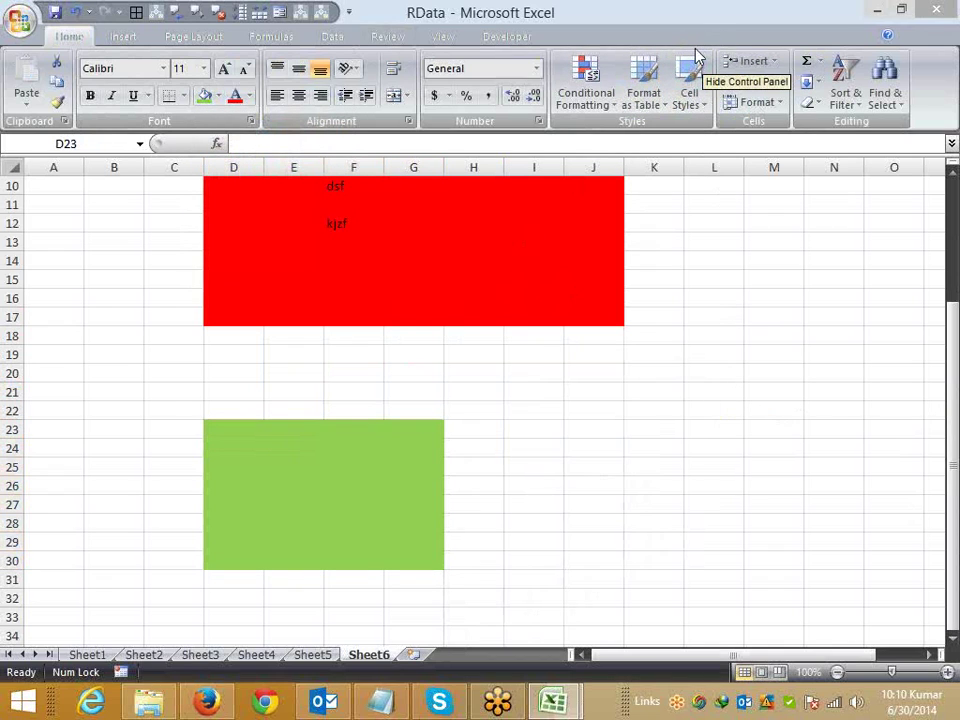
Step: Add the green block D23:G30 as editable range Range2 with its own confirmed password
click(389, 38)
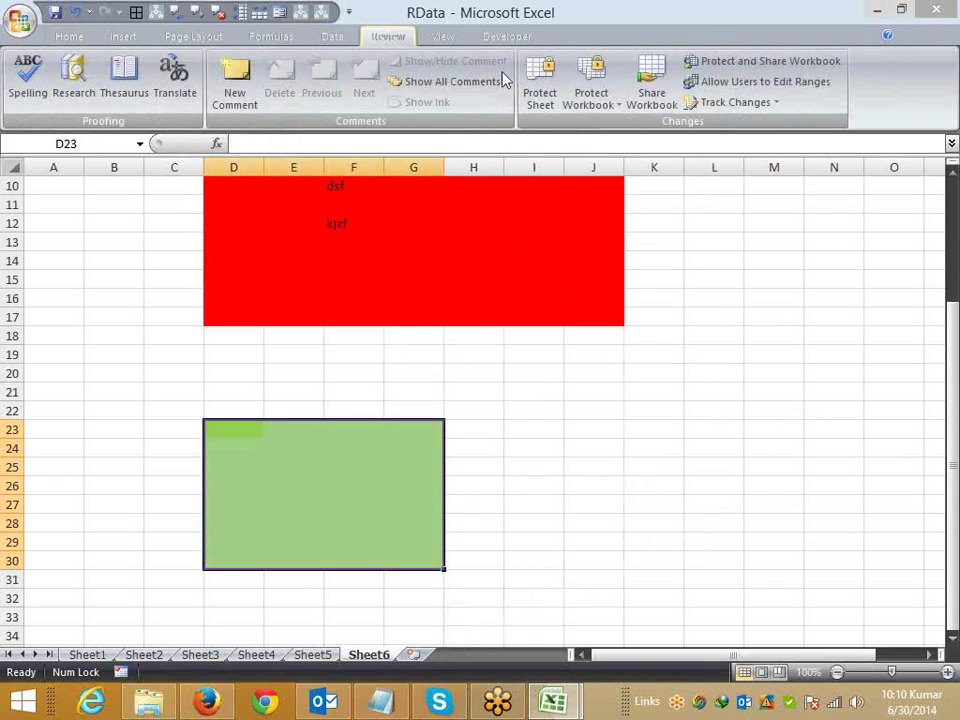
click(765, 82)
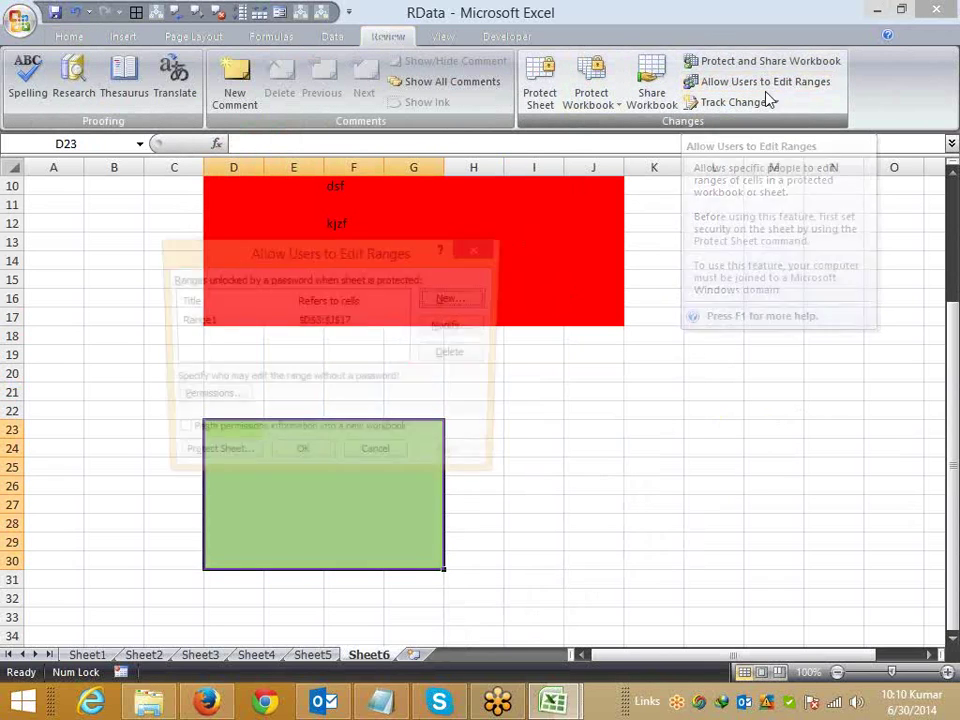
click(449, 302)
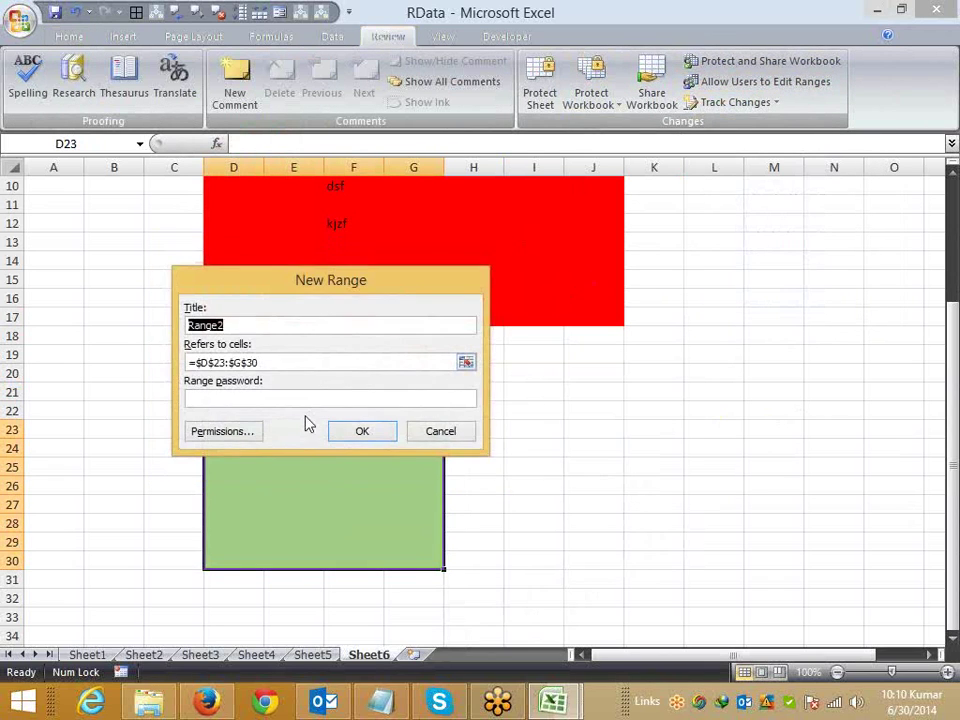
click(287, 397)
text(ab)
click(336, 431)
text(ab)
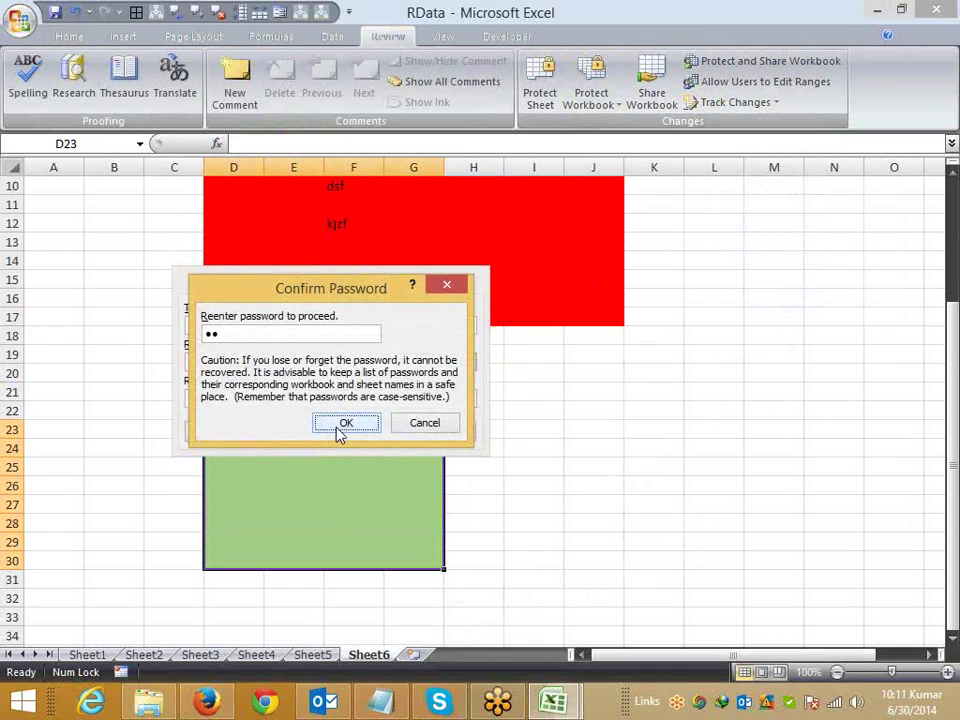
click(340, 430)
click(450, 462)
click(322, 467)
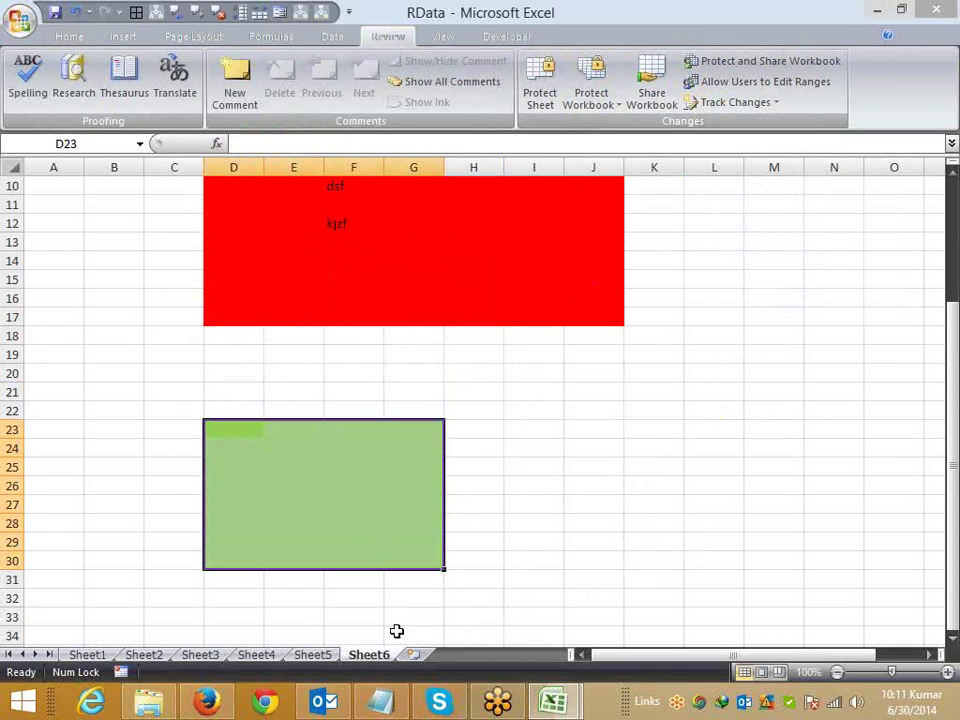
right_click(381, 654)
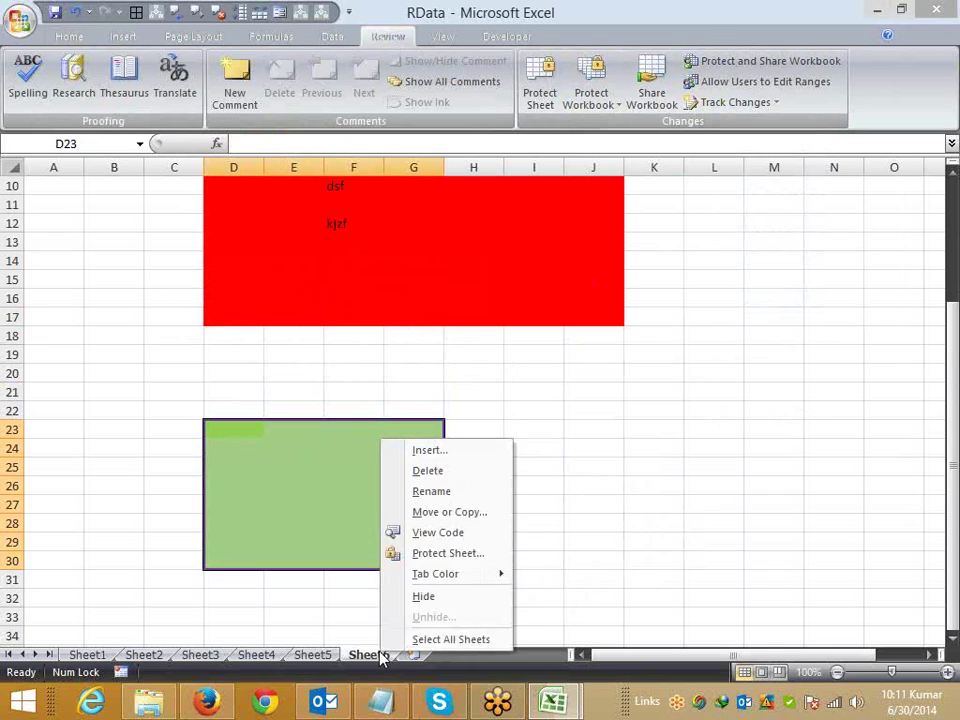
click(435, 556)
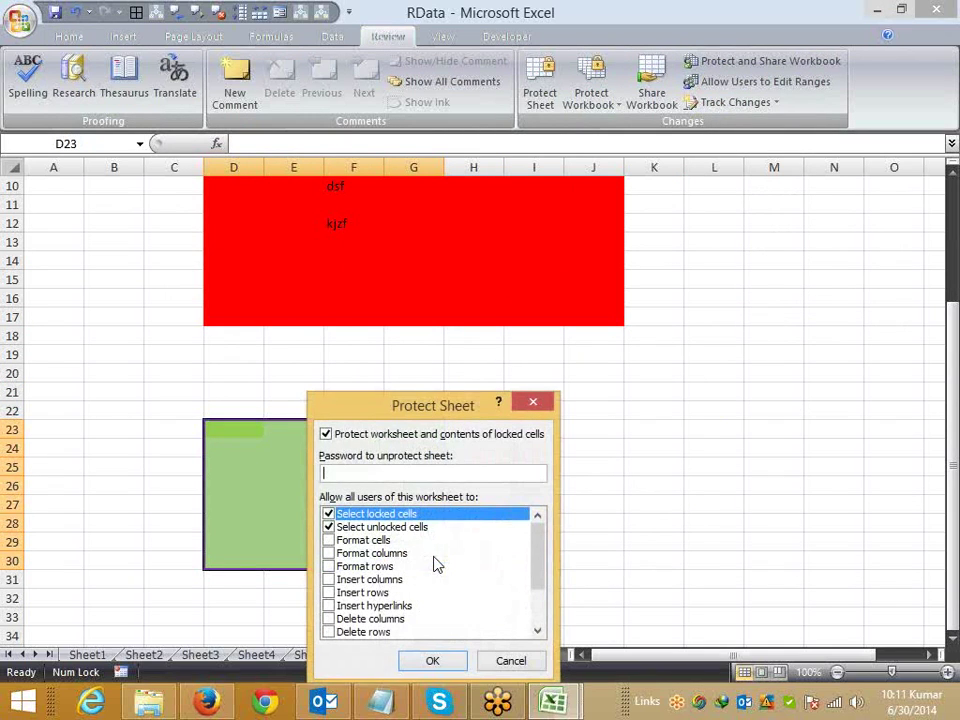
click(432, 660)
click(533, 390)
double_click(474, 300)
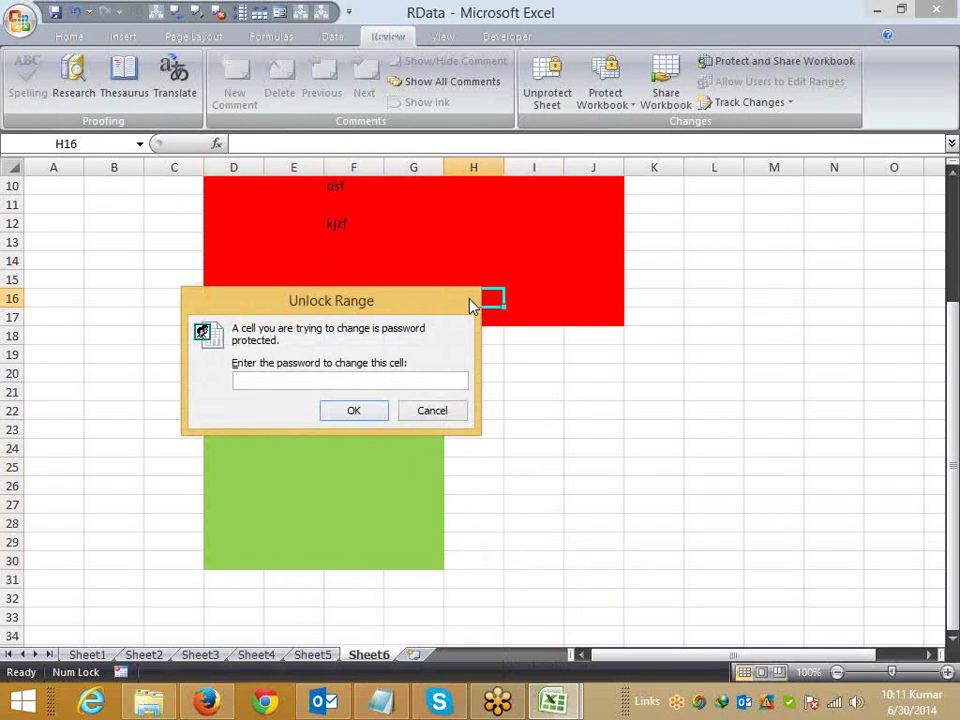
text(1)
key(Return)
click(345, 436)
double_click(345, 440)
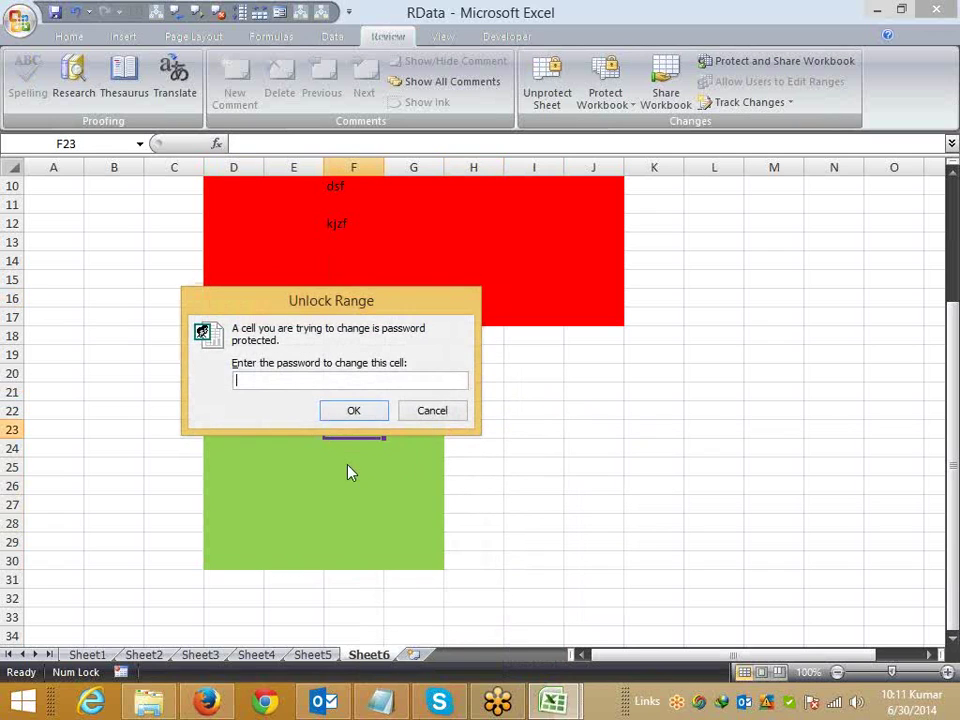
key(Escape)
click(567, 416)
double_click(569, 423)
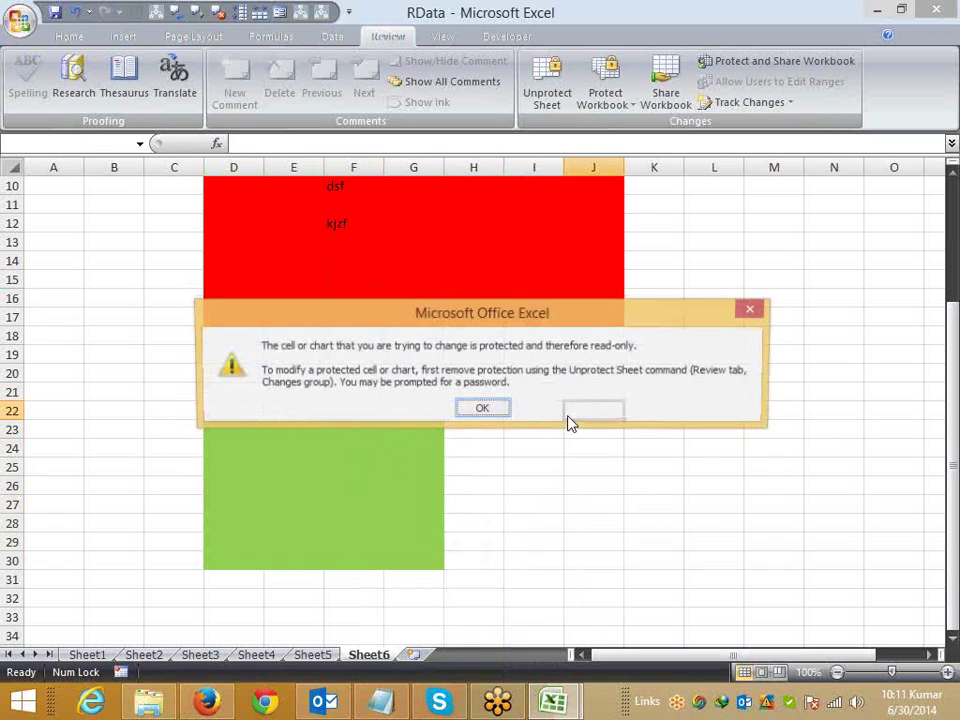
key(Return)
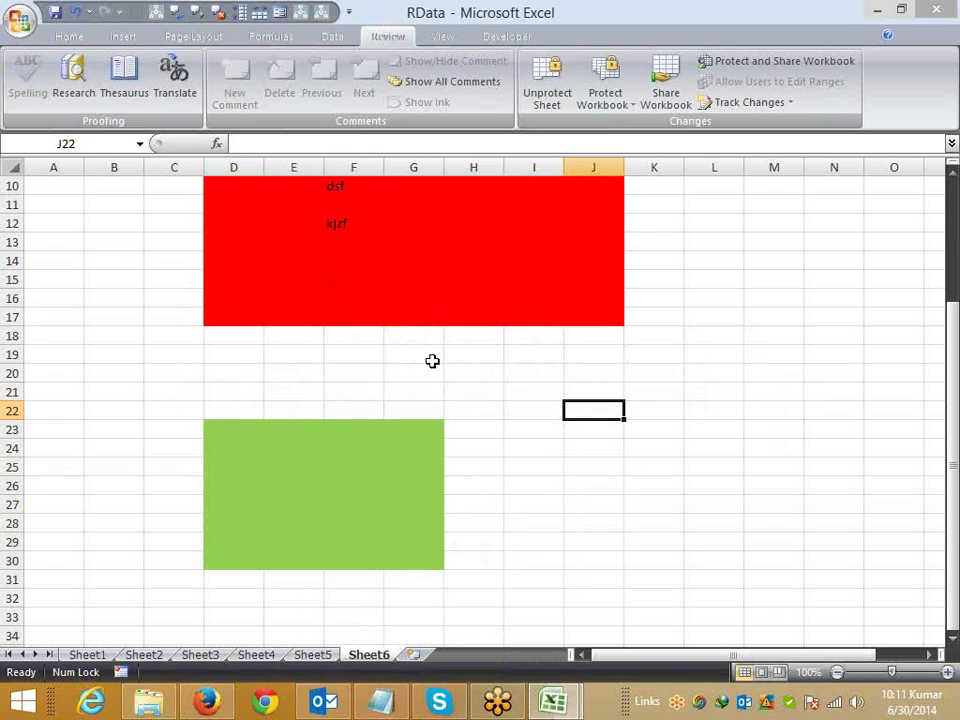
mouse_move(558, 706)
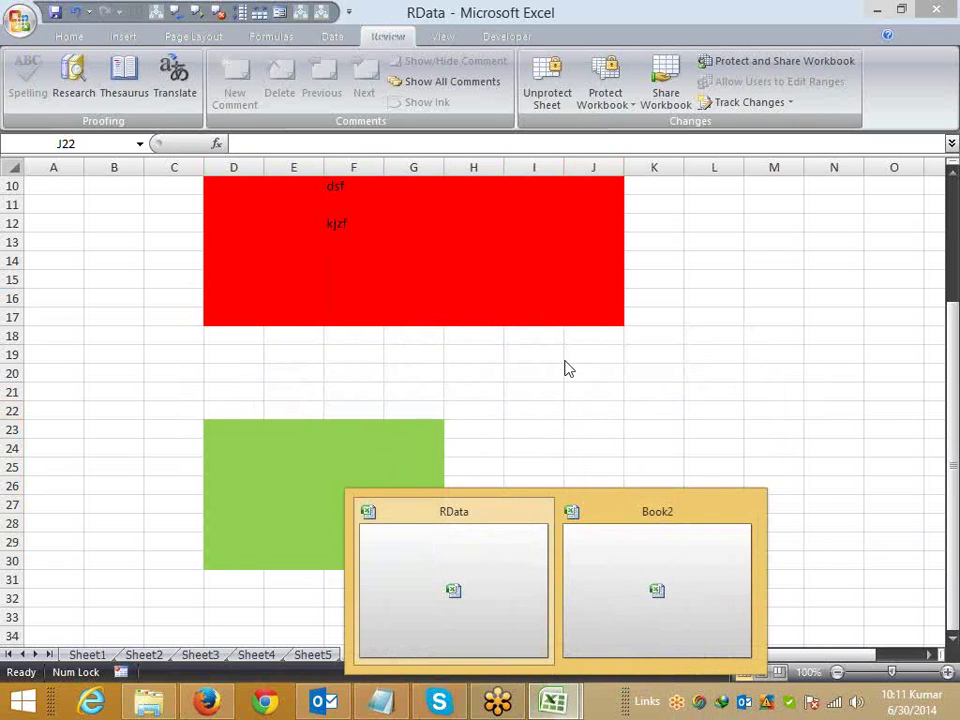
Step: Switch to Book2's empty Sheet2, dismissing the macro recording settings
mouse_move(952, 50)
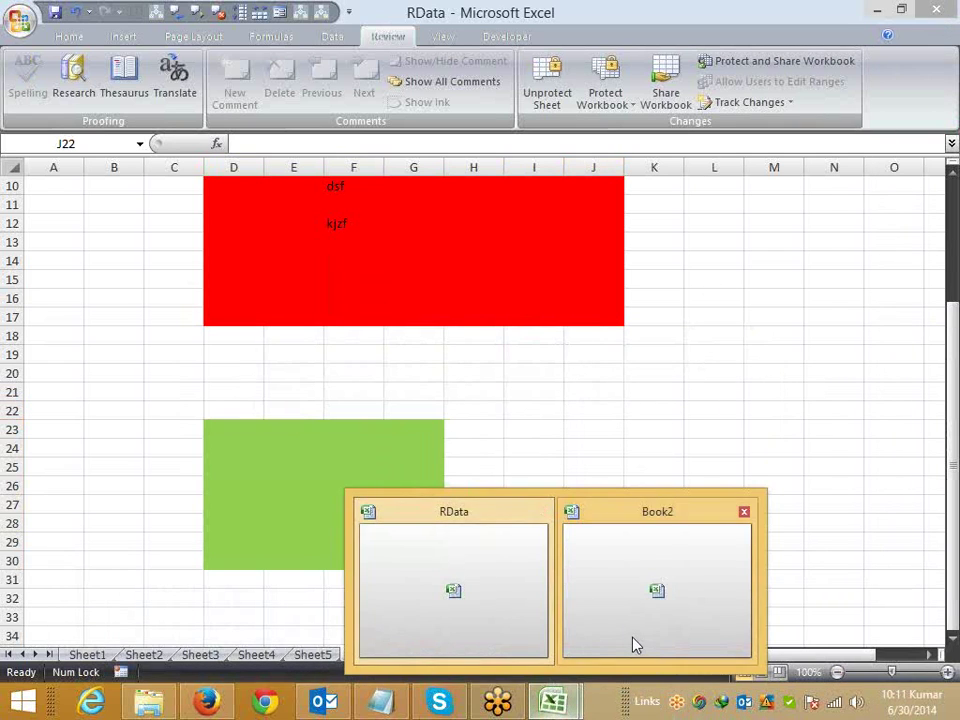
click(633, 638)
click(145, 655)
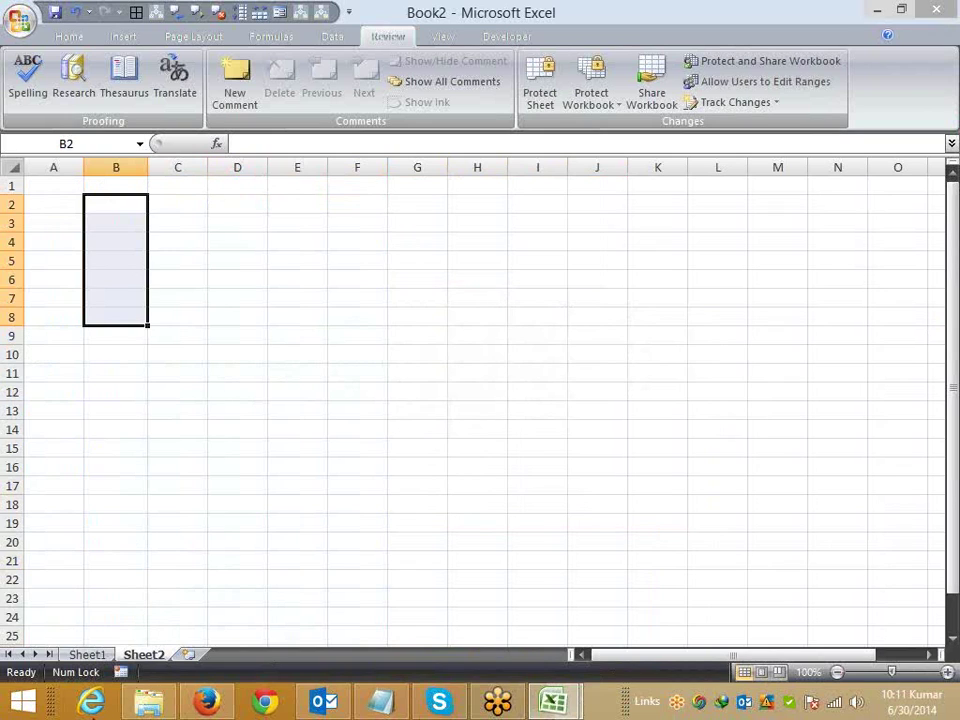
click(120, 672)
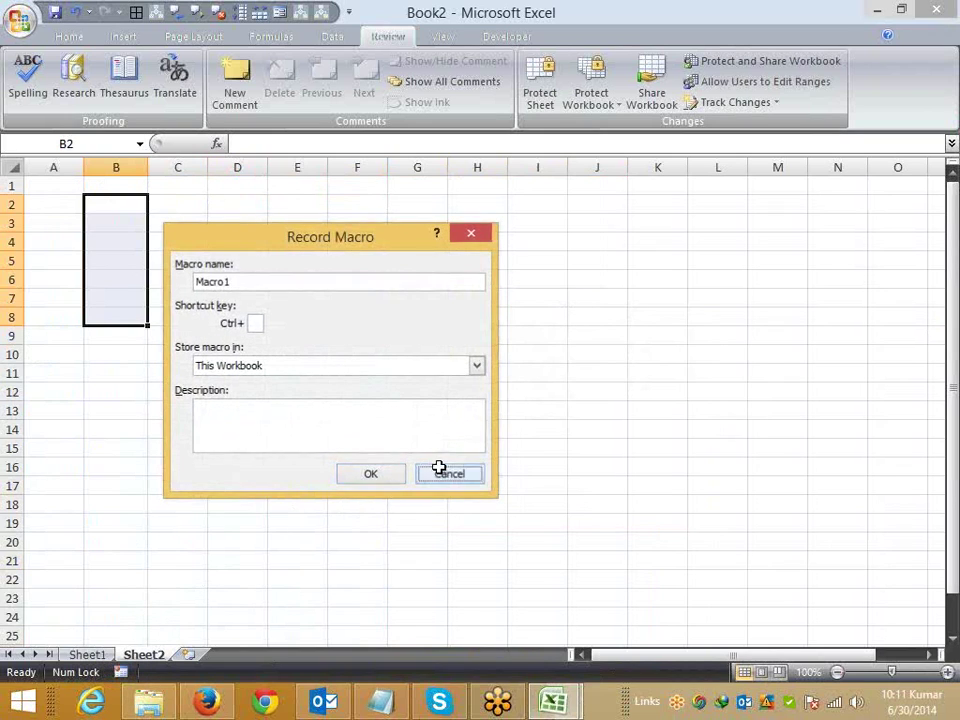
click(439, 469)
Step: In Save As General Options, set and confirm passwords to open and to modify
click(20, 20)
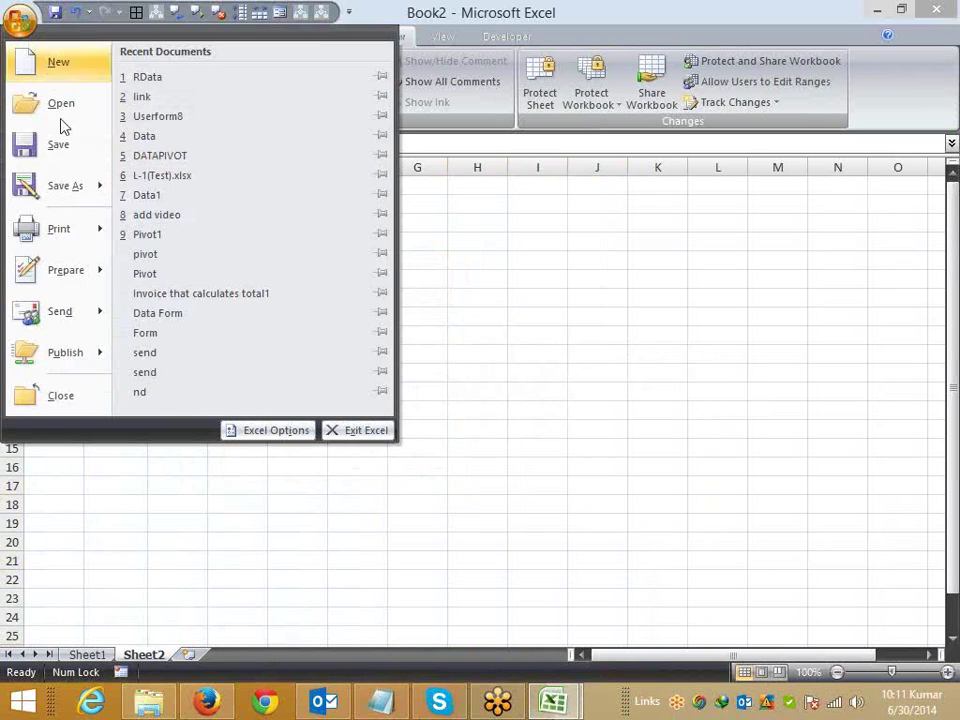
click(69, 186)
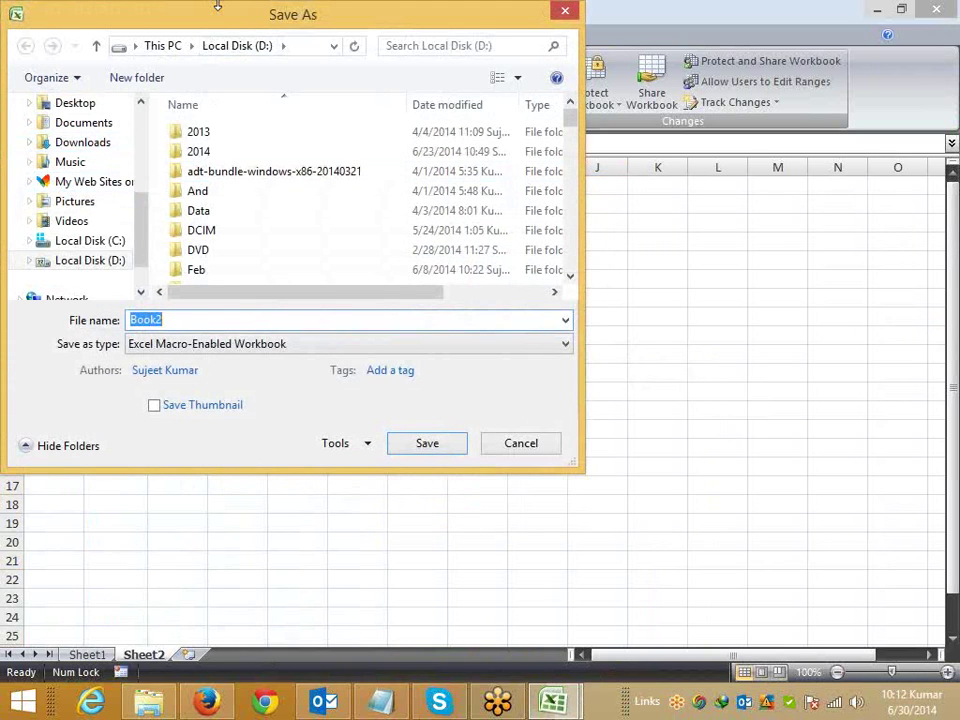
drag(214, 11, 381, 31)
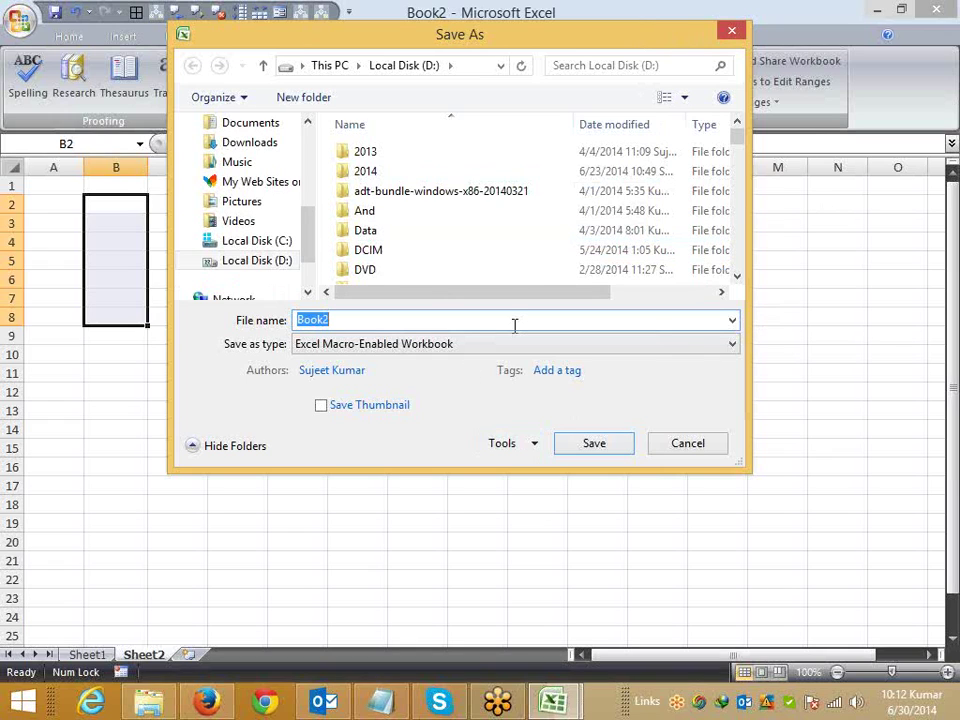
click(536, 446)
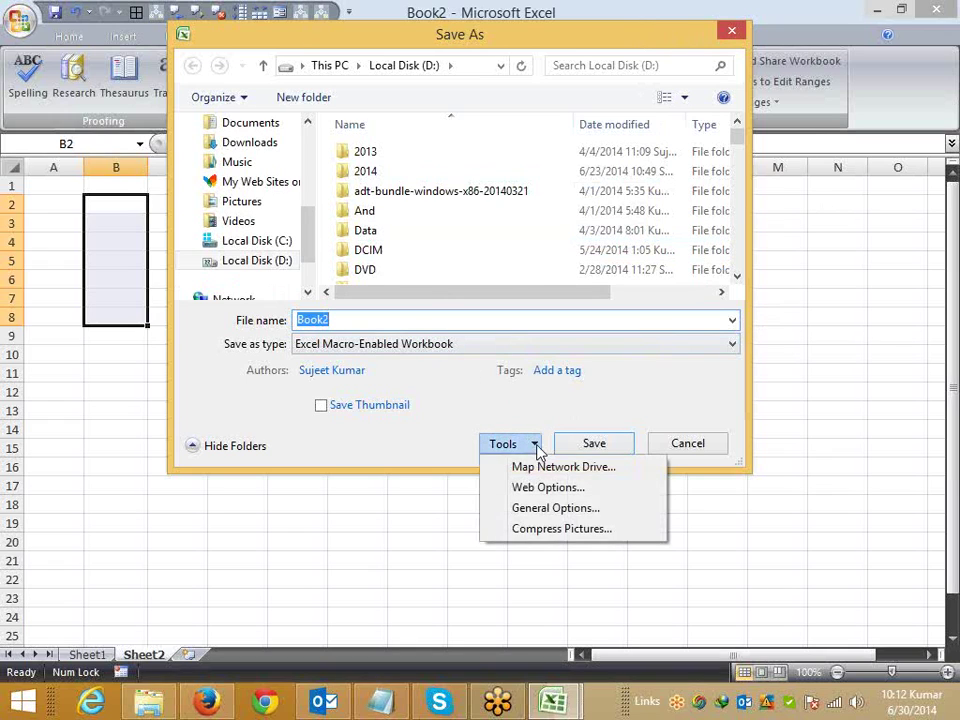
click(546, 508)
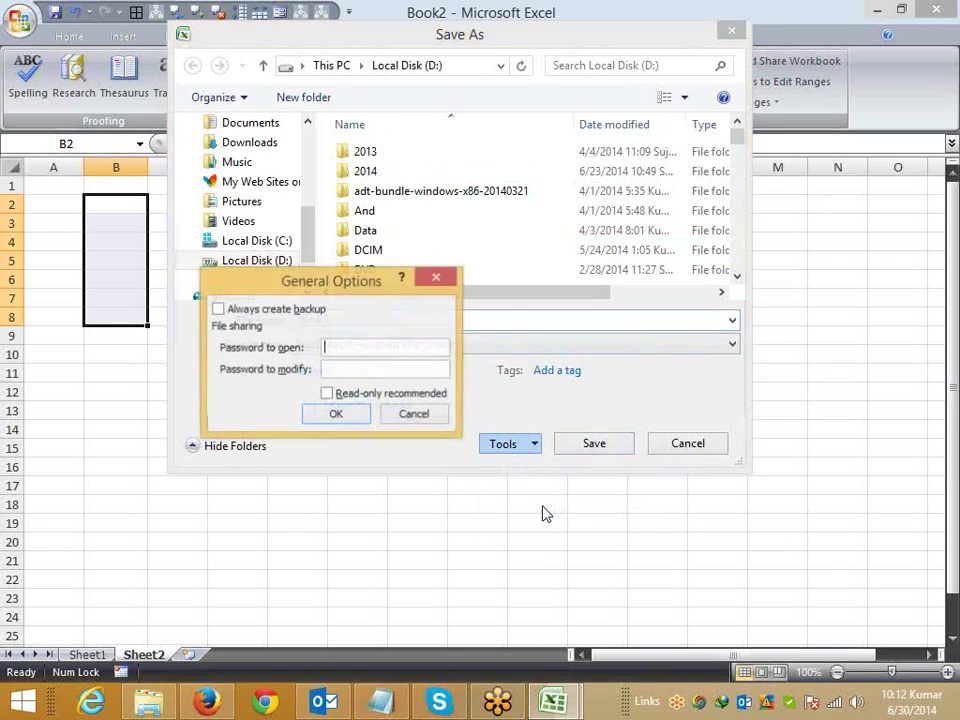
drag(349, 291, 461, 300)
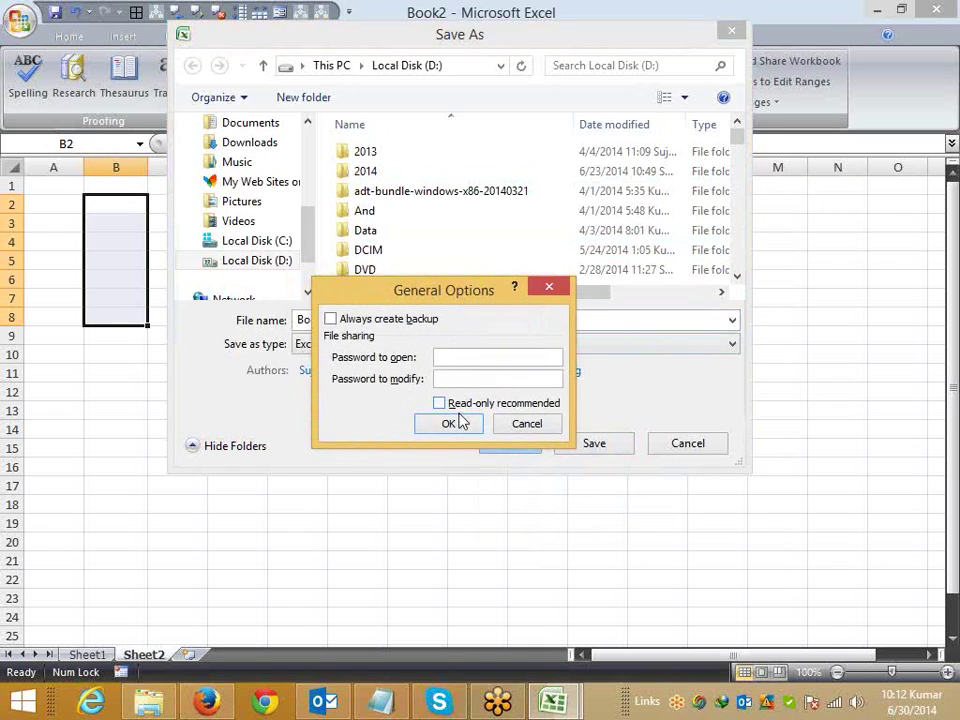
text(1)
click(452, 381)
text(1)
click(450, 425)
text(1)
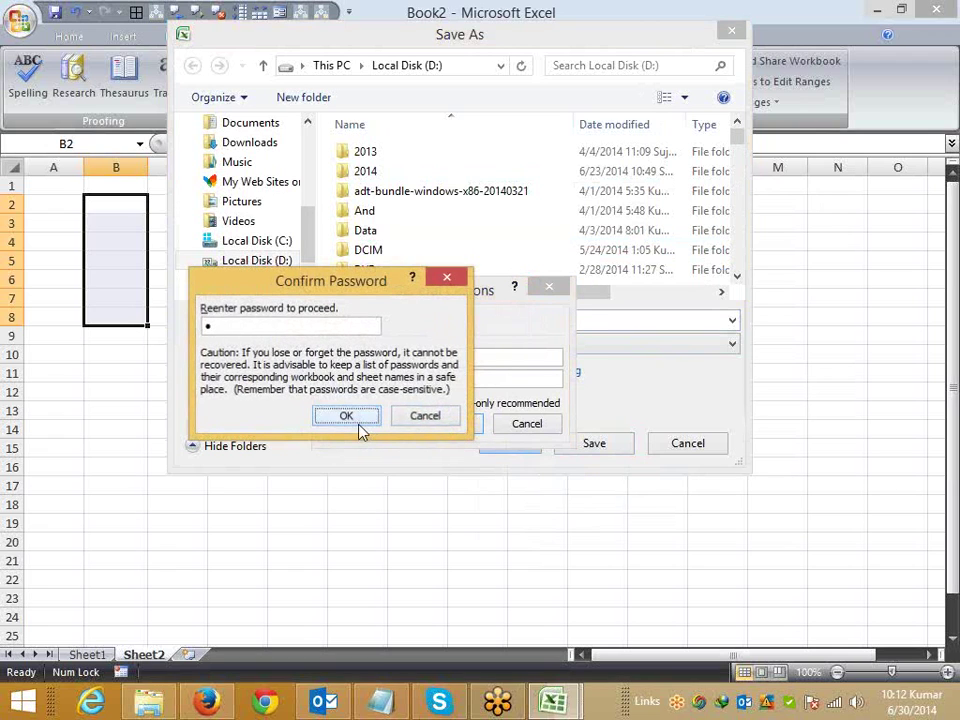
click(360, 431)
text(1)
click(360, 428)
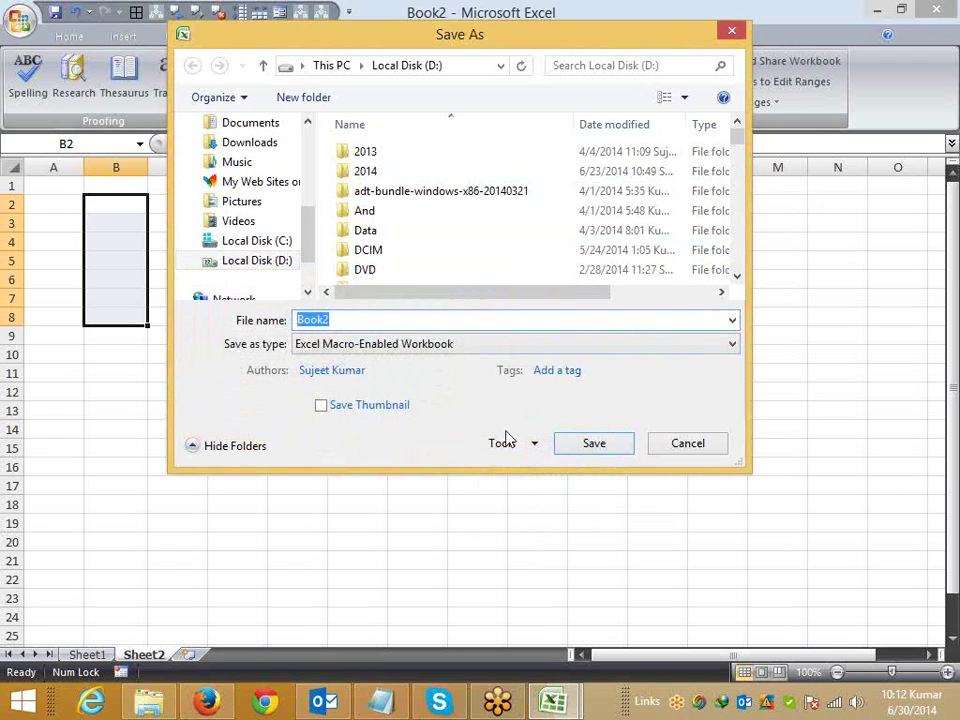
Step: Save the workbook as 11 rather than replacing Book2.xlsm
click(570, 448)
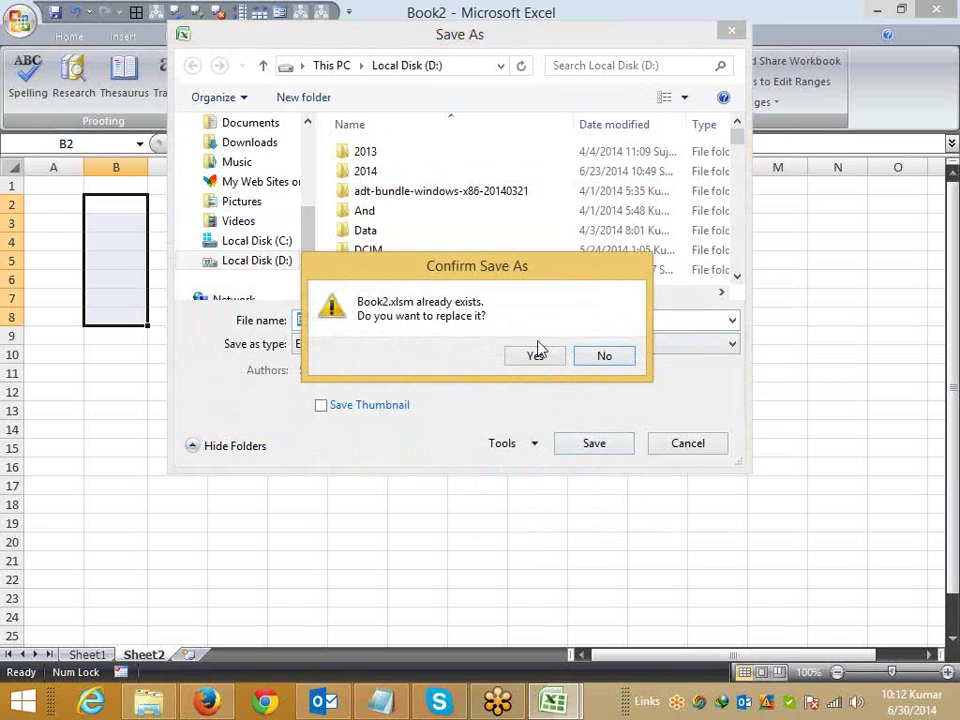
click(596, 360)
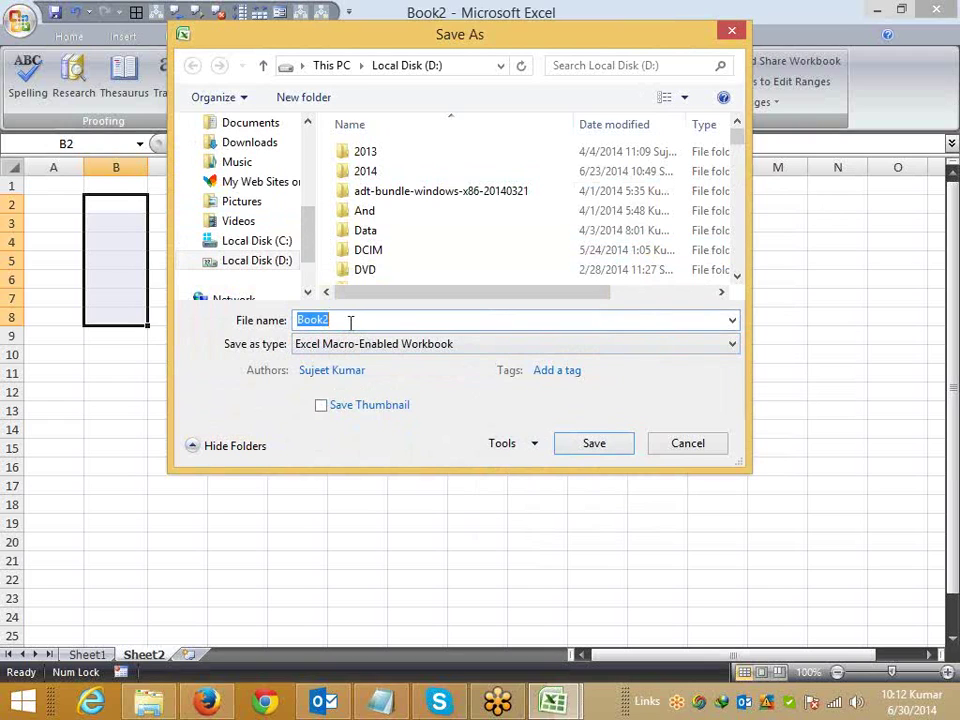
text(11)
click(594, 443)
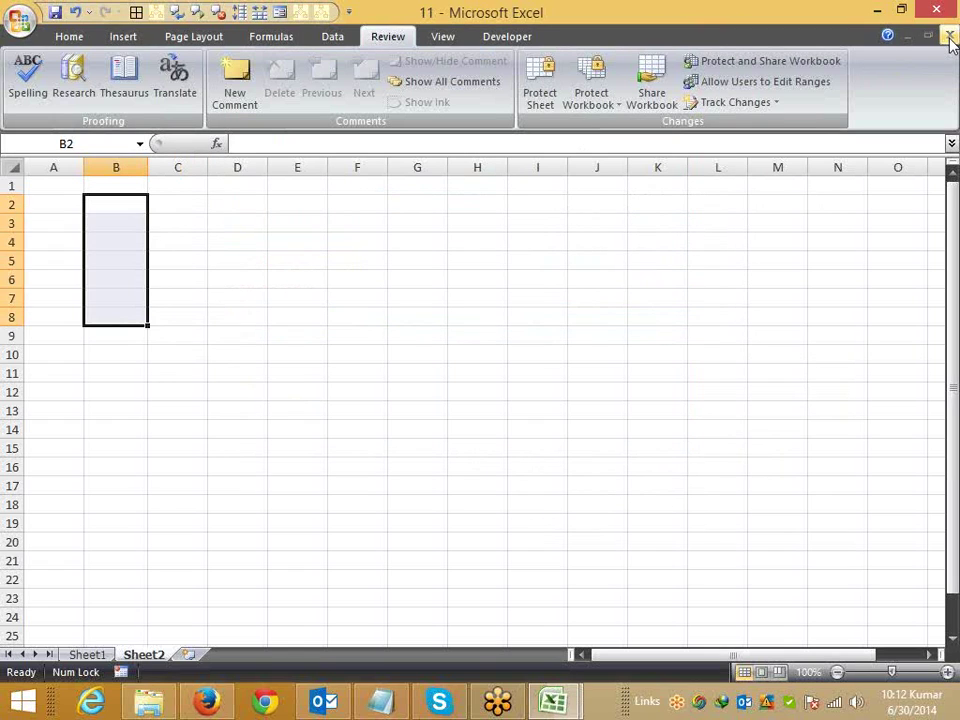
Step: Close workbook 11 and reopen it from recent files; the entered password is rejected
click(949, 36)
click(18, 22)
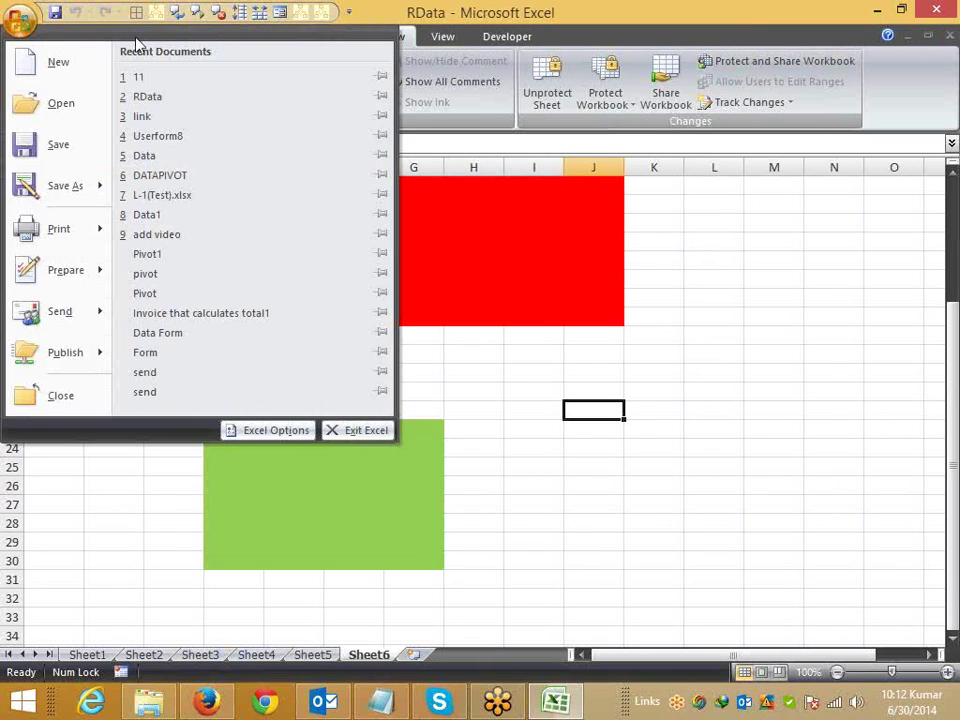
click(150, 78)
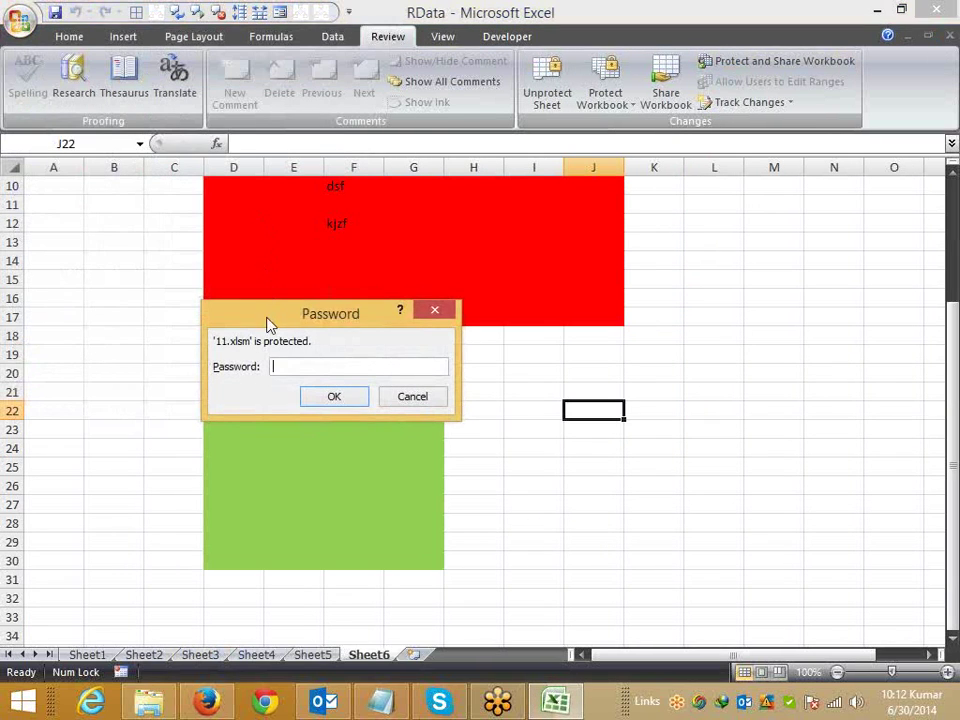
drag(268, 321, 396, 329)
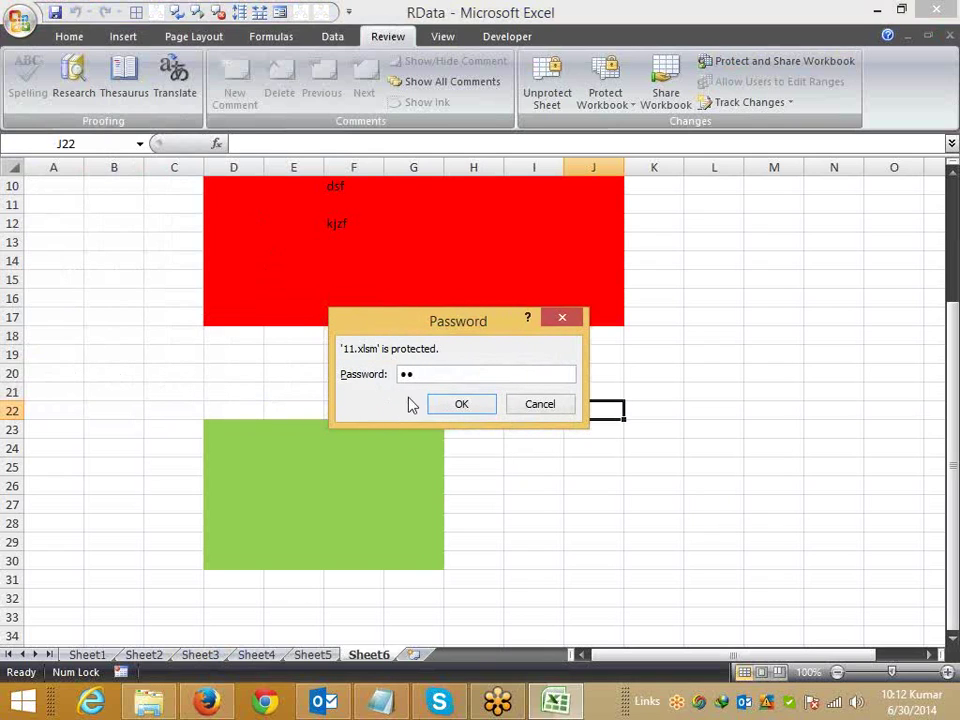
click(451, 403)
click(457, 401)
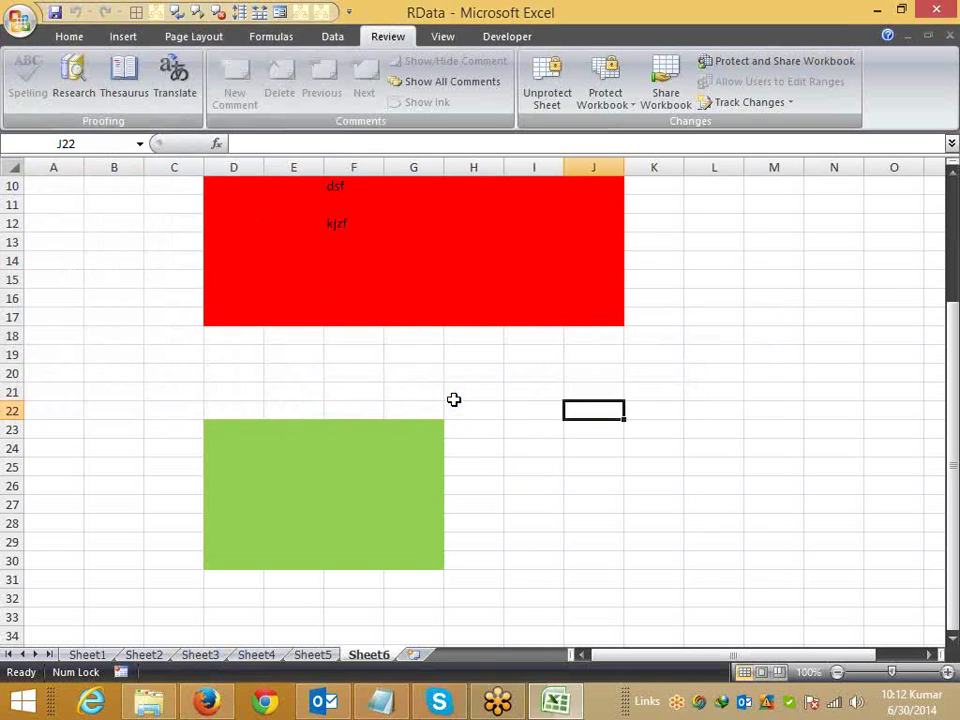
Step: Reopen 11, try another wrong password, see it rejected, and reopen it again
click(21, 30)
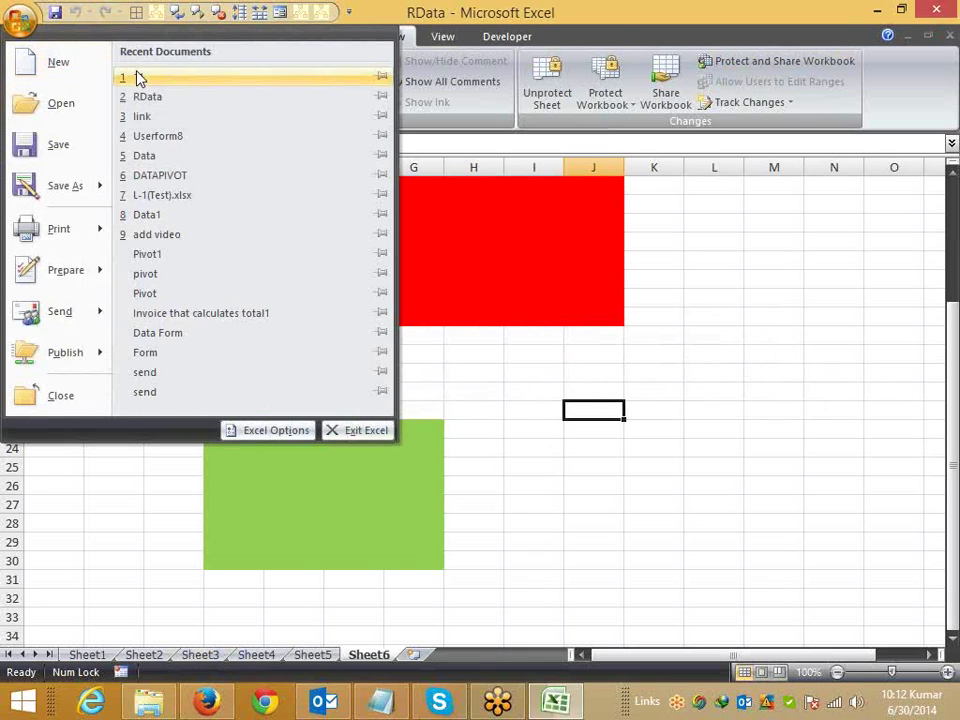
click(137, 76)
text(12)
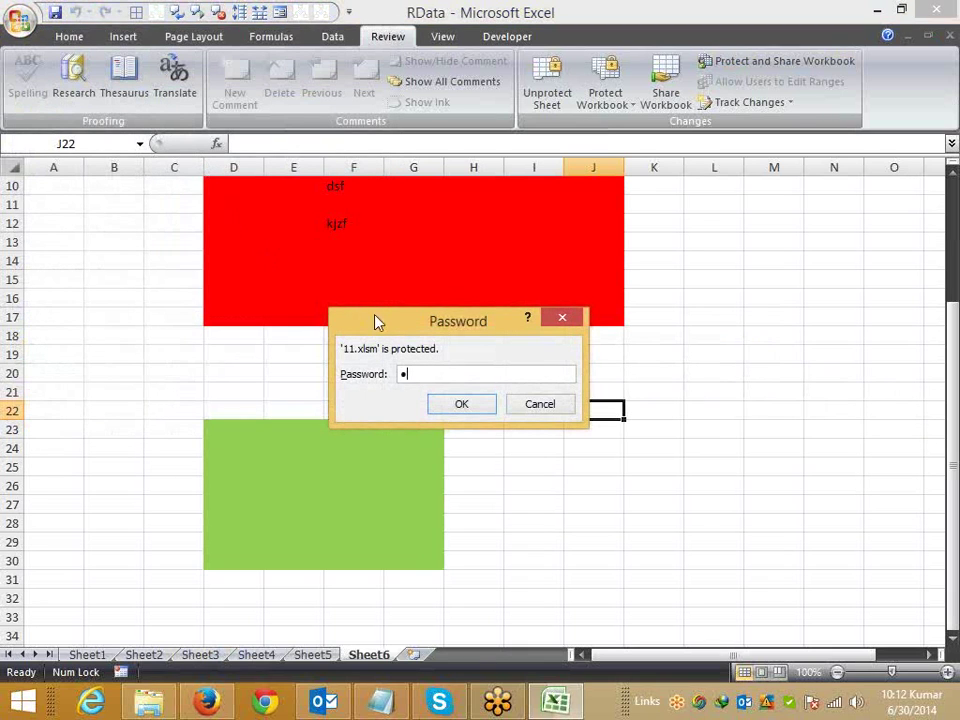
click(461, 404)
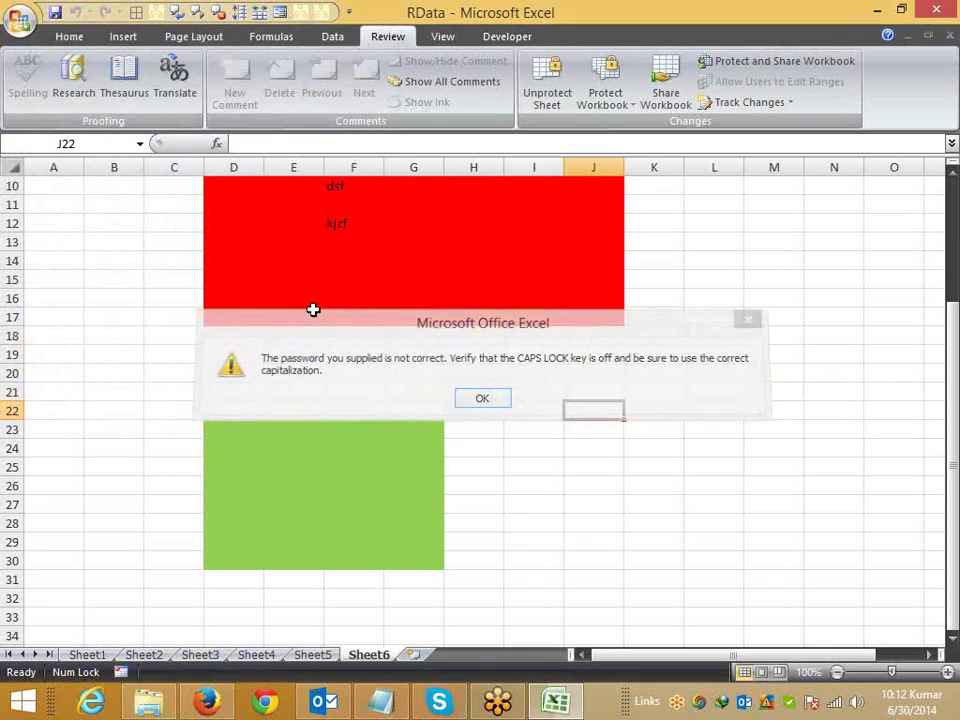
key(Return)
click(19, 20)
click(123, 83)
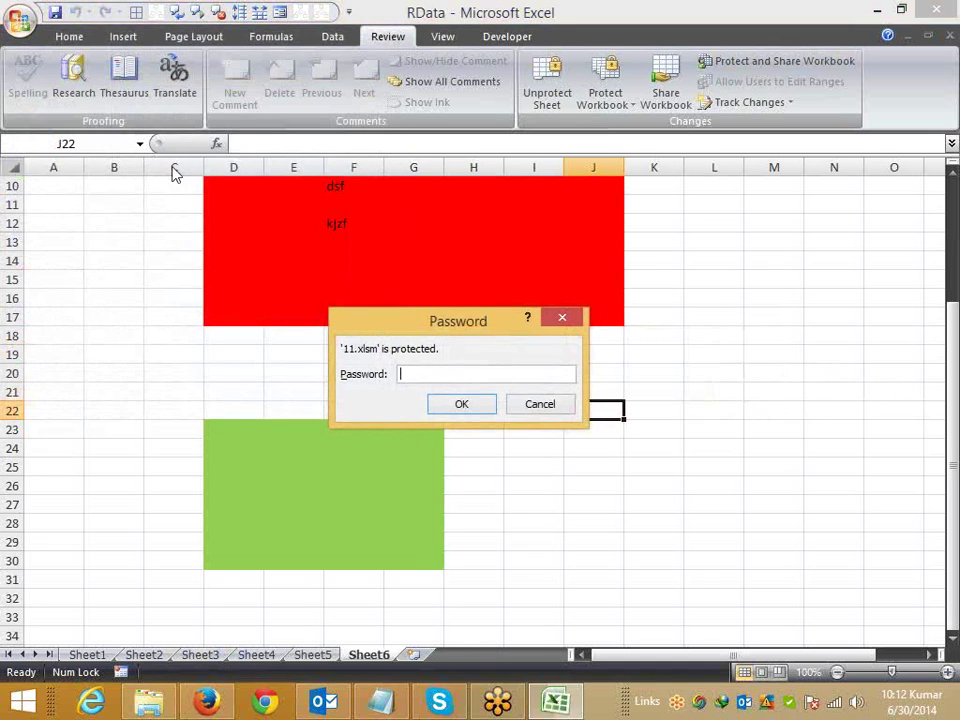
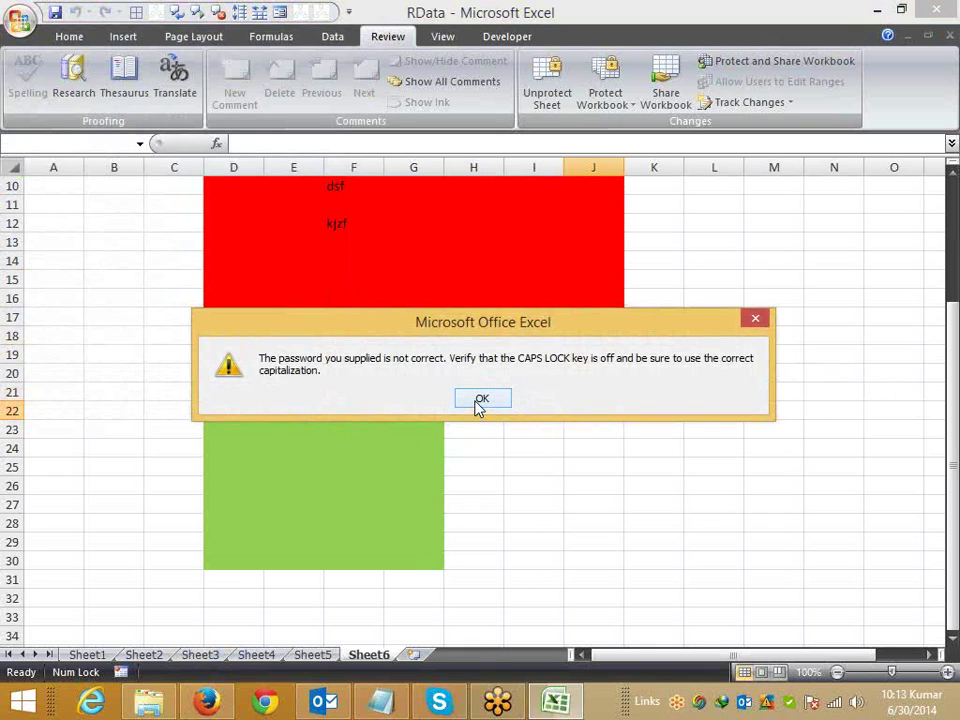
Step: Dismiss the second incorrect-password warning for 11.xlsm
click(479, 401)
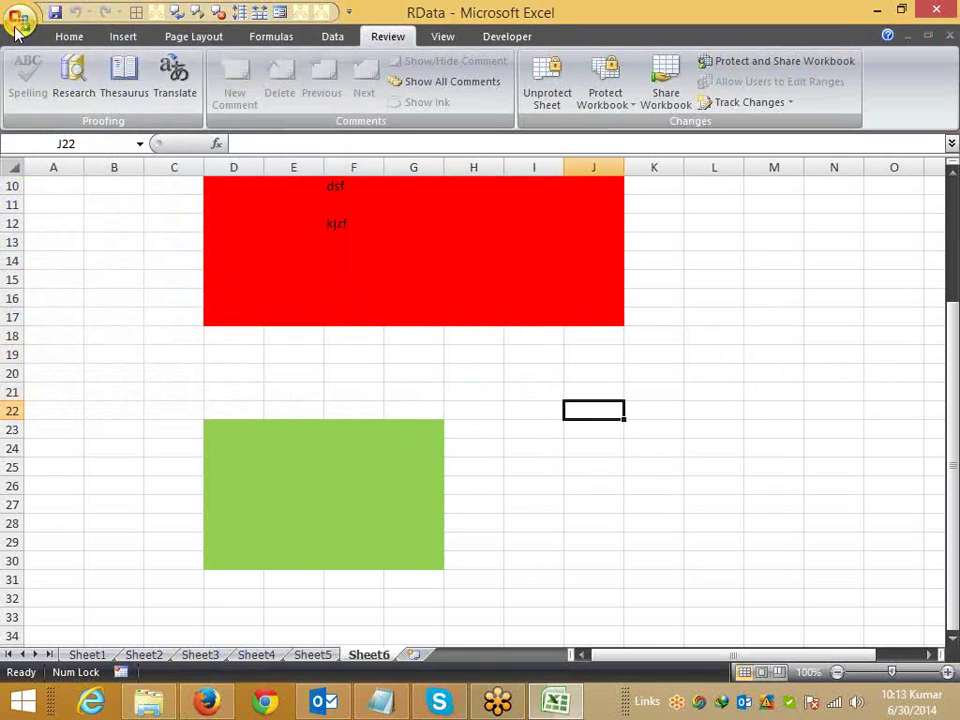
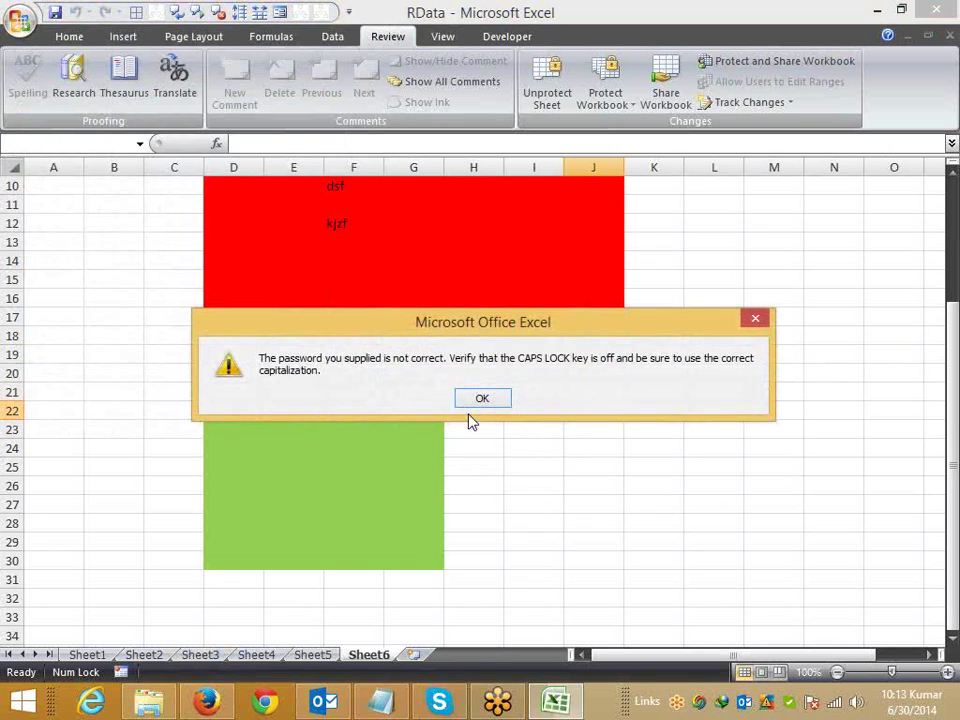
Step: Dismiss the incorrect-password warning and open the Office menu listing recent documents
click(476, 405)
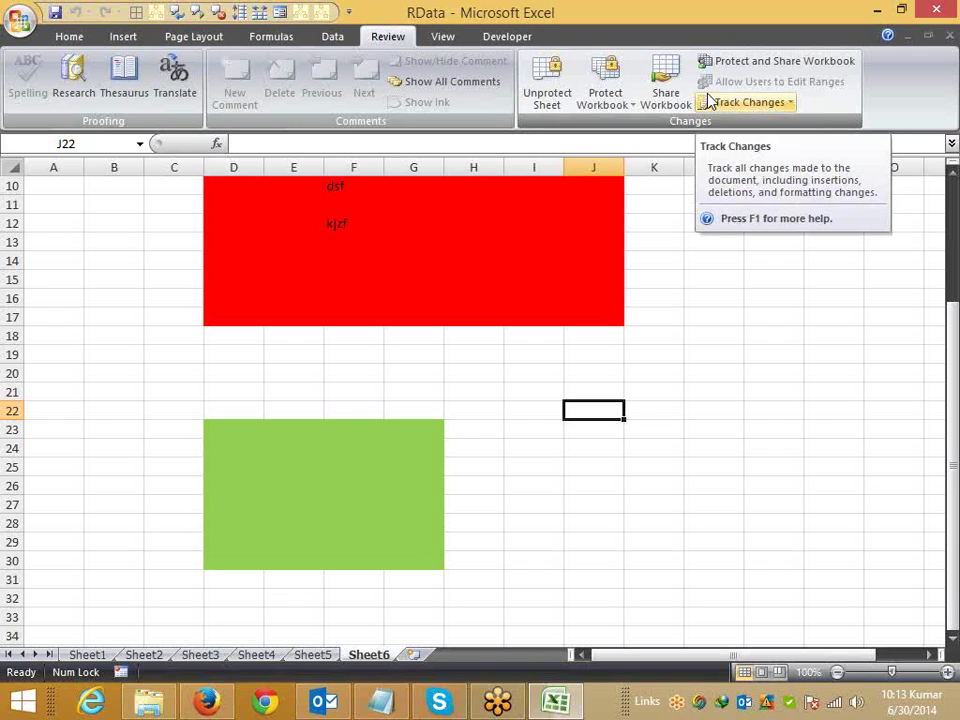
click(19, 28)
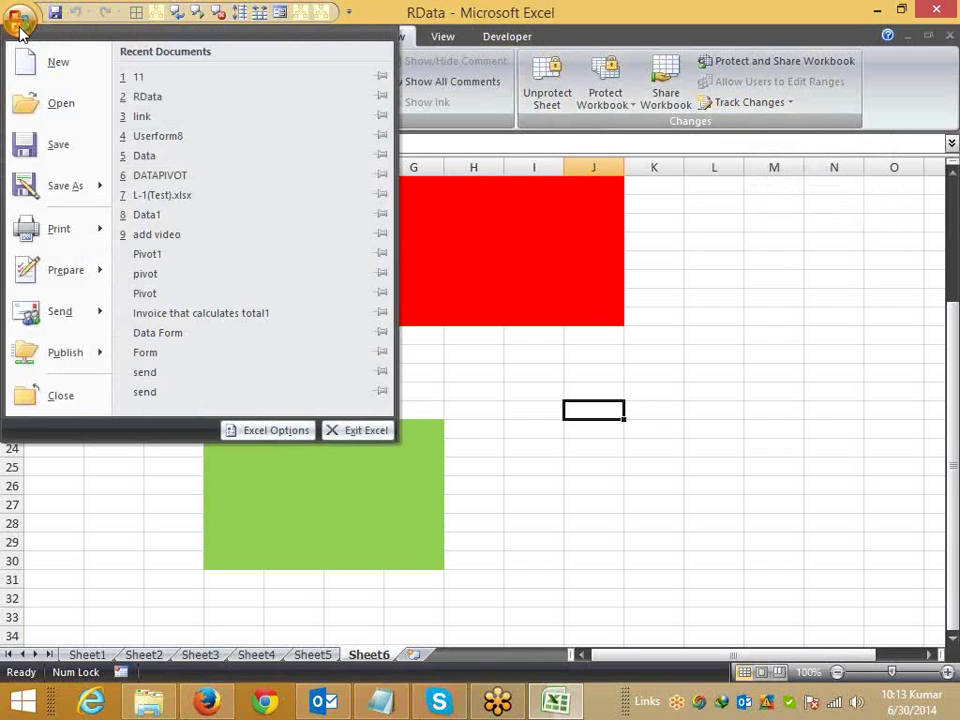
click(653, 370)
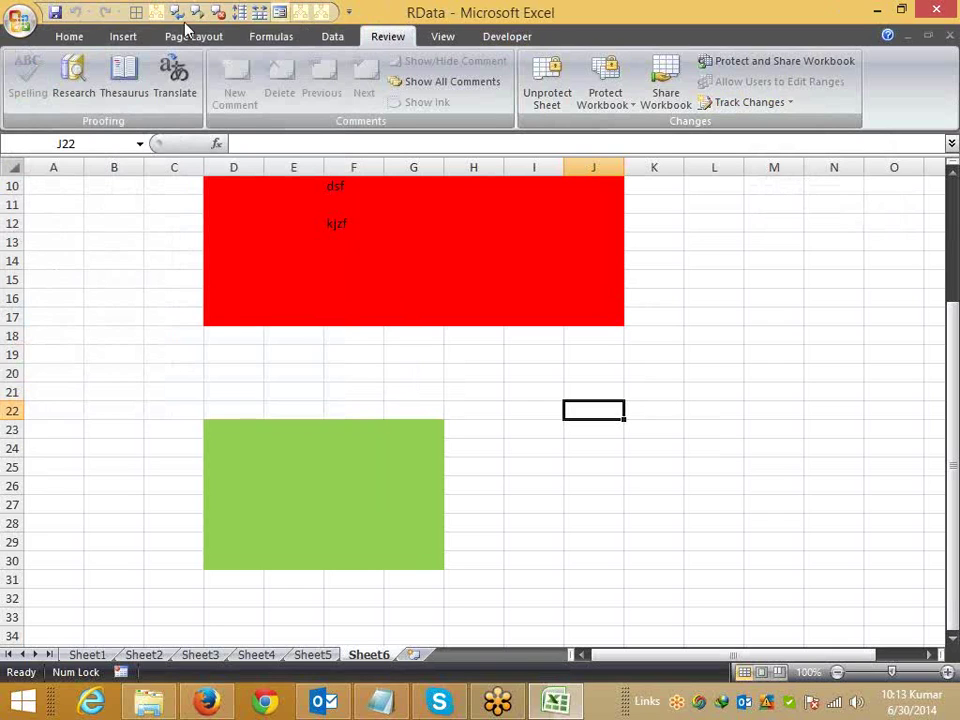
click(28, 34)
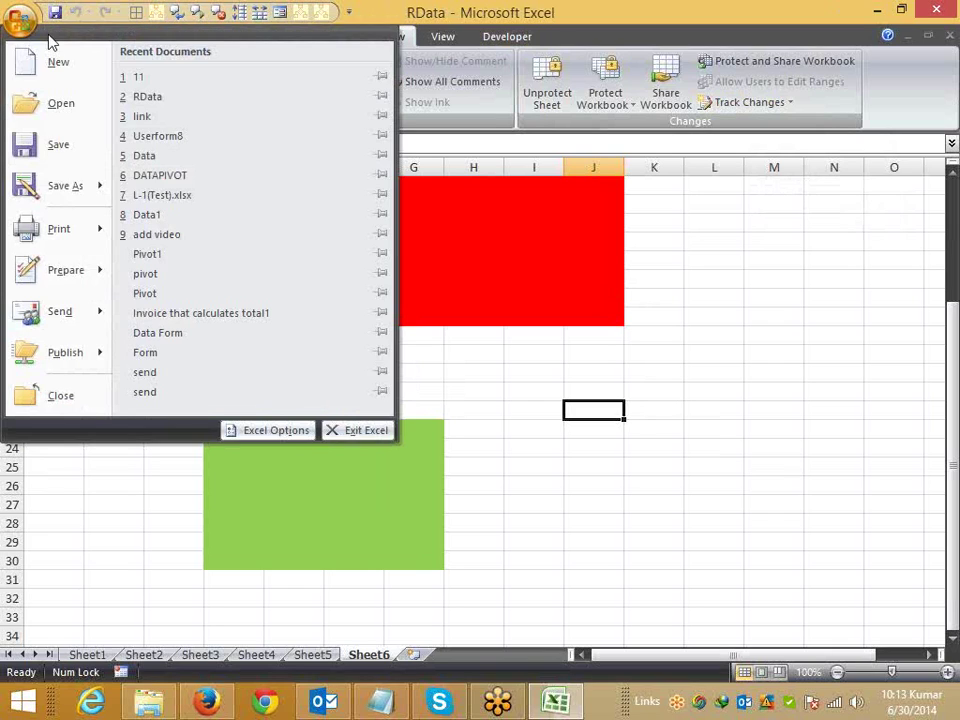
Step: View the Prepare > Encrypt Document password prompt, cancel it, and close RData without saving
mouse_move(66, 274)
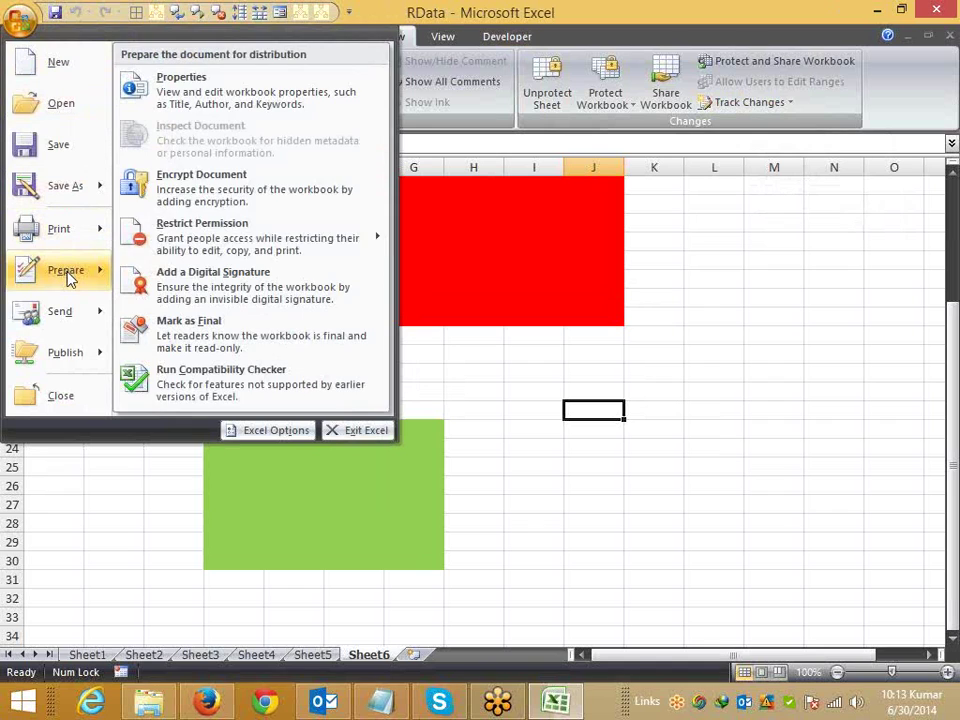
click(185, 201)
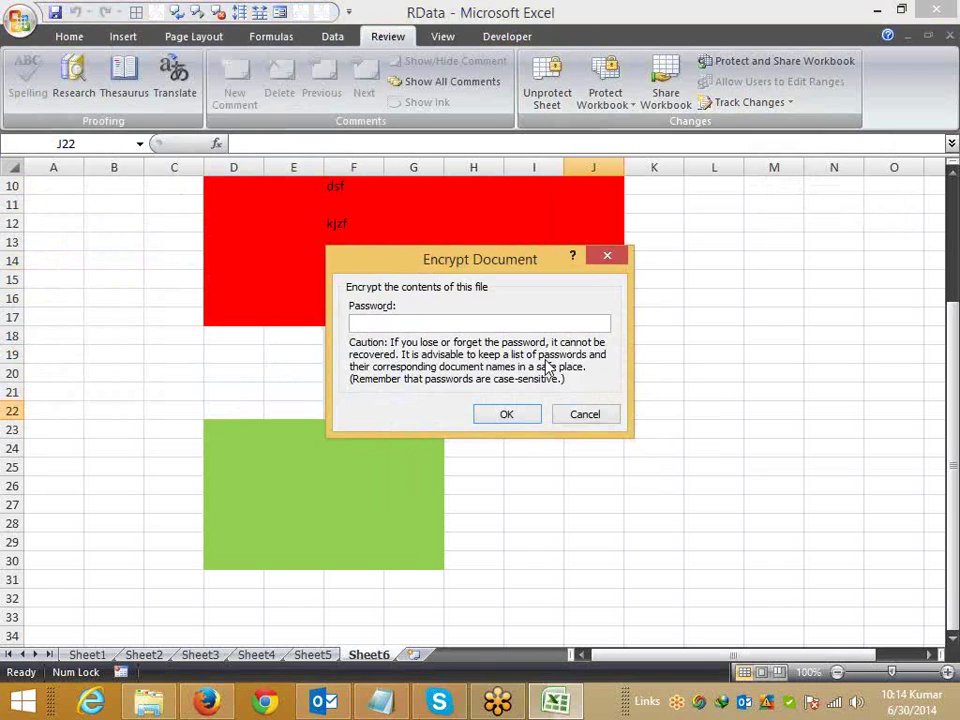
click(602, 417)
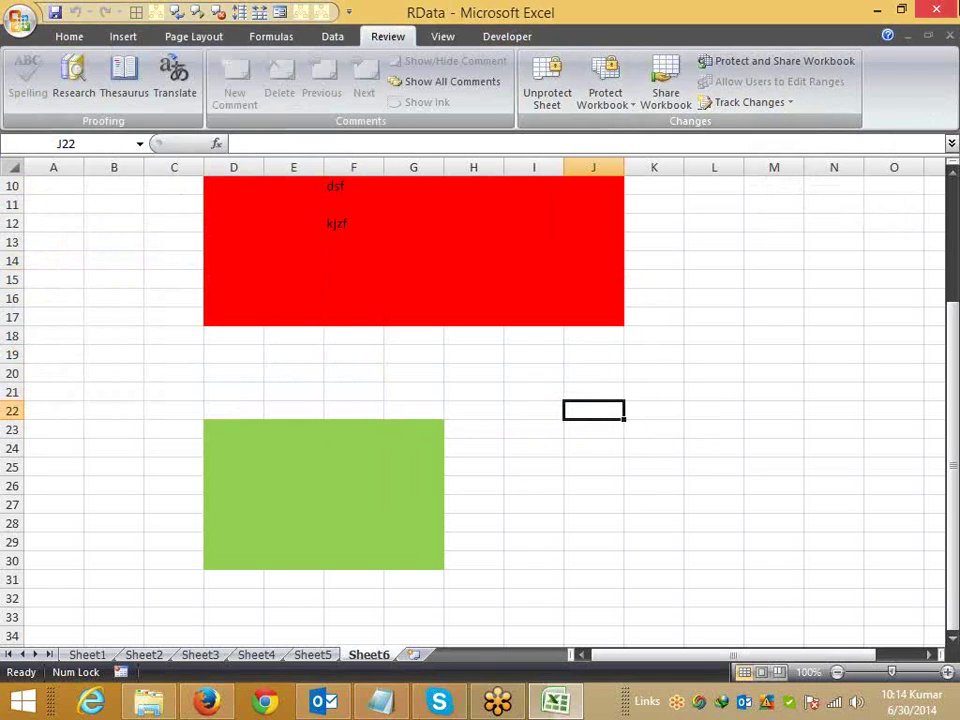
click(950, 34)
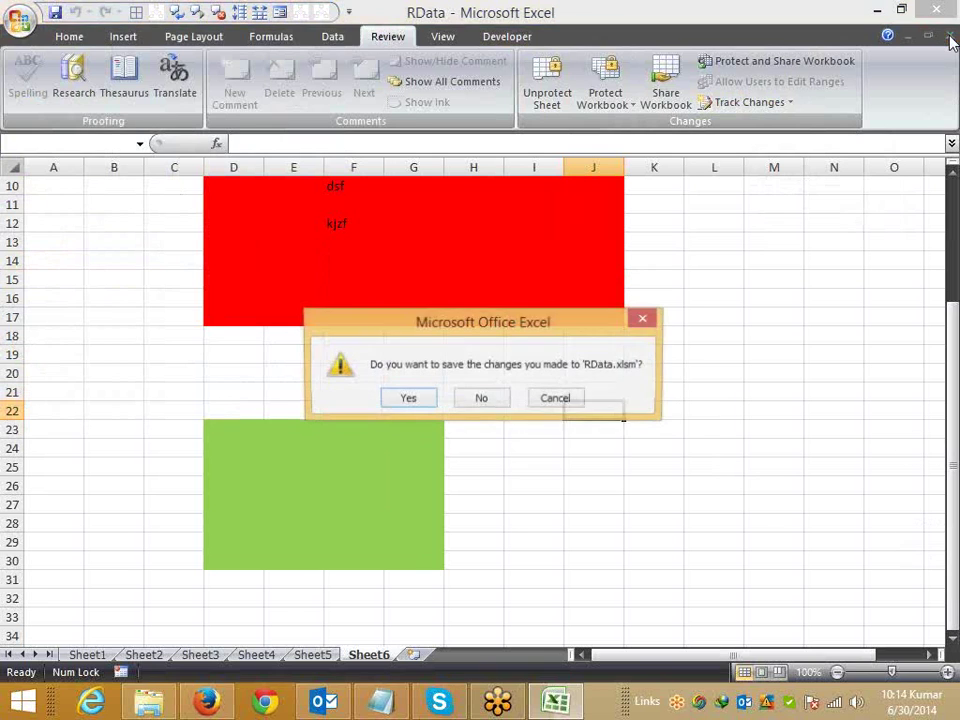
click(484, 399)
Step: Quit Excel, search the Start screen for 'exce', and start Excel 2013 with a blank workbook
click(935, 9)
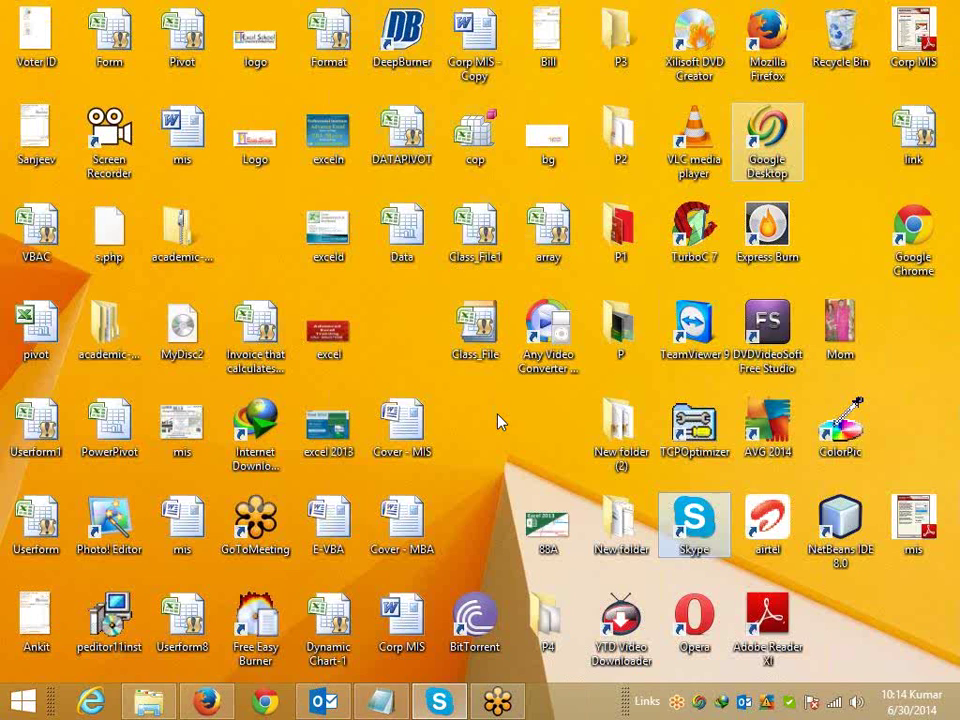
key(super)
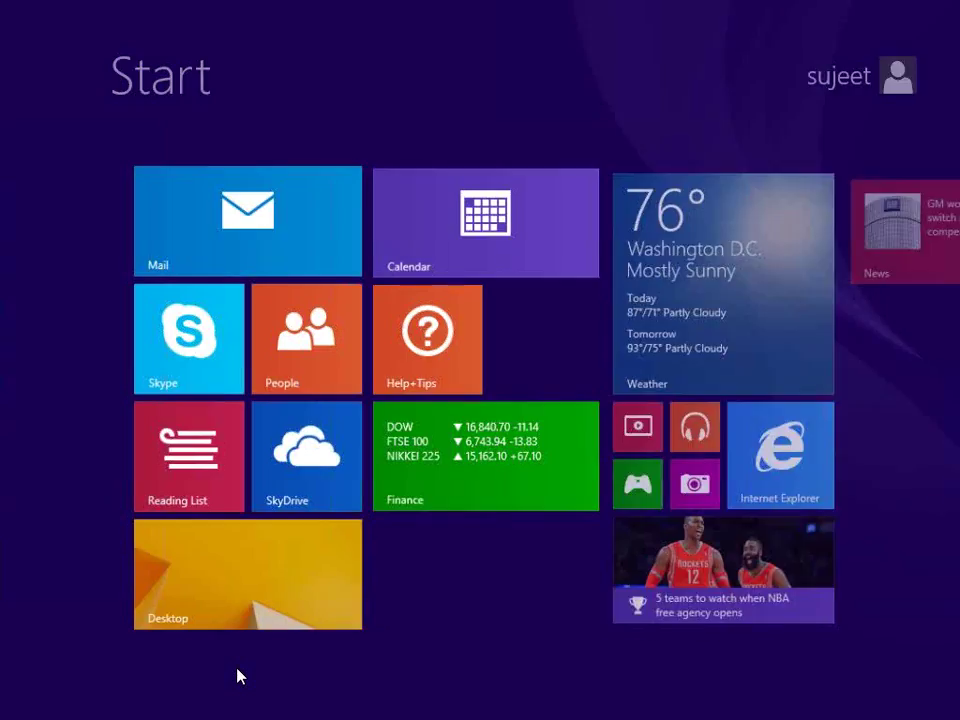
text(excel 2007)
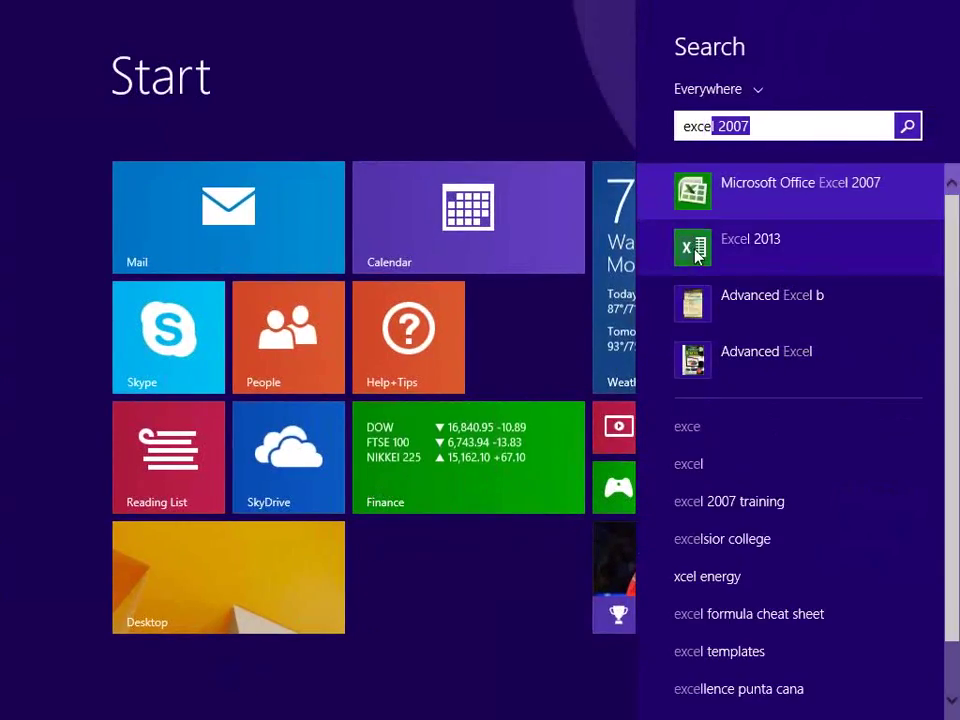
click(693, 249)
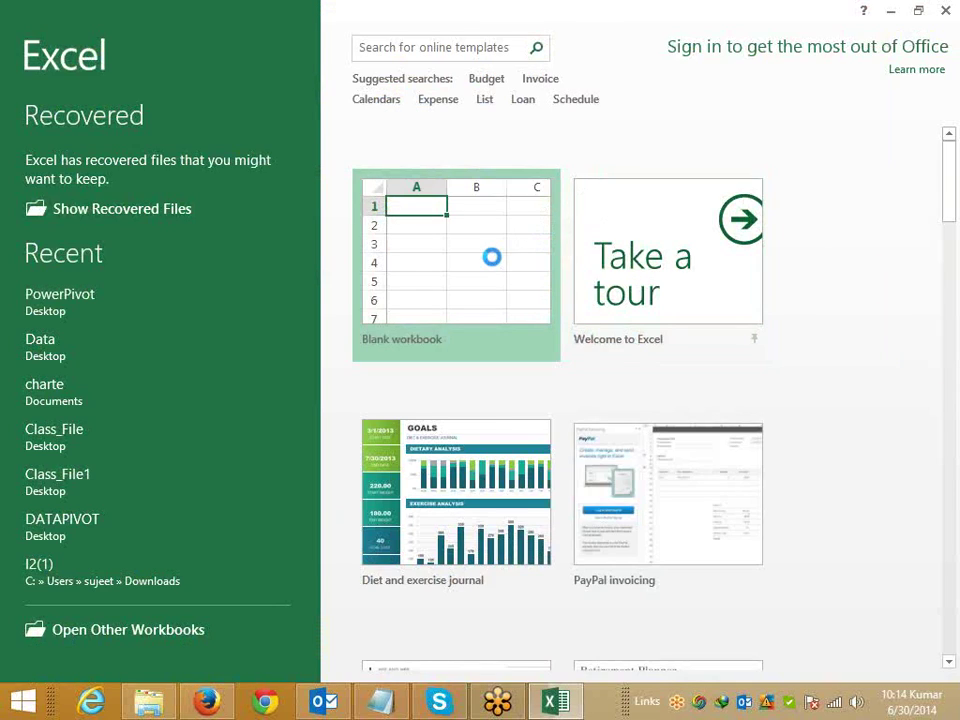
click(491, 257)
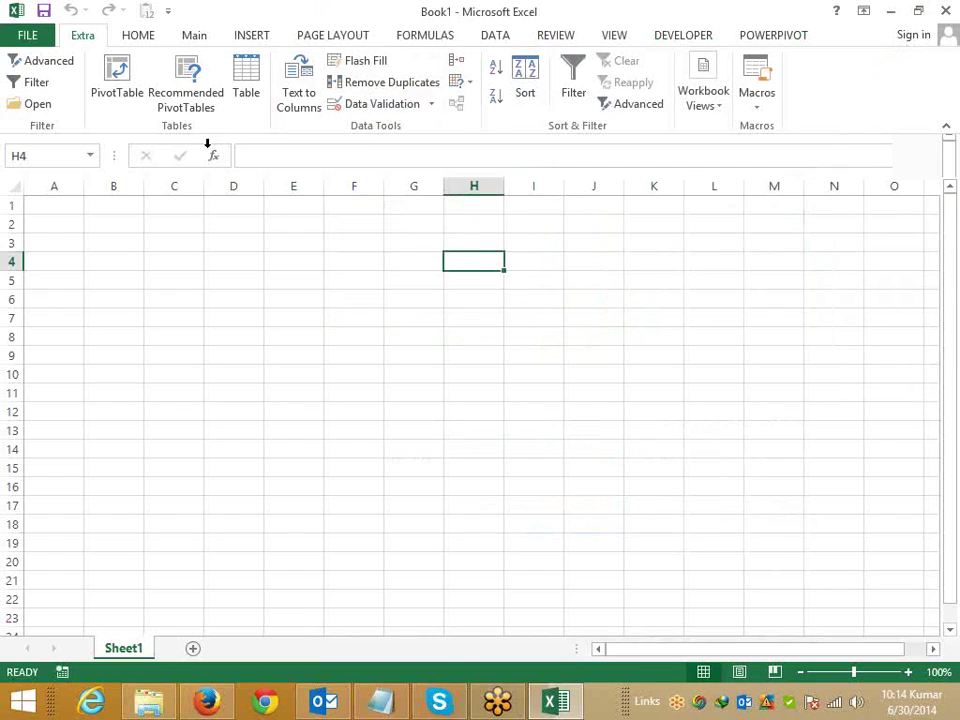
Step: Browse Book1's Share, Export and Account file pages
click(45, 44)
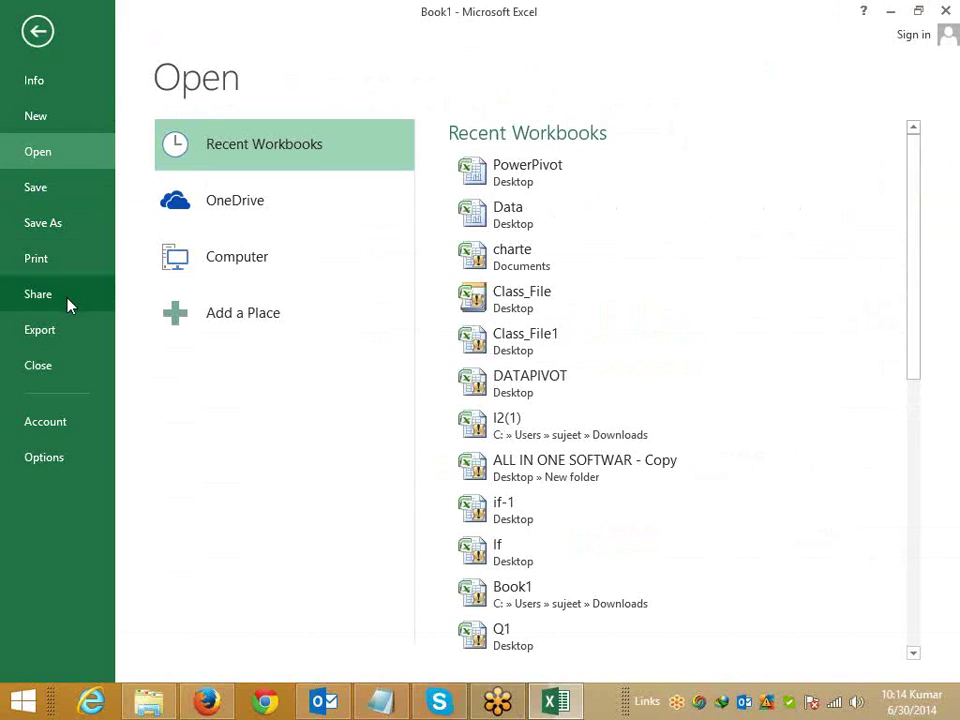
click(40, 294)
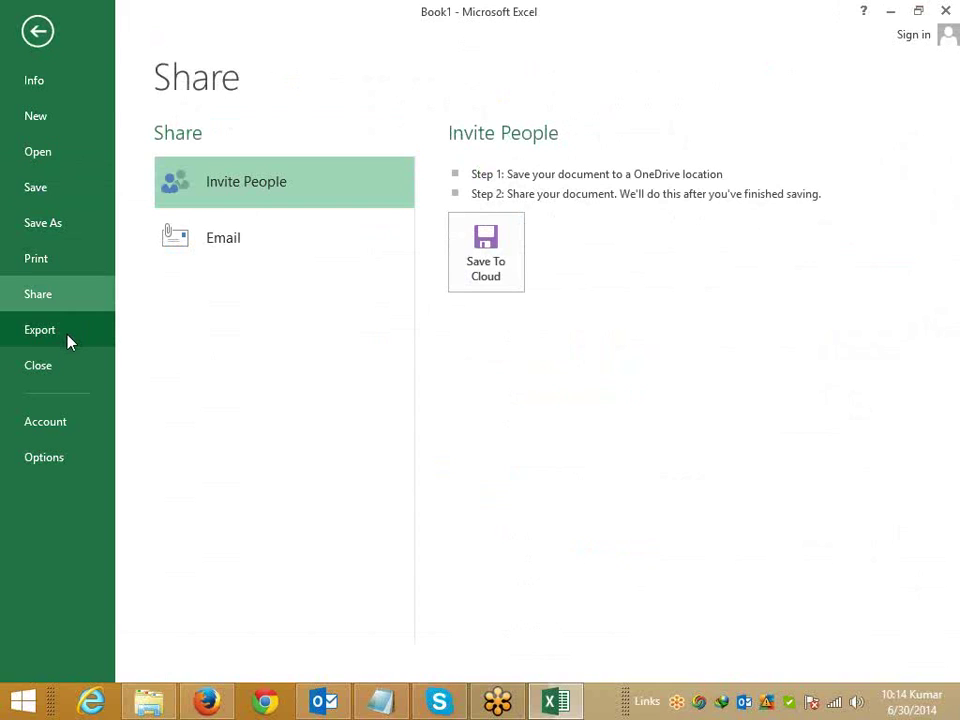
click(69, 340)
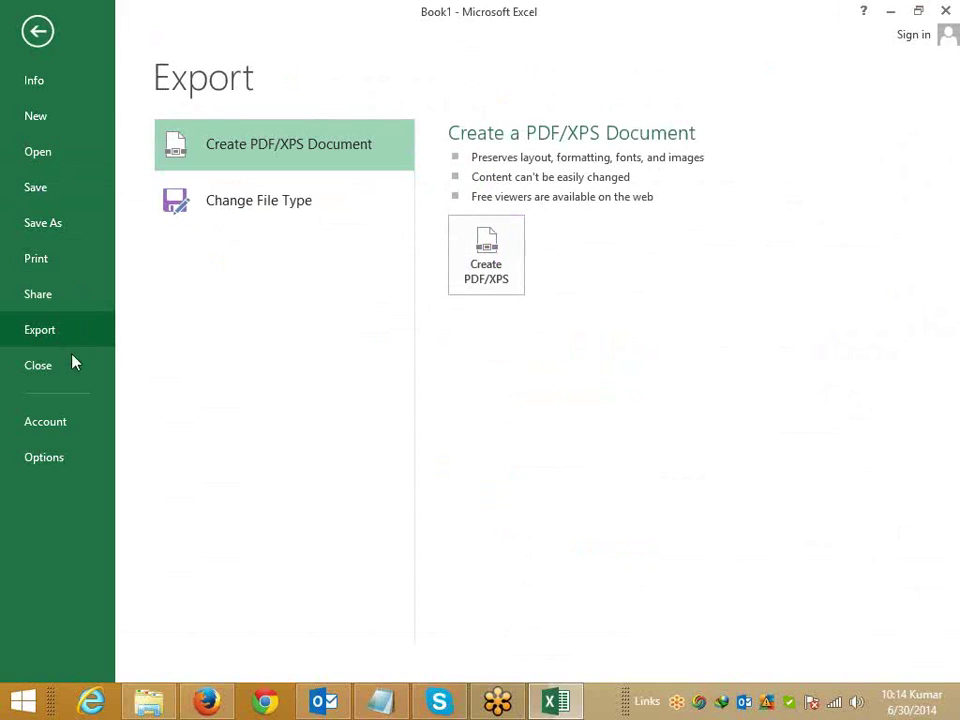
click(60, 437)
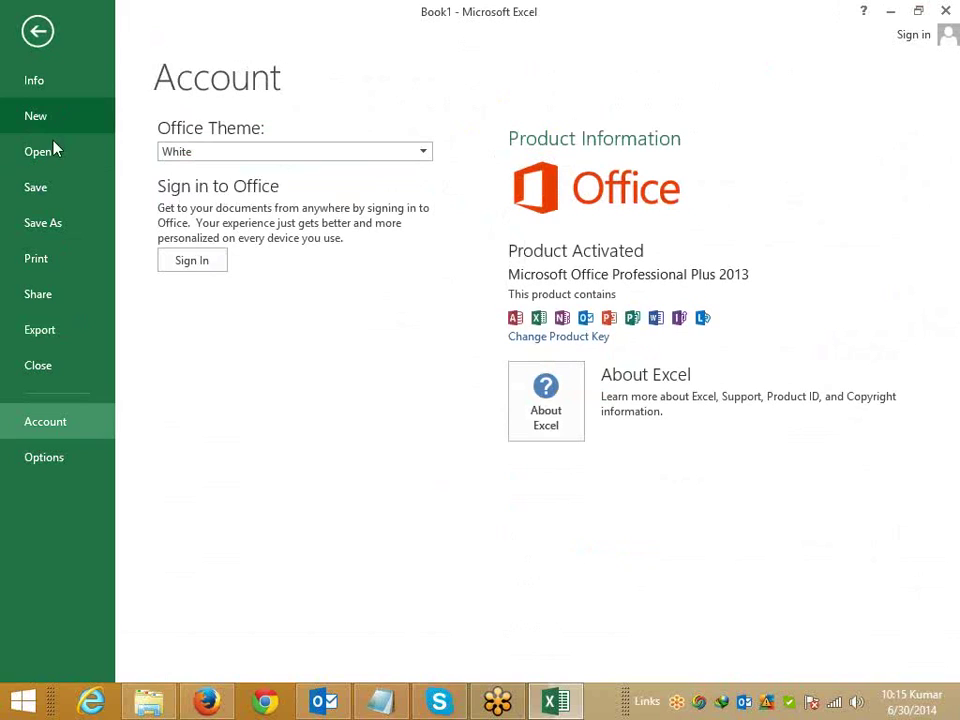
Step: Show the Protect Workbook options on the Info page, then bring up the Start screen
click(55, 88)
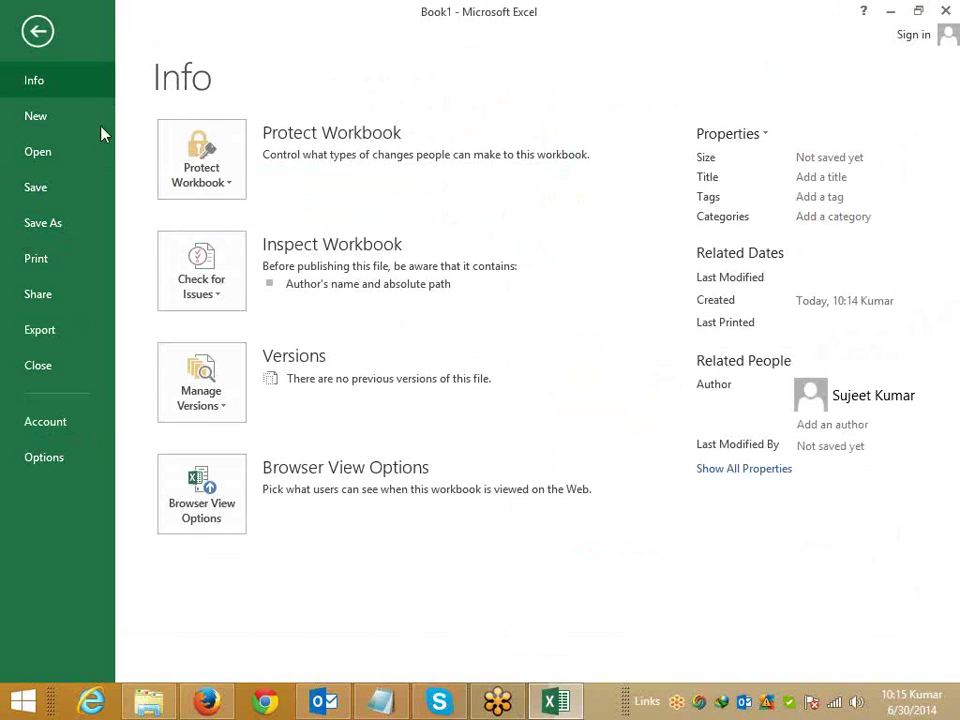
click(233, 190)
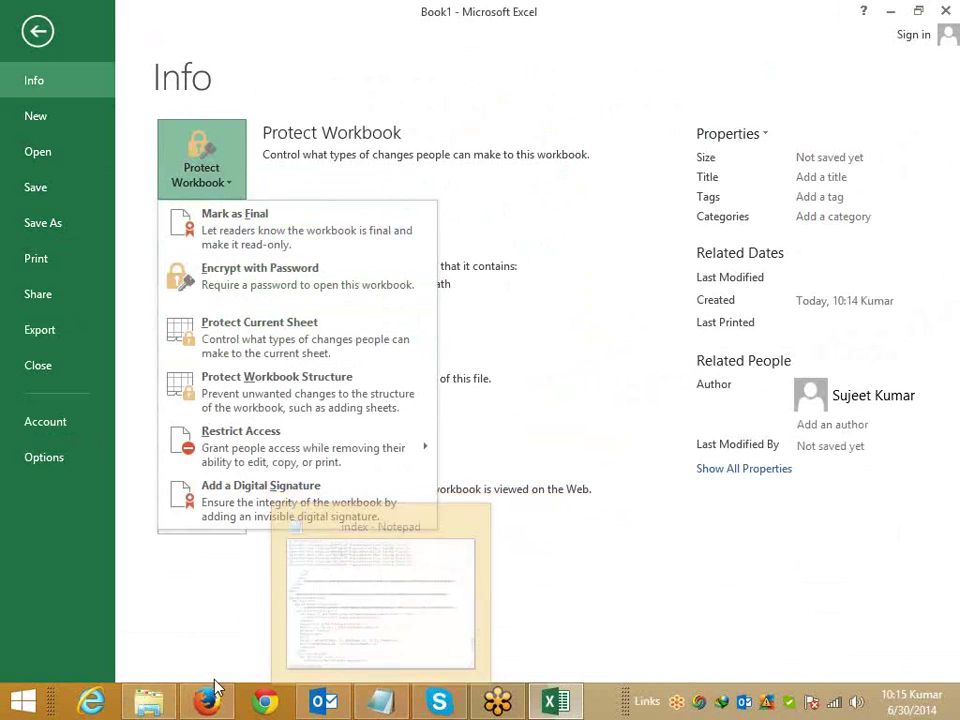
key(super)
Step: Search the Start screen for '2007' and launch Microsoft Office Excel 2007 with blank Book2
text(xc)
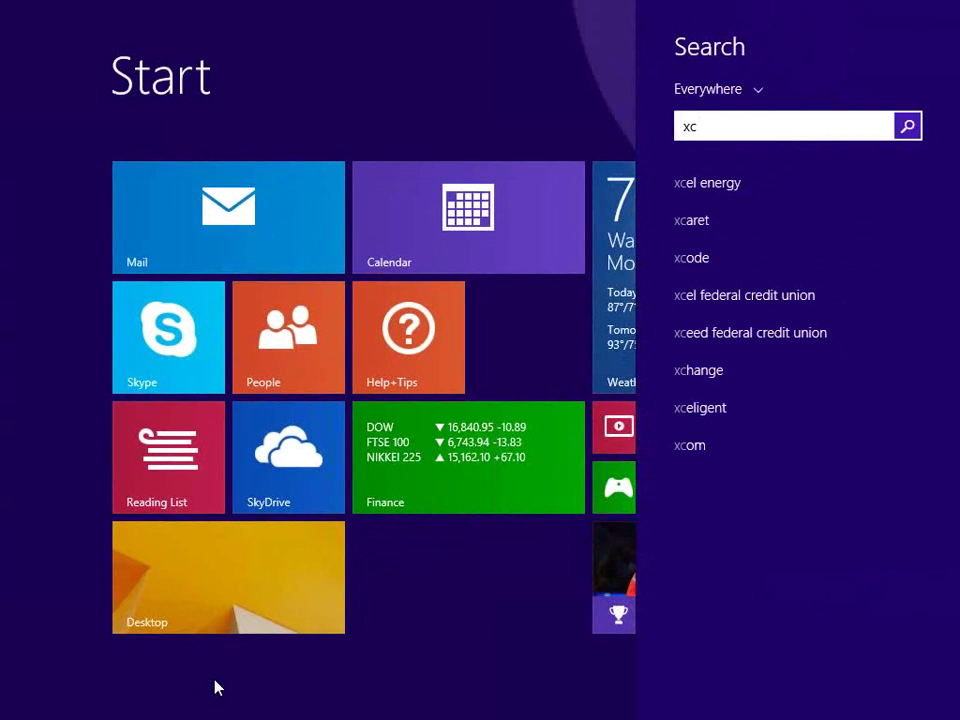
key(BackSpace)
key(BackSpace)
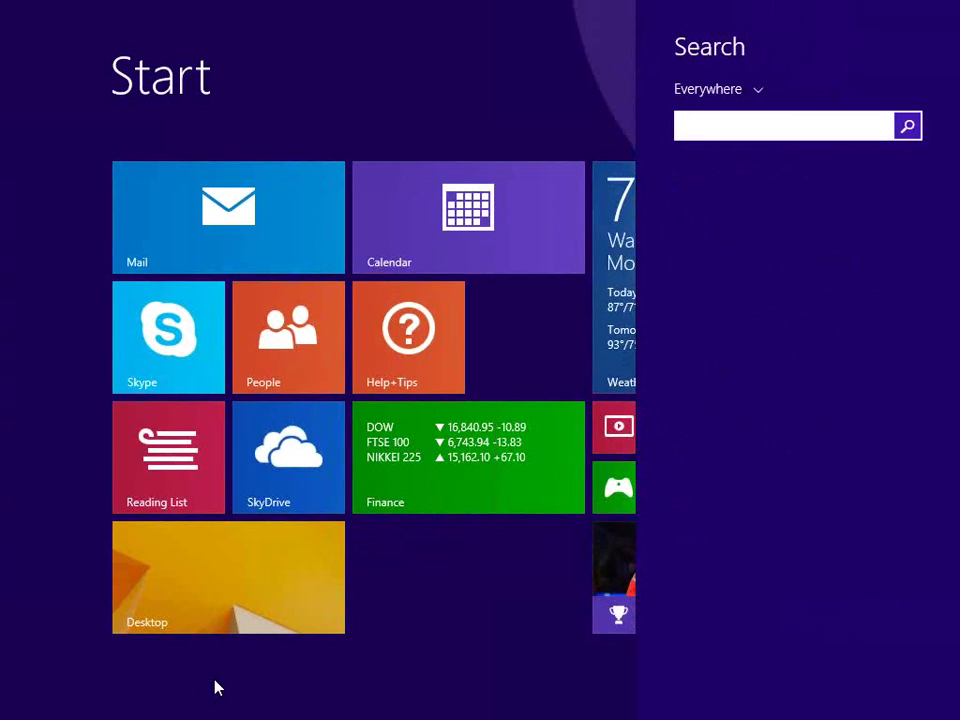
text(2007)
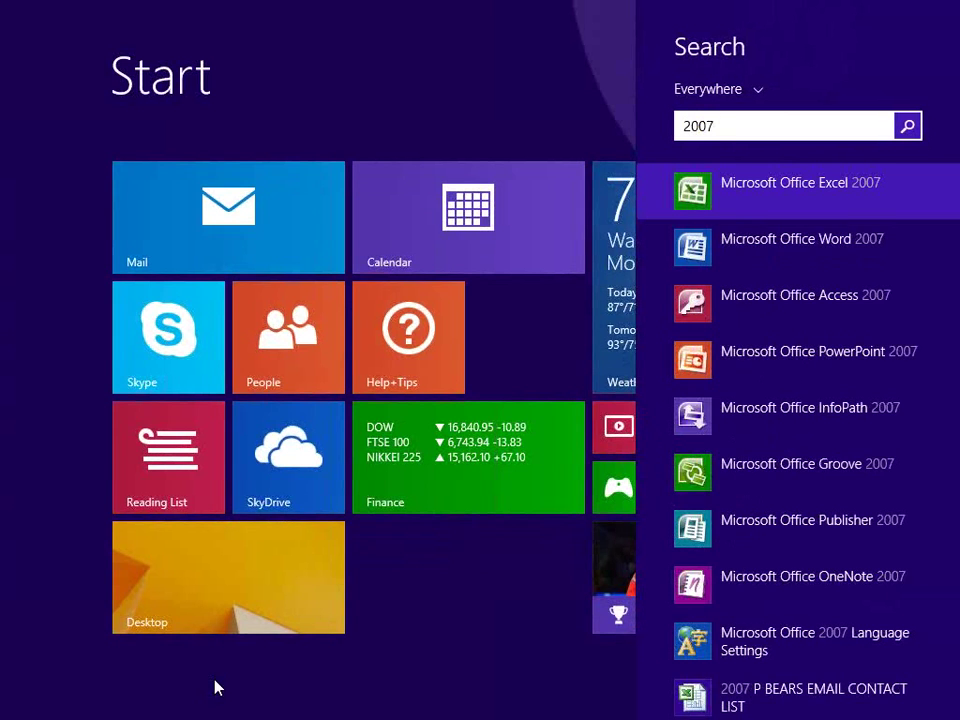
key(Return)
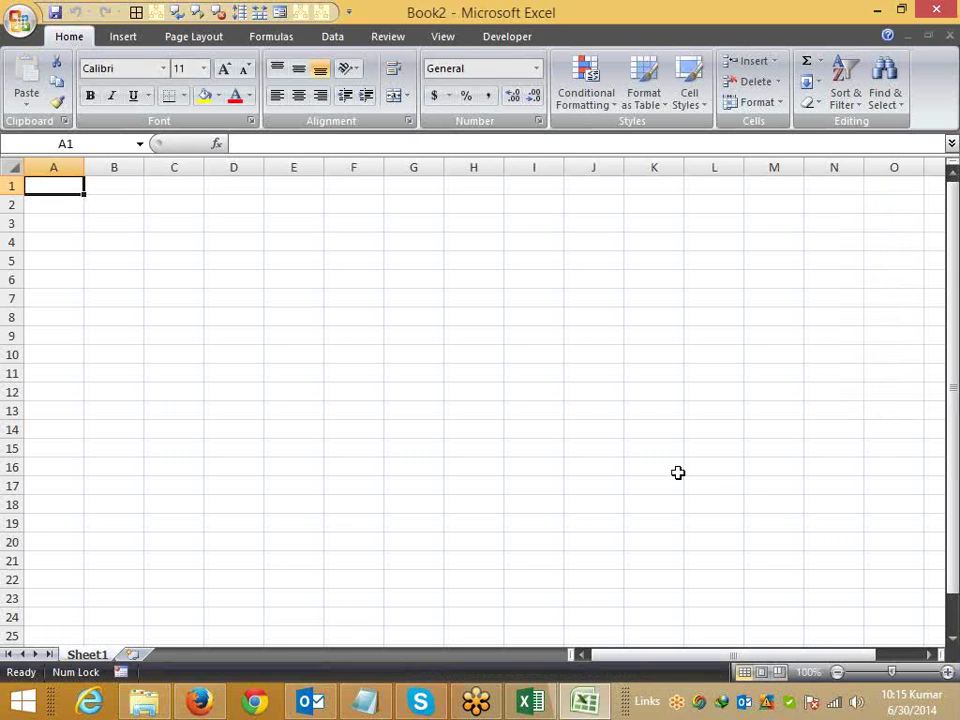